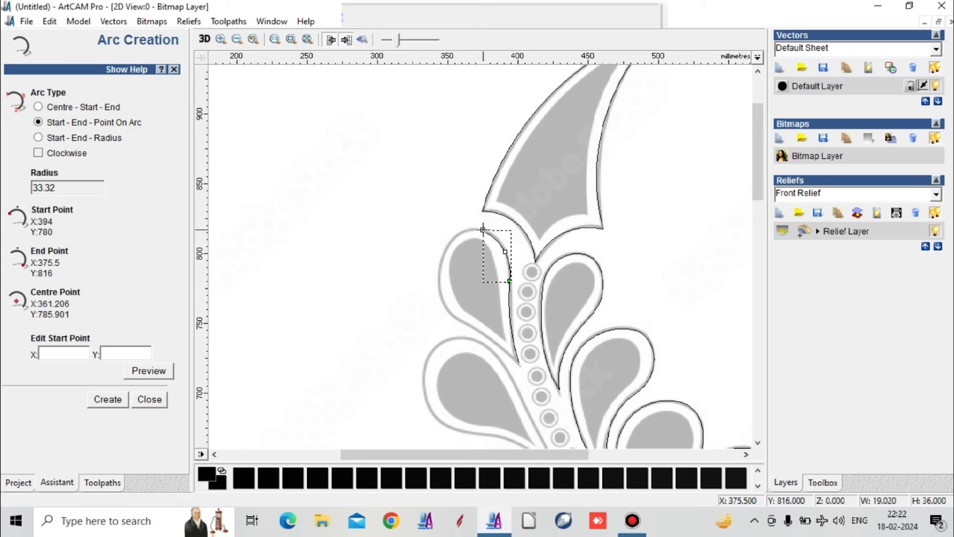
Step: Trace the outer edge of the uppermost left feather with two three-point arcs from (375.5, 816) through (344.5, 793) to (352, 756.5)
{"action": "left_click", "coordinate": [483, 231]}
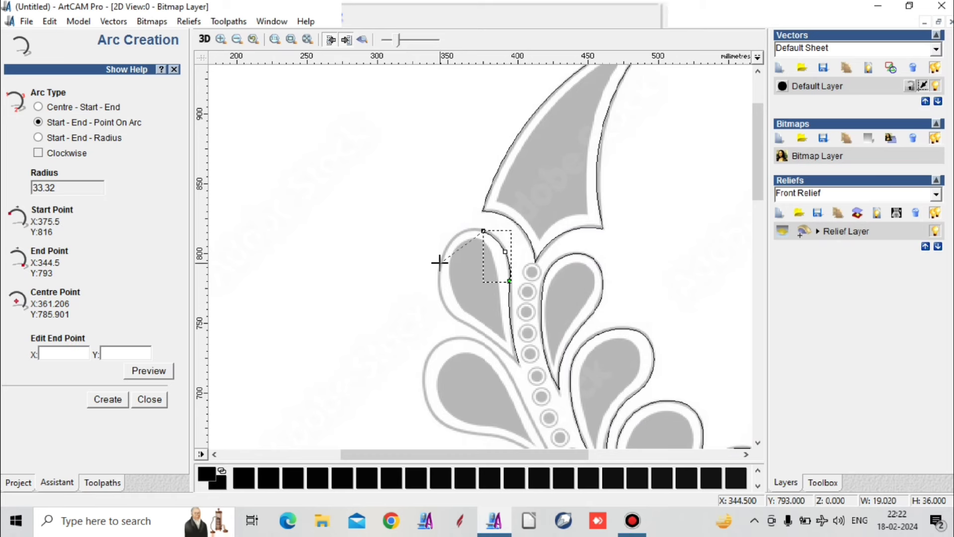
{"action": "left_click", "coordinate": [440, 262]}
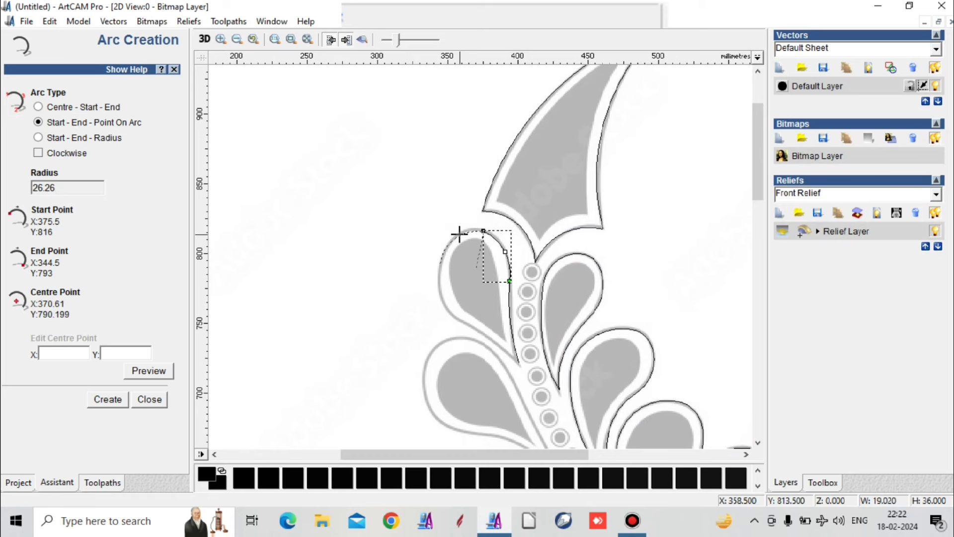
{"action": "left_click", "coordinate": [459, 233]}
{"action": "left_click", "coordinate": [439, 264]}
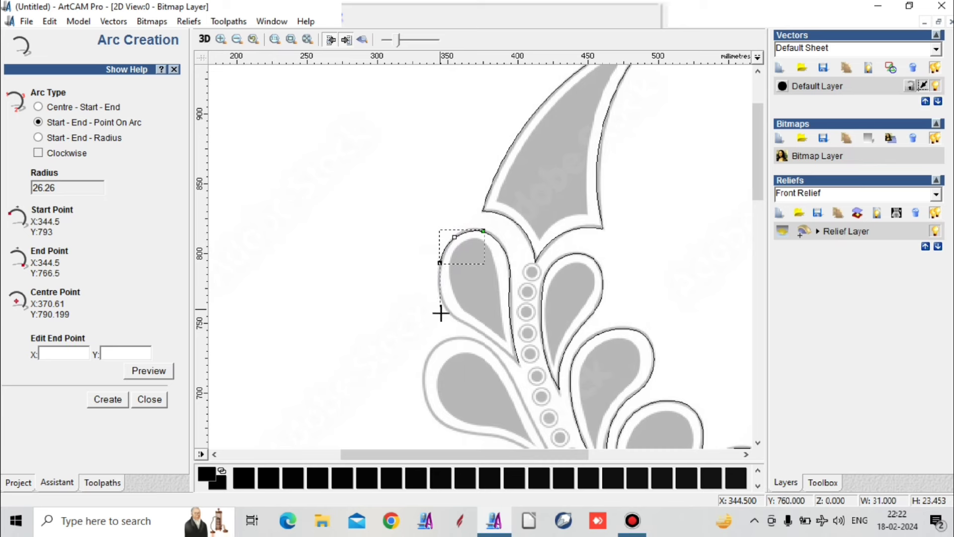
{"action": "left_click", "coordinate": [450, 314]}
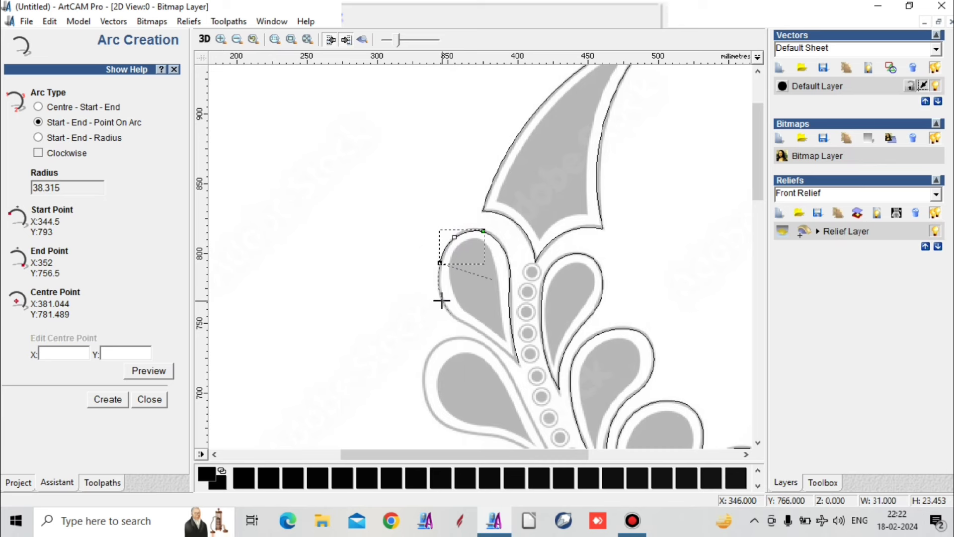
{"action": "left_click", "coordinate": [442, 301]}
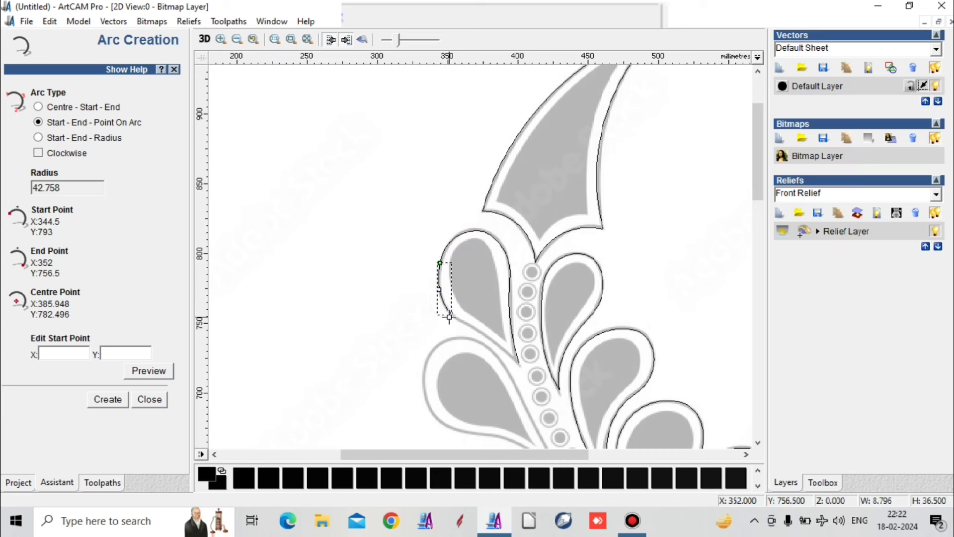
Step: Add an arc from (352, 756.5) to the feather tip at (401.5, 719) and join the arcs into one vector
{"action": "left_click", "coordinate": [449, 315]}
{"action": "left_click", "coordinate": [518, 365]}
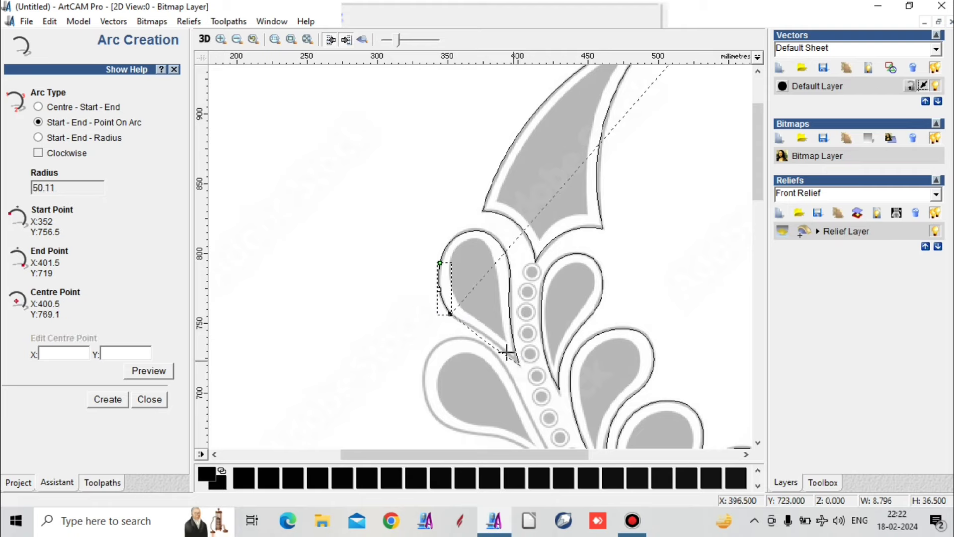
{"action": "left_click", "coordinate": [506, 352]}
{"action": "key", "text": "Escape"}
{"action": "key", "text": "j"}
{"action": "key", "text": "Return"}
Step: Refine the nodes and curve handles of the joined feather outline to follow the bitmap, and hide the bitmap to check the shape
{"action": "scroll", "coordinate": [492, 262], "scroll_direction": "up", "scroll_amount": 2}
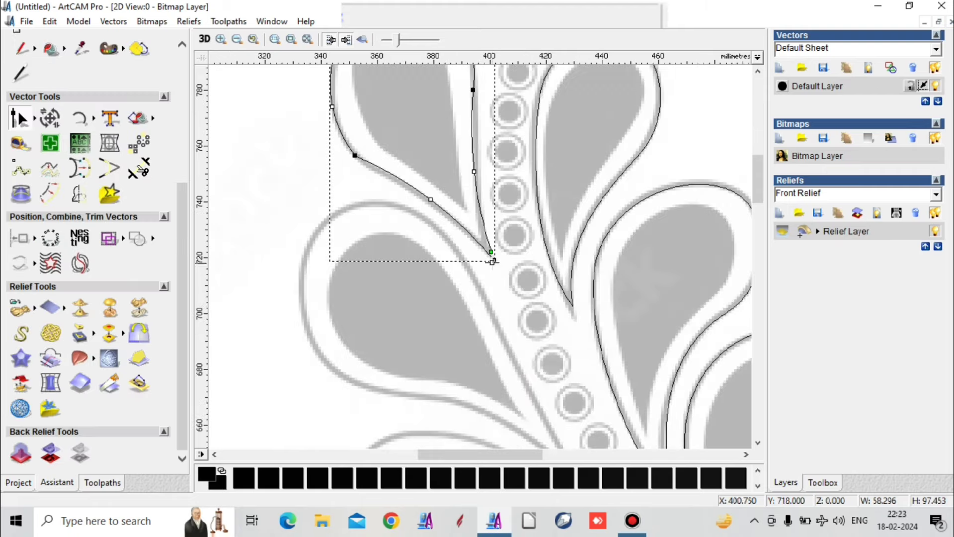
{"action": "scroll", "coordinate": [492, 262], "scroll_direction": "up", "scroll_amount": 3}
{"action": "scroll", "coordinate": [486, 306], "scroll_direction": "down", "scroll_amount": 3}
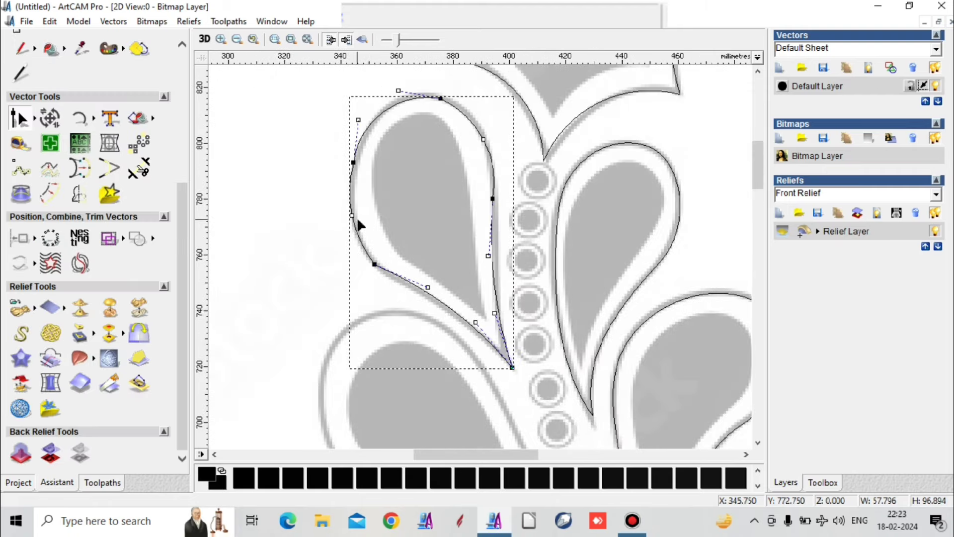
{"action": "scroll", "coordinate": [383, 145], "scroll_direction": "up", "scroll_amount": 3}
{"action": "scroll", "coordinate": [445, 227], "scroll_direction": "up", "scroll_amount": 1}
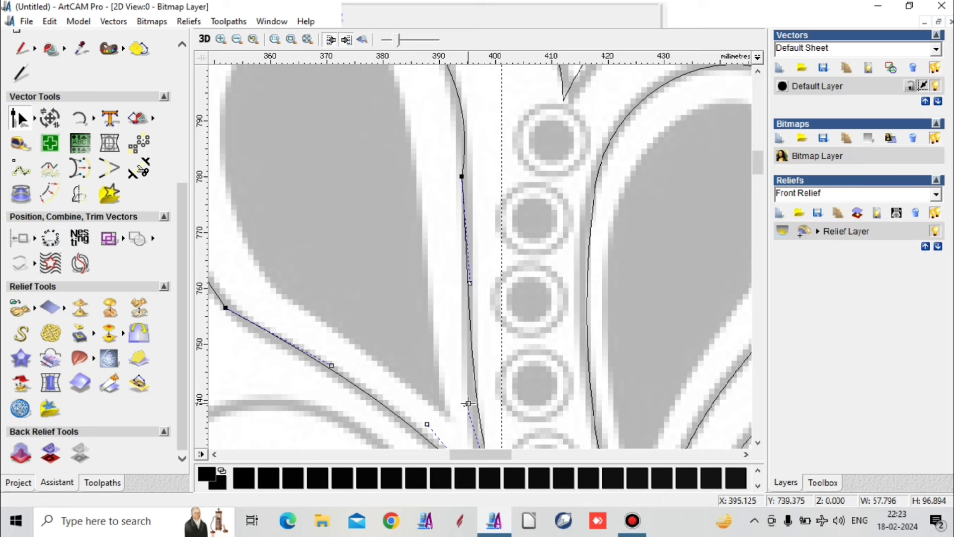
{"action": "scroll", "coordinate": [479, 234], "scroll_direction": "down", "scroll_amount": 2}
{"action": "scroll", "coordinate": [539, 308], "scroll_direction": "up", "scroll_amount": 2}
{"action": "scroll", "coordinate": [412, 278], "scroll_direction": "down", "scroll_amount": 1}
{"action": "scroll", "coordinate": [394, 327], "scroll_direction": "up", "scroll_amount": 1}
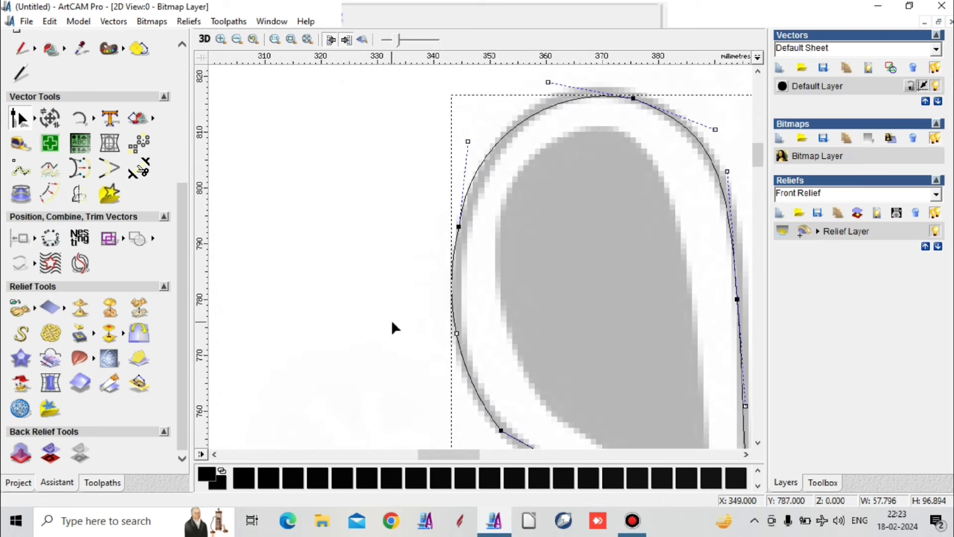
{"action": "left_click", "coordinate": [363, 40]}
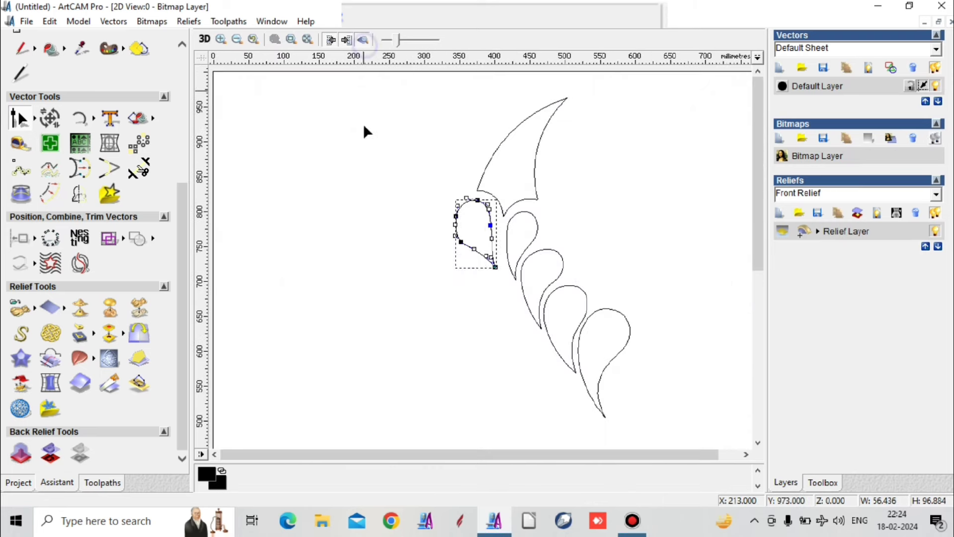
Step: Copy the feather outline onto the second left feather and scale it to about 73 mm wide and 99 mm high
{"action": "scroll", "coordinate": [433, 262], "scroll_direction": "up", "scroll_amount": 2}
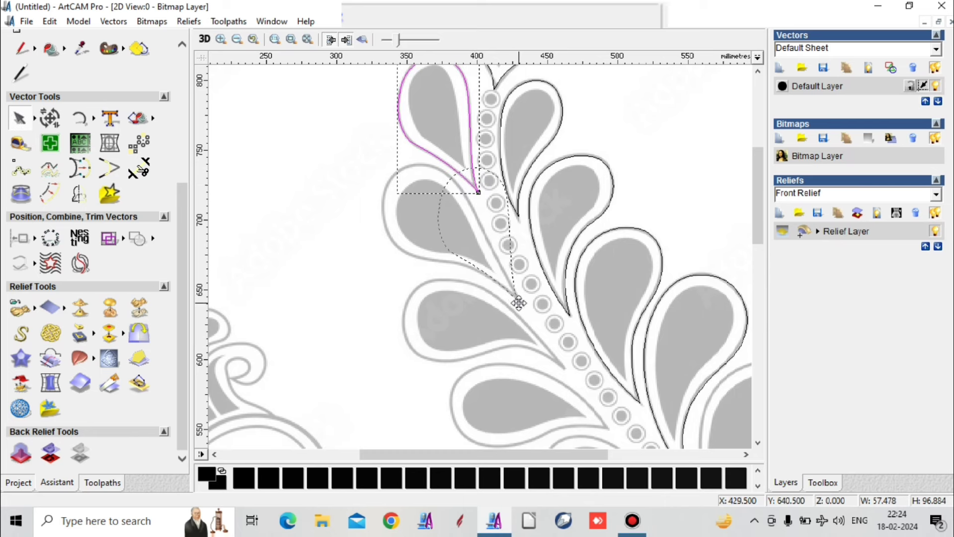
{"action": "left_click_drag", "start_coordinate": [523, 304], "coordinate": [524, 304]}
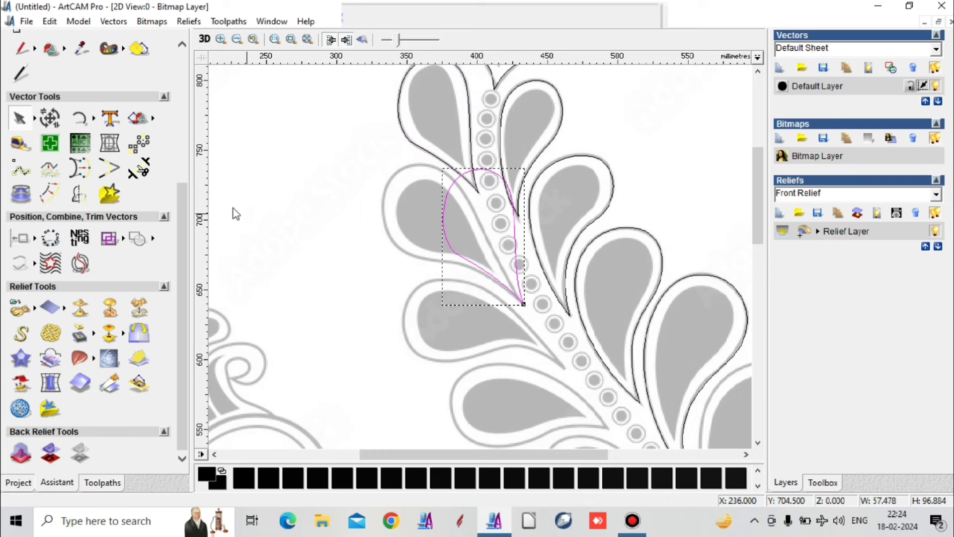
{"action": "left_click", "coordinate": [51, 121]}
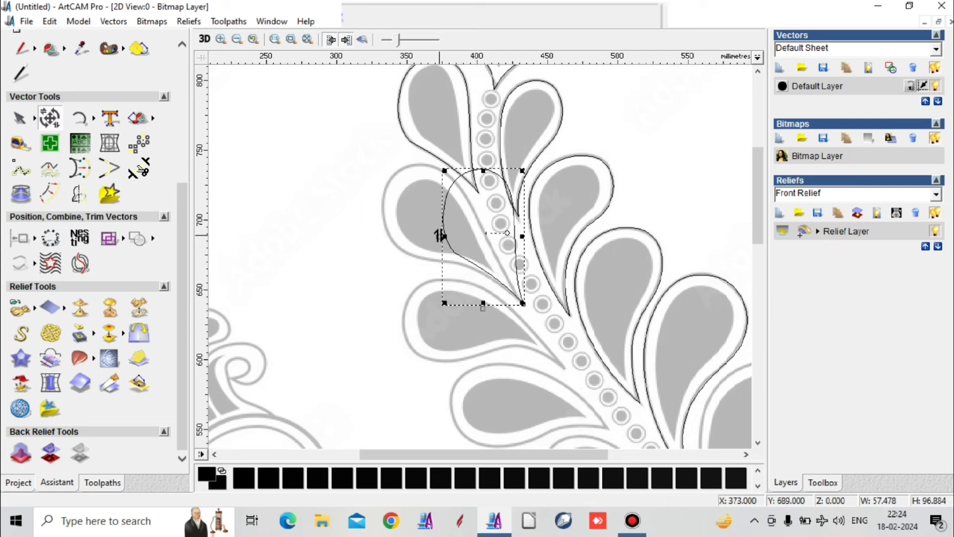
{"action": "left_click_drag", "start_coordinate": [444, 235], "coordinate": [386, 234]}
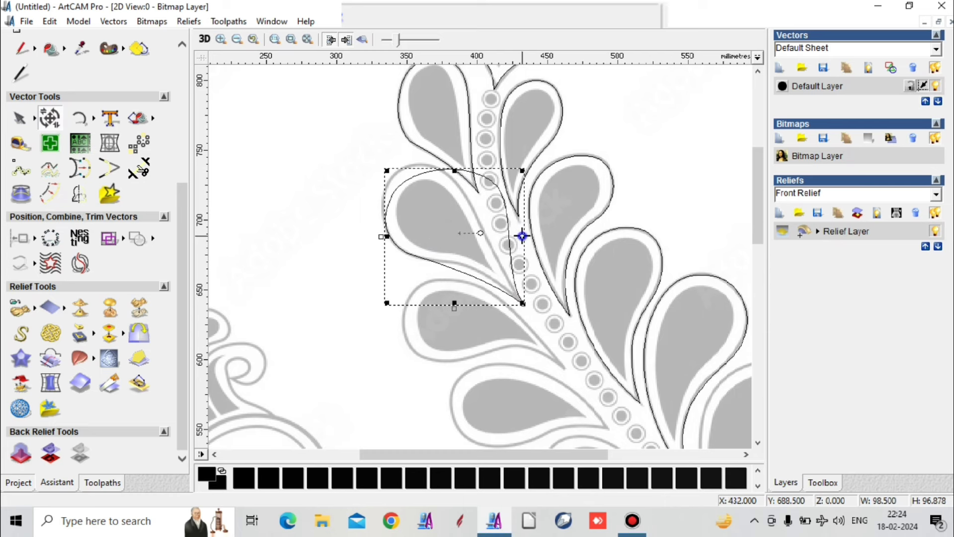
{"action": "left_click_drag", "start_coordinate": [522, 236], "coordinate": [487, 236]}
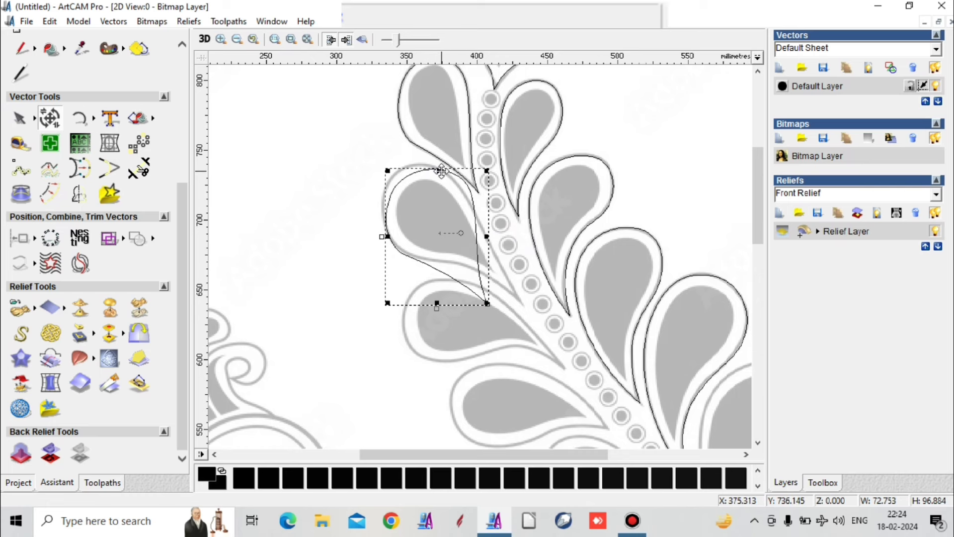
{"action": "left_click_drag", "start_coordinate": [439, 170], "coordinate": [437, 167]}
Step: Reshape the second left feather's outline by moving its tip to the bead stem and bending its lower curve along the bitmap edge
{"action": "key", "text": "n"}
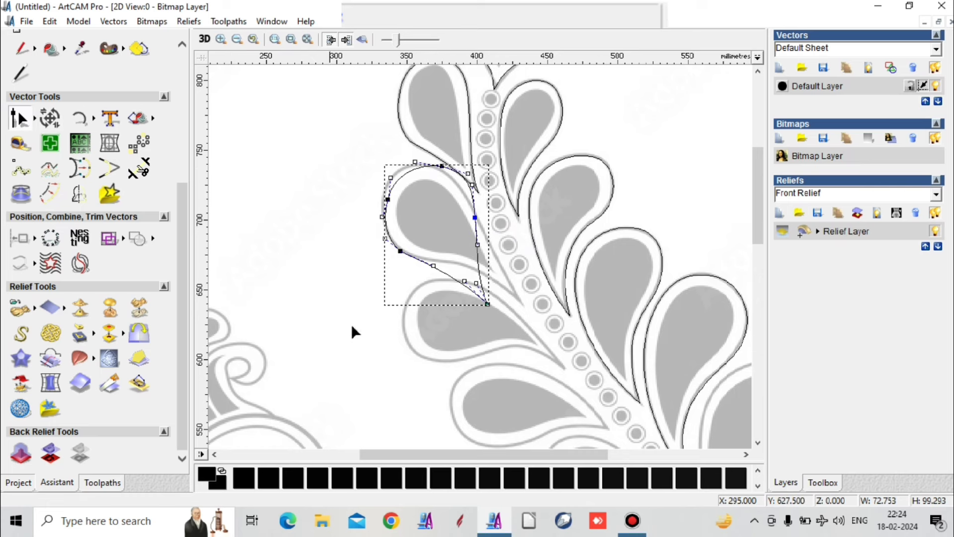
{"action": "scroll", "coordinate": [490, 302], "scroll_direction": "up", "scroll_amount": 1}
{"action": "left_click_drag", "start_coordinate": [490, 304], "coordinate": [527, 283]}
{"action": "left_click_drag", "start_coordinate": [523, 371], "coordinate": [464, 330]}
{"action": "scroll", "coordinate": [430, 313], "scroll_direction": "up", "scroll_amount": 1}
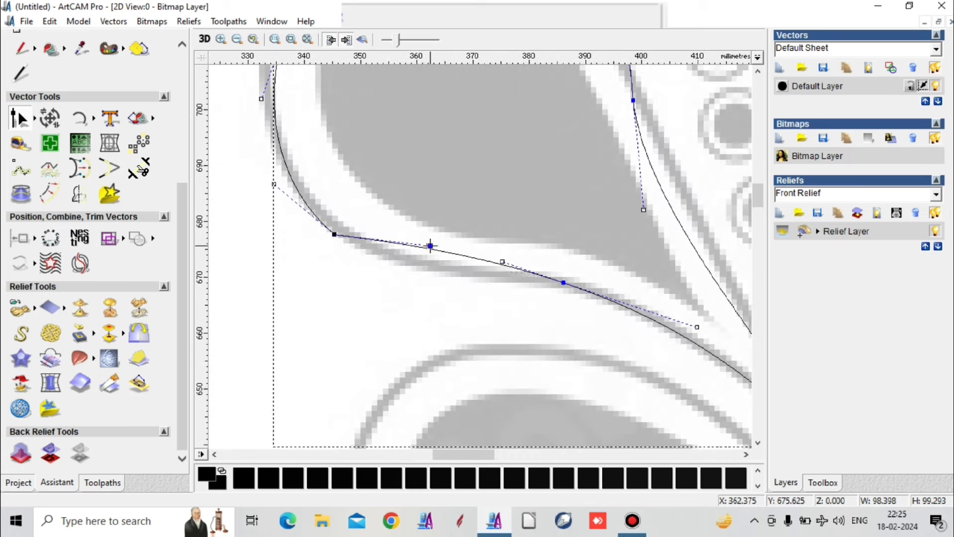
{"action": "left_click_drag", "start_coordinate": [427, 249], "coordinate": [503, 264]}
{"action": "scroll", "coordinate": [430, 104], "scroll_direction": "down", "scroll_amount": 1}
{"action": "scroll", "coordinate": [473, 231], "scroll_direction": "down", "scroll_amount": 1}
{"action": "scroll", "coordinate": [473, 230], "scroll_direction": "up", "scroll_amount": 2}
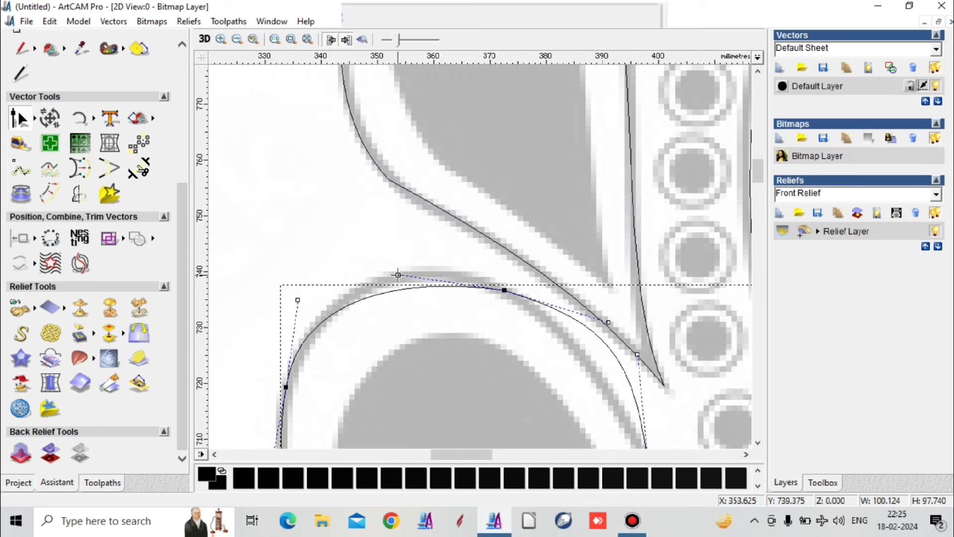
Step: Fit the second left feather's upper and inner curves to the bitmap edge, check the outline without the bitmap, and save the model as picock
{"action": "left_click_drag", "start_coordinate": [398, 274], "coordinate": [412, 254]}
{"action": "scroll", "coordinate": [477, 358], "scroll_direction": "up", "scroll_amount": 1}
{"action": "left_click_drag", "start_coordinate": [477, 358], "coordinate": [478, 359]}
{"action": "scroll", "coordinate": [512, 373], "scroll_direction": "down", "scroll_amount": 1}
{"action": "scroll", "coordinate": [545, 387], "scroll_direction": "up", "scroll_amount": 1}
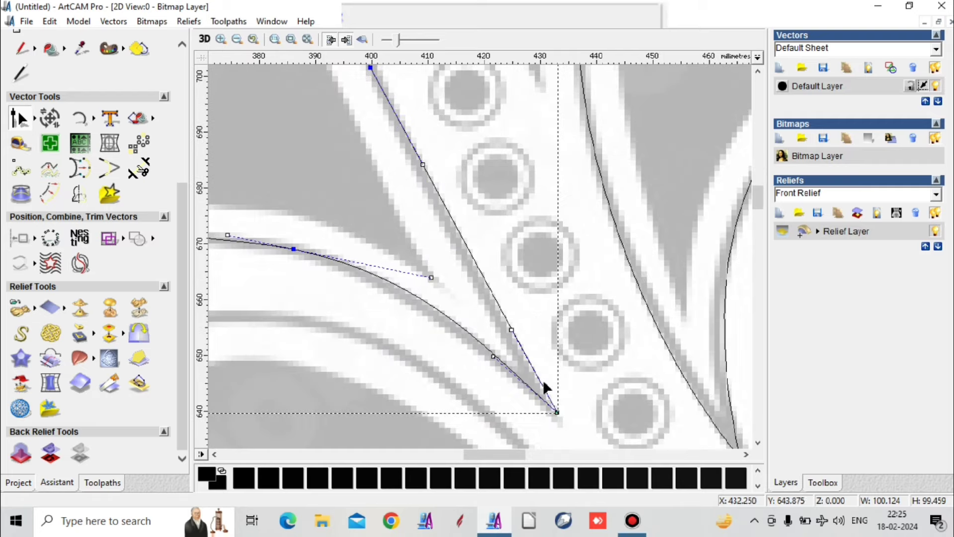
{"action": "scroll", "coordinate": [430, 277], "scroll_direction": "down", "scroll_amount": 3}
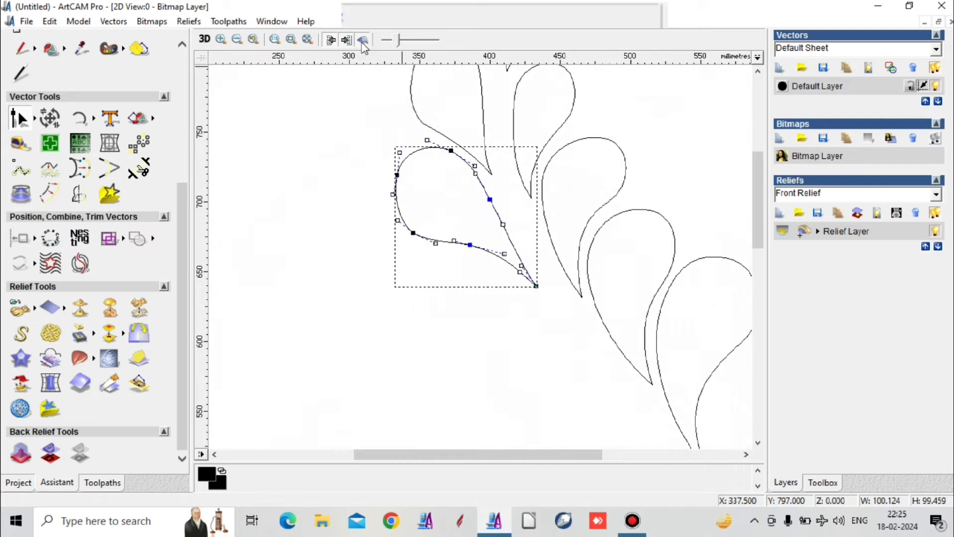
{"action": "key", "text": "ctrl+s"}
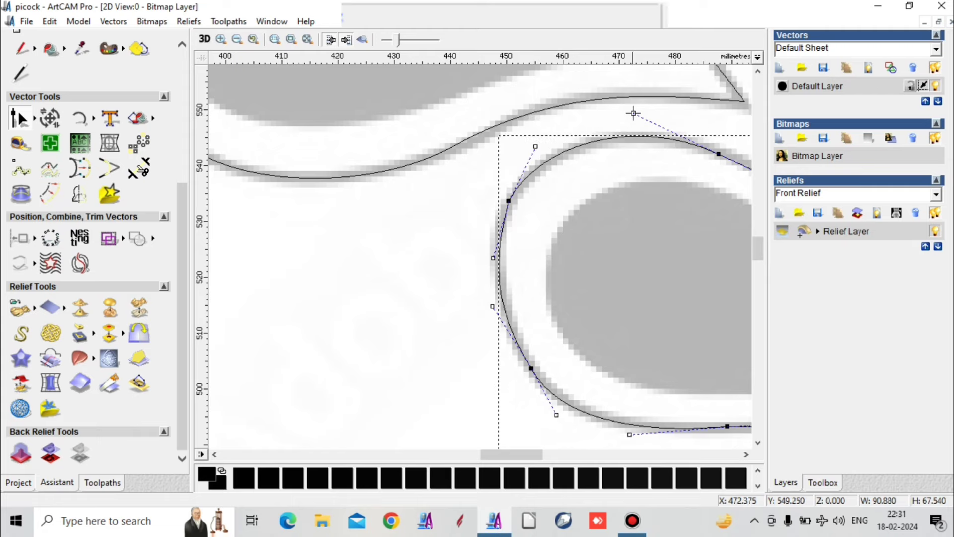
Step: Adjust the curve handles along the top and inner side of the fifth left feather's outline, and save the model
{"action": "scroll", "coordinate": [496, 313], "scroll_direction": "up", "scroll_amount": 1}
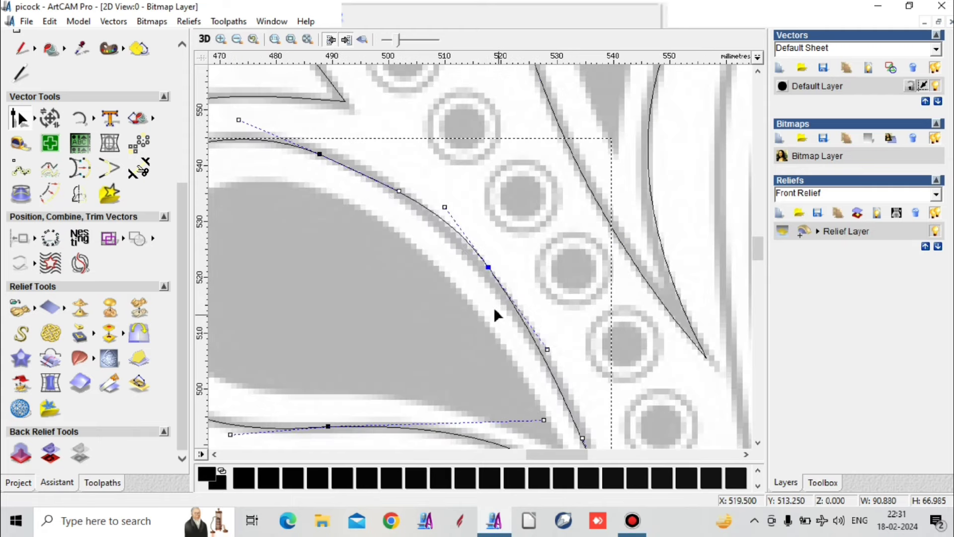
{"action": "scroll", "coordinate": [433, 218], "scroll_direction": "down", "scroll_amount": 5}
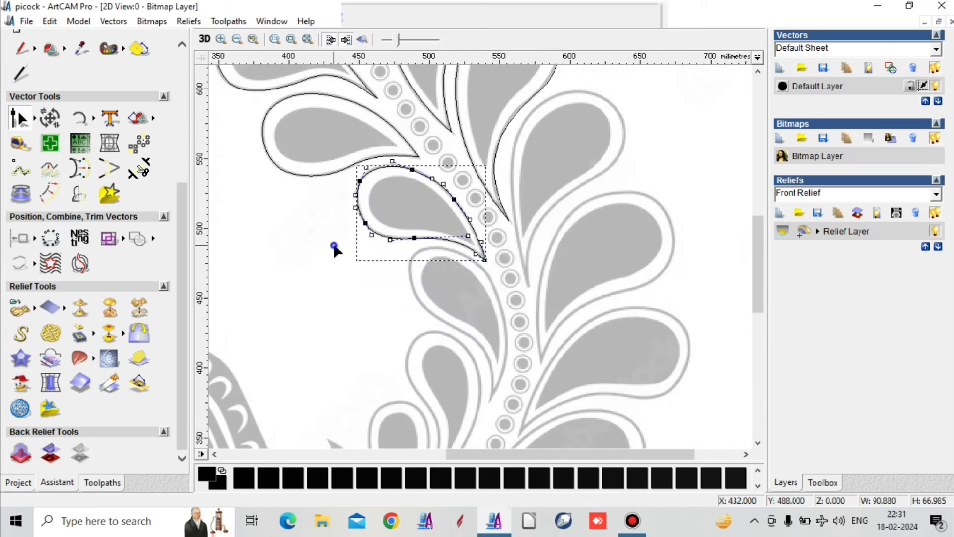
{"action": "left_click", "coordinate": [335, 247]}
{"action": "key", "text": "ctrl+s"}
Step: Copy the last traced left feather outline onto the feather below it and transform it to about 66 mm wide and 109 mm high
{"action": "scroll", "coordinate": [565, 305], "scroll_direction": "down", "scroll_amount": 4}
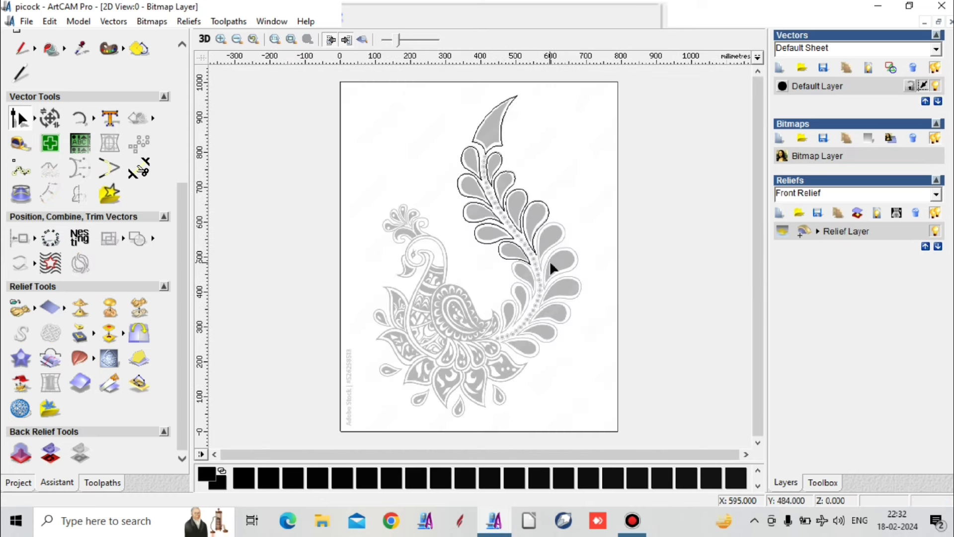
{"action": "scroll", "coordinate": [507, 272], "scroll_direction": "up", "scroll_amount": 2}
{"action": "left_click", "coordinate": [545, 218]}
{"action": "scroll", "coordinate": [544, 218], "scroll_direction": "up", "scroll_amount": 4}
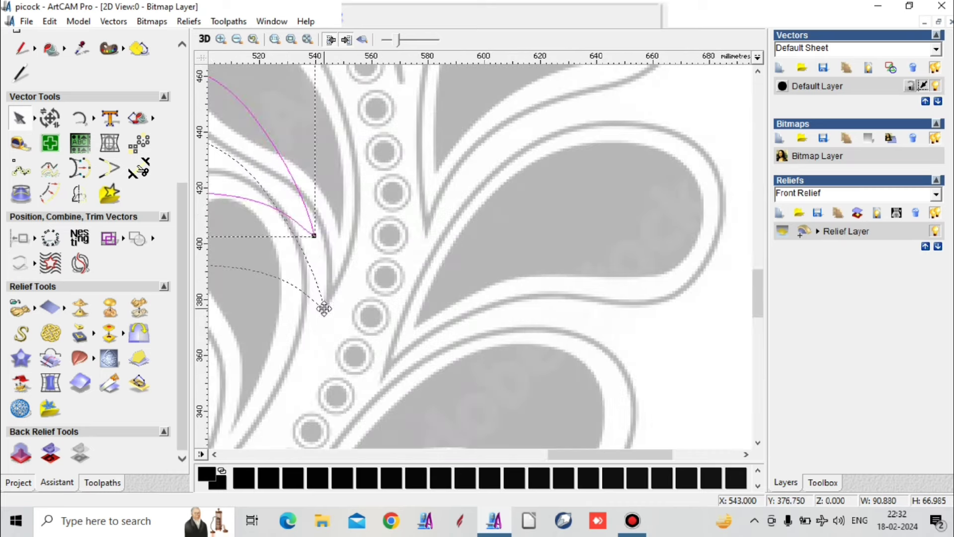
{"action": "left_click", "coordinate": [552, 340]}
{"action": "left_click_drag", "start_coordinate": [552, 341], "coordinate": [570, 422]}
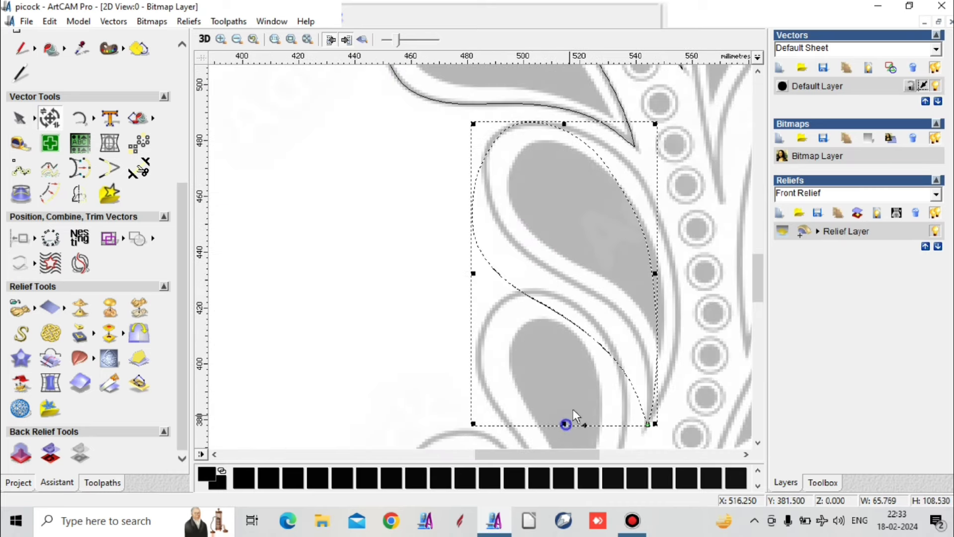
Step: Fit the large right feather's outer and lower curve handles to the bitmap edge, and save the model
{"action": "key", "text": "n"}
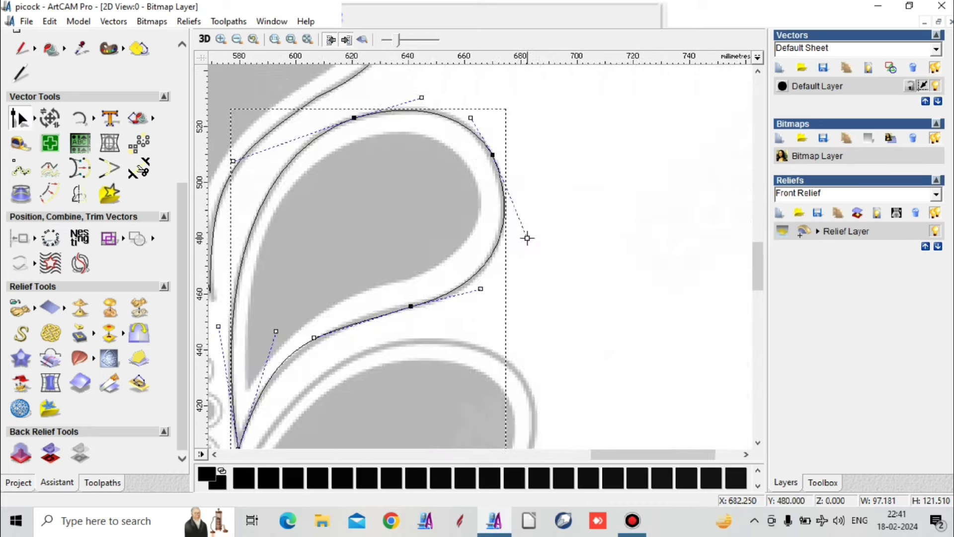
{"action": "scroll", "coordinate": [525, 237], "scroll_direction": "up", "scroll_amount": 4}
{"action": "left_click", "coordinate": [536, 237]}
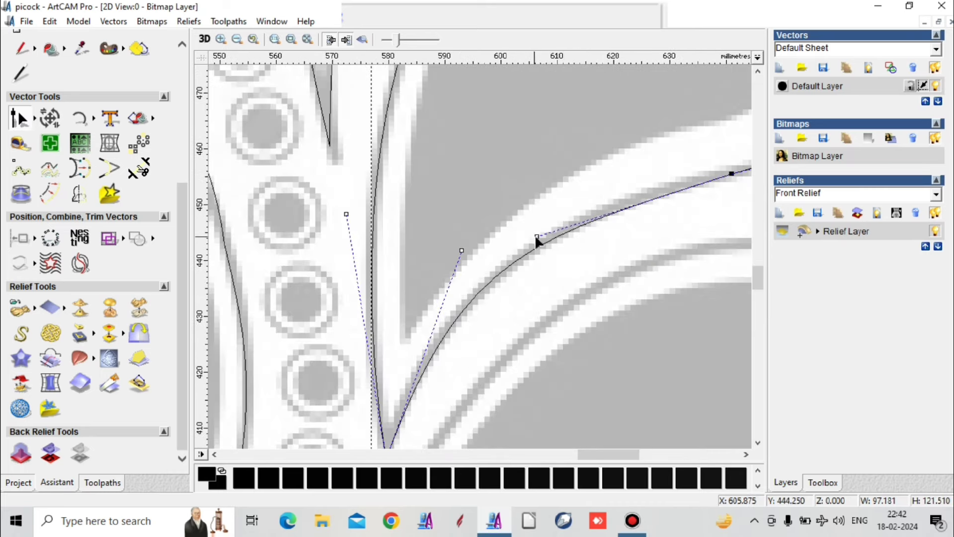
{"action": "scroll", "coordinate": [575, 220], "scroll_direction": "down", "scroll_amount": 4}
{"action": "key", "text": "ctrl+s"}
Step: Copy the right feather outline onto the feather below it and reshape its nodes to about 119 mm wide and 92 mm high
{"action": "key", "text": "n"}
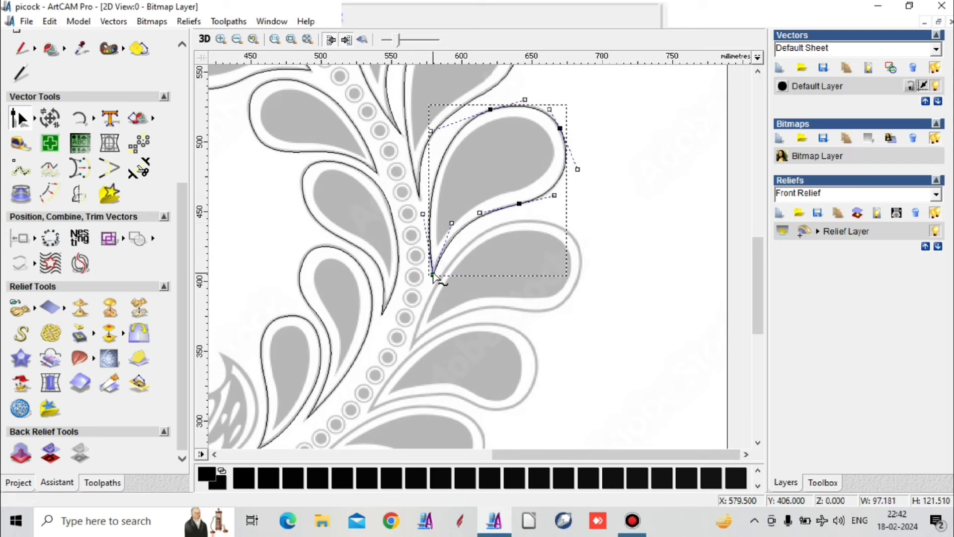
{"action": "left_click_drag", "start_coordinate": [431, 277], "coordinate": [512, 273]}
{"action": "key", "text": "n"}
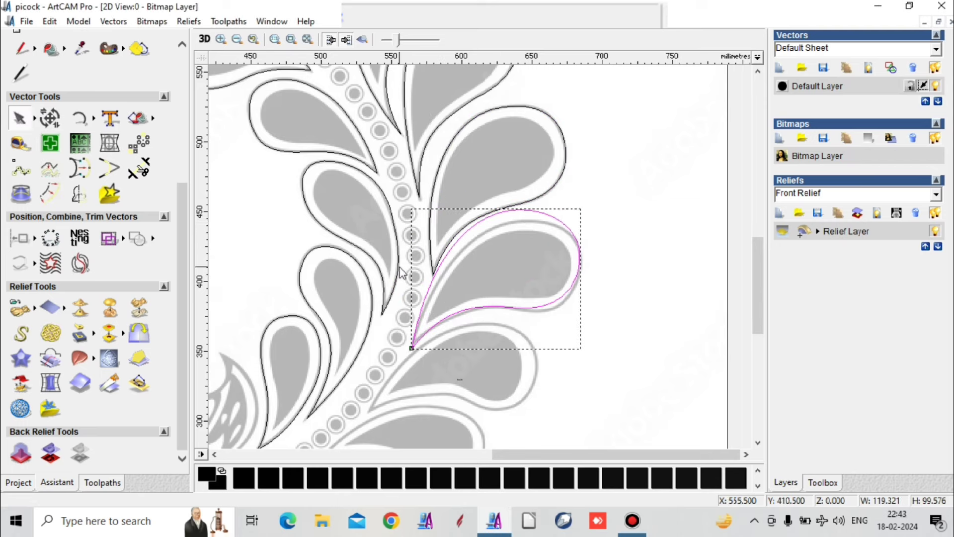
{"action": "scroll", "coordinate": [519, 232], "scroll_direction": "up", "scroll_amount": 3}
{"action": "scroll", "coordinate": [619, 325], "scroll_direction": "down", "scroll_amount": 3}
{"action": "scroll", "coordinate": [619, 325], "scroll_direction": "up", "scroll_amount": 3}
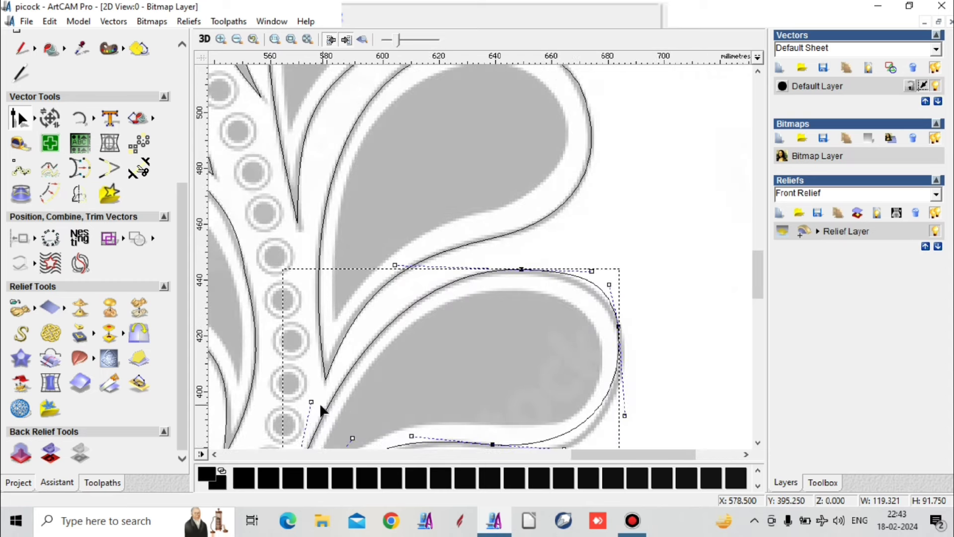
{"action": "scroll", "coordinate": [618, 320], "scroll_direction": "down", "scroll_amount": 3}
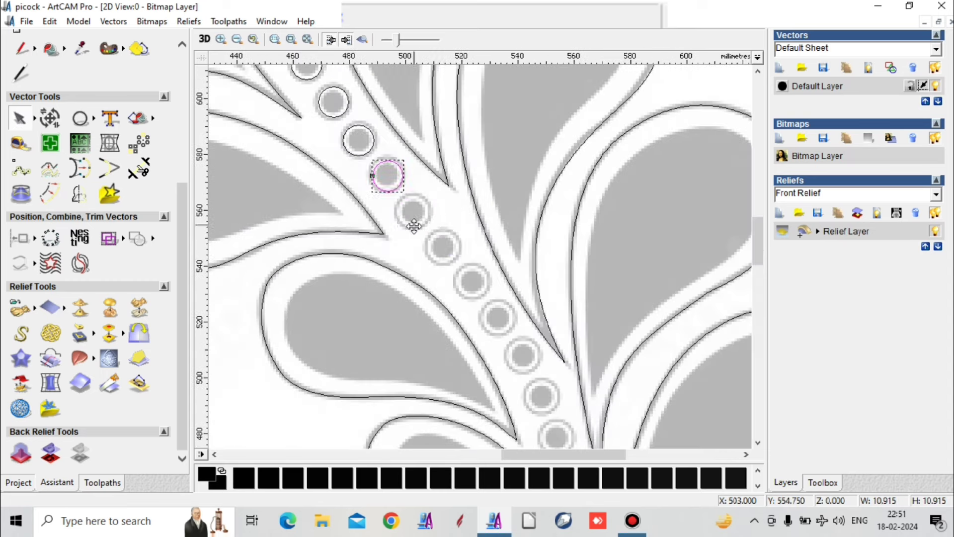
Step: Copy the bead circle onto the consecutive beads down the middle of the tail stem, matching each bitmap ring
{"action": "left_click_drag", "start_coordinate": [414, 225], "coordinate": [444, 261]}
{"action": "left_click_drag", "start_coordinate": [501, 334], "coordinate": [557, 450]}
{"action": "scroll", "coordinate": [514, 254], "scroll_direction": "down", "scroll_amount": 1}
{"action": "scroll", "coordinate": [514, 253], "scroll_direction": "up", "scroll_amount": 1}
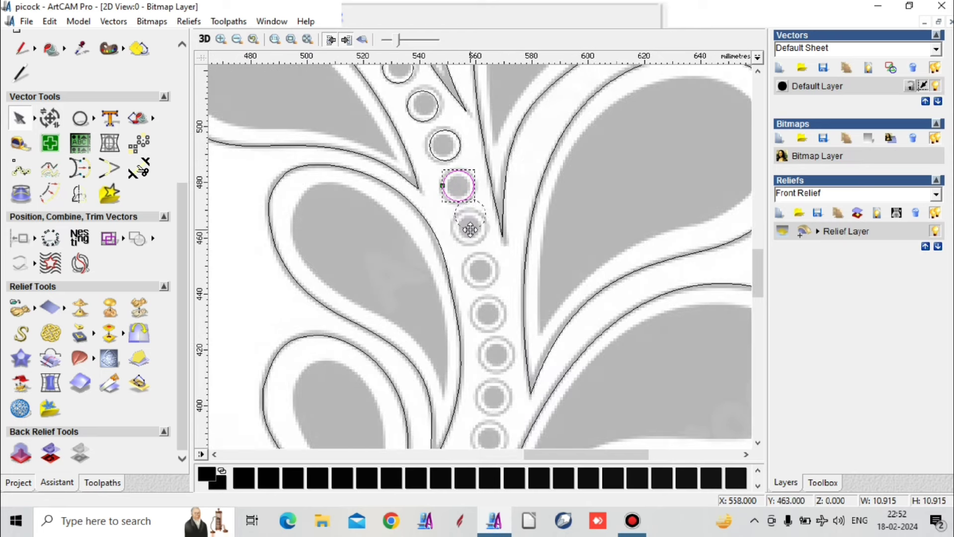
{"action": "left_click_drag", "start_coordinate": [462, 243], "coordinate": [493, 411]}
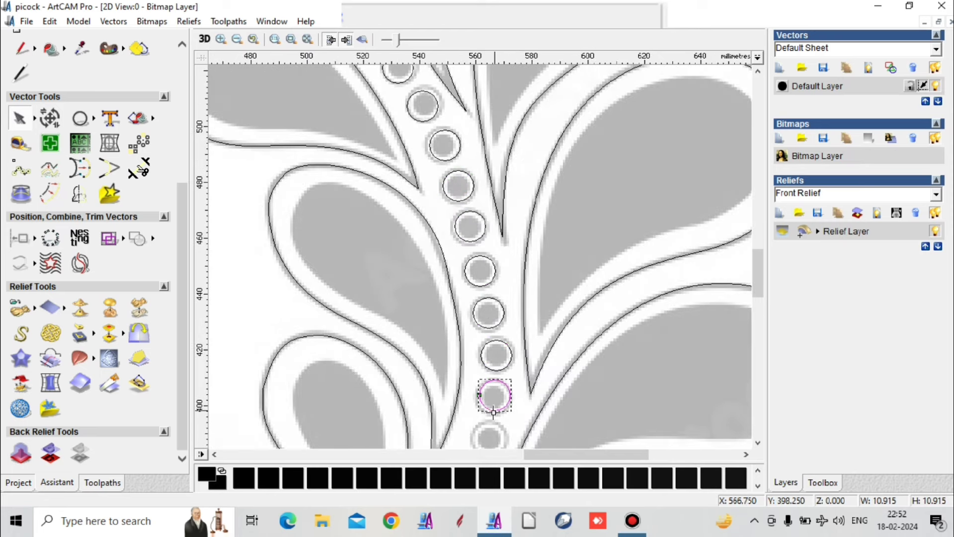
{"action": "scroll", "coordinate": [492, 244], "scroll_direction": "down", "scroll_amount": 1}
{"action": "scroll", "coordinate": [495, 411], "scroll_direction": "up", "scroll_amount": 1}
Step: Copy the bead circle onto the remaining beads around the stem's lower curve toward its base
{"action": "left_click_drag", "start_coordinate": [494, 236], "coordinate": [441, 401]}
{"action": "scroll", "coordinate": [564, 196], "scroll_direction": "down", "scroll_amount": 1}
{"action": "scroll", "coordinate": [565, 196], "scroll_direction": "up", "scroll_amount": 1}
{"action": "scroll", "coordinate": [505, 254], "scroll_direction": "up", "scroll_amount": 1}
{"action": "left_click_drag", "start_coordinate": [505, 254], "coordinate": [348, 445]}
{"action": "scroll", "coordinate": [395, 357], "scroll_direction": "down", "scroll_amount": 1}
{"action": "scroll", "coordinate": [558, 230], "scroll_direction": "up", "scroll_amount": 1}
{"action": "mouse_move", "coordinate": [612, 174]}
{"action": "left_mouse_down"}
{"action": "mouse_move", "coordinate": [500, 274]}
{"action": "mouse_move", "coordinate": [440, 298]}
{"action": "mouse_move", "coordinate": [268, 333]}
{"action": "left_mouse_up"}
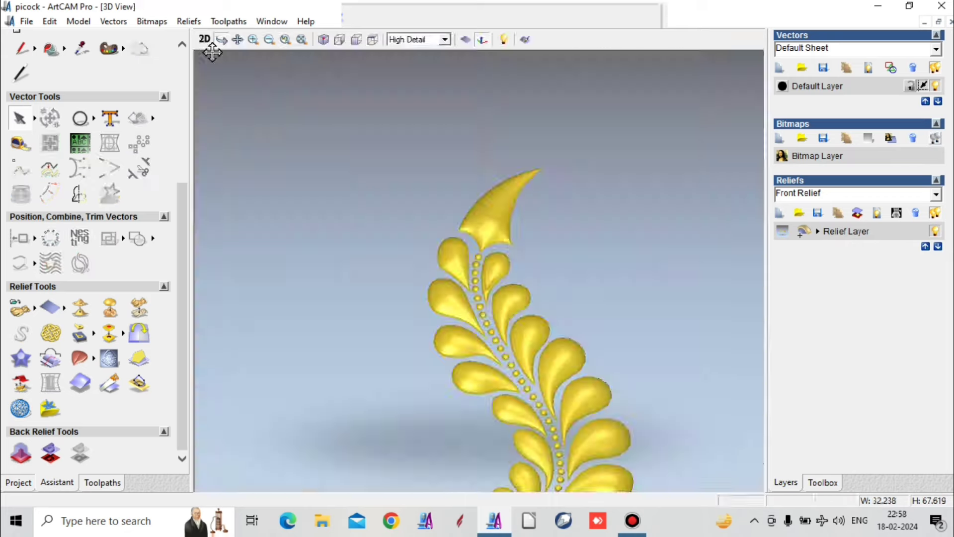
Step: Return to the 2D view and inspect the tail vectors' settings in the Shape Editor
{"action": "left_click", "coordinate": [210, 47]}
{"action": "scroll", "coordinate": [560, 140], "scroll_direction": "down", "scroll_amount": 1}
{"action": "scroll", "coordinate": [506, 354], "scroll_direction": "up", "scroll_amount": 1}
{"action": "left_click", "coordinate": [506, 354]}
{"action": "double_click", "coordinate": [505, 354]}
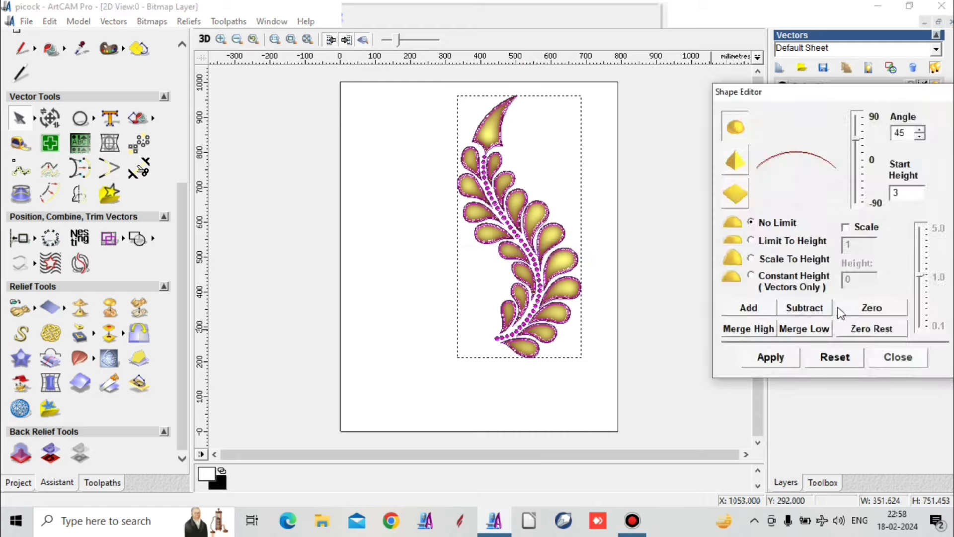
{"action": "left_click", "coordinate": [897, 356]}
Step: Draw a rectangle about 632 mm wide and 910 mm high around the tail, inspect its shape settings, and save the model
{"action": "left_click", "coordinate": [93, 119]}
{"action": "right_click", "coordinate": [618, 199]}
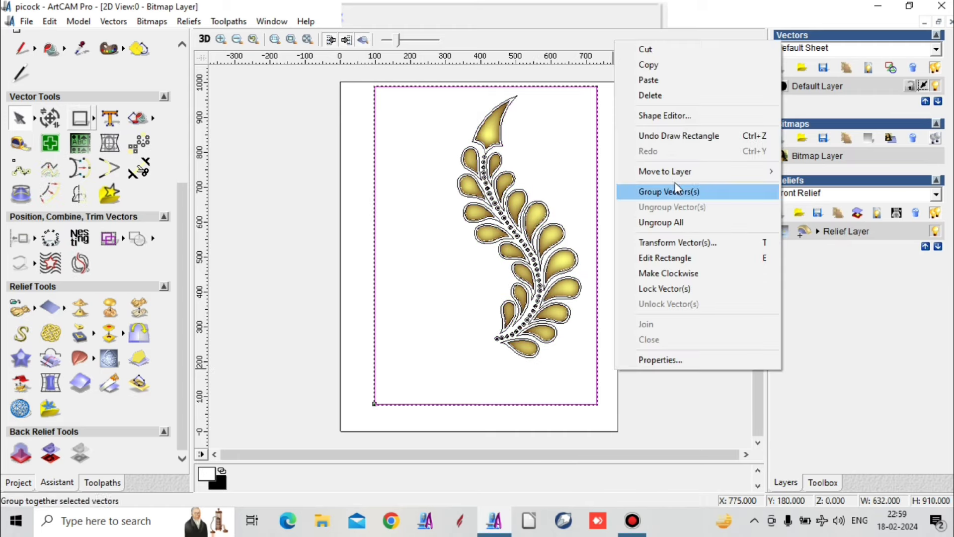
{"action": "left_click", "coordinate": [661, 115]}
{"action": "left_click", "coordinate": [897, 357]}
{"action": "key", "text": "ctrl+s"}
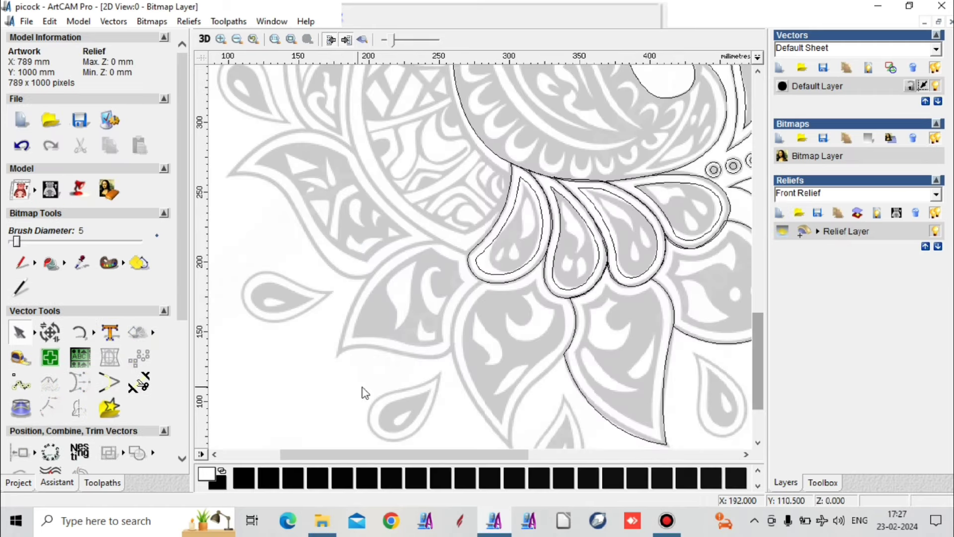
Step: Trace the lower petal's right edge from its tip with a three-point arc of about 54.7 mm radius
{"action": "left_click", "coordinate": [88, 339]}
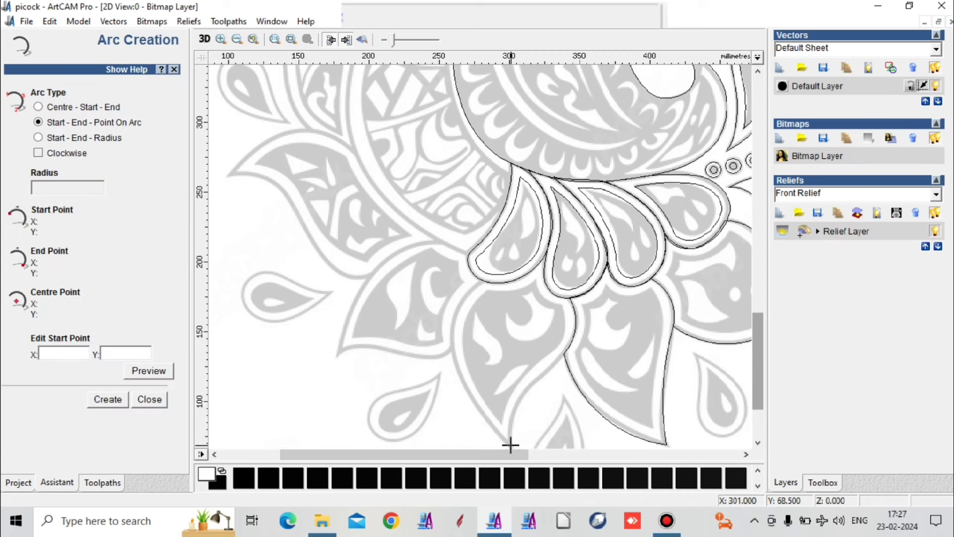
{"action": "scroll", "coordinate": [510, 444], "scroll_direction": "up", "scroll_amount": 3}
{"action": "scroll", "coordinate": [514, 428], "scroll_direction": "down", "scroll_amount": 3}
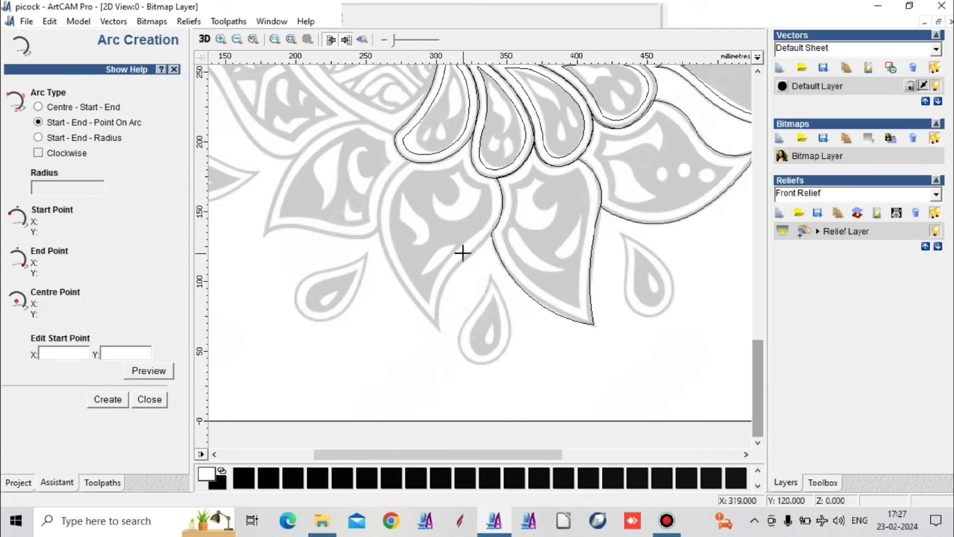
{"action": "scroll", "coordinate": [462, 256], "scroll_direction": "up", "scroll_amount": 3}
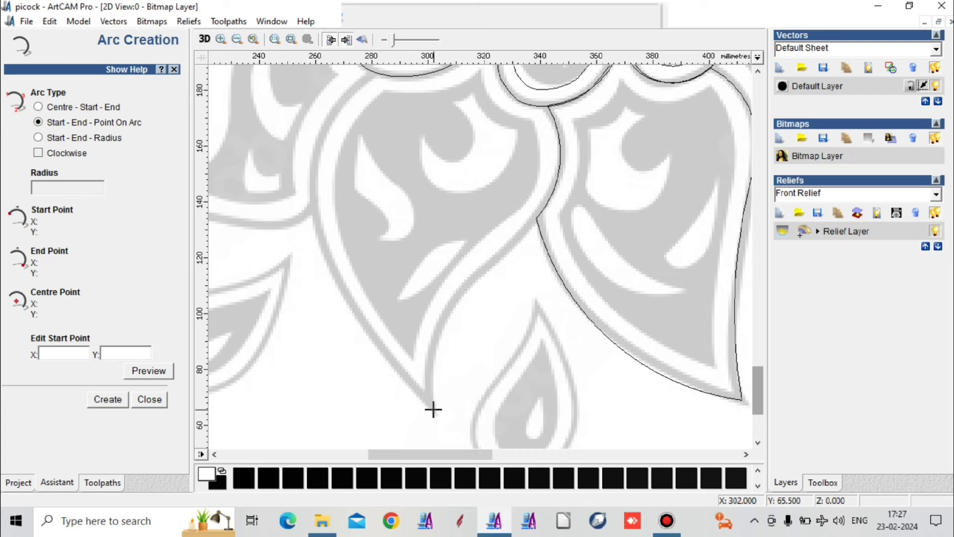
{"action": "left_click_drag", "start_coordinate": [434, 409], "coordinate": [504, 247]}
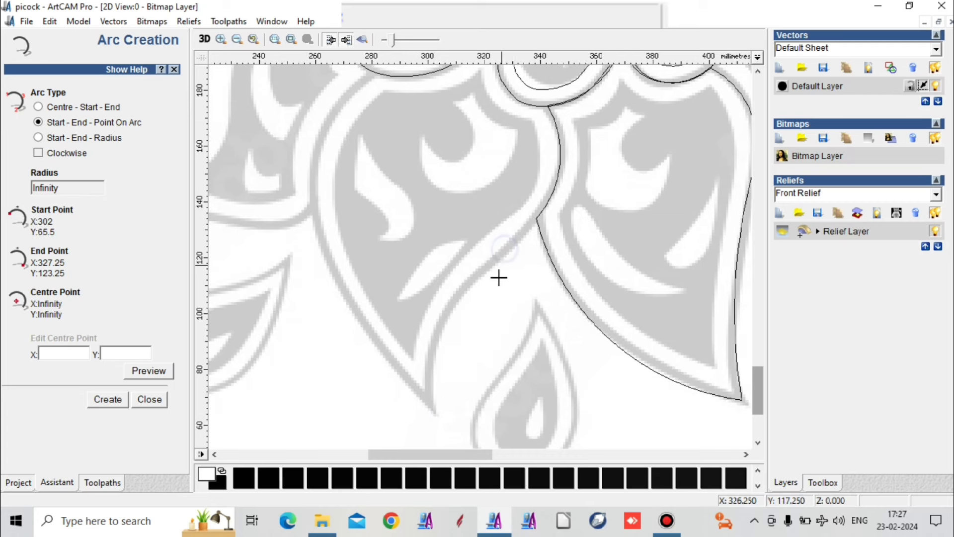
{"action": "left_click", "coordinate": [439, 323]}
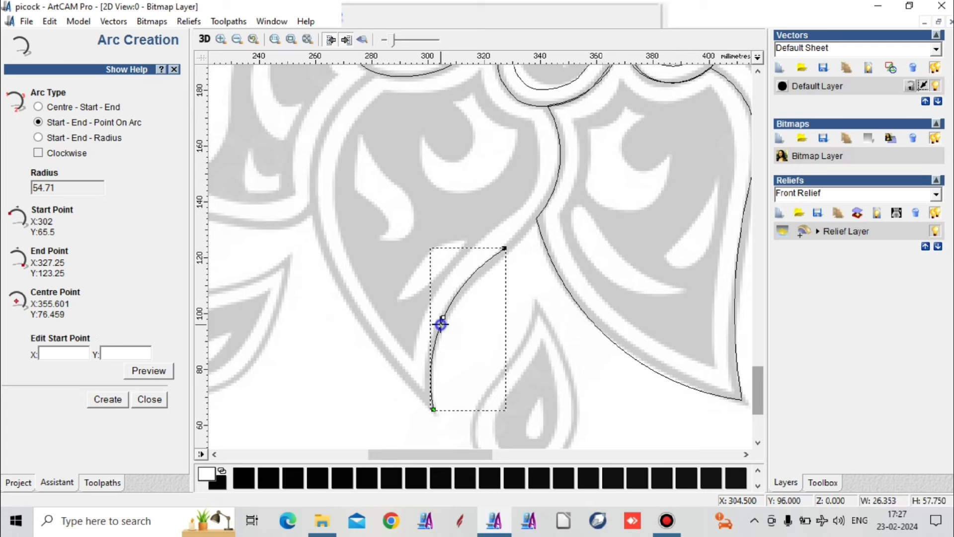
Step: Continue the petal's right edge up to the scallop above with two arcs of about 53.7 mm and 25.5 mm radius
{"action": "left_click_drag", "start_coordinate": [506, 248], "coordinate": [553, 181]}
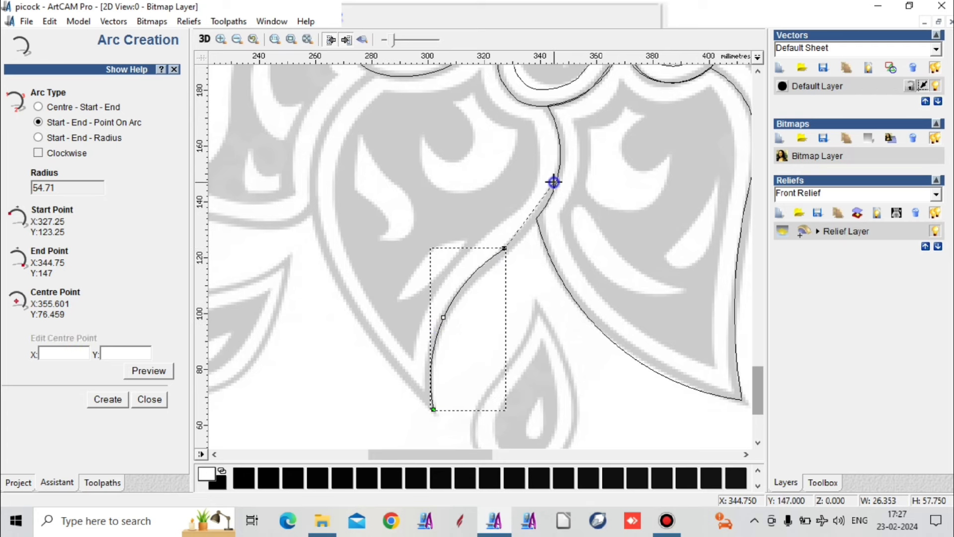
{"action": "left_click", "coordinate": [541, 208]}
{"action": "left_click_drag", "start_coordinate": [553, 182], "coordinate": [549, 108]}
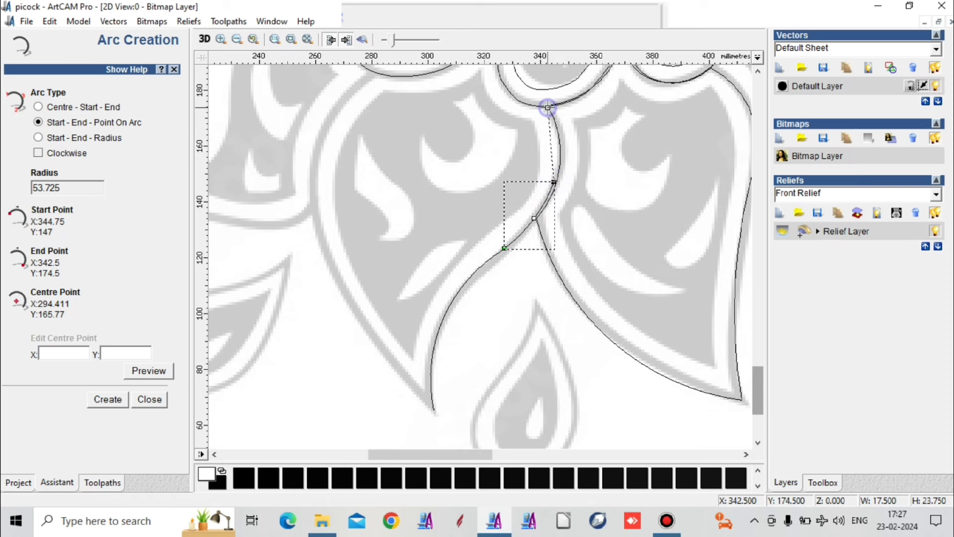
{"action": "left_click", "coordinate": [562, 148]}
{"action": "left_click", "coordinate": [546, 105]}
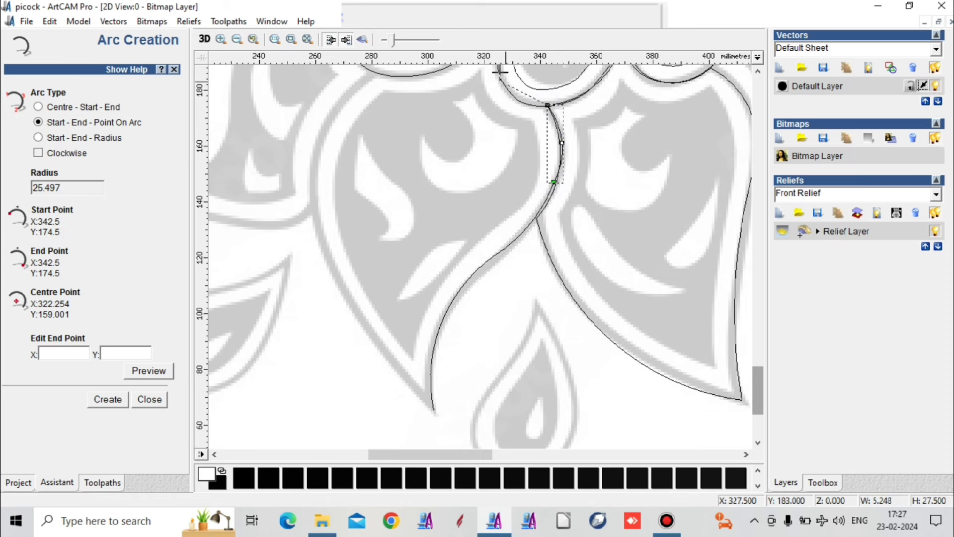
{"action": "left_click", "coordinate": [757, 71]}
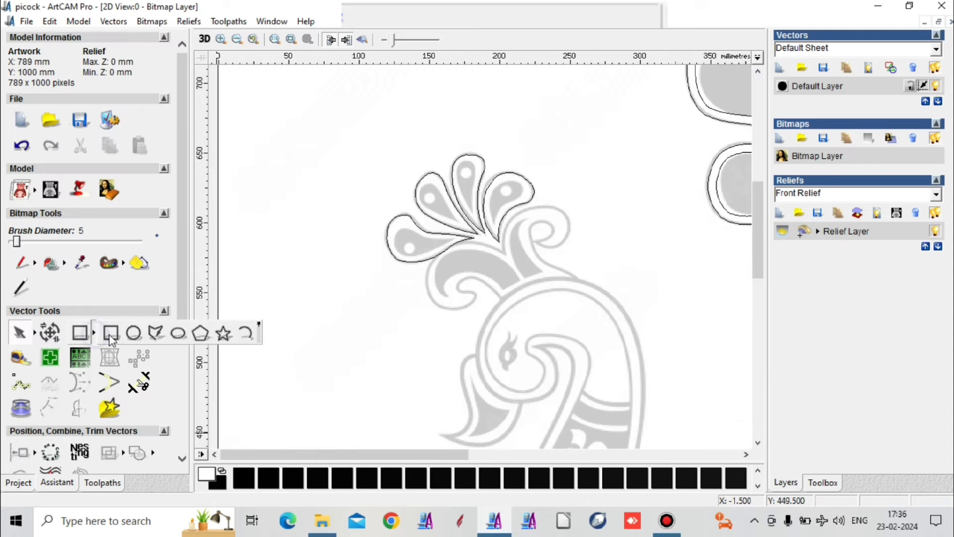
Step: Trace the curl behind the peacock's crest with connected three-point arcs, starting with one of about 70.8 mm radius at the head
{"action": "left_click", "coordinate": [109, 334]}
{"action": "left_click", "coordinate": [576, 279]}
{"action": "left_click", "coordinate": [540, 219]}
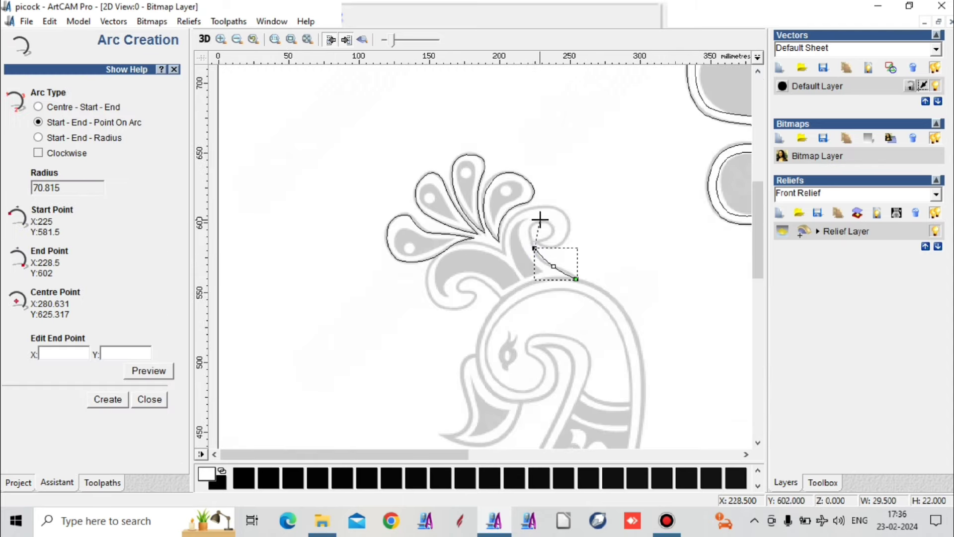
{"action": "scroll", "coordinate": [539, 220], "scroll_direction": "up", "scroll_amount": 2}
{"action": "left_click", "coordinate": [534, 235]}
{"action": "left_click", "coordinate": [547, 237]}
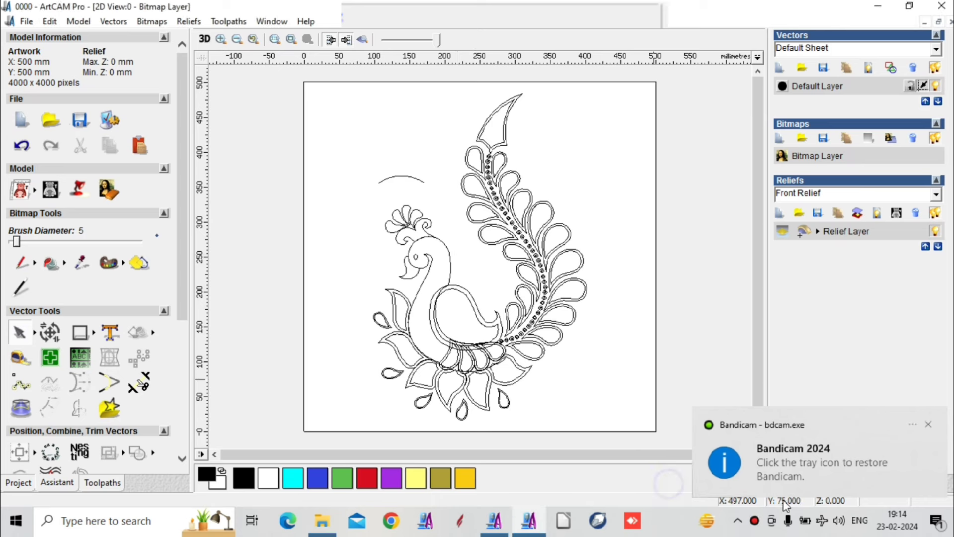
{"action": "left_click", "coordinate": [932, 426]}
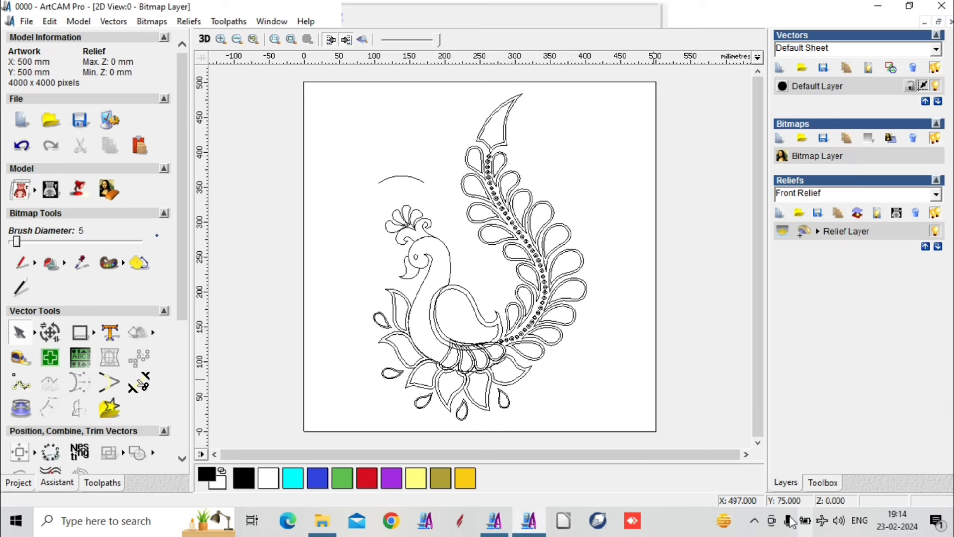
{"action": "left_click", "coordinate": [751, 521]}
{"action": "left_click", "coordinate": [741, 492]}
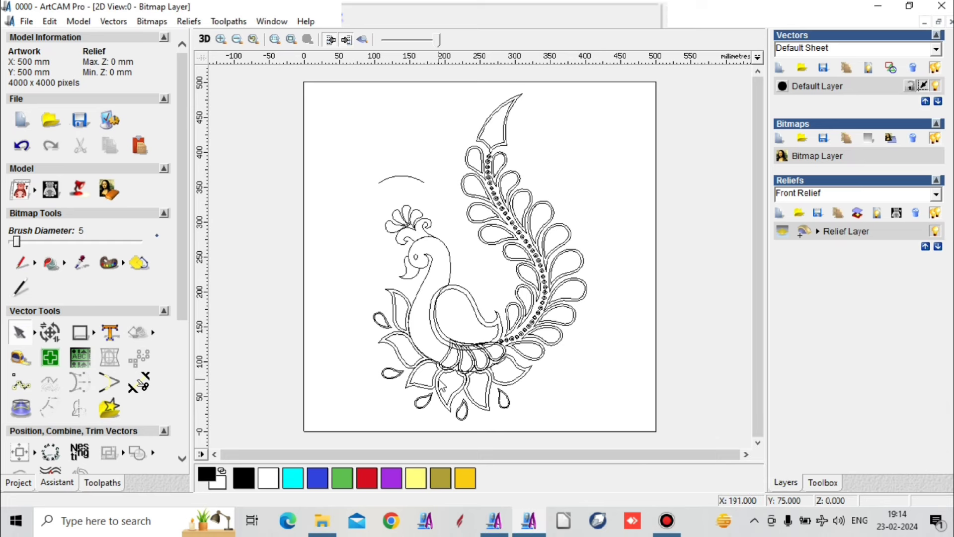
Step: Examine the peacock's outlines in the 0000 model around the lower petals and body, including the selected wing outline
{"action": "scroll", "coordinate": [440, 384], "scroll_direction": "up", "scroll_amount": 2}
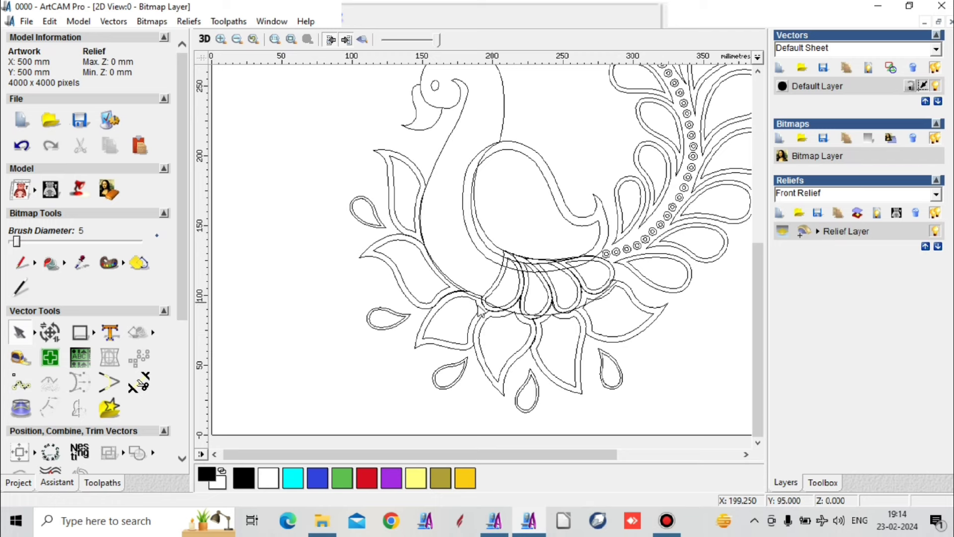
{"action": "scroll", "coordinate": [447, 239], "scroll_direction": "down", "scroll_amount": 2}
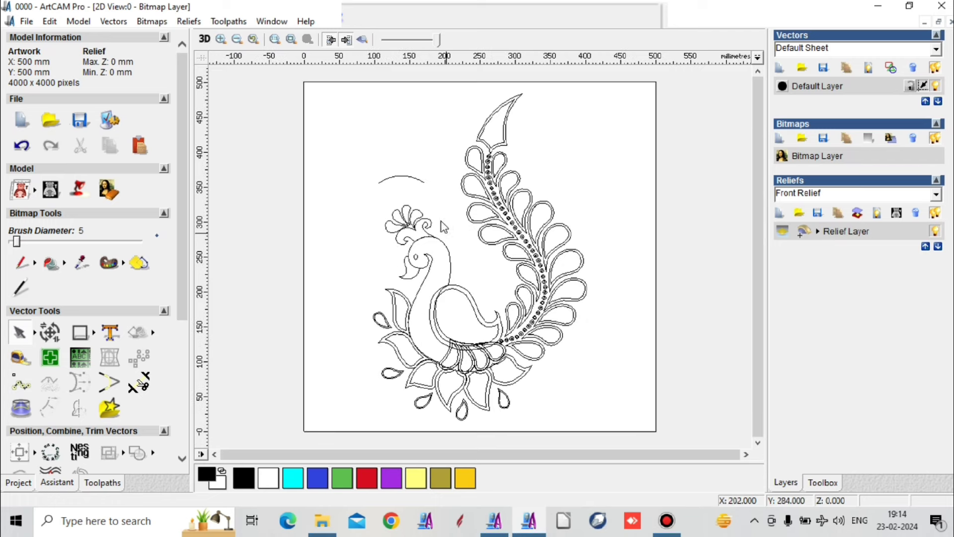
{"action": "scroll", "coordinate": [411, 353], "scroll_direction": "up", "scroll_amount": 2}
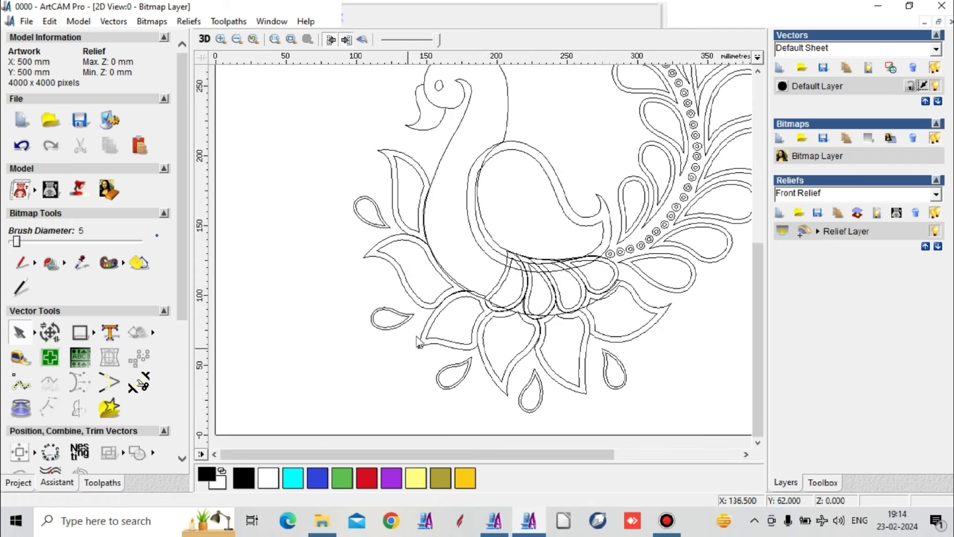
{"action": "scroll", "coordinate": [446, 285], "scroll_direction": "up", "scroll_amount": 2}
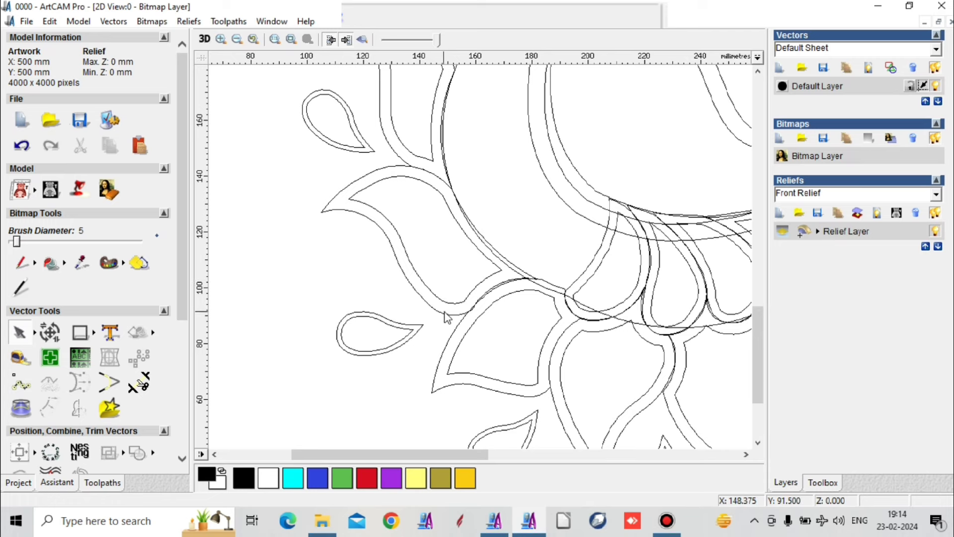
{"action": "scroll", "coordinate": [380, 316], "scroll_direction": "down", "scroll_amount": 2}
{"action": "scroll", "coordinate": [375, 325], "scroll_direction": "down", "scroll_amount": 2}
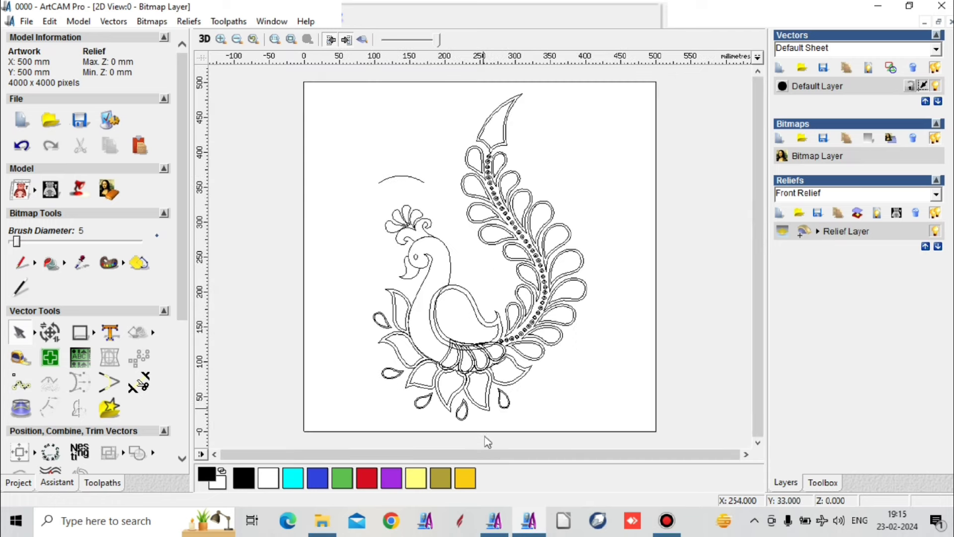
{"action": "scroll", "coordinate": [440, 357], "scroll_direction": "up", "scroll_amount": 2}
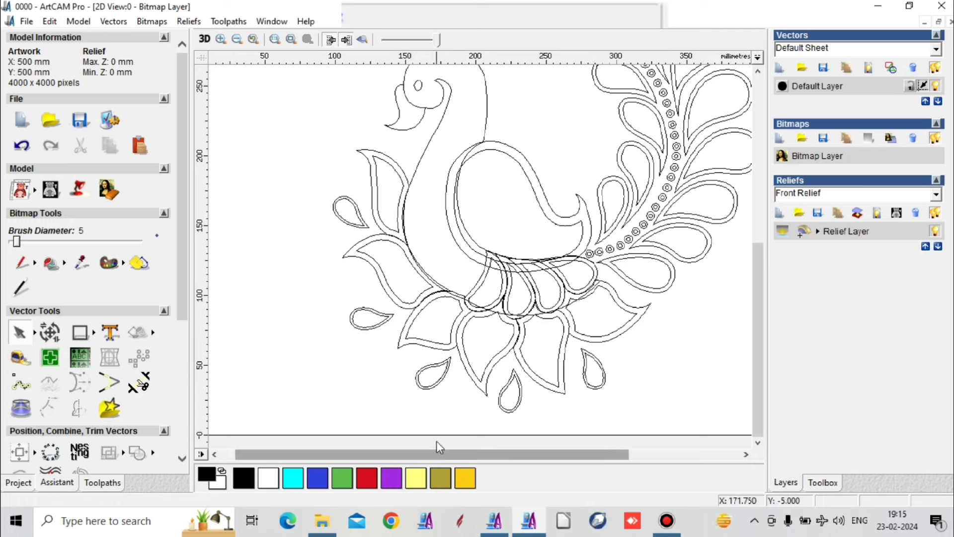
{"action": "left_click", "coordinate": [573, 222]}
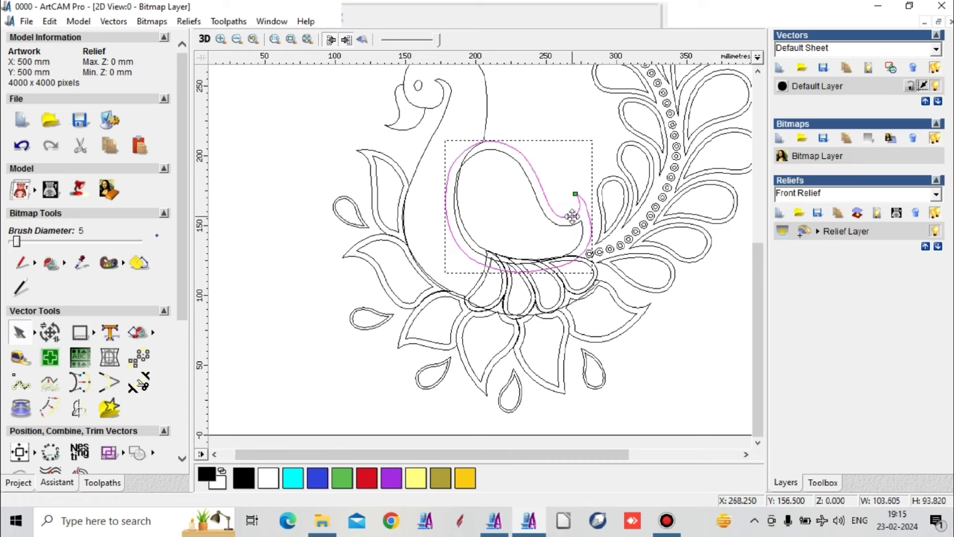
{"action": "left_click", "coordinate": [641, 392]}
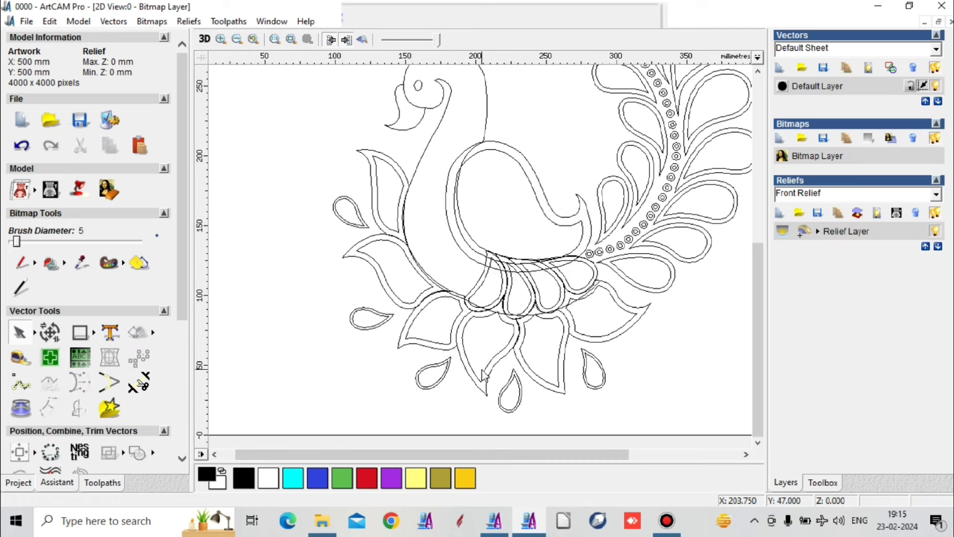
{"action": "scroll", "coordinate": [351, 322], "scroll_direction": "down", "scroll_amount": 2}
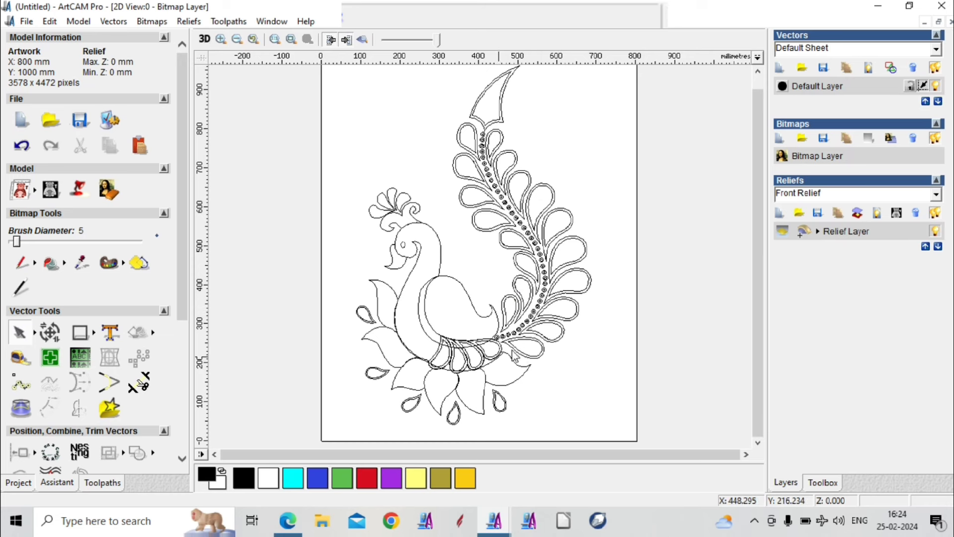
Step: Select the third left tail feather's outline to check it, and clear the selection
{"action": "left_click", "coordinate": [477, 194]}
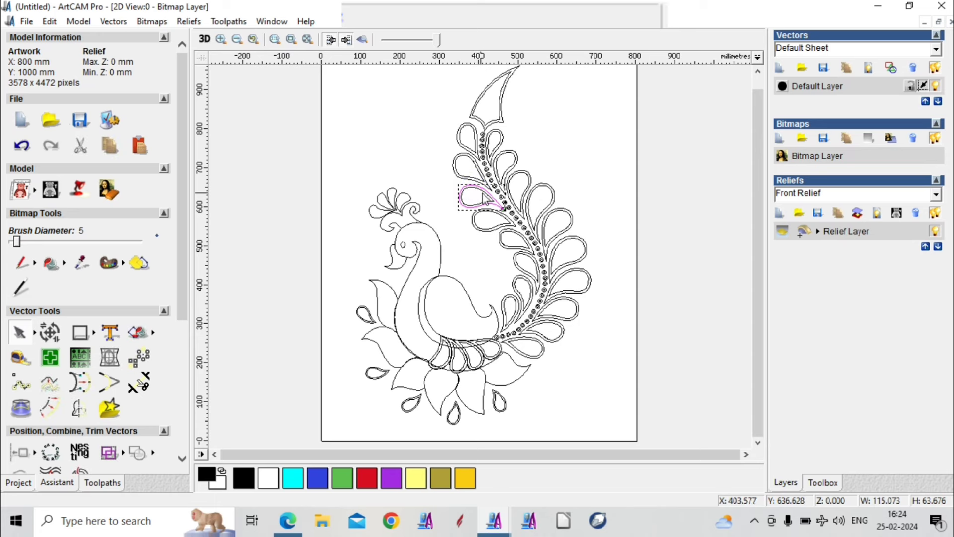
{"action": "left_click", "coordinate": [619, 177]}
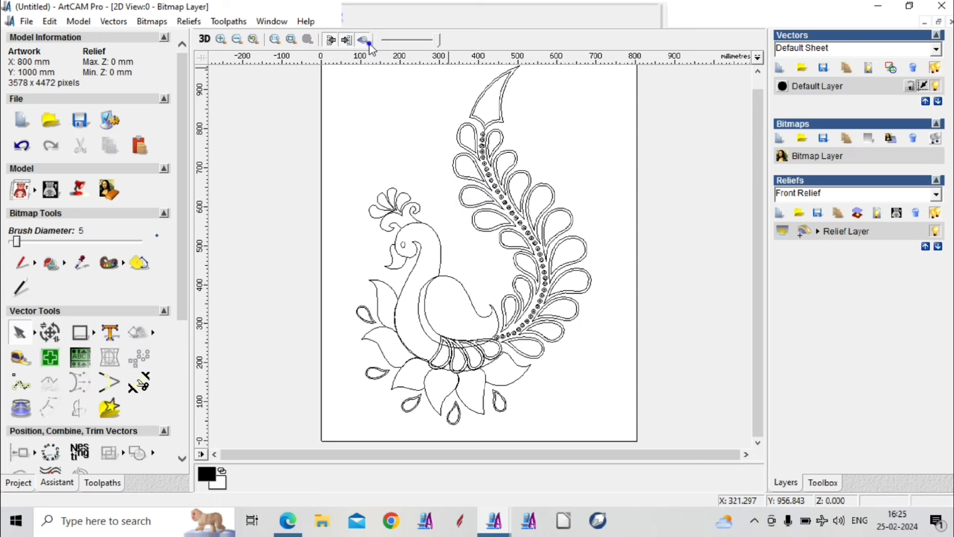
{"action": "scroll", "coordinate": [490, 191], "scroll_direction": "down", "scroll_amount": 1}
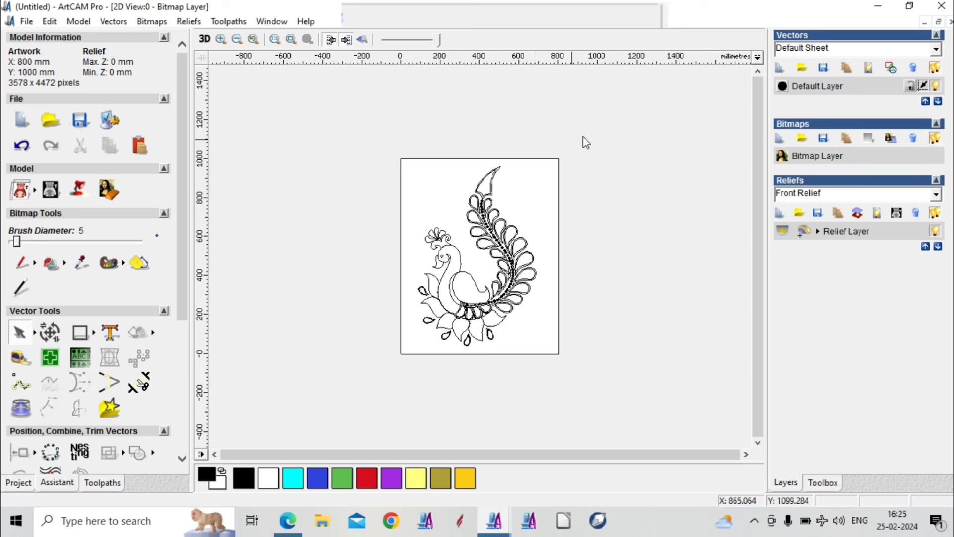
Step: Check the tail vectors by selecting the tail together, excluding the petal near the stem's base, and clear the selection
{"action": "mouse_move", "coordinate": [584, 138]}
{"action": "left_mouse_down"}
{"action": "mouse_move", "coordinate": [512, 348]}
{"action": "mouse_move", "coordinate": [475, 338]}
{"action": "mouse_move", "coordinate": [477, 315]}
{"action": "left_mouse_up"}
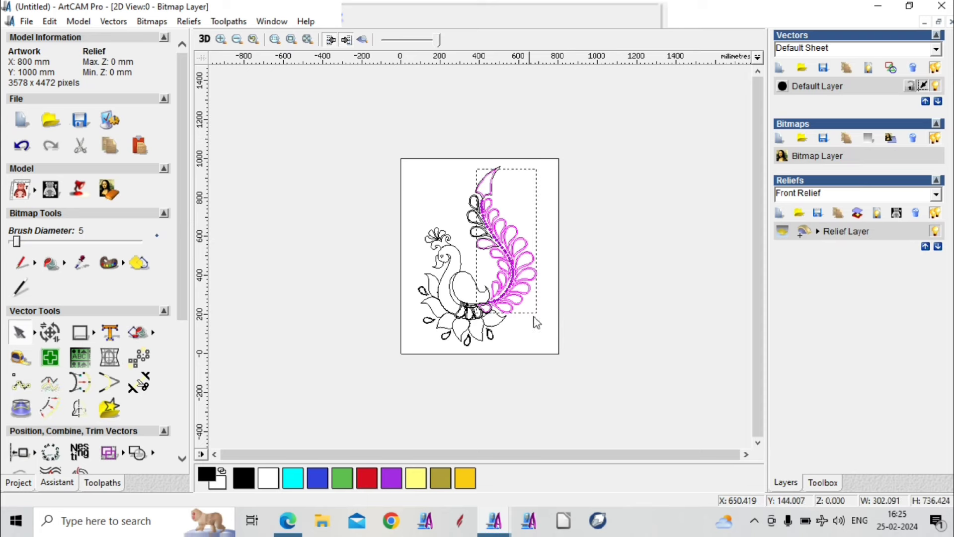
{"action": "scroll", "coordinate": [543, 300], "scroll_direction": "up", "scroll_amount": 2}
{"action": "scroll", "coordinate": [500, 351], "scroll_direction": "up", "scroll_amount": 2}
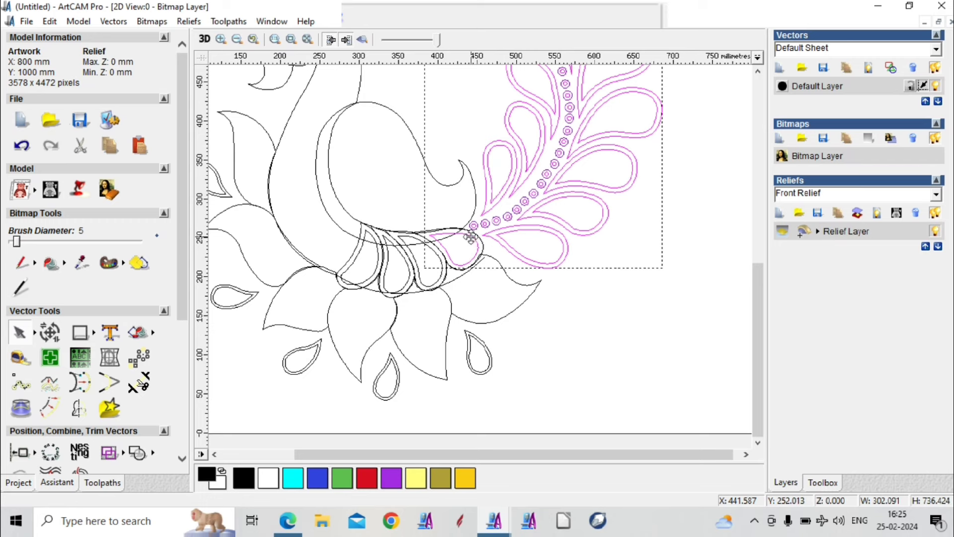
{"action": "left_click", "coordinate": [470, 238], "text": "shift"}
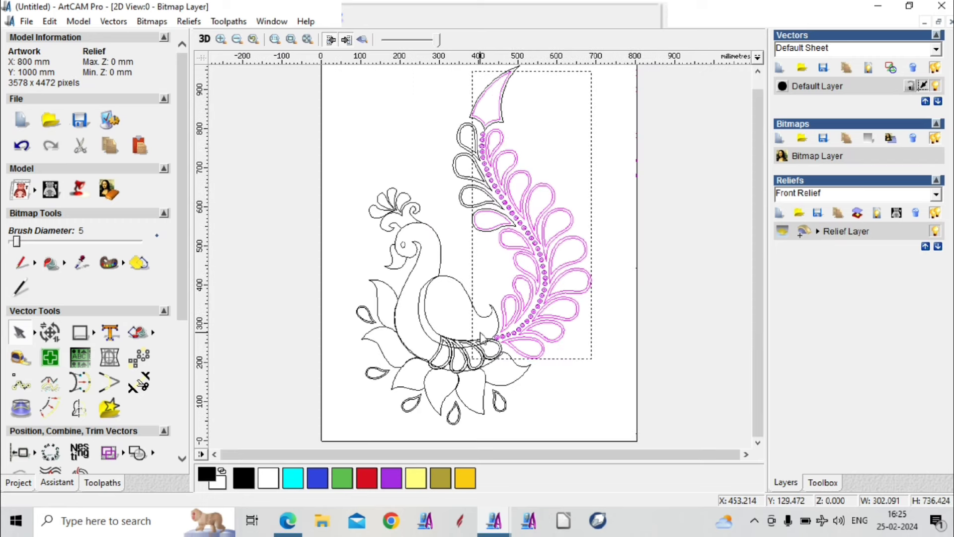
{"action": "scroll", "coordinate": [484, 333], "scroll_direction": "down", "scroll_amount": 2}
{"action": "left_click", "coordinate": [609, 206]}
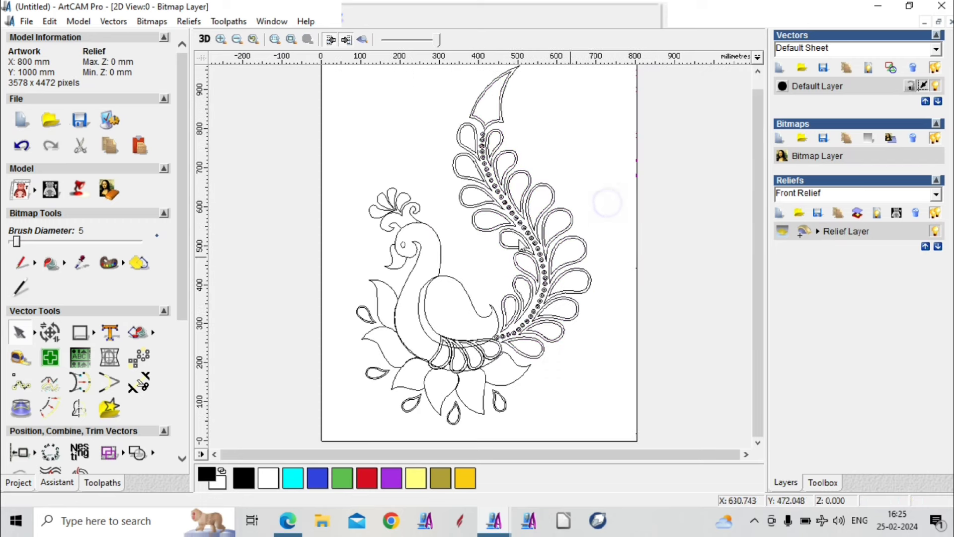
Step: Delete the small inner circles of the first ten beads at the base of the tail stem, one after another
{"action": "scroll", "coordinate": [488, 155], "scroll_direction": "up", "scroll_amount": 2}
{"action": "scroll", "coordinate": [486, 169], "scroll_direction": "down", "scroll_amount": 2}
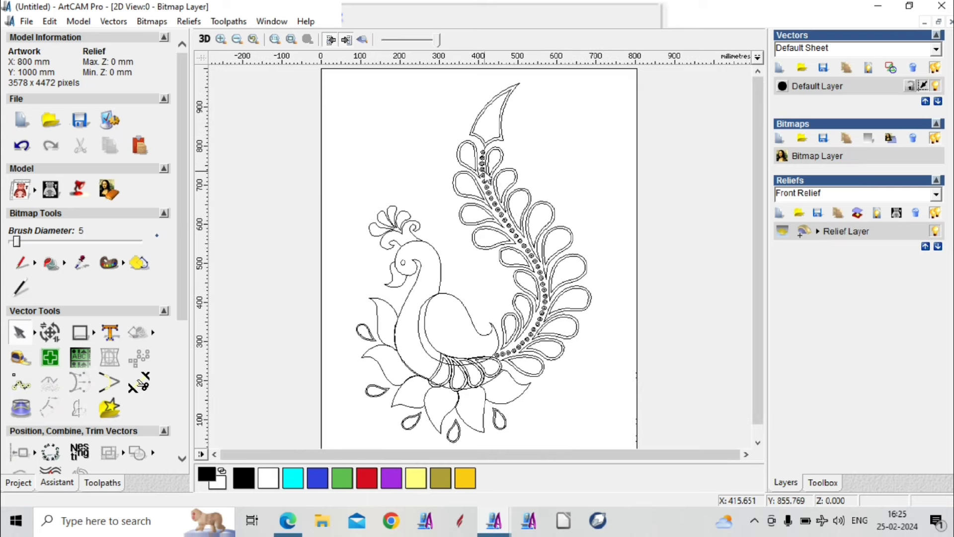
{"action": "scroll", "coordinate": [515, 356], "scroll_direction": "up", "scroll_amount": 1}
{"action": "scroll", "coordinate": [480, 284], "scroll_direction": "up", "scroll_amount": 2}
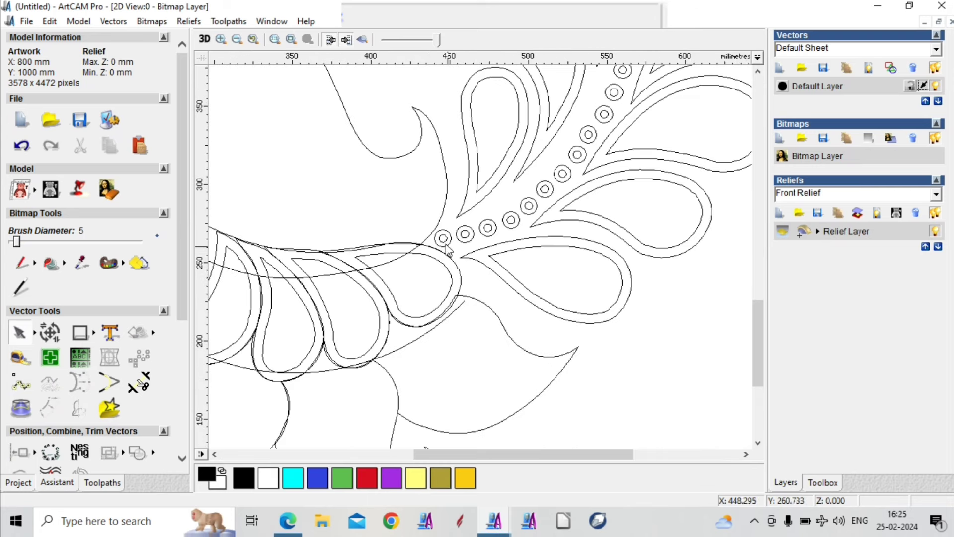
{"action": "left_click", "coordinate": [445, 241]}
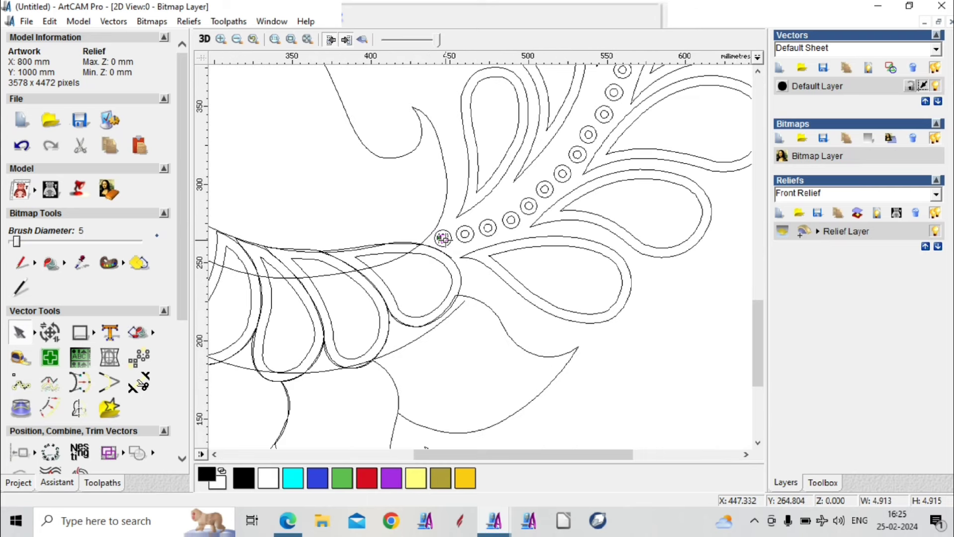
{"action": "left_click", "coordinate": [454, 236]}
{"action": "left_click", "coordinate": [465, 234]}
{"action": "left_click", "coordinate": [476, 231]}
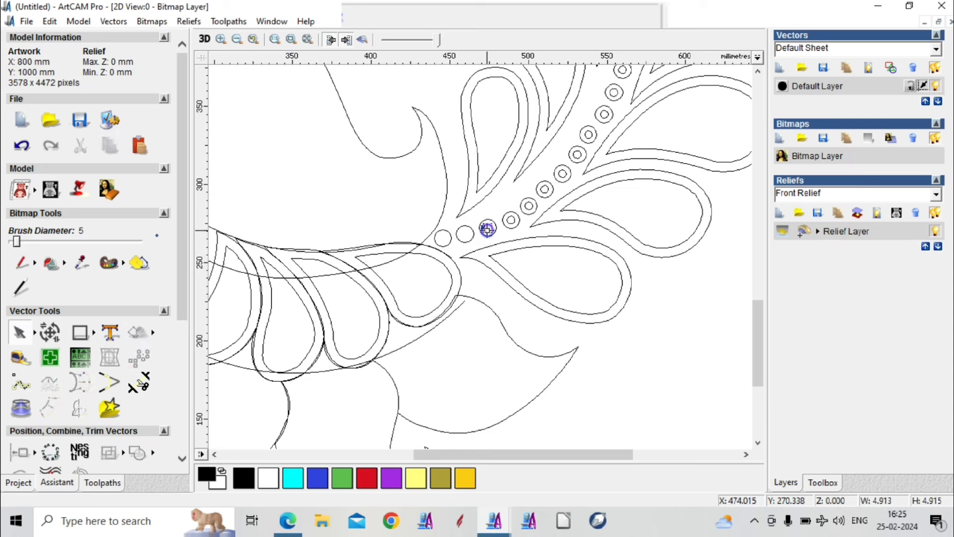
{"action": "left_click", "coordinate": [488, 229]}
{"action": "left_click", "coordinate": [511, 219]}
{"action": "left_click", "coordinate": [529, 206]}
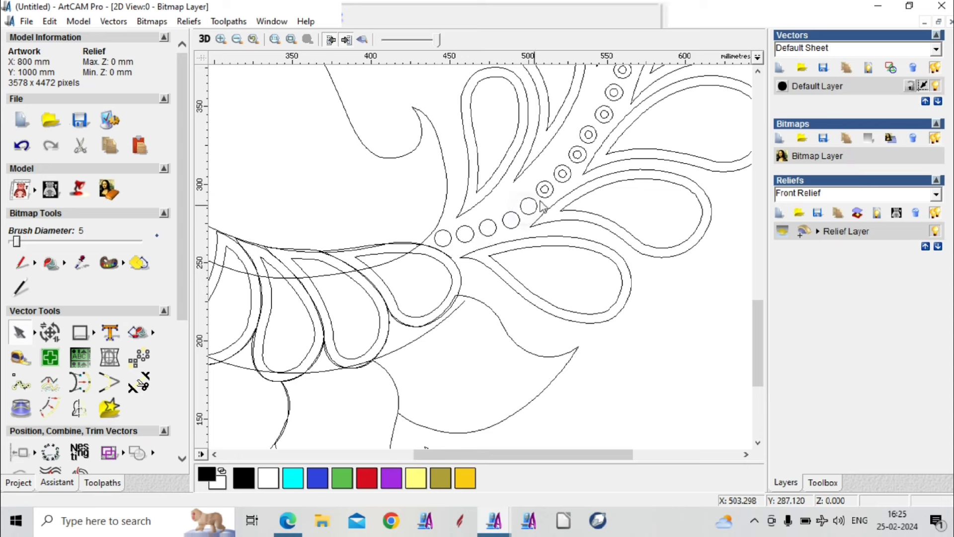
{"action": "left_click", "coordinate": [547, 189]}
{"action": "left_click", "coordinate": [560, 174]}
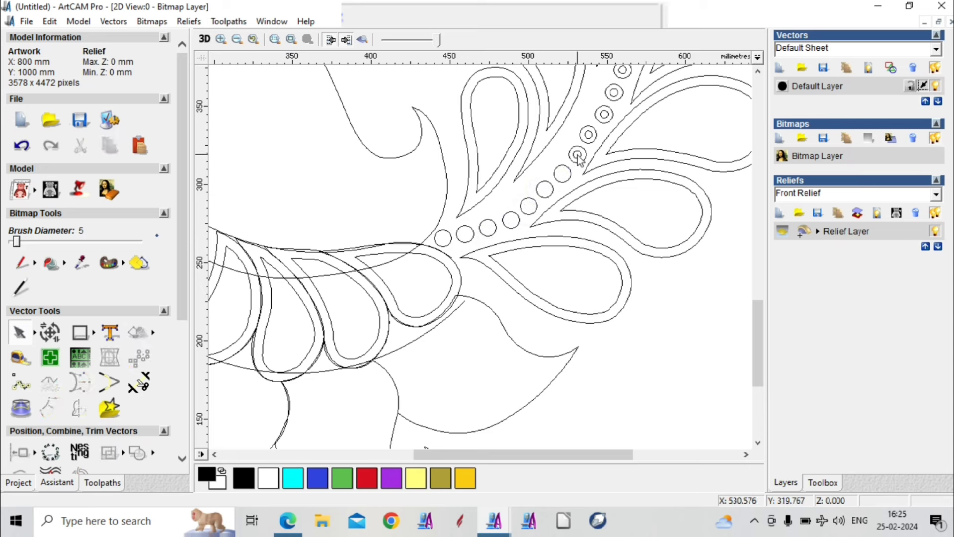
{"action": "left_click", "coordinate": [578, 154]}
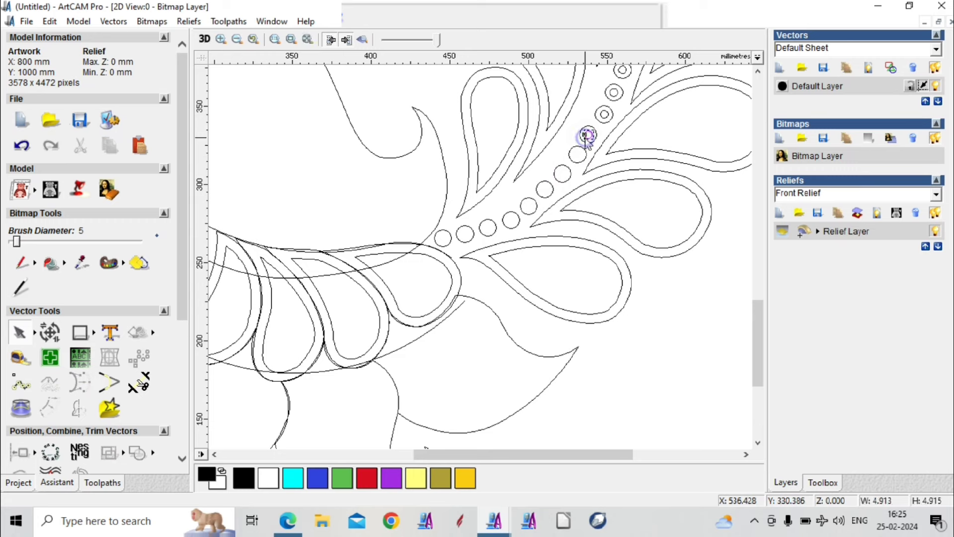
{"action": "left_click", "coordinate": [588, 135]}
{"action": "left_click", "coordinate": [603, 115]}
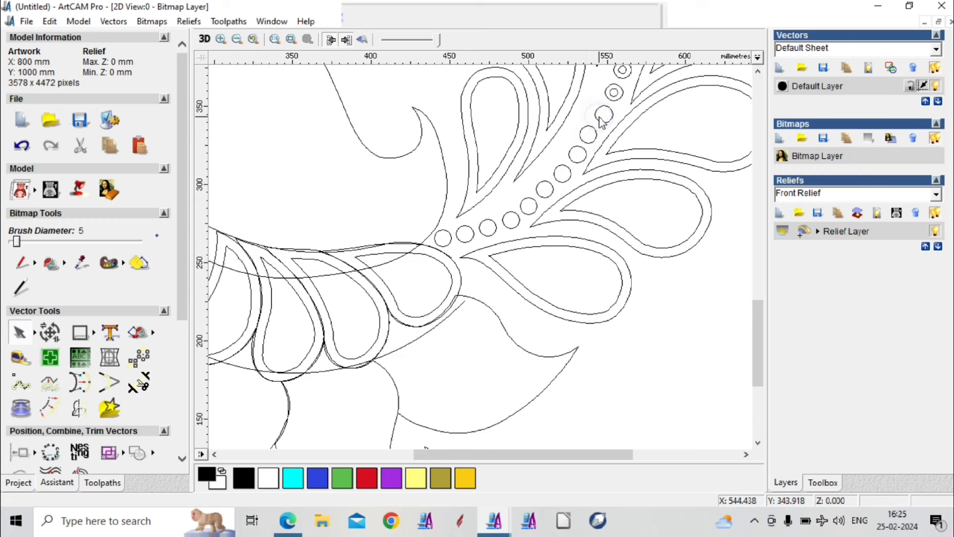
Step: Delete the inner circles of the next seven beads around the stem's bend, as a group of four and a group of three
{"action": "scroll", "coordinate": [607, 181], "scroll_direction": "down", "scroll_amount": 2}
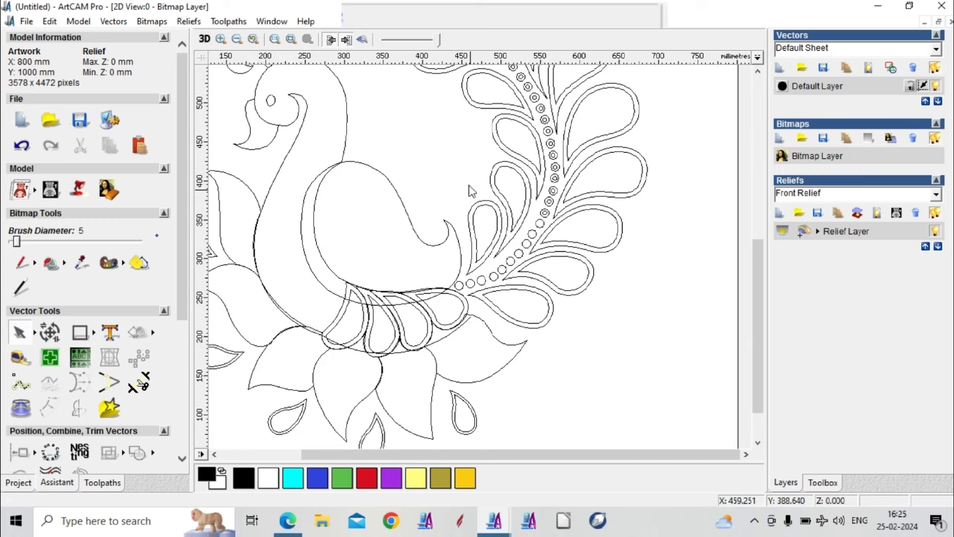
{"action": "left_click_drag", "start_coordinate": [468, 181], "coordinate": [595, 128]}
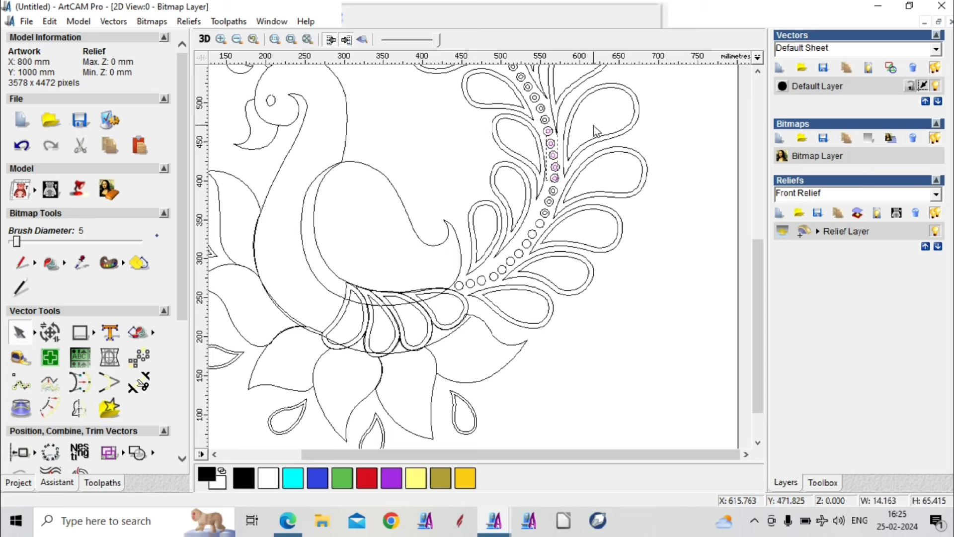
{"action": "key", "text": "Delete"}
{"action": "left_click_drag", "start_coordinate": [664, 184], "coordinate": [535, 229]}
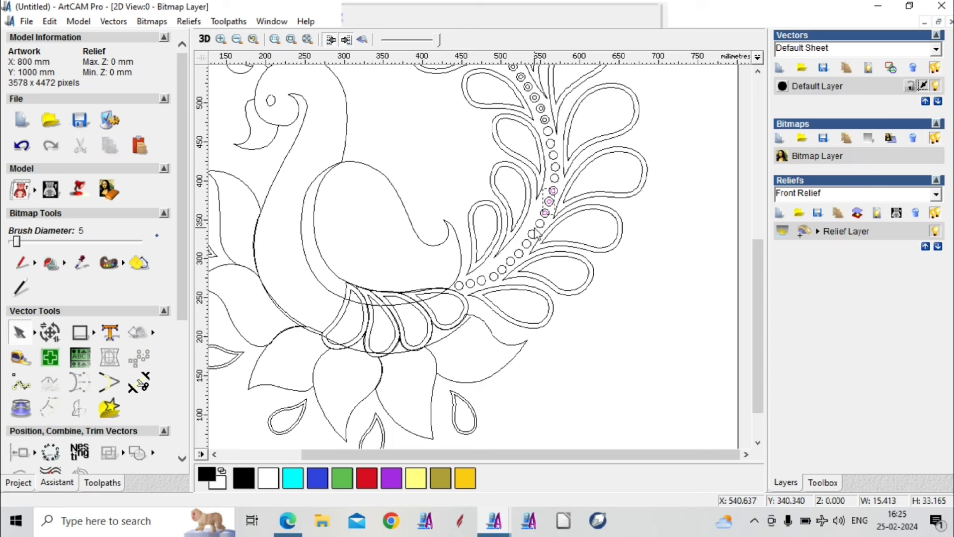
{"action": "key", "text": "Delete"}
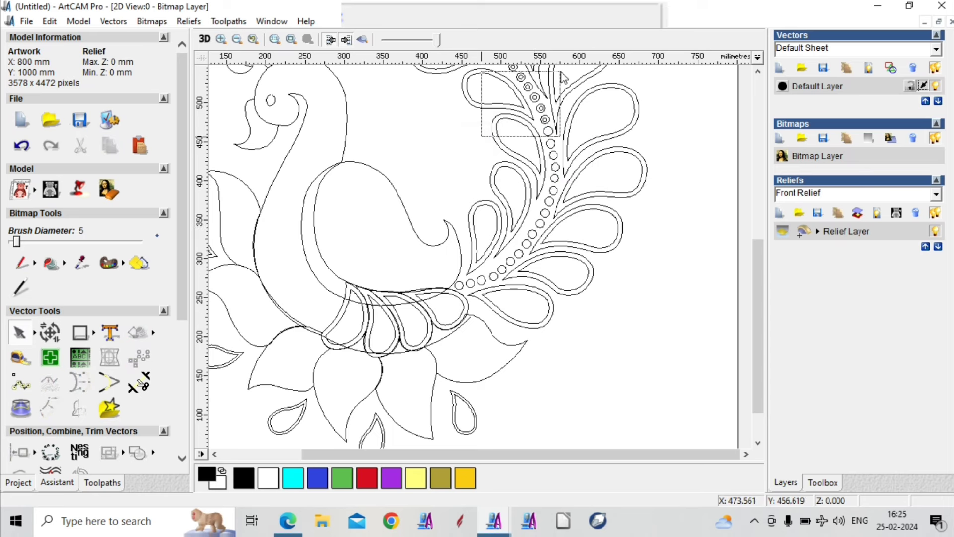
Step: Delete the inner circles of all remaining beads from above the bend up to the tip of the tail stem, group by group
{"action": "key", "text": "F3"}
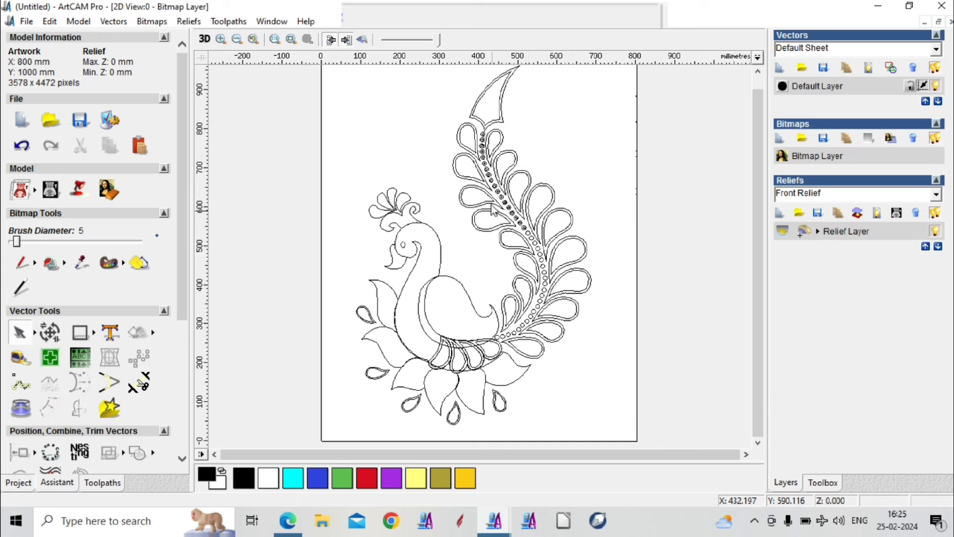
{"action": "scroll", "coordinate": [492, 204], "scroll_direction": "up", "scroll_amount": 1}
{"action": "left_click_drag", "start_coordinate": [537, 300], "coordinate": [564, 249]}
{"action": "key", "text": "Delete"}
{"action": "left_click_drag", "start_coordinate": [420, 279], "coordinate": [531, 200]}
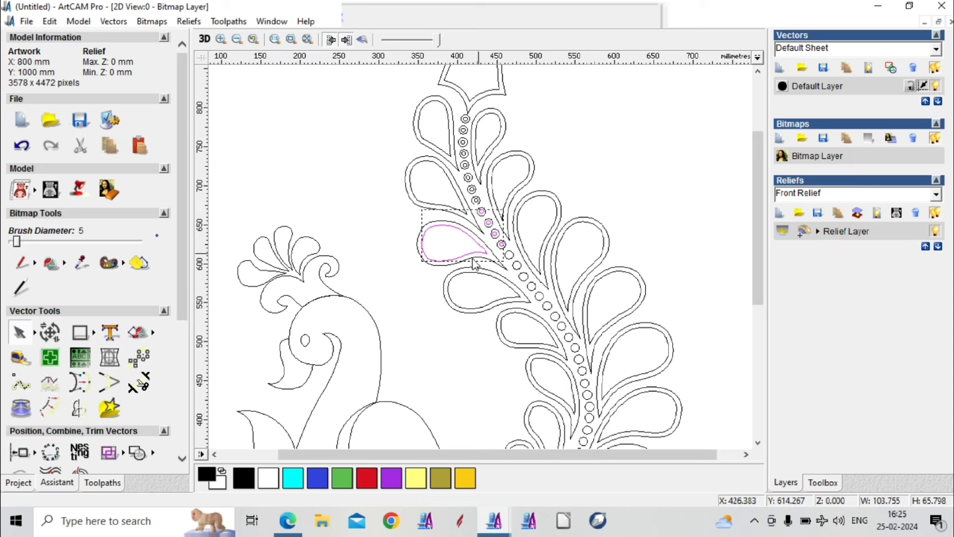
{"action": "left_click_drag", "start_coordinate": [434, 278], "coordinate": [511, 133]}
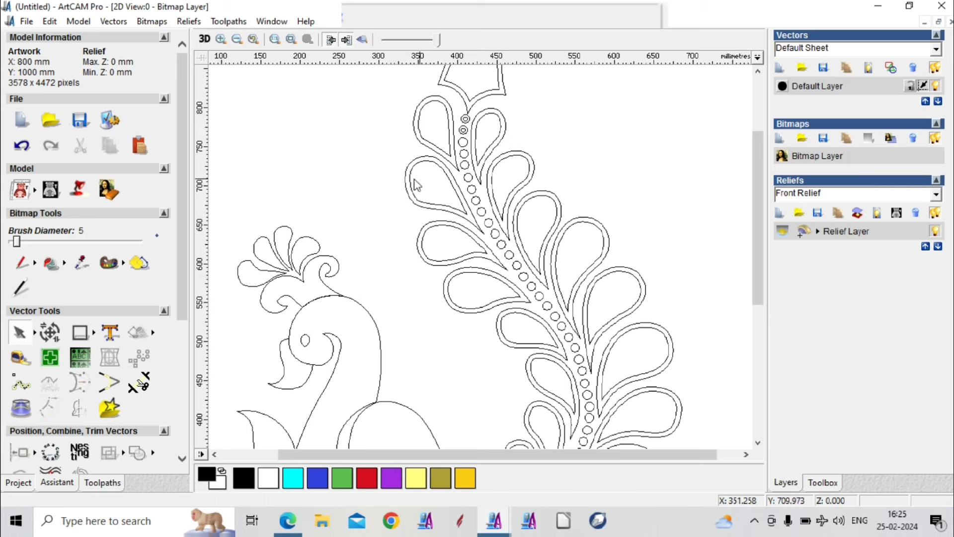
{"action": "left_click_drag", "start_coordinate": [387, 171], "coordinate": [479, 114]}
{"action": "scroll", "coordinate": [501, 193], "scroll_direction": "down", "scroll_amount": 2}
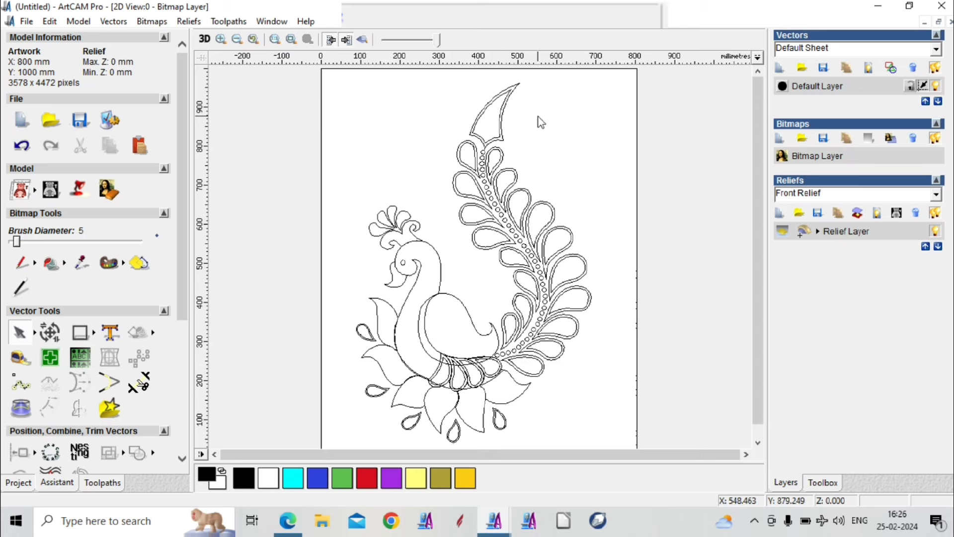
Step: Select the inner and outer outlines of the tail tip and all tail feathers together, leaving out the beads and the body
{"action": "left_click_drag", "start_coordinate": [621, 74], "coordinate": [453, 341]}
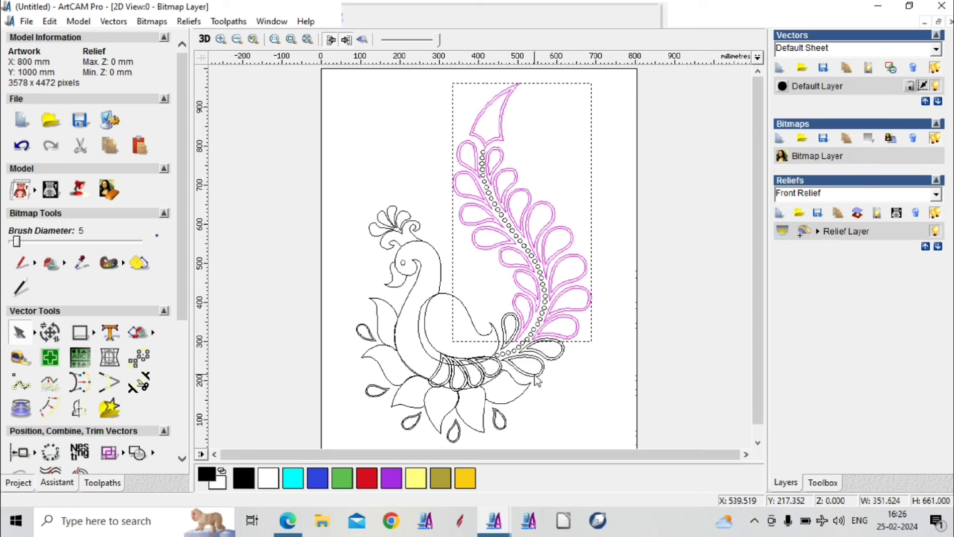
{"action": "scroll", "coordinate": [551, 378], "scroll_direction": "up", "scroll_amount": 1}
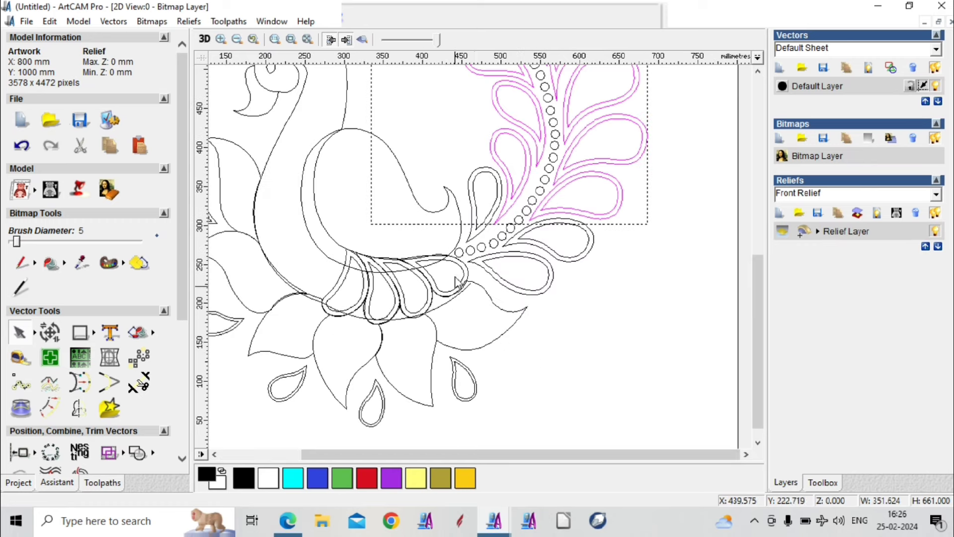
{"action": "left_click", "coordinate": [471, 207], "text": "shift"}
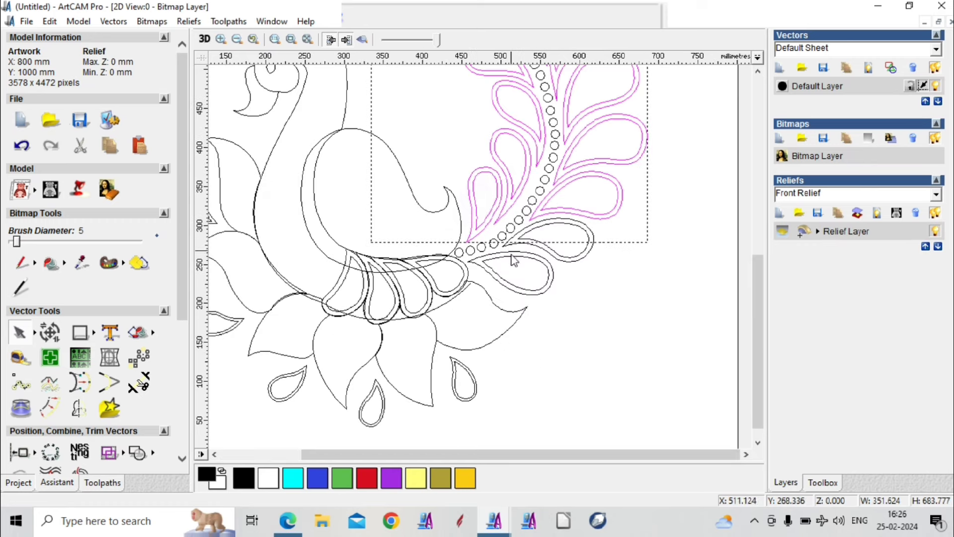
{"action": "left_click", "coordinate": [515, 295], "text": "shift"}
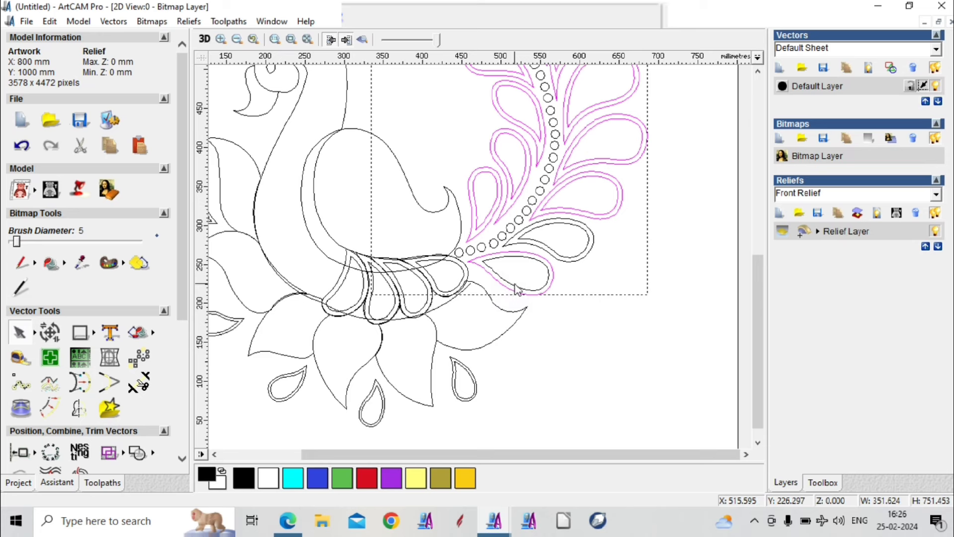
{"action": "left_click", "coordinate": [580, 256], "text": "shift"}
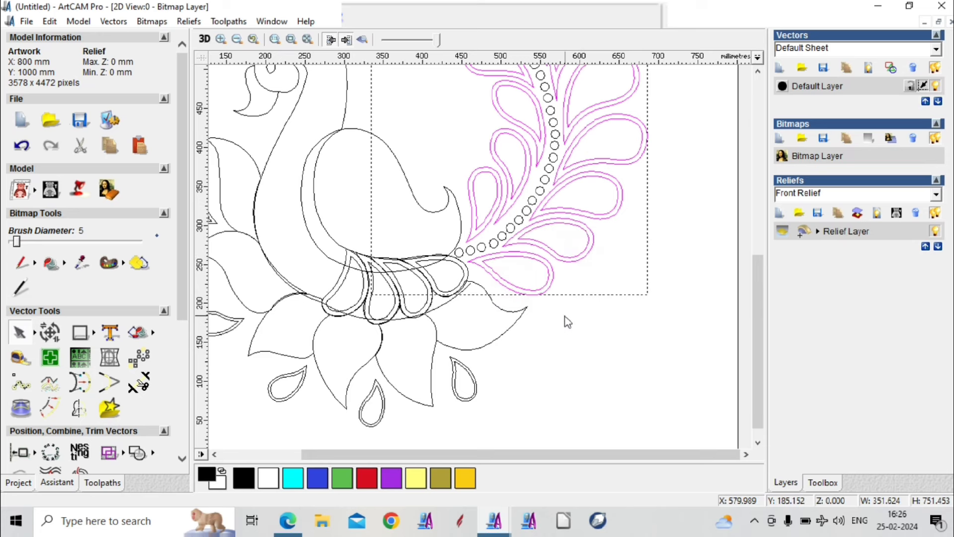
{"action": "scroll", "coordinate": [547, 333], "scroll_direction": "down", "scroll_amount": 1}
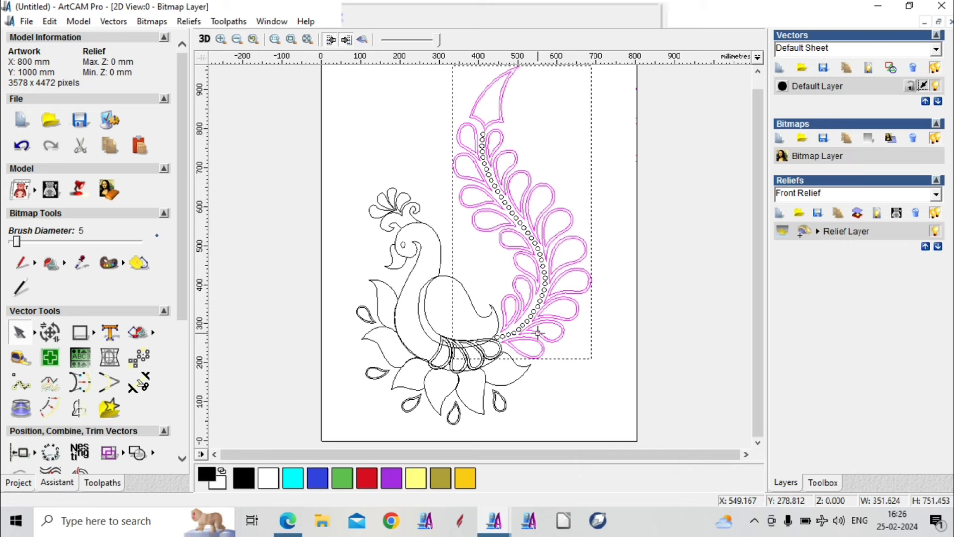
Step: Save the model as p1 on the Desktop
{"action": "key", "text": "ctrl+s"}
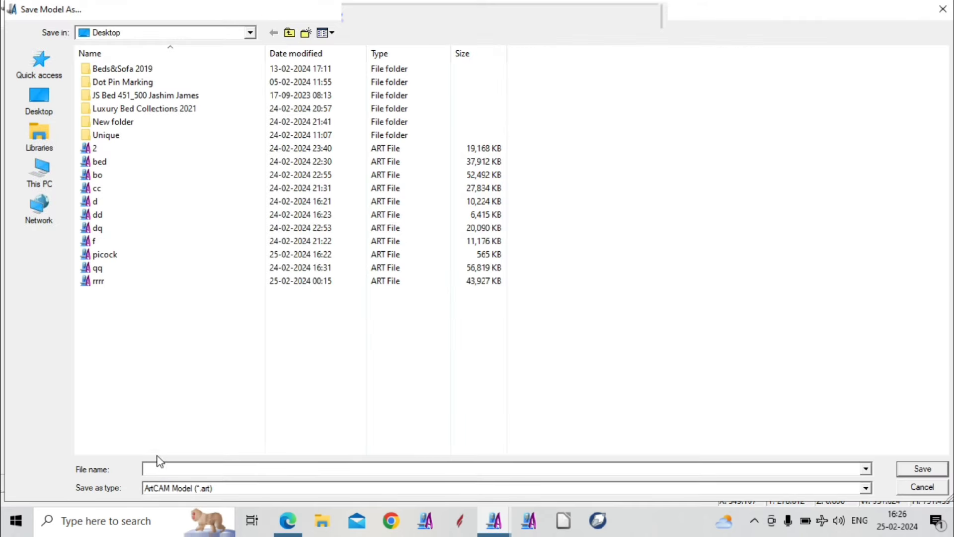
{"action": "type", "text": "p1"}
{"action": "key", "text": "Return"}
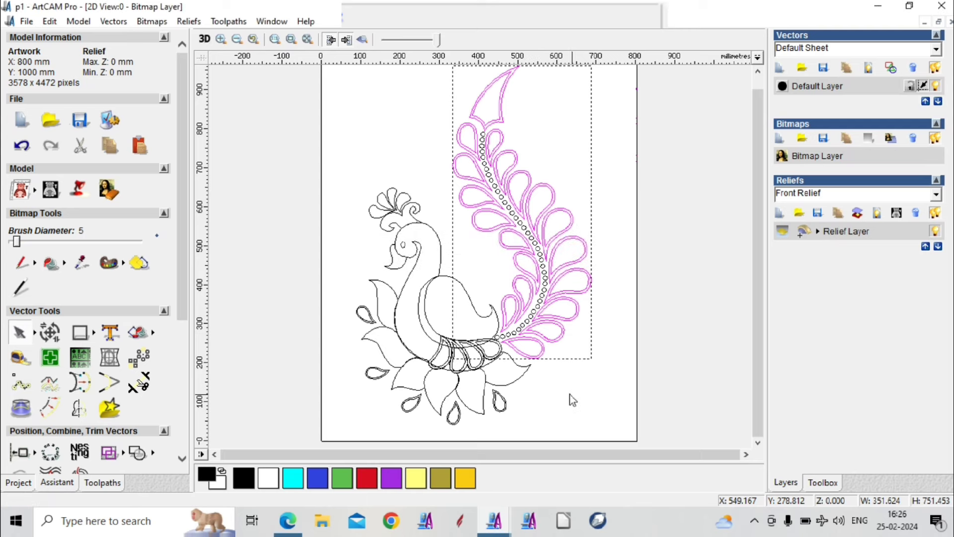
Step: Add a round relief shape to the selected tail outlines in the Shape Editor, with start height 2 and constant height 3
{"action": "right_click", "coordinate": [570, 396]}
{"action": "left_click", "coordinate": [617, 141]}
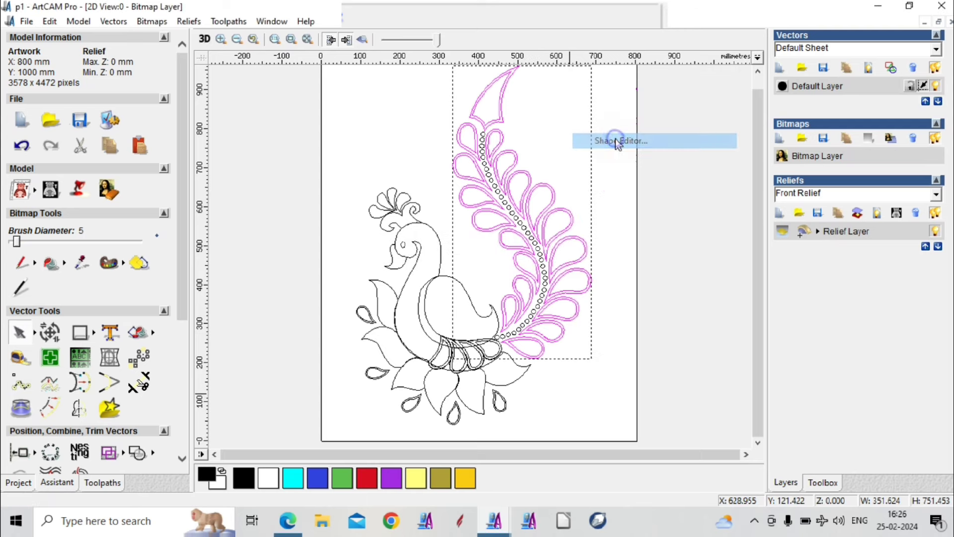
{"action": "left_click_drag", "start_coordinate": [561, 110], "coordinate": [824, 98]}
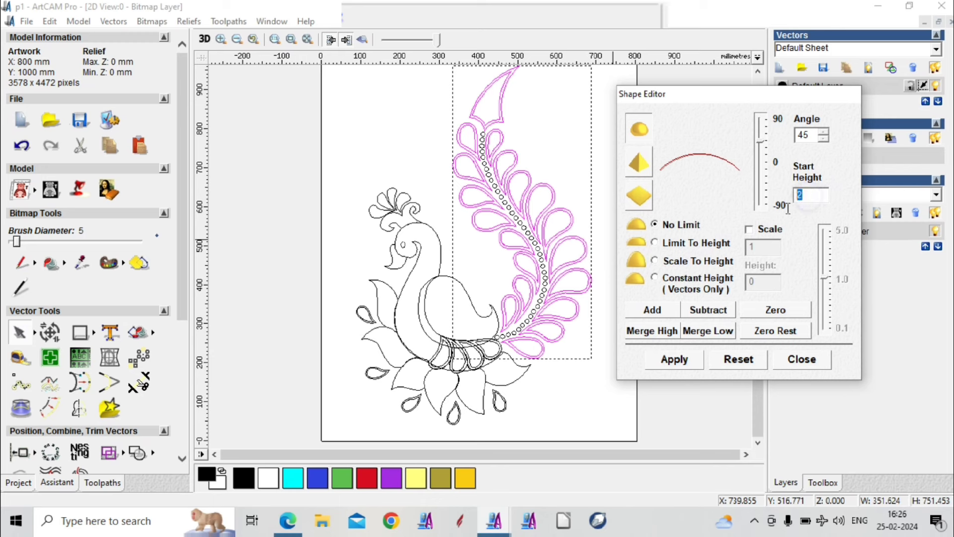
{"action": "left_click", "coordinate": [655, 286]}
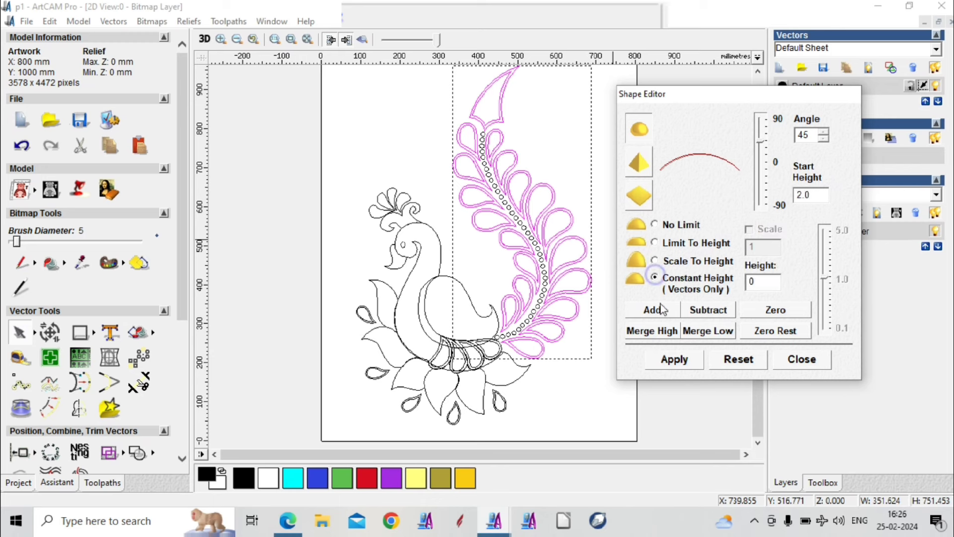
{"action": "double_click", "coordinate": [766, 282]}
{"action": "left_click", "coordinate": [668, 311]}
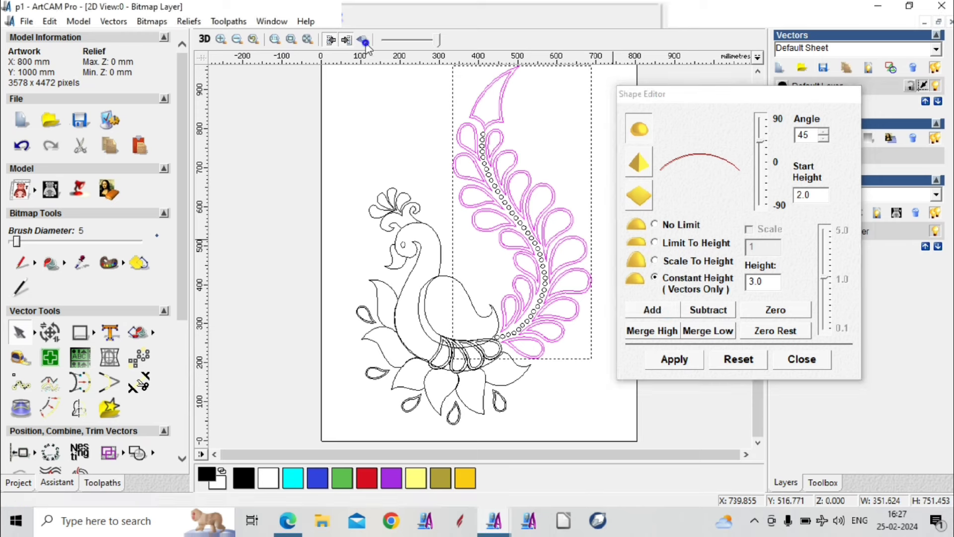
Step: Examine the raised feather borders up close in 3D with the zero plane hidden, and return to the 2D view
{"action": "left_click", "coordinate": [205, 38]}
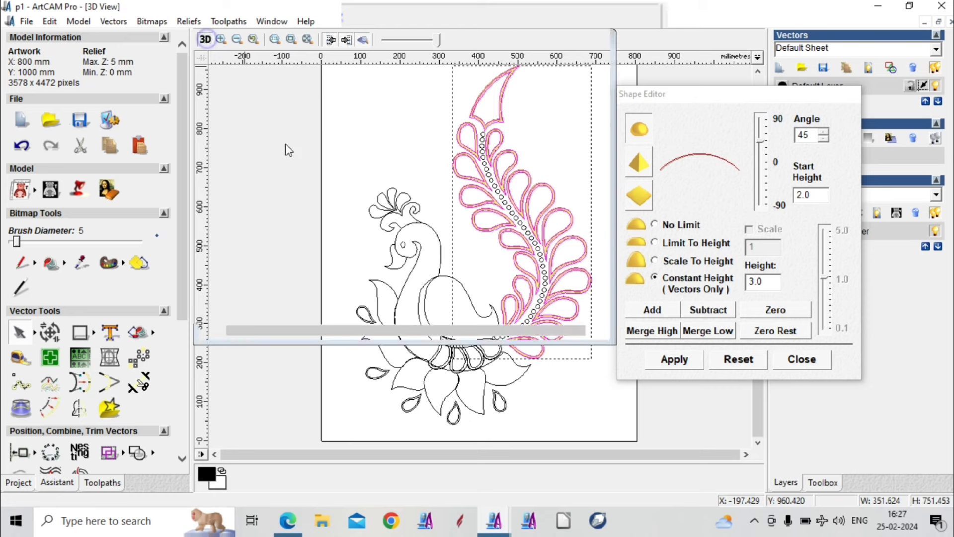
{"action": "left_click_drag", "start_coordinate": [392, 197], "coordinate": [527, 206]}
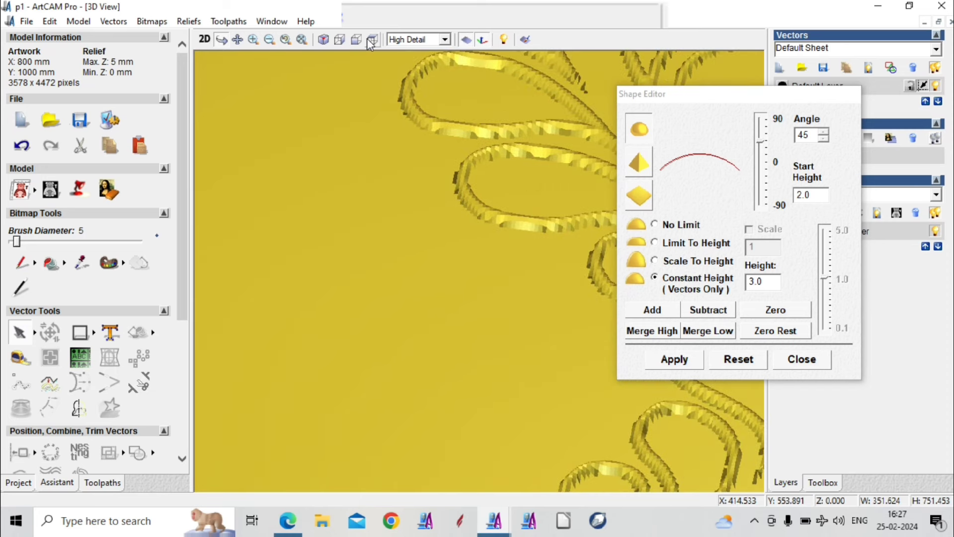
{"action": "left_click", "coordinate": [465, 42]}
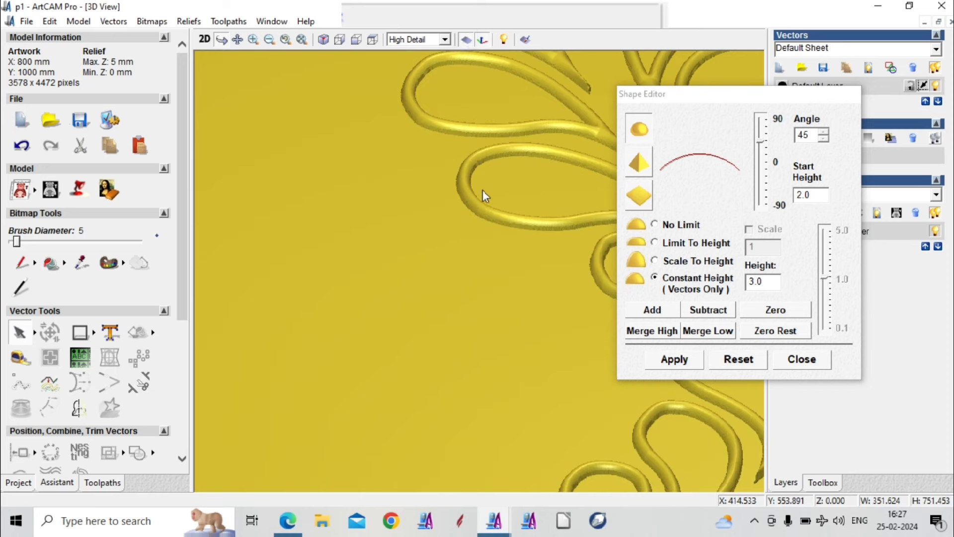
{"action": "left_click", "coordinate": [465, 40]}
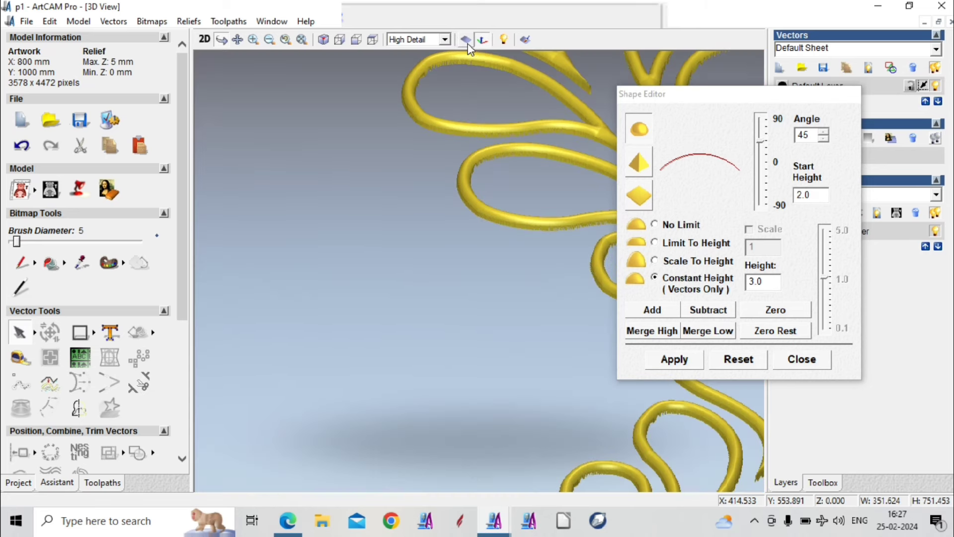
{"action": "left_click", "coordinate": [253, 40]}
{"action": "left_click_drag", "start_coordinate": [446, 187], "coordinate": [535, 240]}
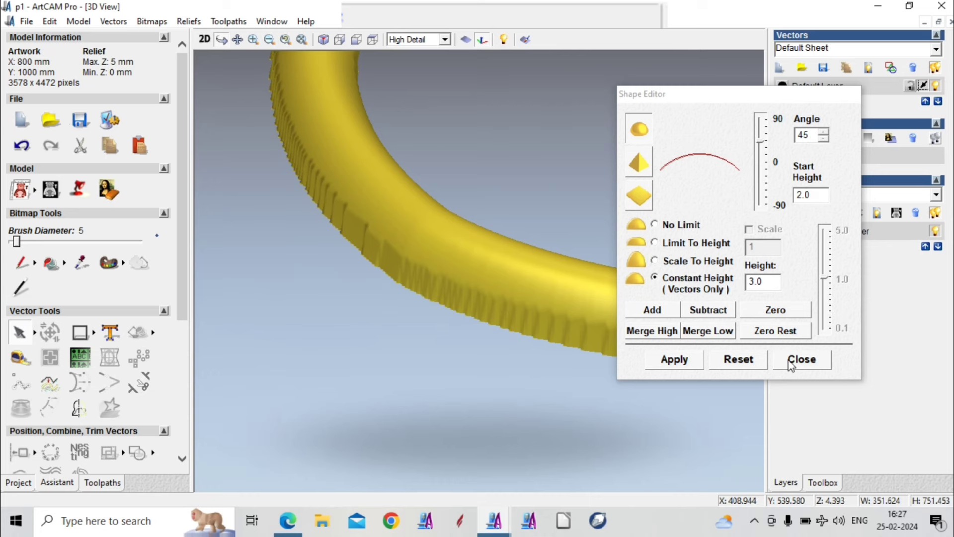
{"action": "left_click", "coordinate": [204, 39]}
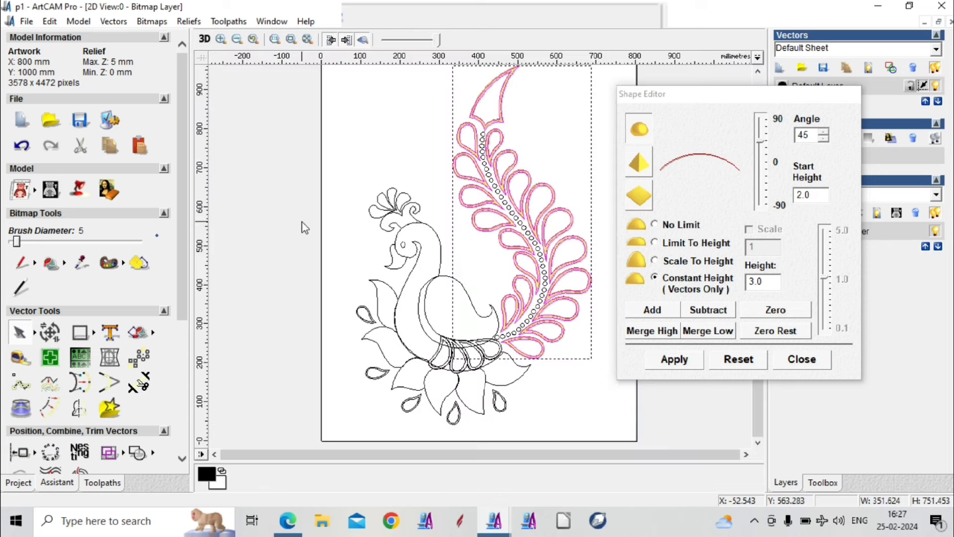
{"action": "left_click", "coordinate": [531, 138]}
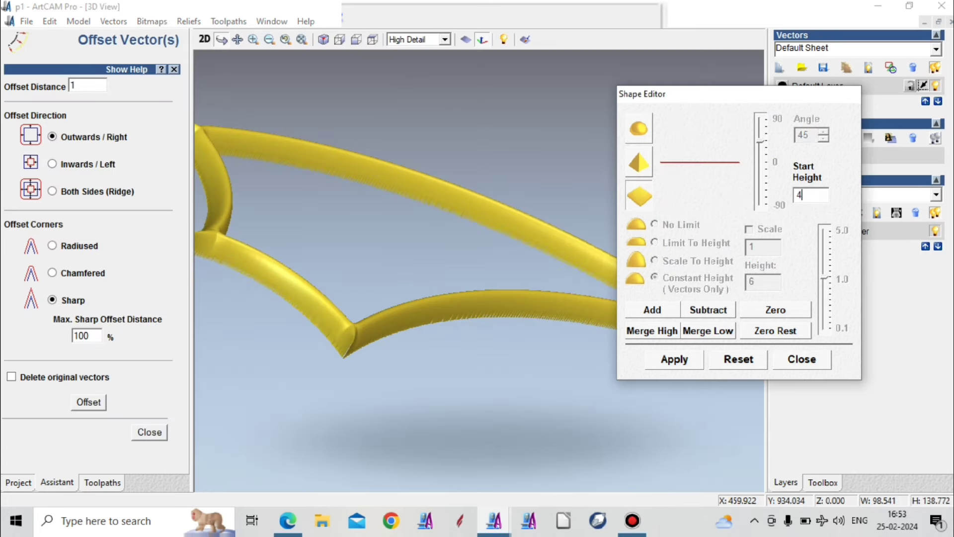
Step: Merge a flat plane at start height 4 into the tail tip with Merge High, and check the filled tip in 3D
{"action": "left_click", "coordinate": [642, 330]}
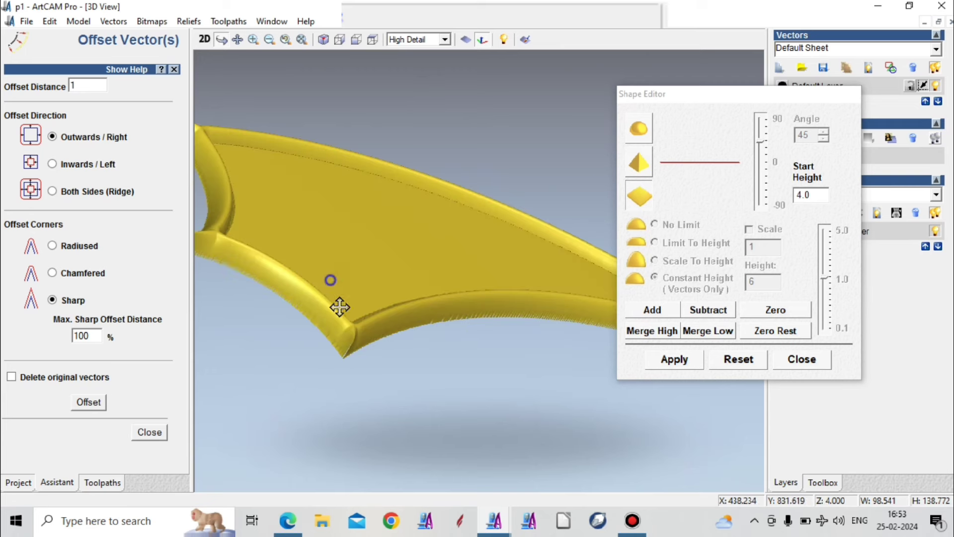
{"action": "scroll", "coordinate": [464, 360], "scroll_direction": "up", "scroll_amount": 5}
{"action": "left_click_drag", "start_coordinate": [464, 360], "coordinate": [502, 342]}
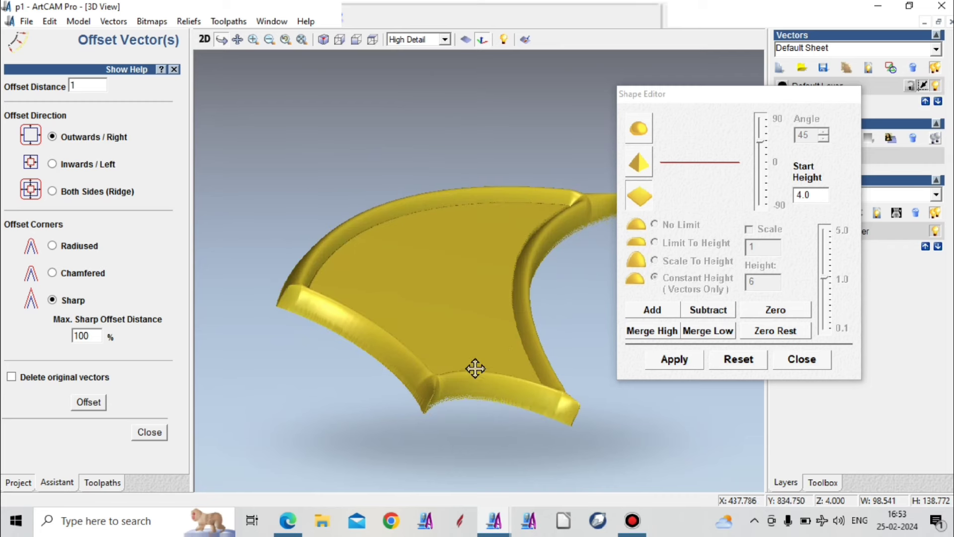
{"action": "scroll", "coordinate": [466, 315], "scroll_direction": "up", "scroll_amount": 5}
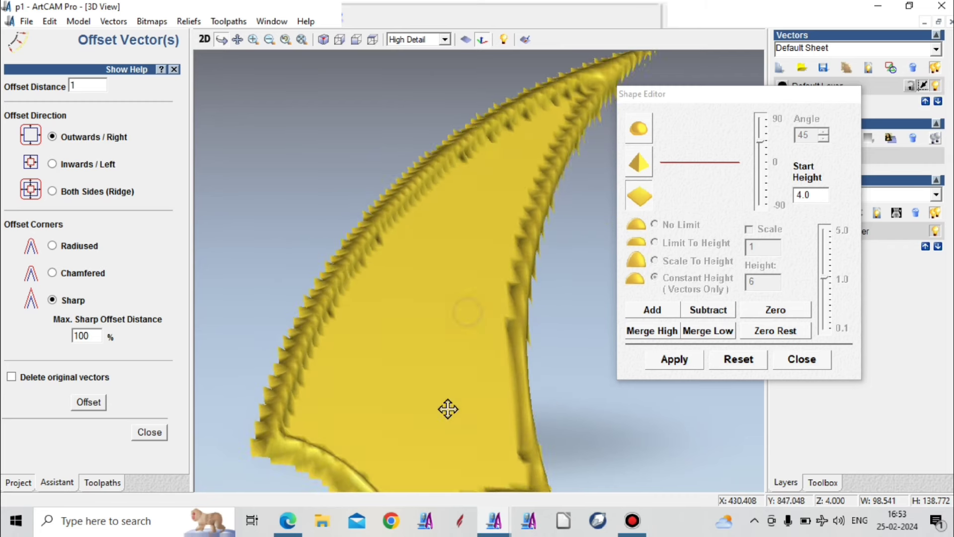
{"action": "scroll", "coordinate": [419, 219], "scroll_direction": "down", "scroll_amount": 5}
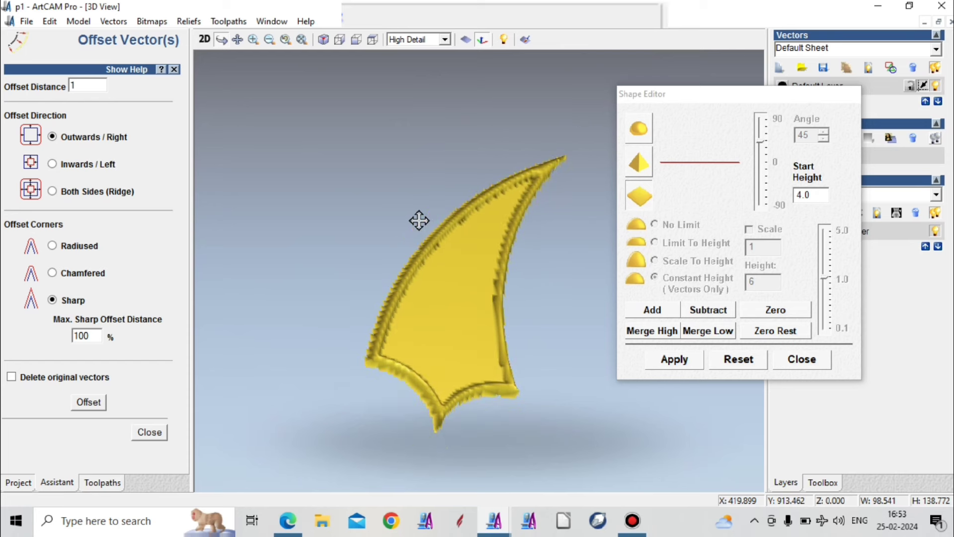
{"action": "scroll", "coordinate": [419, 220], "scroll_direction": "down", "scroll_amount": 2}
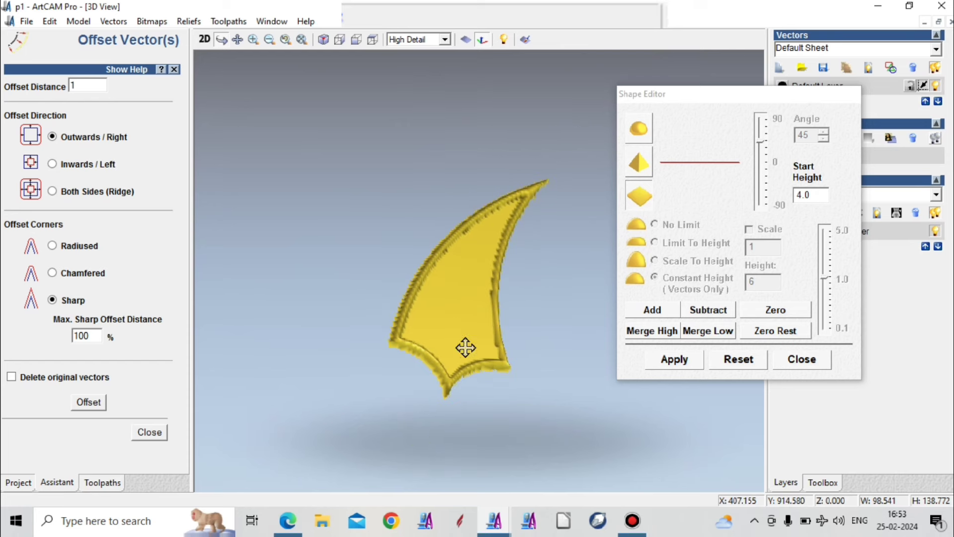
{"action": "left_click", "coordinate": [204, 40]}
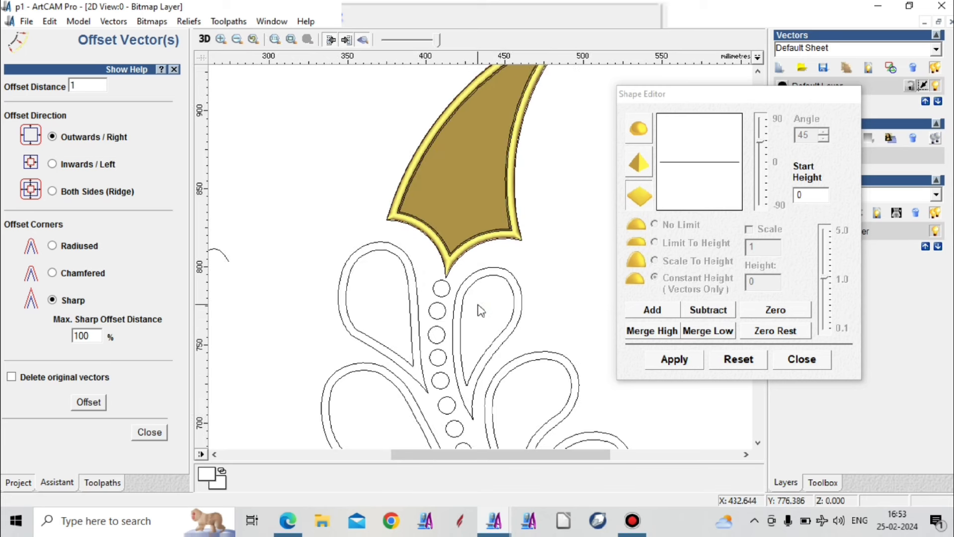
Step: Select the inner and outer outlines of the four uppermost tail feathers together, leaving out the beads
{"action": "scroll", "coordinate": [481, 311], "scroll_direction": "down", "scroll_amount": 2}
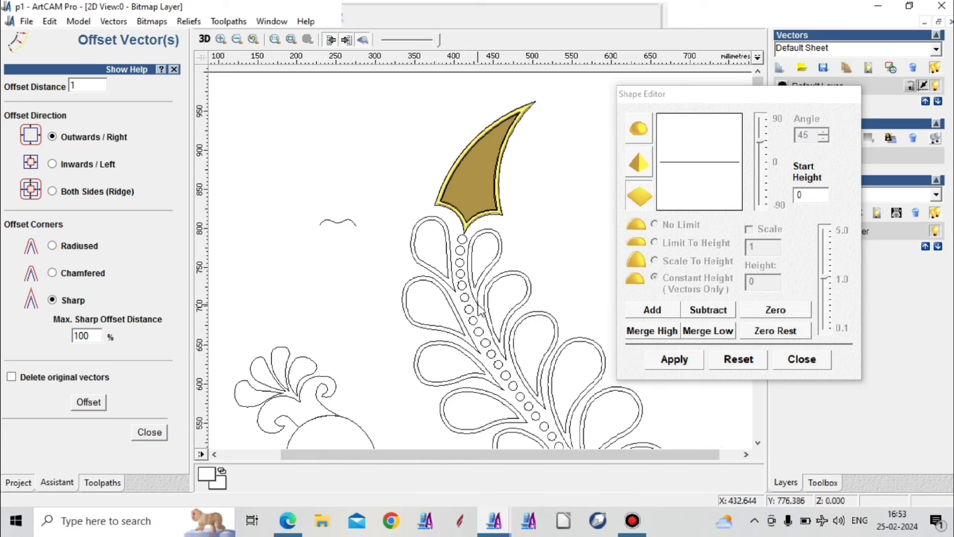
{"action": "left_click", "coordinate": [439, 278]}
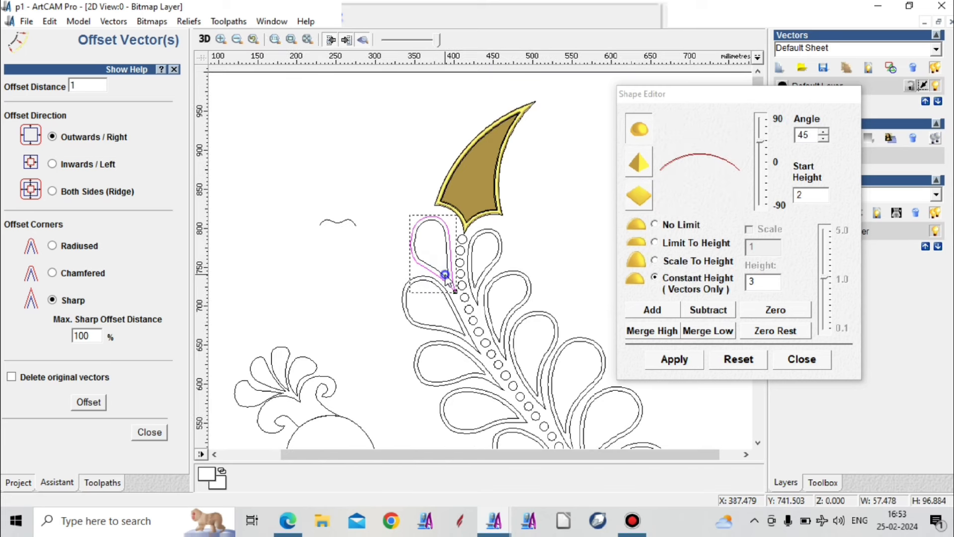
{"action": "left_click", "coordinate": [449, 313], "text": "shift"}
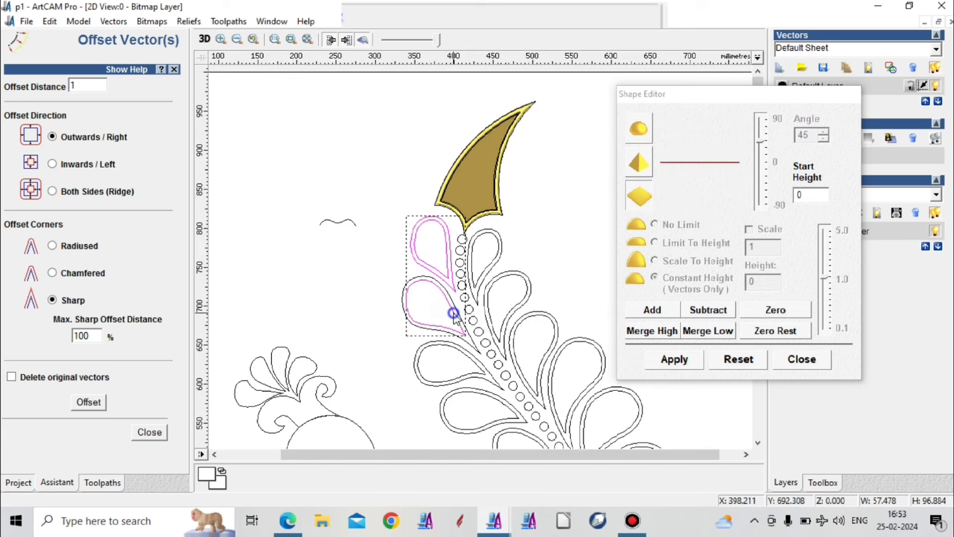
{"action": "left_click", "coordinate": [478, 352], "text": "shift"}
{"action": "left_click", "coordinate": [492, 269], "text": "shift"}
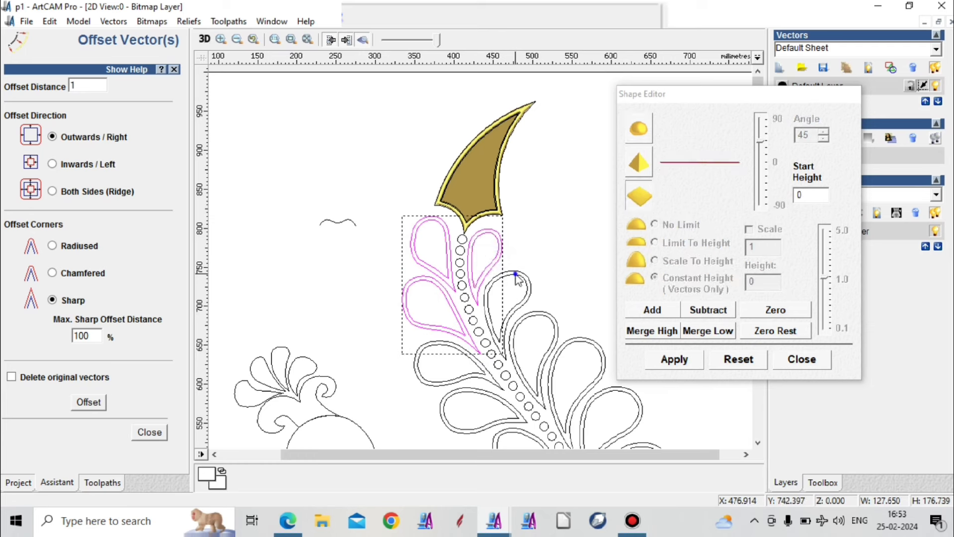
{"action": "left_click", "coordinate": [530, 292], "text": "shift"}
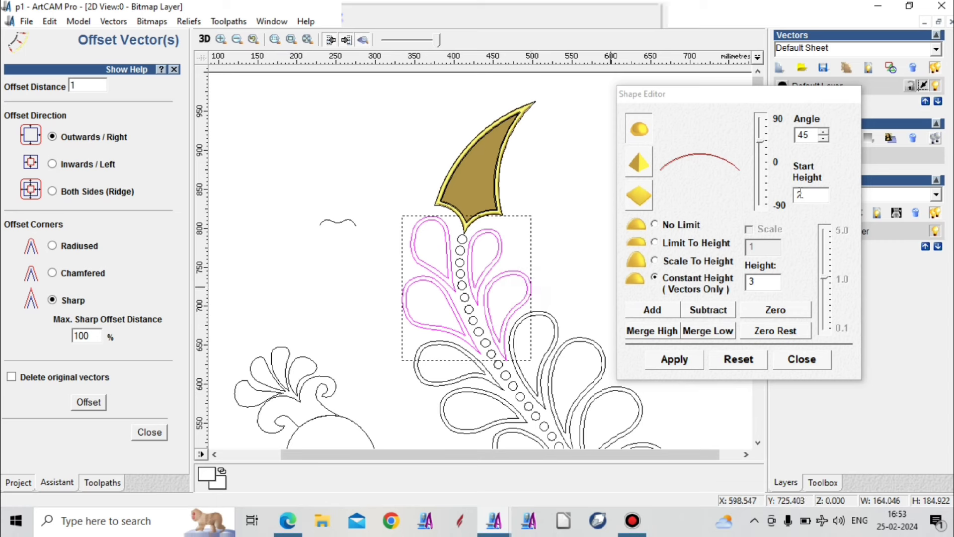
Step: Close the vector offset tool and check the whole layer's current relief height in Scale Relief Height without applying a scale
{"action": "left_click", "coordinate": [133, 437]}
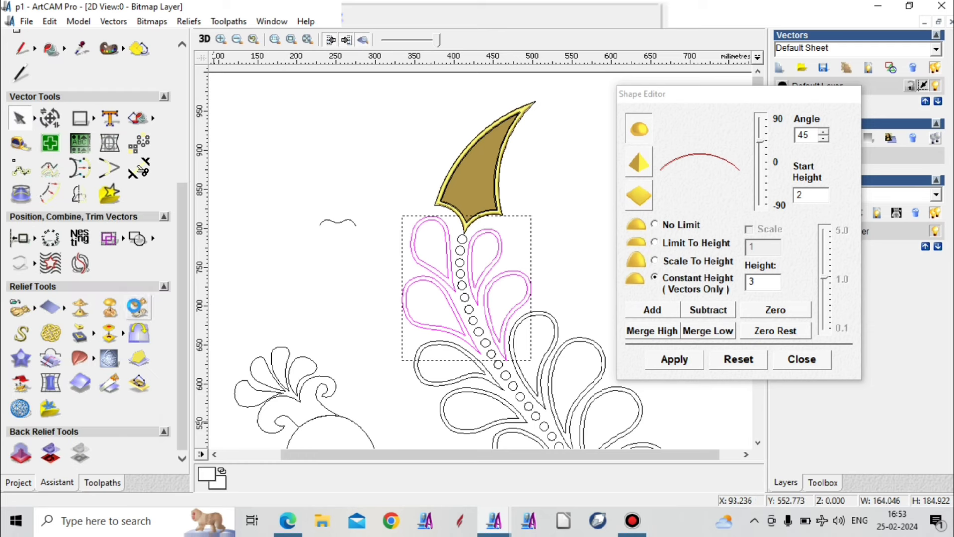
{"action": "left_click", "coordinate": [138, 308]}
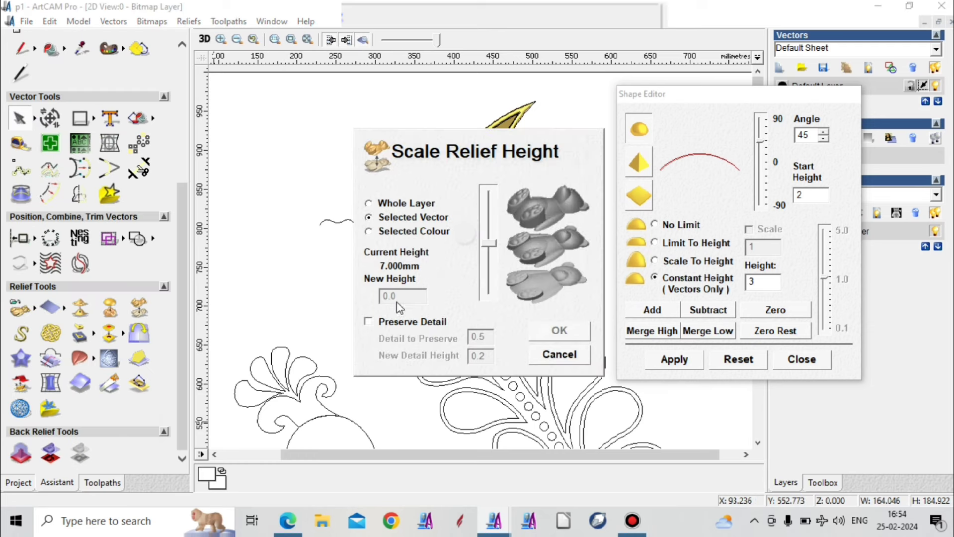
{"action": "left_click", "coordinate": [369, 203]}
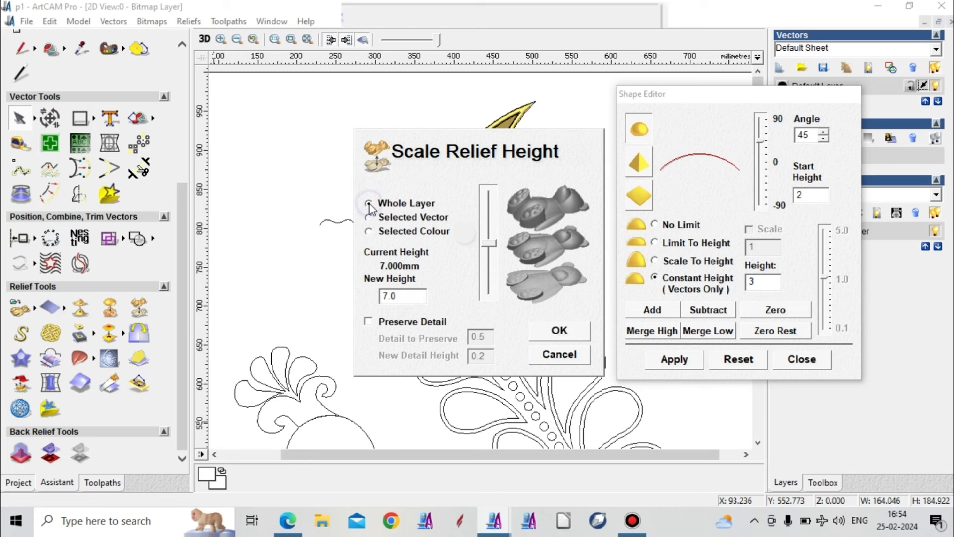
{"action": "left_click", "coordinate": [572, 364]}
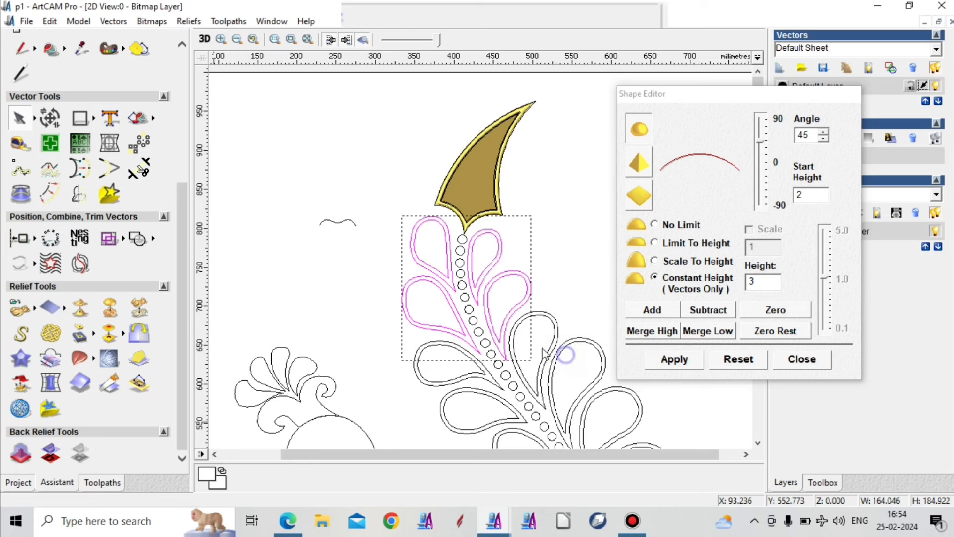
Step: Add a round relief shape to the four selected feather borders with start height 1 and constant height 6, and clear the selection
{"action": "double_click", "coordinate": [815, 199]}
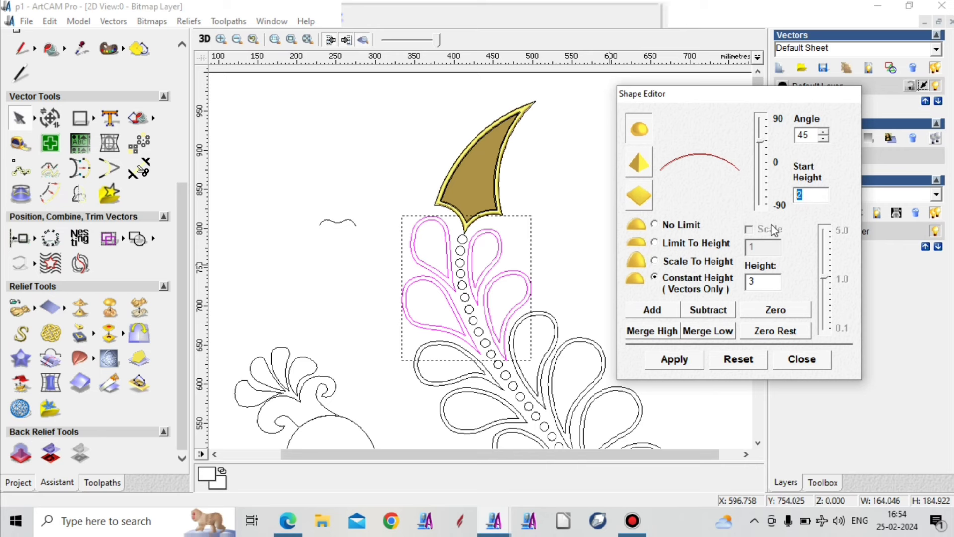
{"action": "left_click", "coordinate": [650, 311]}
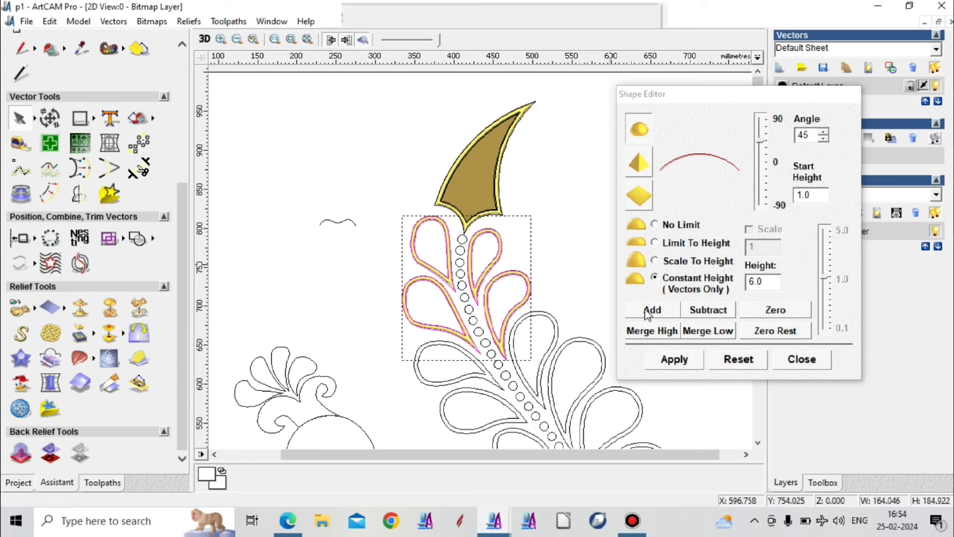
{"action": "left_click", "coordinate": [574, 290]}
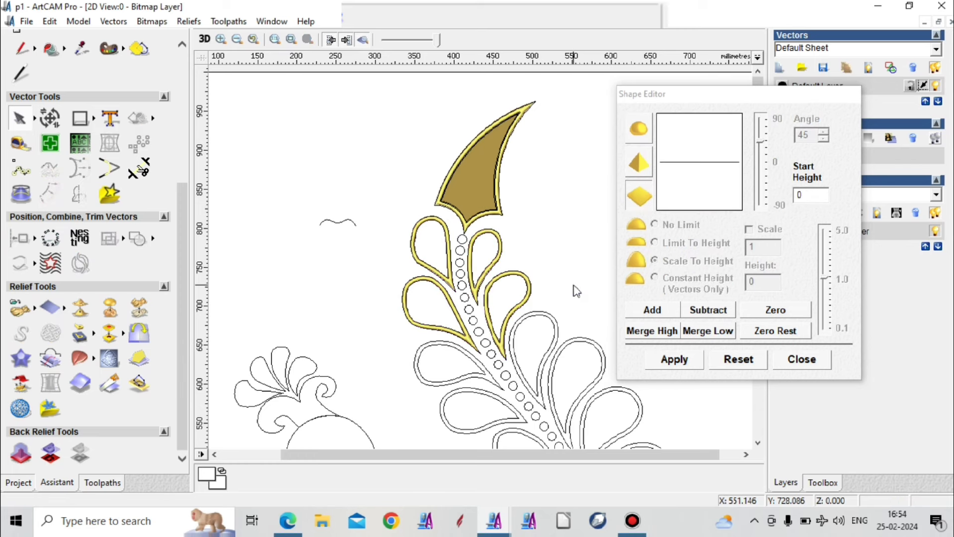
Step: Offset the inner outlines of the four bordered feathers outwards by 1 with sharp corners, keeping the original vectors
{"action": "left_click", "coordinate": [449, 278]}
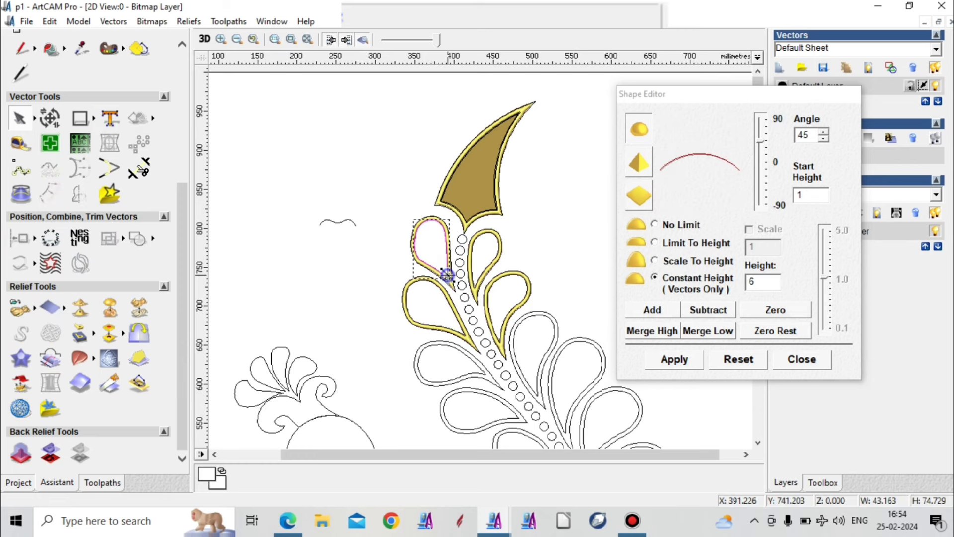
{"action": "left_click", "coordinate": [448, 303], "text": "shift"}
{"action": "left_click", "coordinate": [477, 286], "text": "shift"}
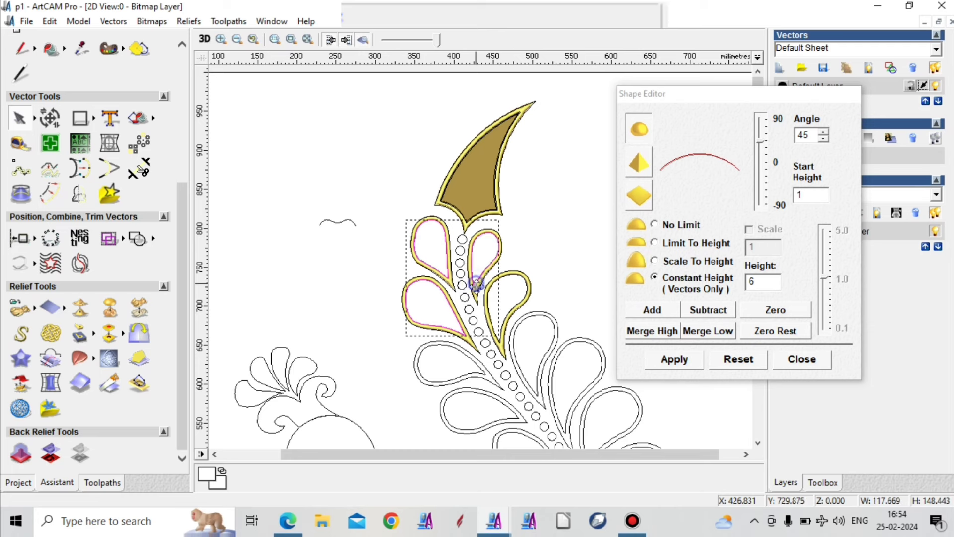
{"action": "left_click", "coordinate": [495, 337], "text": "shift"}
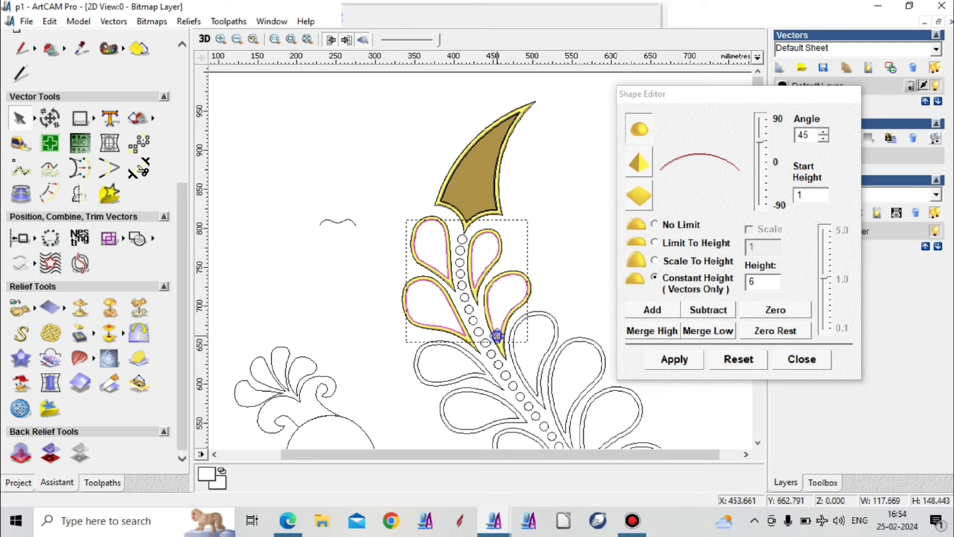
{"action": "left_click", "coordinate": [479, 364], "text": "shift"}
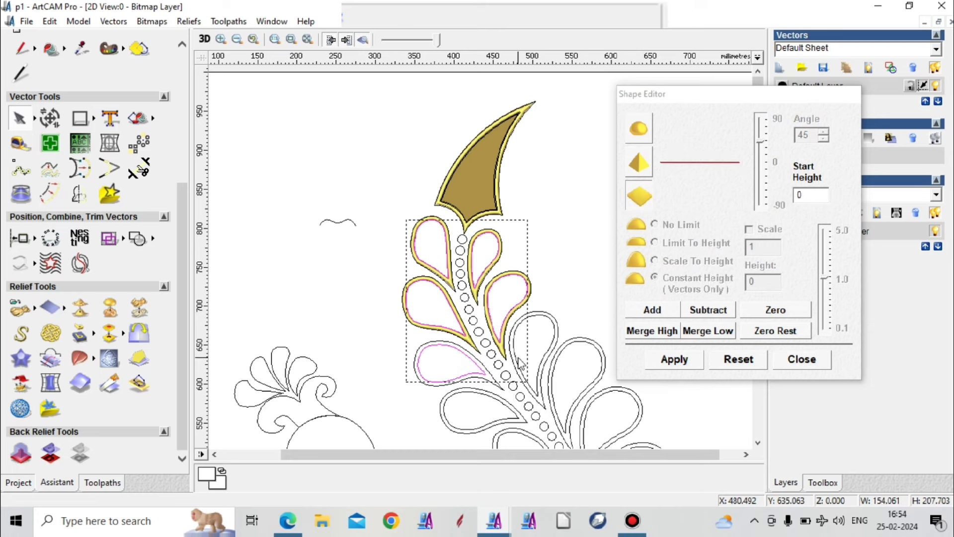
{"action": "left_click", "coordinate": [470, 359], "text": "shift"}
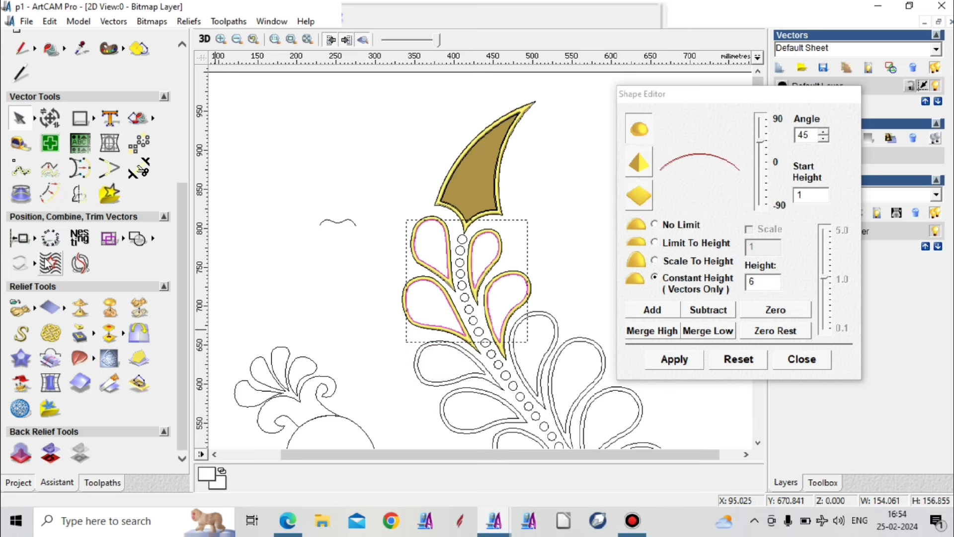
{"action": "left_click", "coordinate": [52, 192]}
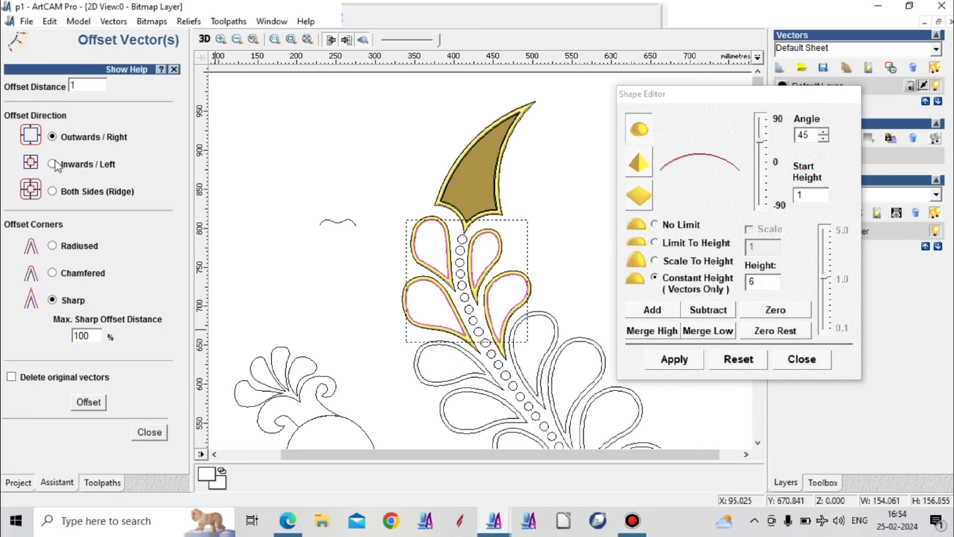
{"action": "left_click", "coordinate": [90, 409]}
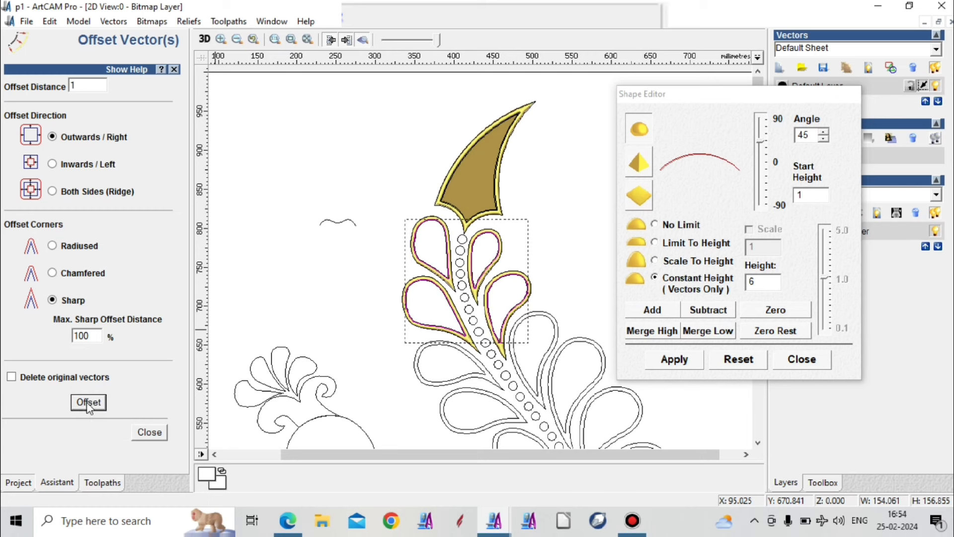
Step: Merge a flat plane at start height 4 into the four offset feather outlines with Merge High
{"action": "left_click", "coordinate": [640, 199]}
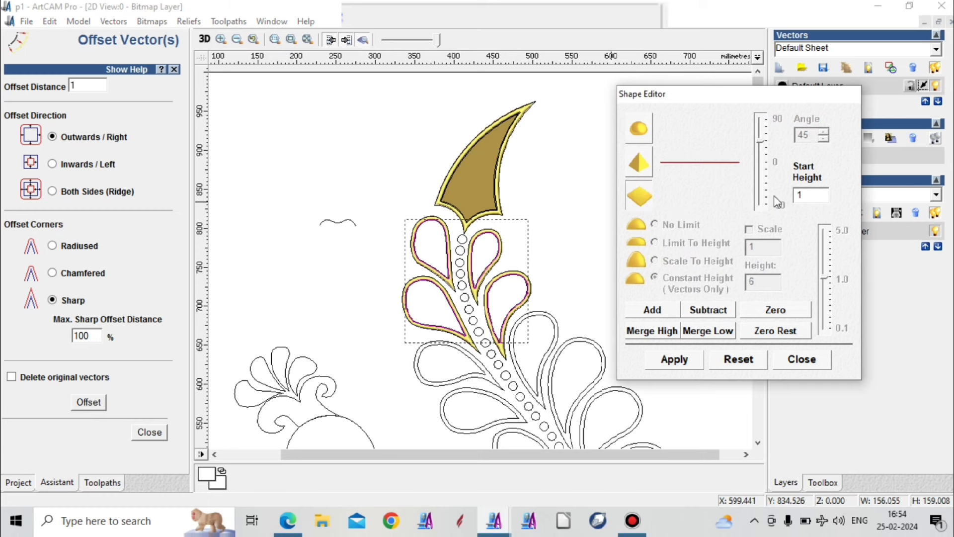
{"action": "type", "text": "4"}
{"action": "left_click", "coordinate": [645, 335]}
Step: Examine the borders and flat fills of the four feathers and the tail tip from several angles in 3D, and return to 2D
{"action": "key", "text": "F3"}
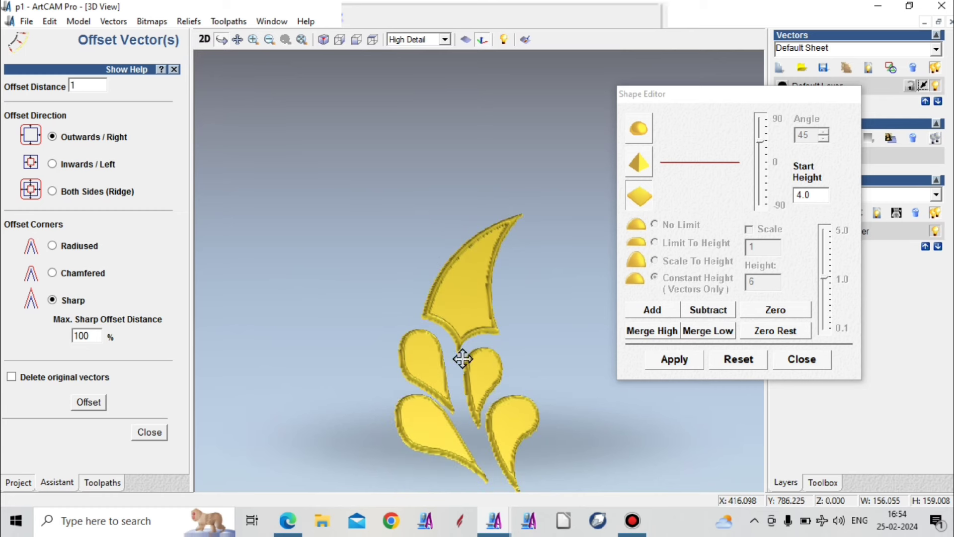
{"action": "left_click_drag", "start_coordinate": [481, 345], "coordinate": [461, 280]}
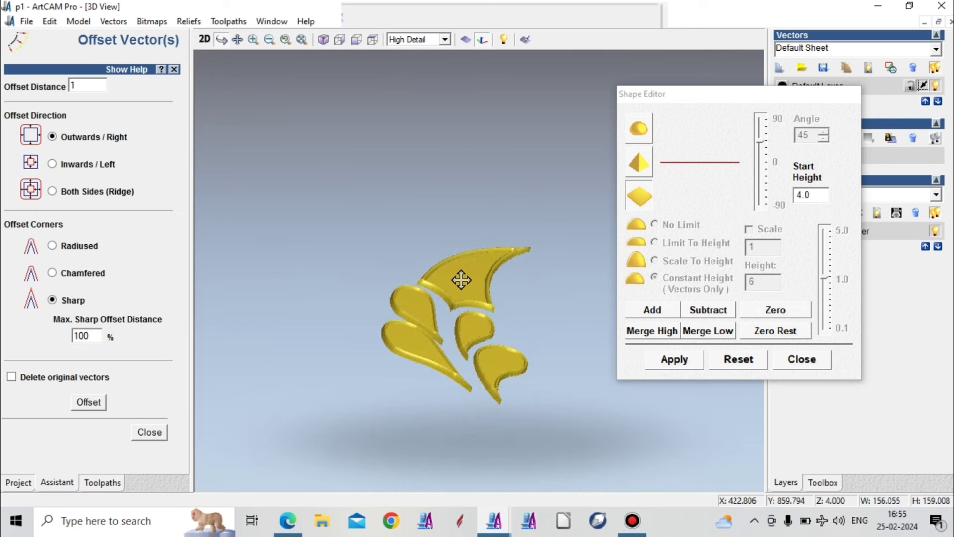
{"action": "left_click", "coordinate": [252, 40]}
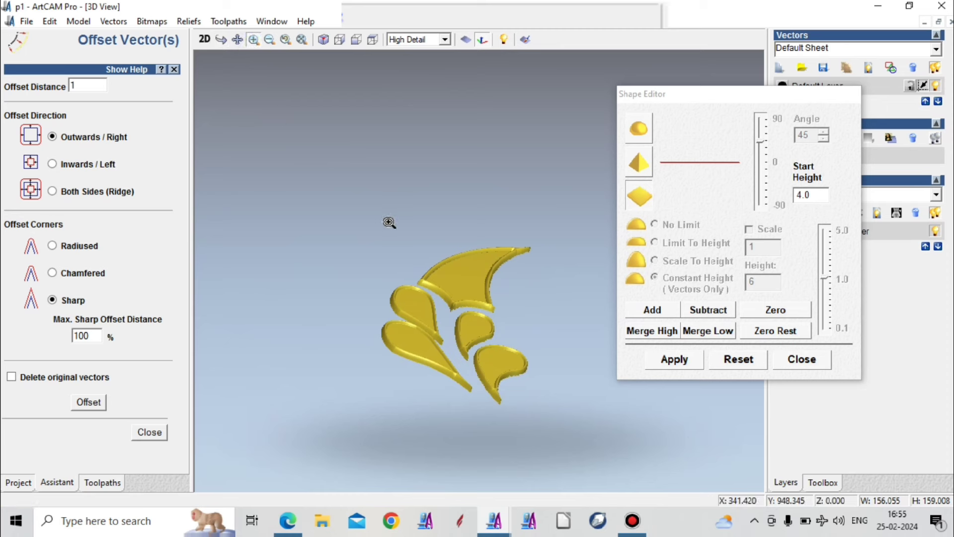
{"action": "left_click", "coordinate": [556, 411]}
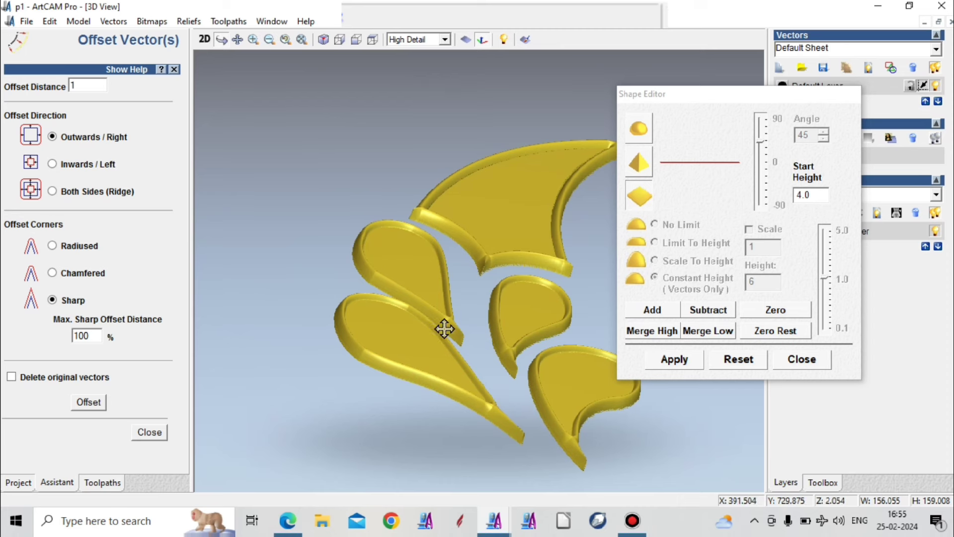
{"action": "left_click_drag", "start_coordinate": [590, 399], "coordinate": [426, 456]}
{"action": "left_click_drag", "start_coordinate": [411, 224], "coordinate": [410, 225]}
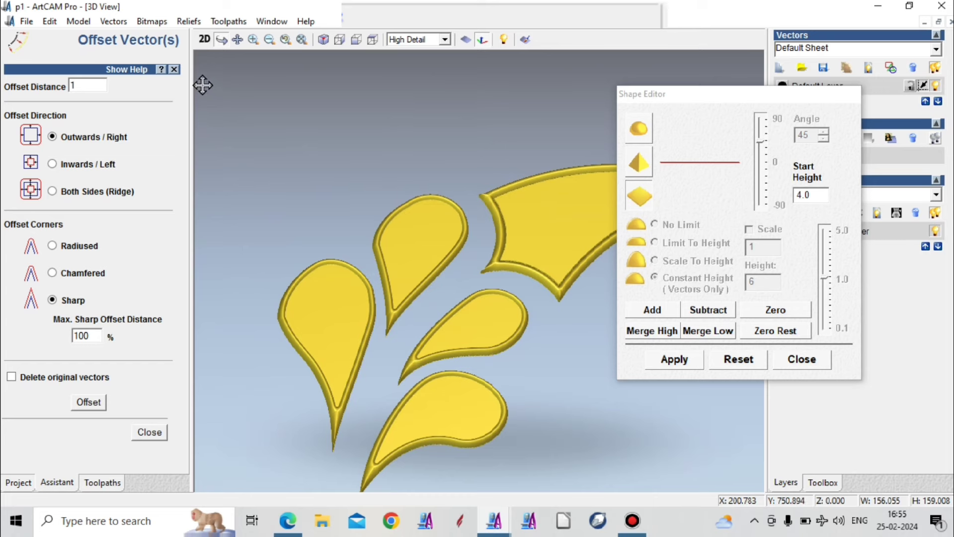
{"action": "left_click", "coordinate": [204, 39]}
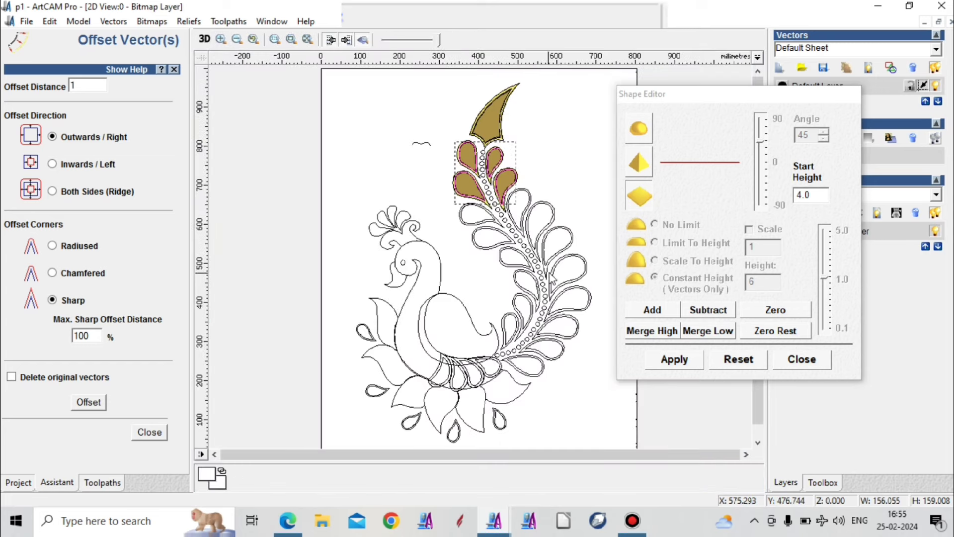
Step: Add a round shape with start height 1 and constant height 6 to the borders of the next eight feathers, and clear the selection
{"action": "scroll", "coordinate": [555, 261], "scroll_direction": "up", "scroll_amount": 2}
{"action": "scroll", "coordinate": [476, 225], "scroll_direction": "down", "scroll_amount": 2}
{"action": "scroll", "coordinate": [596, 304], "scroll_direction": "up", "scroll_amount": 2}
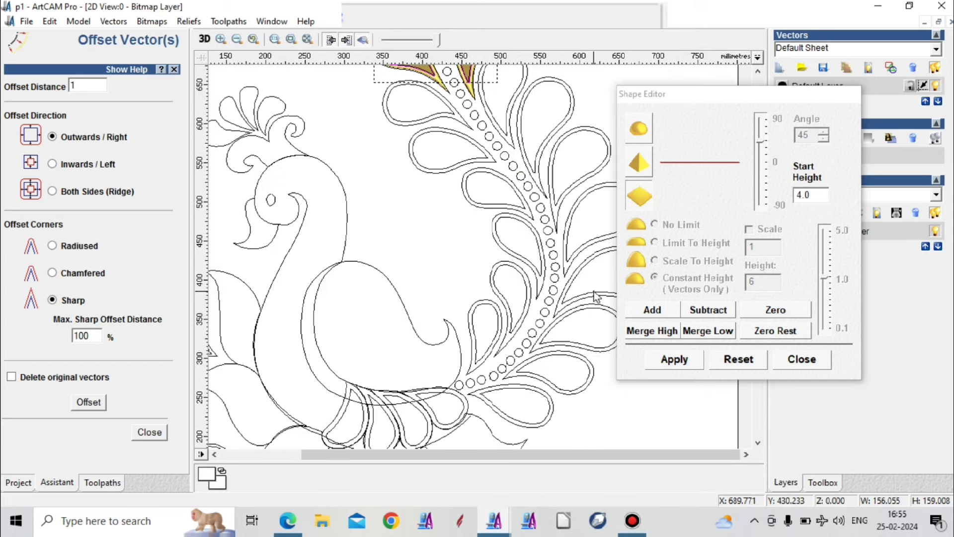
{"action": "scroll", "coordinate": [437, 242], "scroll_direction": "down", "scroll_amount": 2}
{"action": "left_click_drag", "start_coordinate": [754, 103], "coordinate": [824, 104]}
{"action": "scroll", "coordinate": [594, 241], "scroll_direction": "up", "scroll_amount": 2}
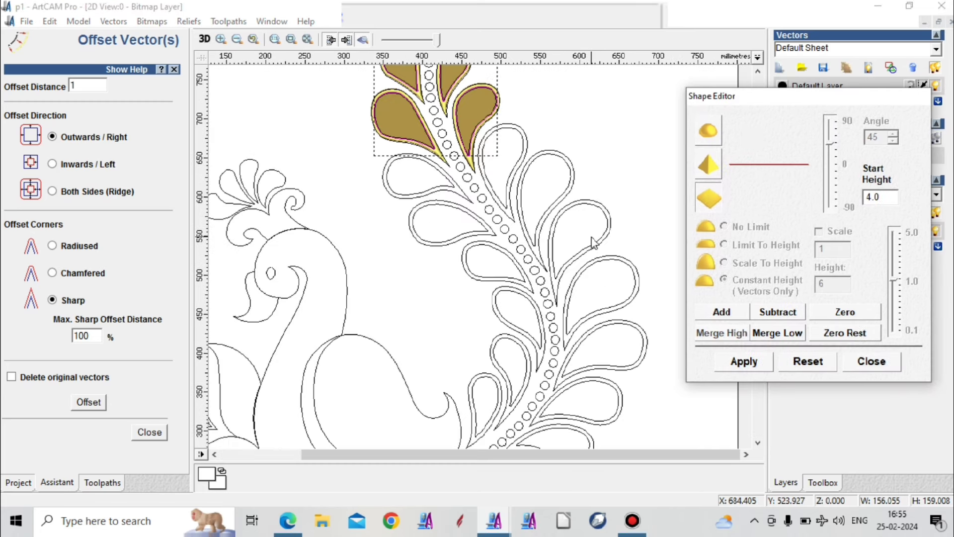
{"action": "left_click", "coordinate": [429, 193]}
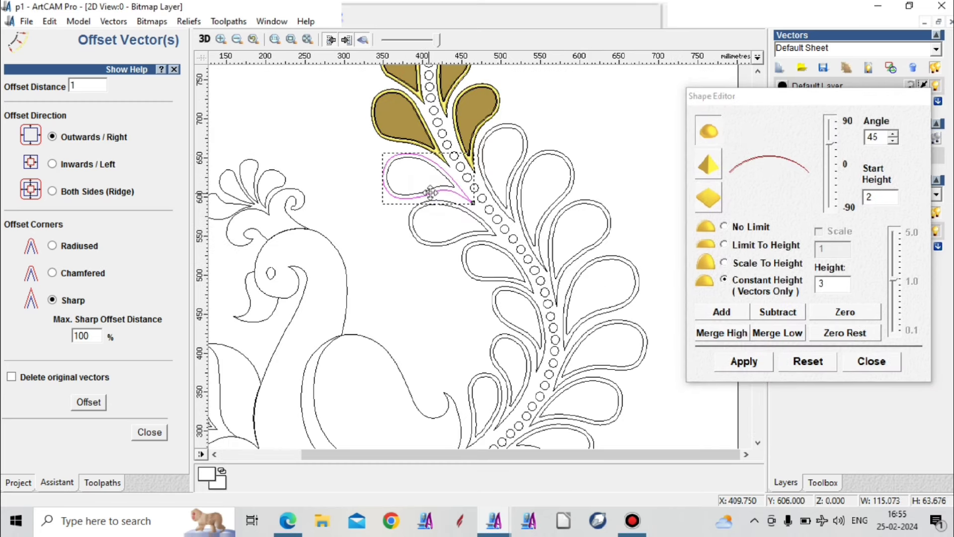
{"action": "left_click_drag", "start_coordinate": [359, 122], "coordinate": [656, 357]}
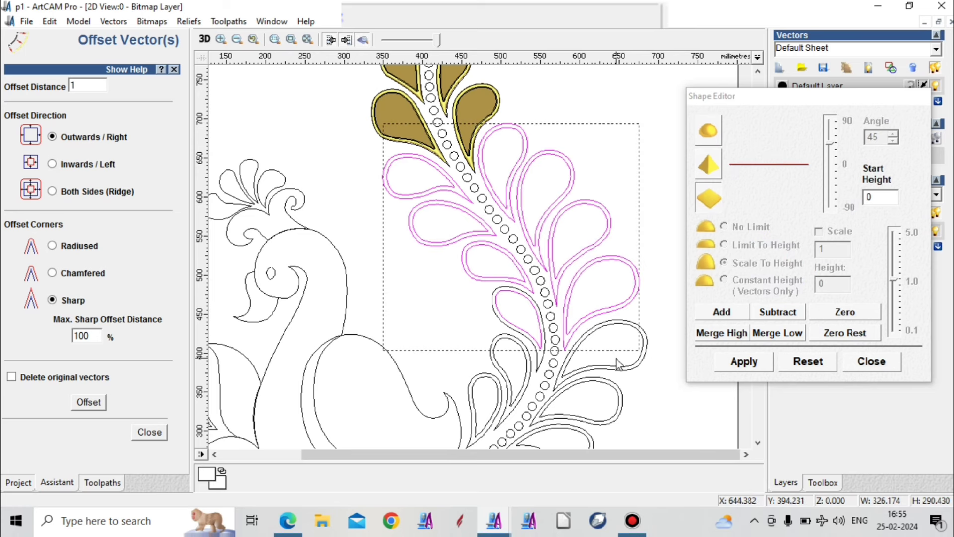
{"action": "left_click", "coordinate": [543, 363], "text": "shift"}
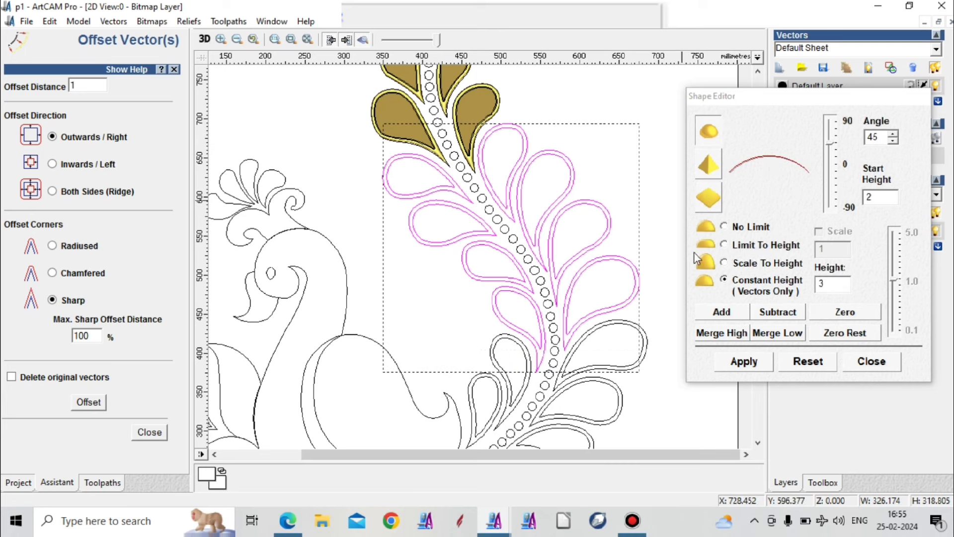
{"action": "double_click", "coordinate": [869, 198]}
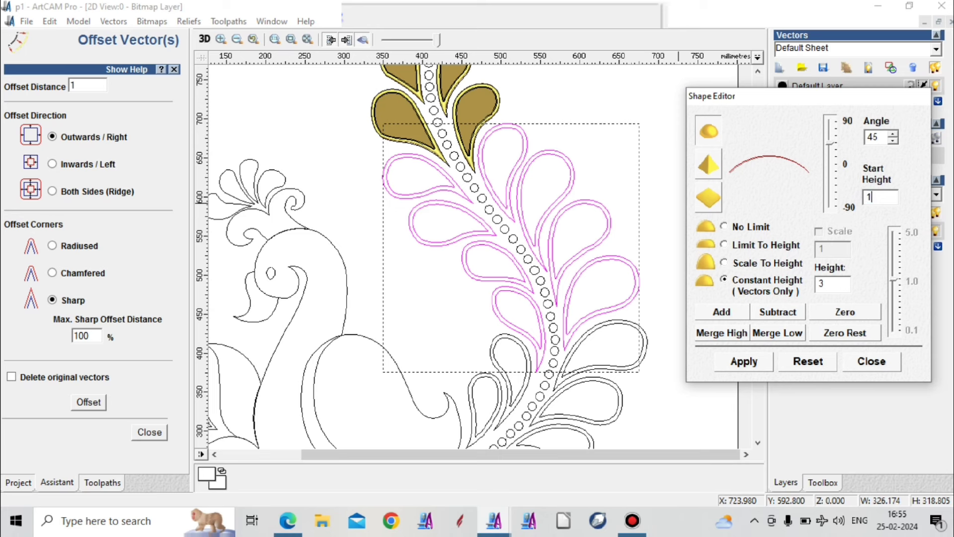
{"action": "double_click", "coordinate": [832, 287]}
{"action": "left_click", "coordinate": [734, 316]}
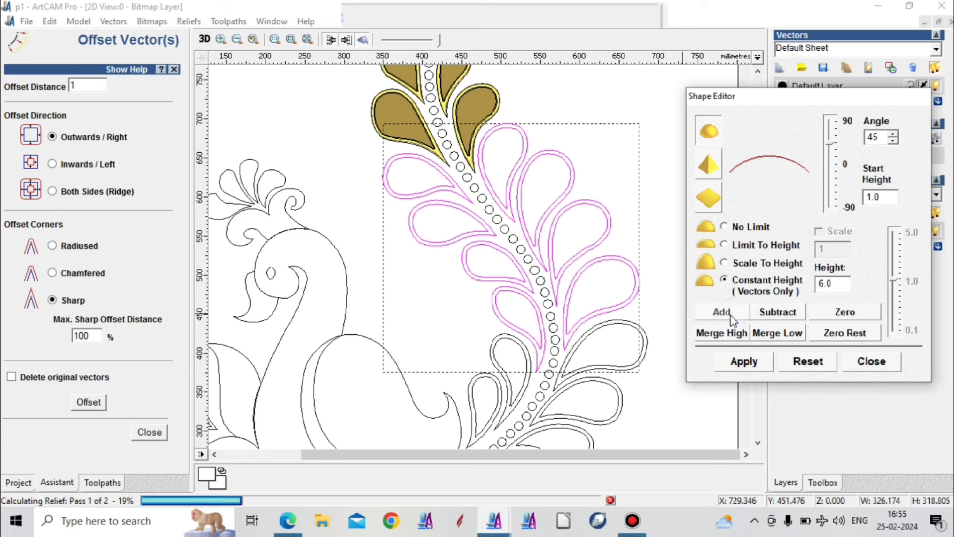
{"action": "left_click", "coordinate": [456, 304]}
Step: Offset the inner outlines of the eight newly bordered feathers outwards by 1 with sharp corners, keeping the original vectors
{"action": "left_click", "coordinate": [451, 189]}
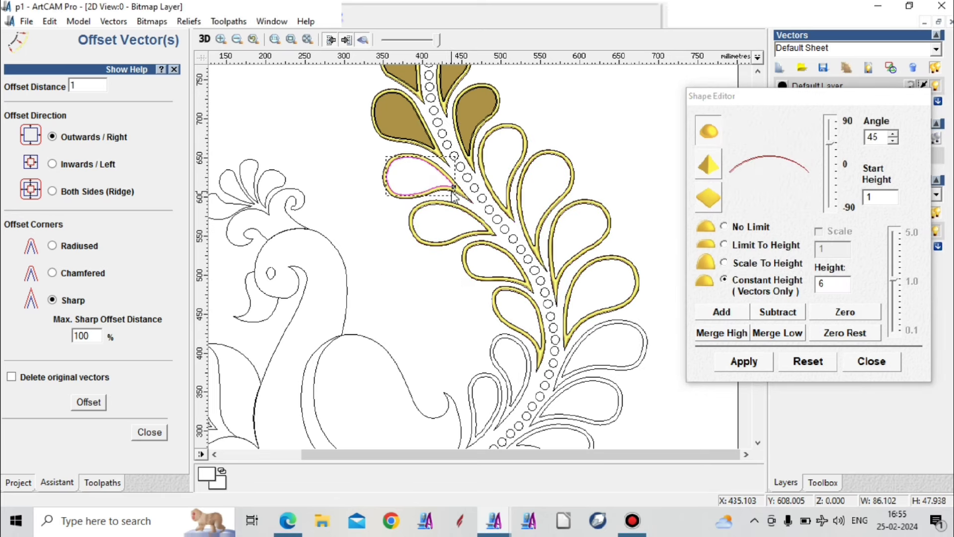
{"action": "left_click", "coordinate": [467, 215], "text": "shift"}
{"action": "left_click", "coordinate": [504, 206], "text": "shift"}
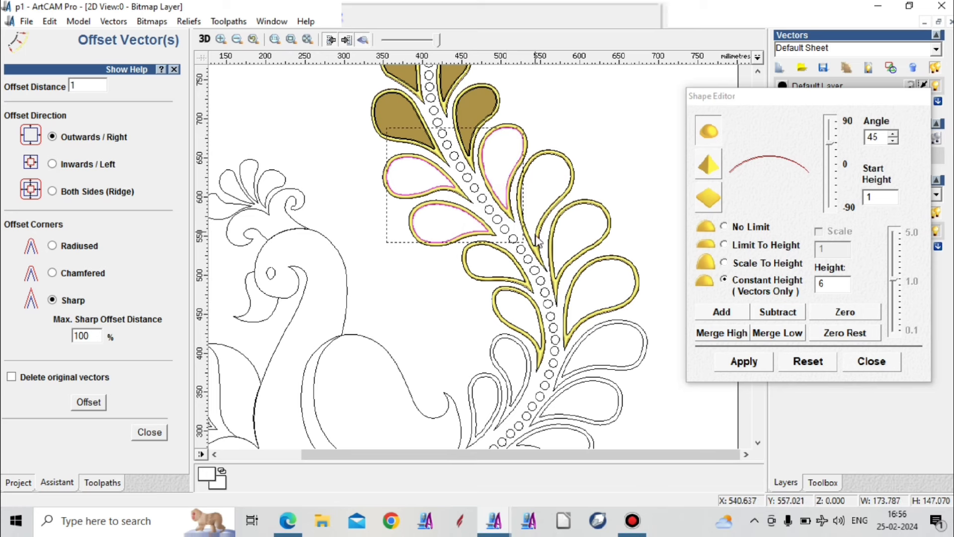
{"action": "left_click", "coordinate": [535, 241], "text": "shift"}
{"action": "left_click", "coordinate": [527, 281], "text": "shift"}
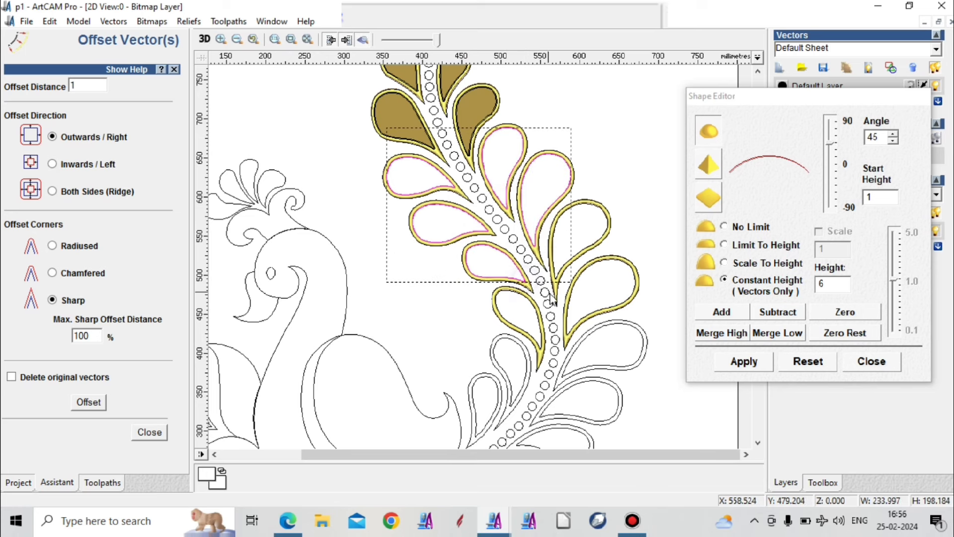
{"action": "left_click", "coordinate": [556, 270], "text": "shift"}
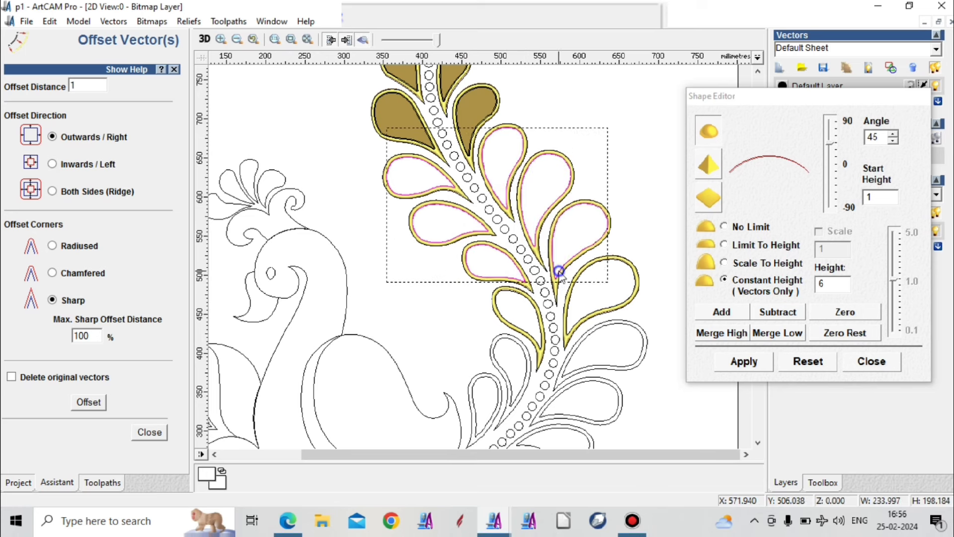
{"action": "left_click", "coordinate": [533, 305], "text": "shift"}
{"action": "left_click", "coordinate": [573, 329], "text": "shift"}
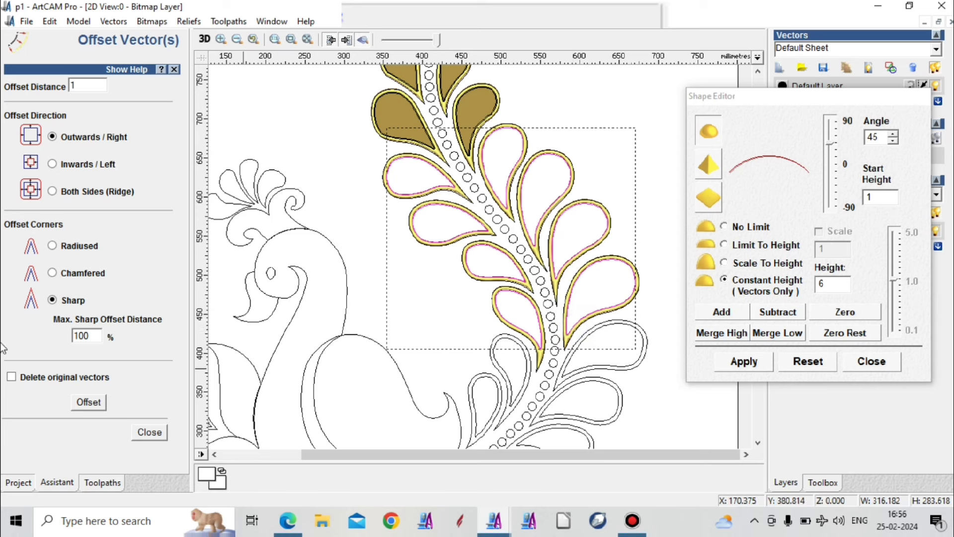
{"action": "left_click", "coordinate": [89, 404]}
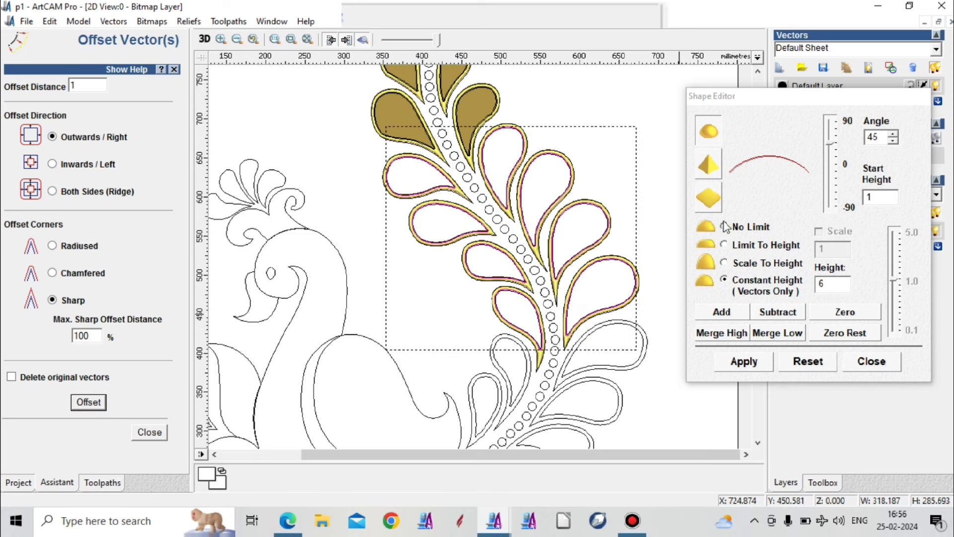
Step: Merge a flat plane at start height 4 into the eight offset feather outlines with Merge High
{"action": "left_click", "coordinate": [719, 201]}
{"action": "double_click", "coordinate": [891, 196]}
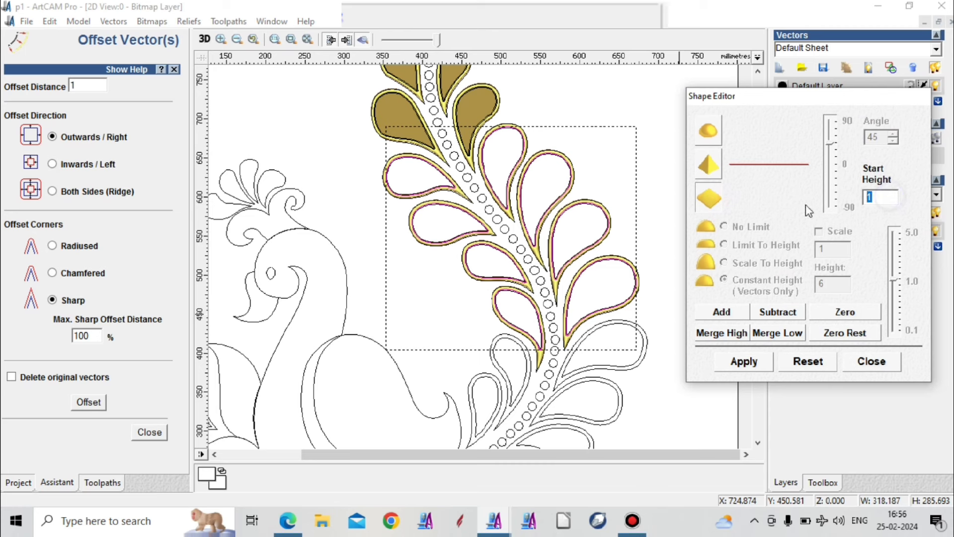
{"action": "left_click", "coordinate": [726, 332]}
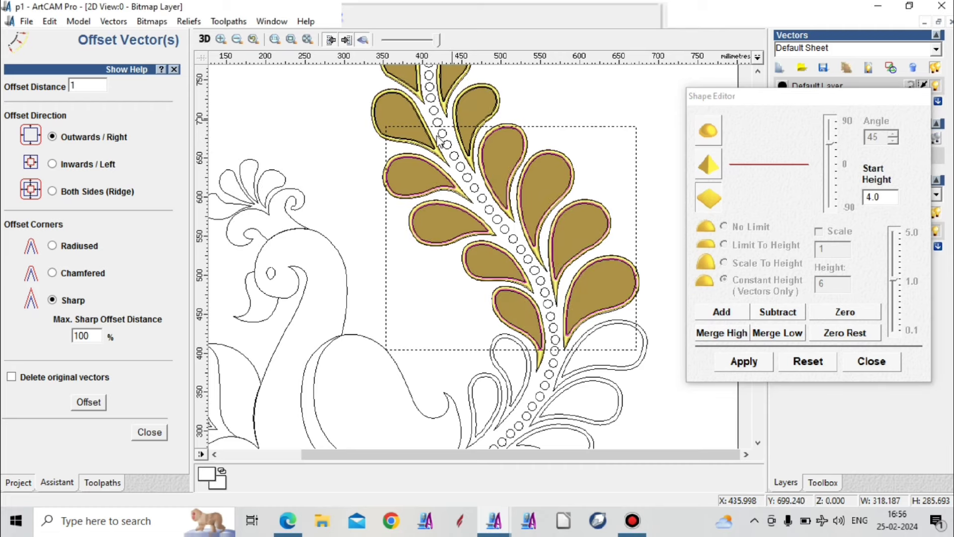
Step: Examine the bordered and filled tail feathers in 3D from a tilted angle and close up, and return to 2D
{"action": "scroll", "coordinate": [441, 141], "scroll_direction": "down", "scroll_amount": 2}
{"action": "scroll", "coordinate": [530, 289], "scroll_direction": "up", "scroll_amount": 2}
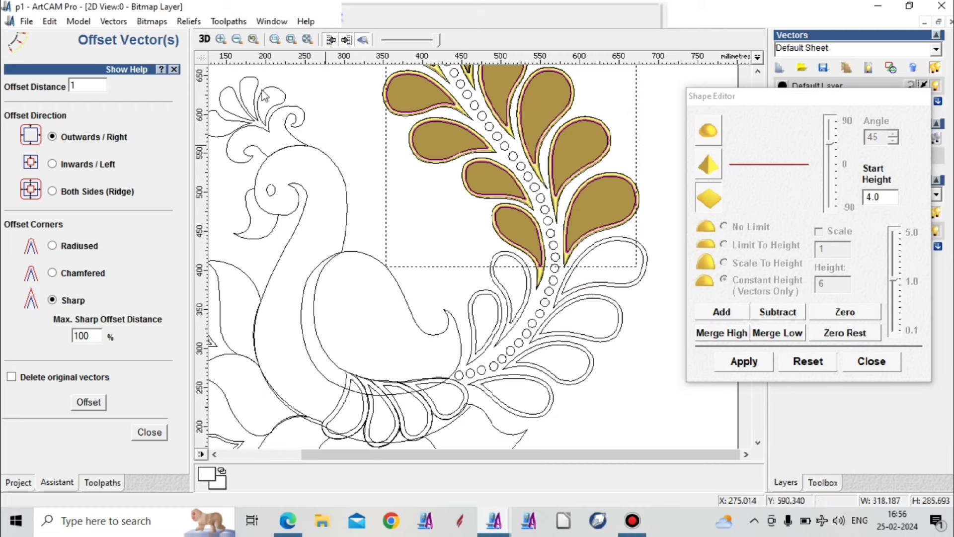
{"action": "key", "text": "F3"}
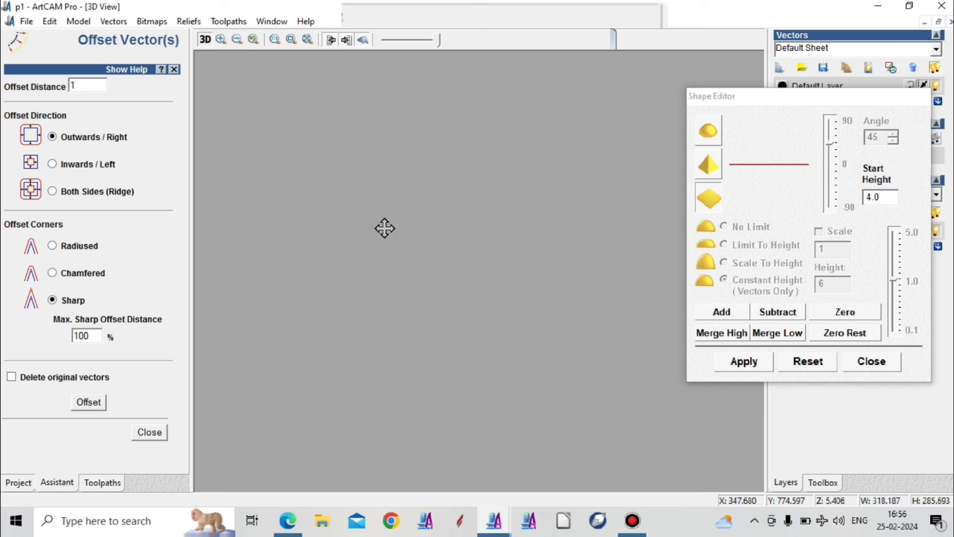
{"action": "scroll", "coordinate": [389, 214], "scroll_direction": "down", "scroll_amount": 2}
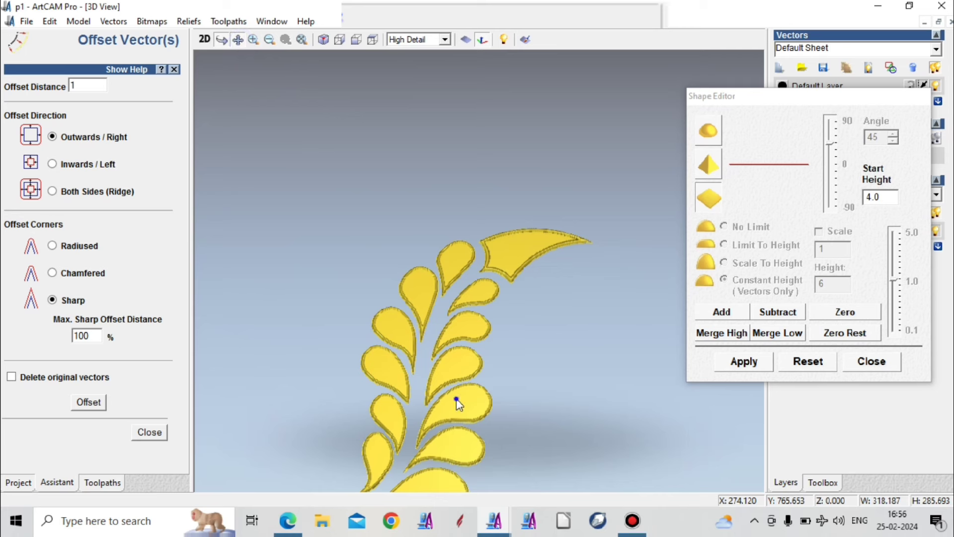
{"action": "left_click_drag", "start_coordinate": [457, 403], "coordinate": [454, 324]}
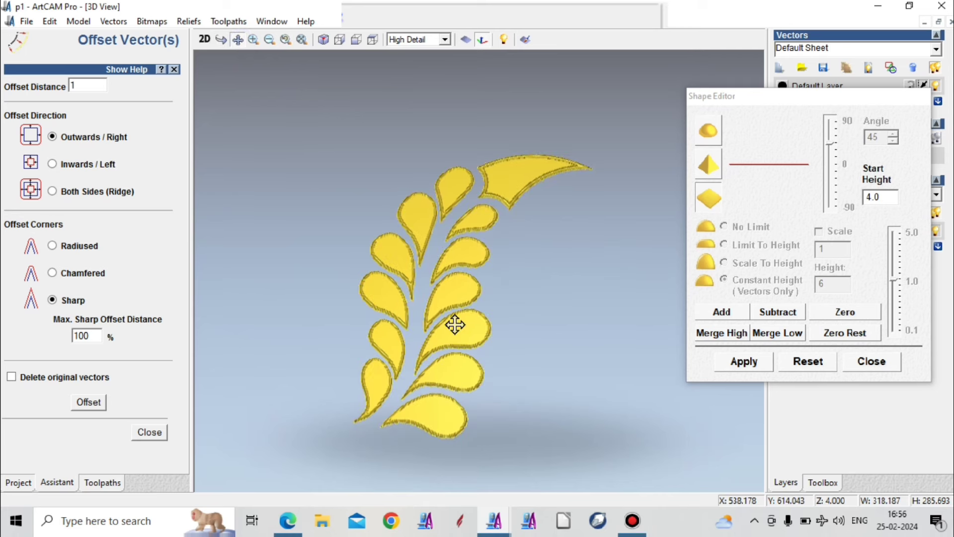
{"action": "left_click_drag", "start_coordinate": [452, 337], "coordinate": [368, 273]}
{"action": "left_click", "coordinate": [222, 39]}
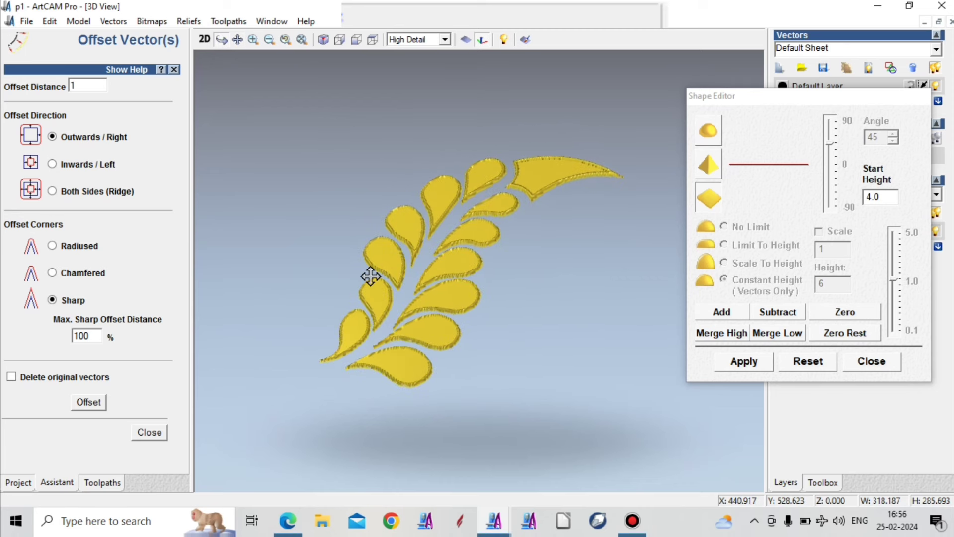
{"action": "scroll", "coordinate": [466, 284], "scroll_direction": "up", "scroll_amount": 2}
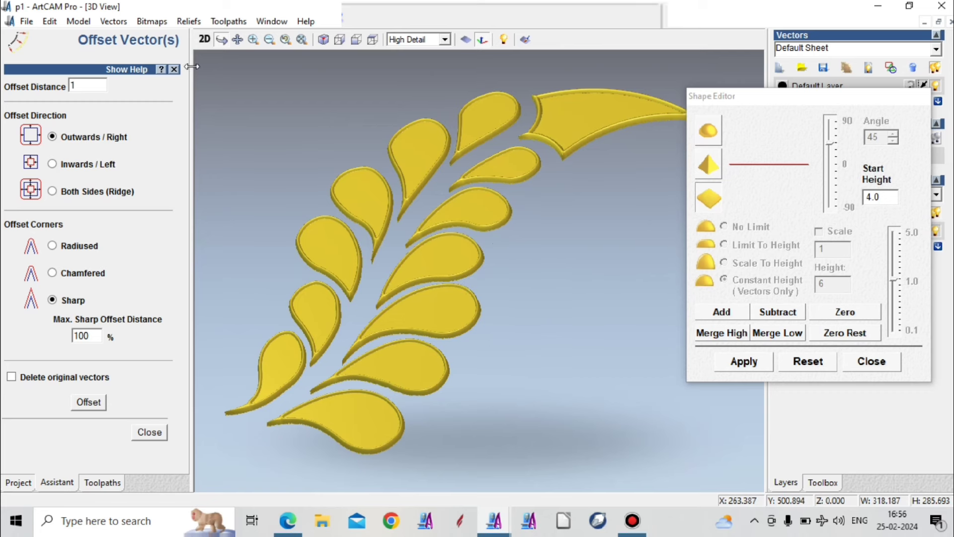
{"action": "left_click", "coordinate": [204, 39]}
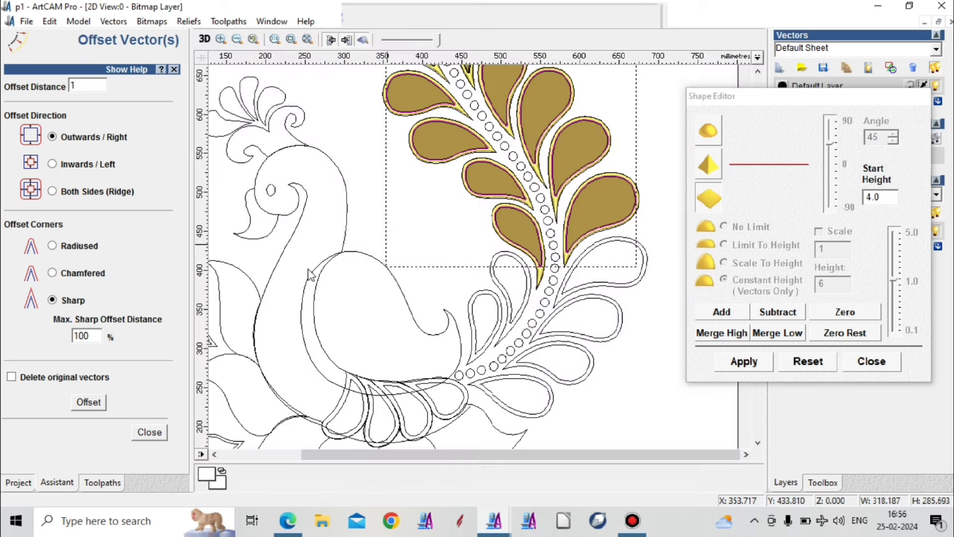
Step: Add a round shape with start height 1 and constant height 6 to the borders of the six lowest tail feathers, and clear the selection
{"action": "left_click", "coordinate": [477, 226]}
{"action": "left_click_drag", "start_coordinate": [445, 235], "coordinate": [673, 430]}
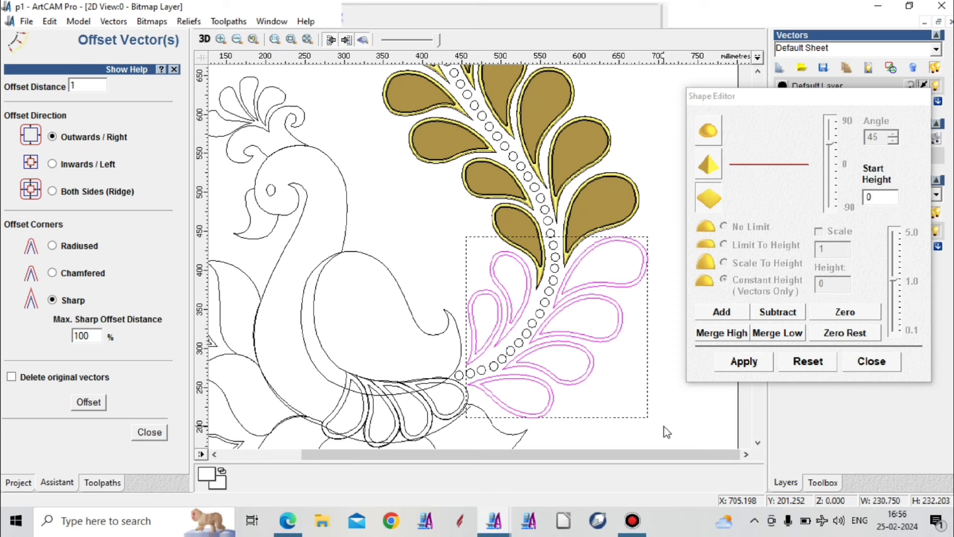
{"action": "left_click", "coordinate": [716, 133]}
{"action": "double_click", "coordinate": [880, 199]}
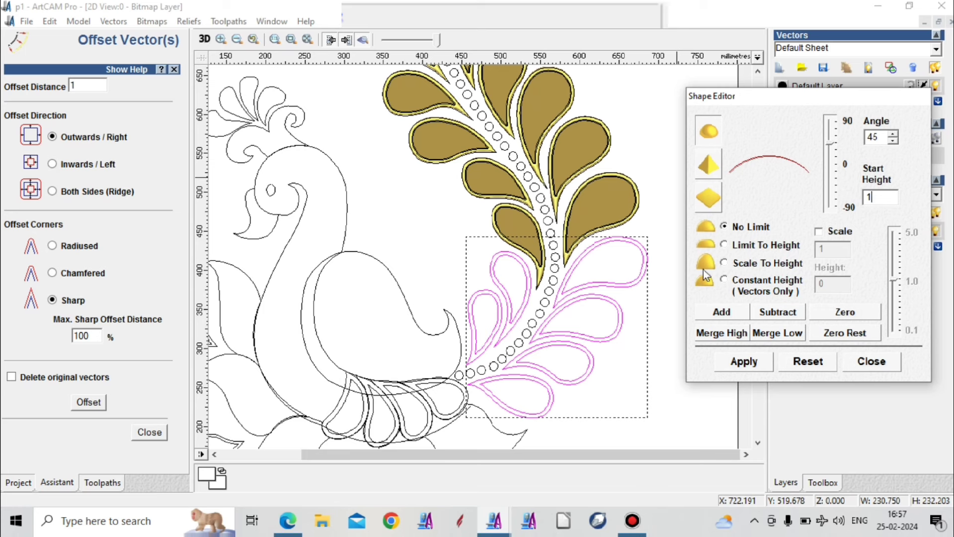
{"action": "left_click", "coordinate": [725, 281]}
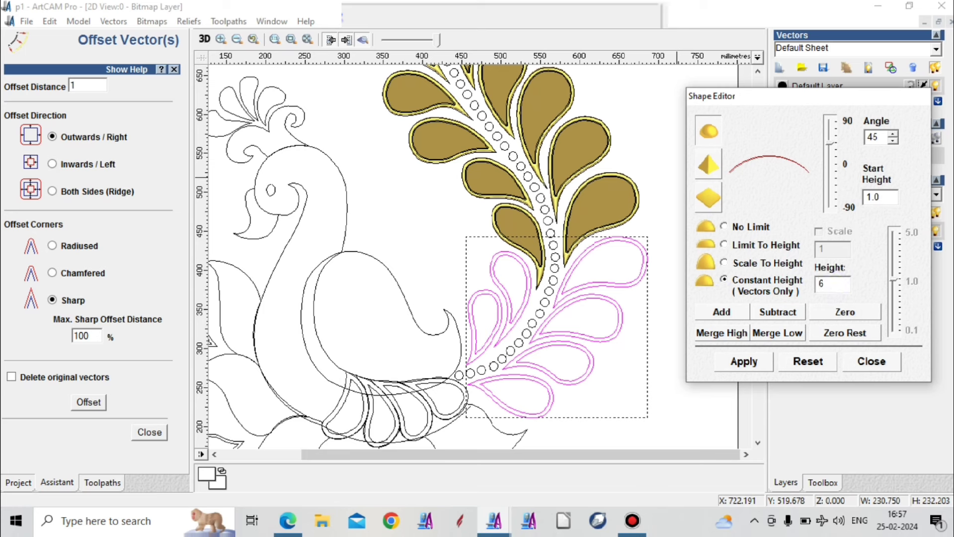
{"action": "left_click", "coordinate": [732, 318]}
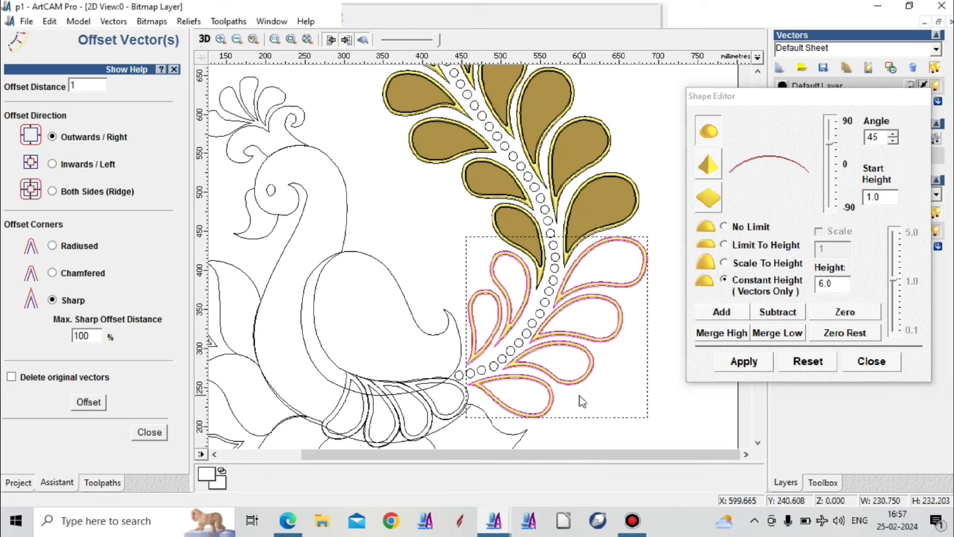
{"action": "left_click", "coordinate": [612, 378]}
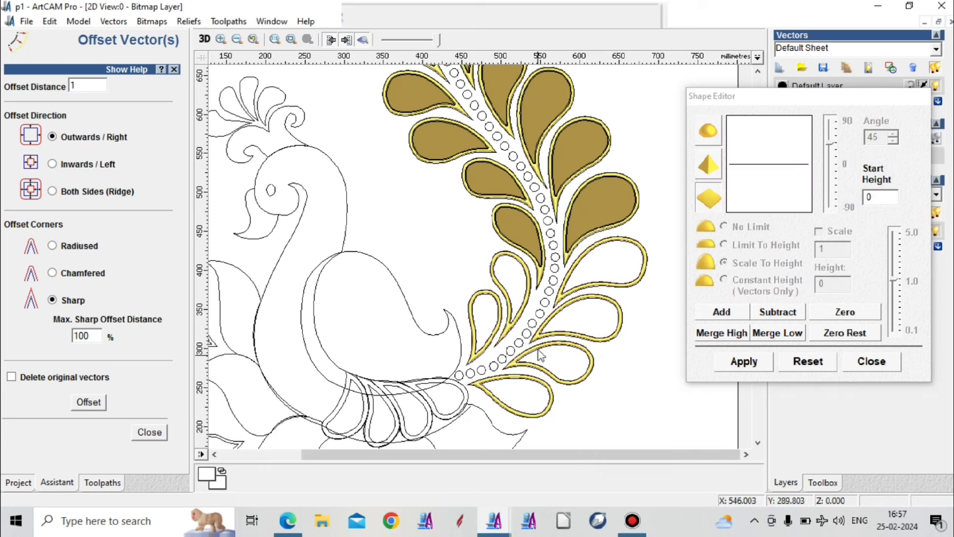
Step: Offset the inner outlines of the six lowest tail feathers outwards by 1 with sharp corners, keeping the original vectors
{"action": "left_click", "coordinate": [526, 299]}
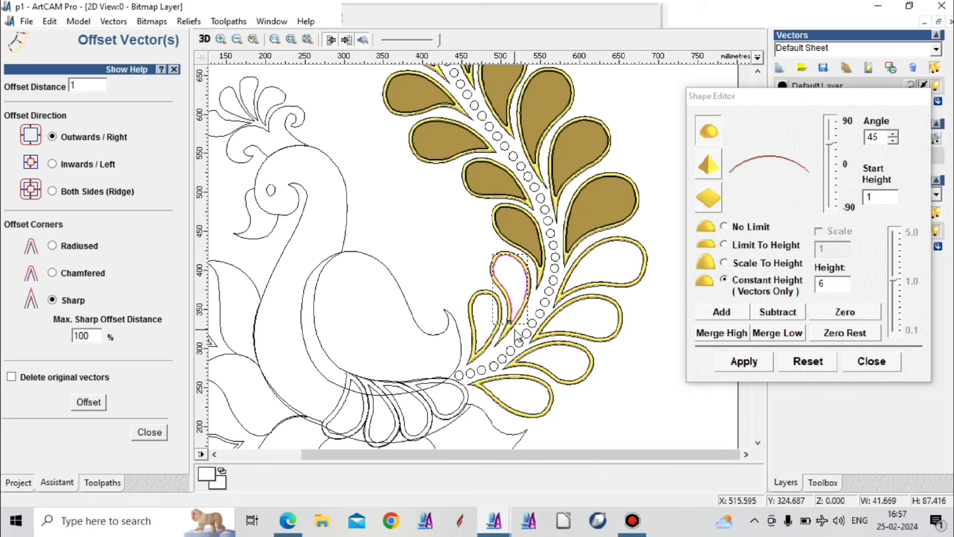
{"action": "left_click", "coordinate": [487, 339], "text": "shift"}
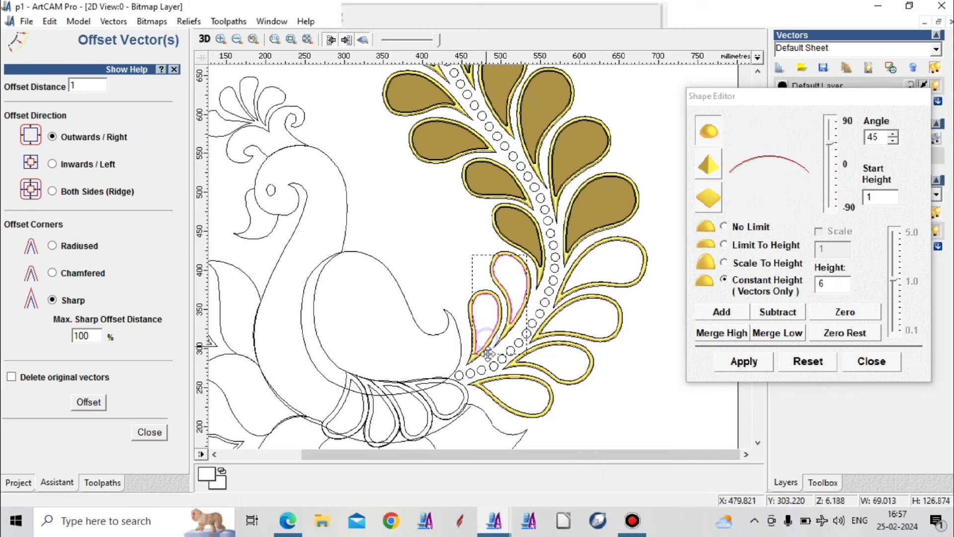
{"action": "left_click", "coordinate": [495, 387], "text": "shift"}
{"action": "left_click", "coordinate": [577, 379], "text": "shift"}
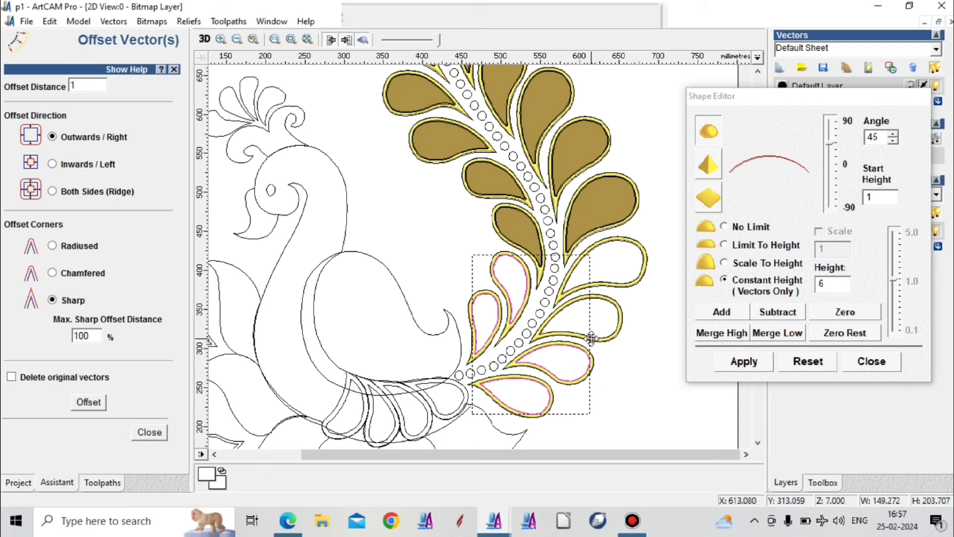
{"action": "left_click", "coordinate": [619, 314], "text": "shift"}
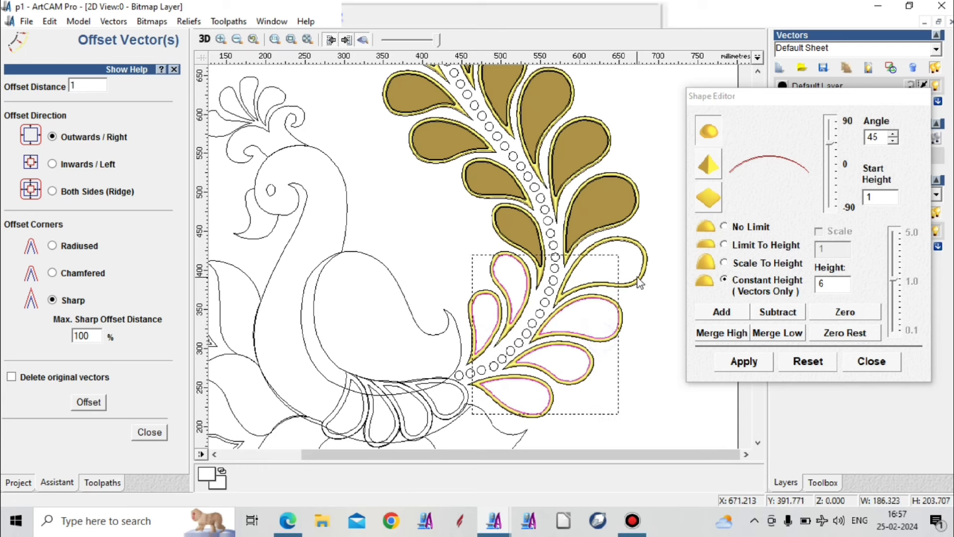
{"action": "left_click", "coordinate": [639, 283], "text": "shift"}
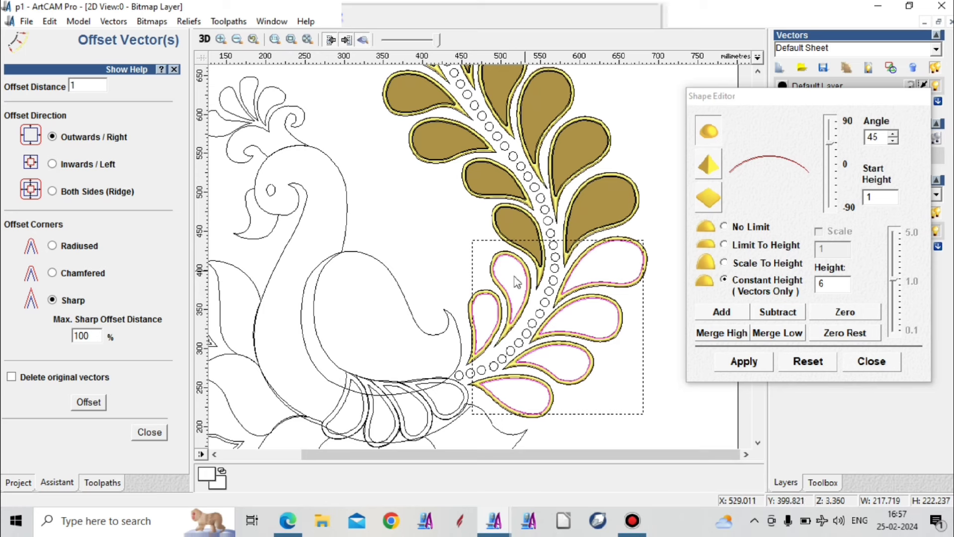
{"action": "left_click", "coordinate": [102, 405]}
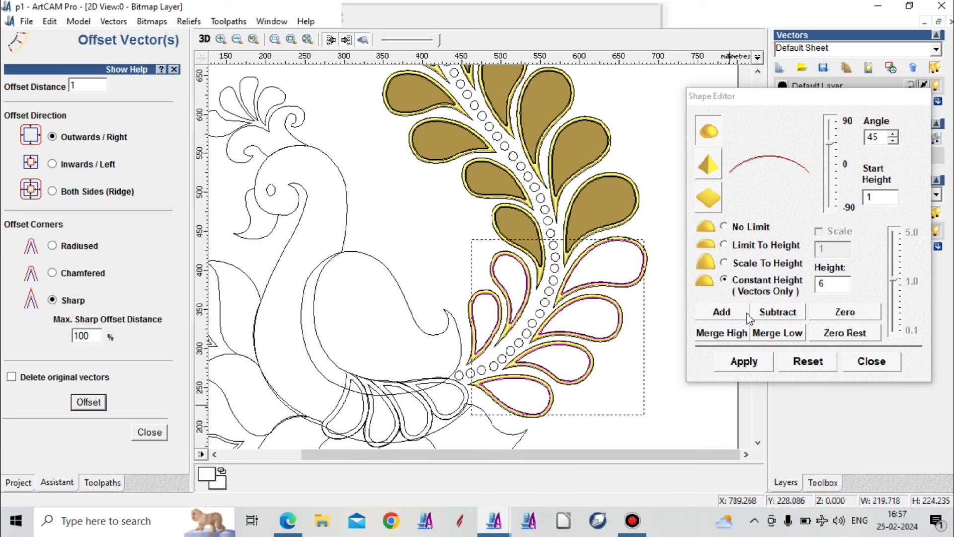
Step: Try to merge the round shape with start height 1 and constant height 6 into the six offset outlines using Merge High
{"action": "left_click", "coordinate": [732, 333]}
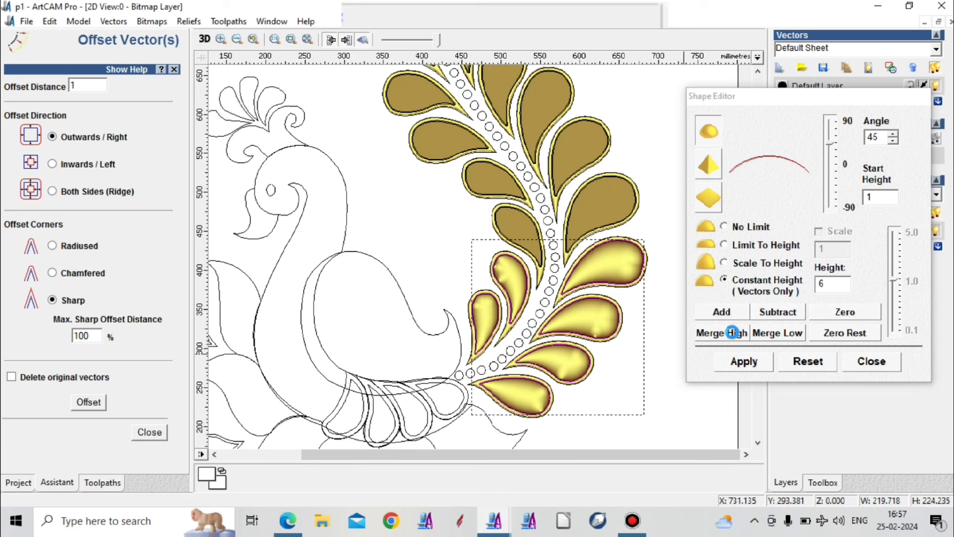
{"action": "left_click", "coordinate": [732, 332]}
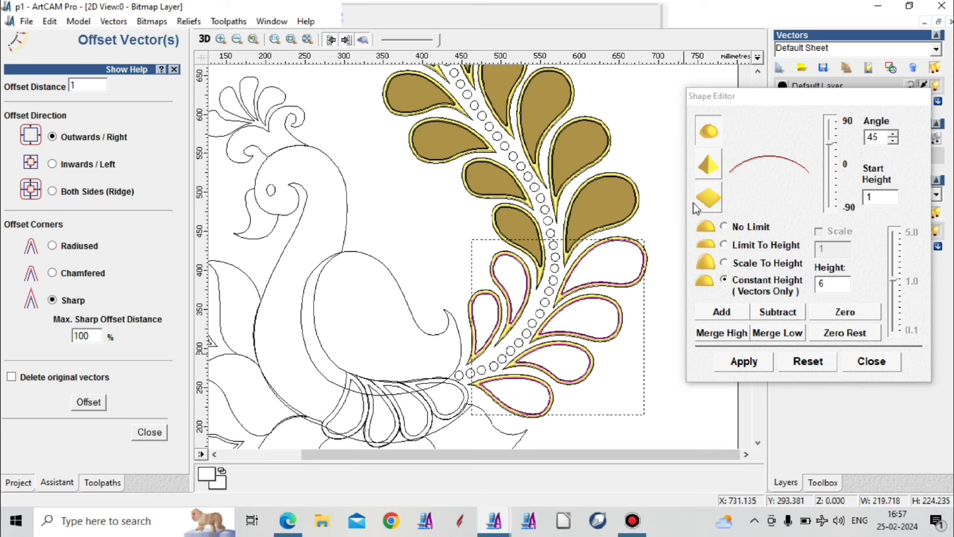
Step: Fill the six offset outlines of the lowest tail feathers with a flat plane at start height 4 using Merge High, and clear the selection
{"action": "left_click", "coordinate": [715, 199]}
{"action": "double_click", "coordinate": [885, 202]}
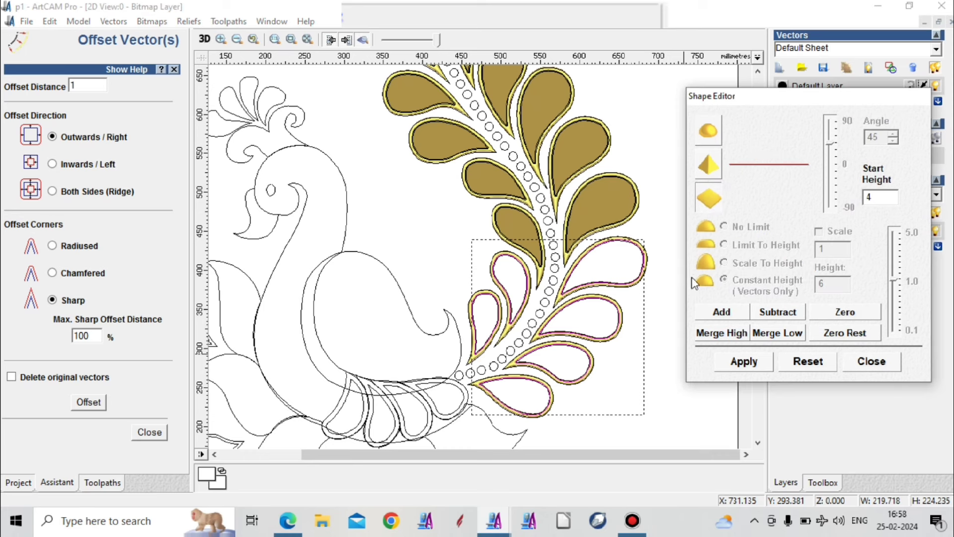
{"action": "left_click", "coordinate": [726, 337]}
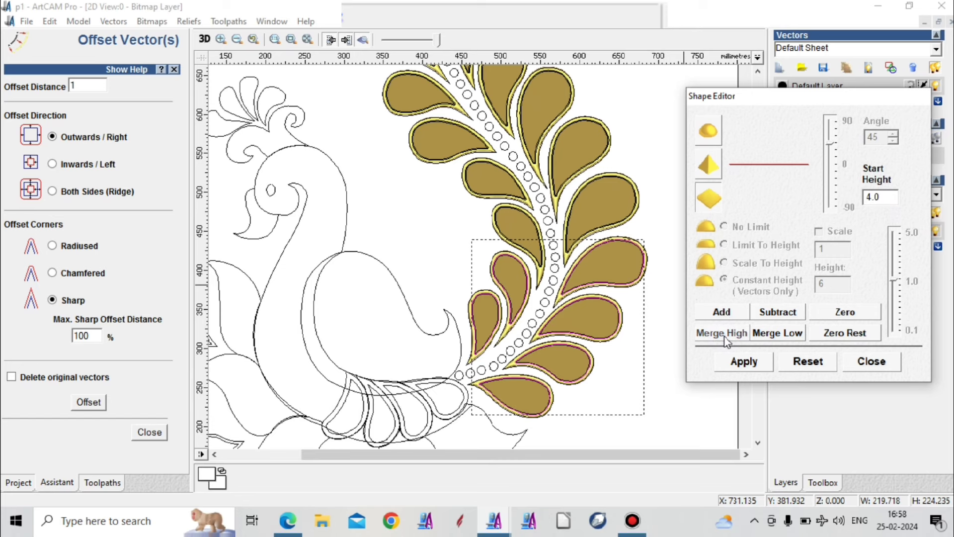
{"action": "left_click", "coordinate": [424, 224]}
{"action": "key", "text": "F4"}
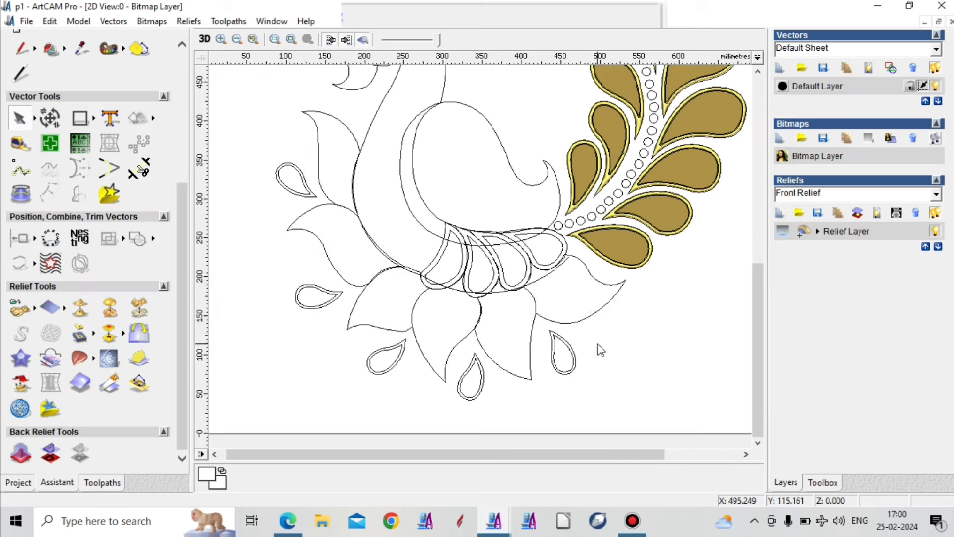
Step: Try to offset the six large petals below the peacock together inwards by 5 with sharp corners, and delete the resulting outlines
{"action": "left_click", "coordinate": [592, 316]}
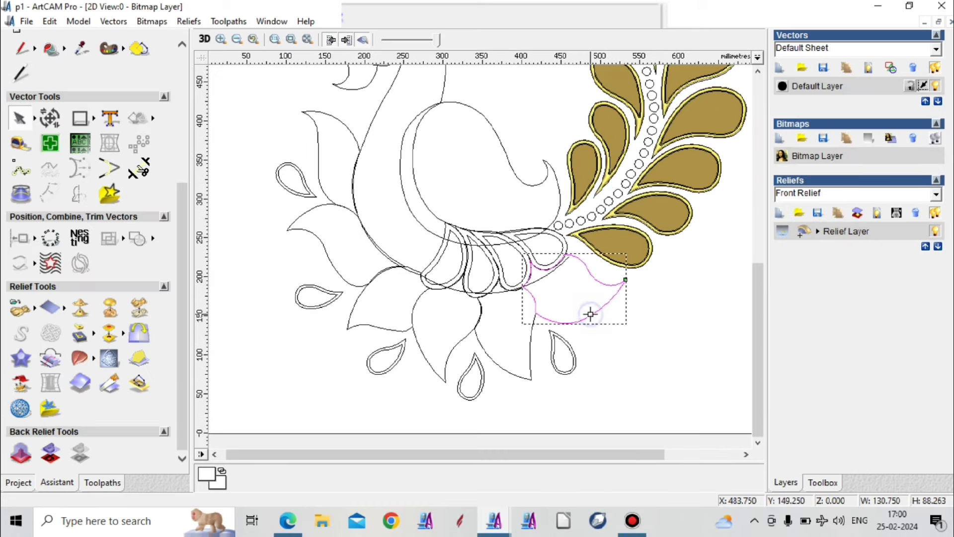
{"action": "left_click", "coordinate": [530, 379], "text": "shift"}
{"action": "left_click", "coordinate": [430, 363], "text": "shift"}
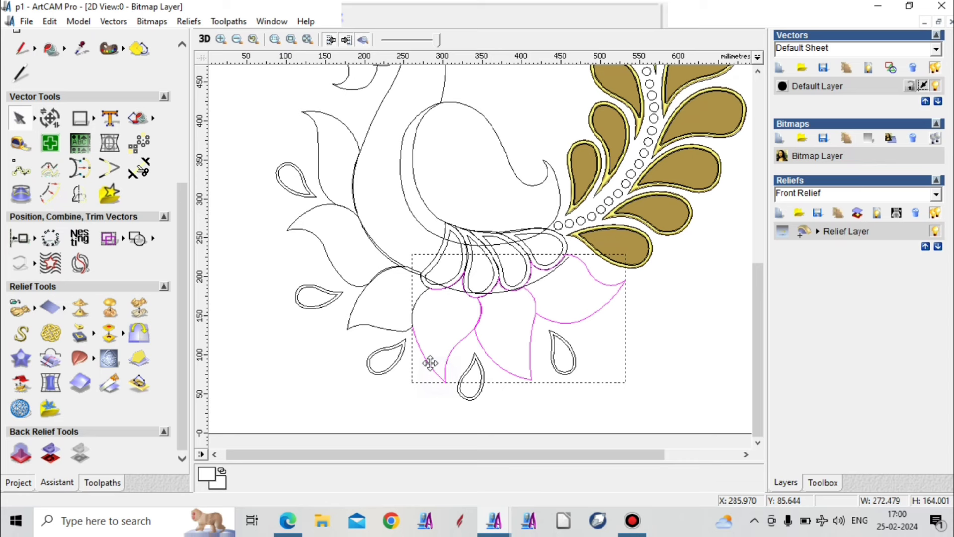
{"action": "left_click", "coordinate": [377, 329], "text": "shift"}
{"action": "left_click", "coordinate": [345, 282], "text": "shift"}
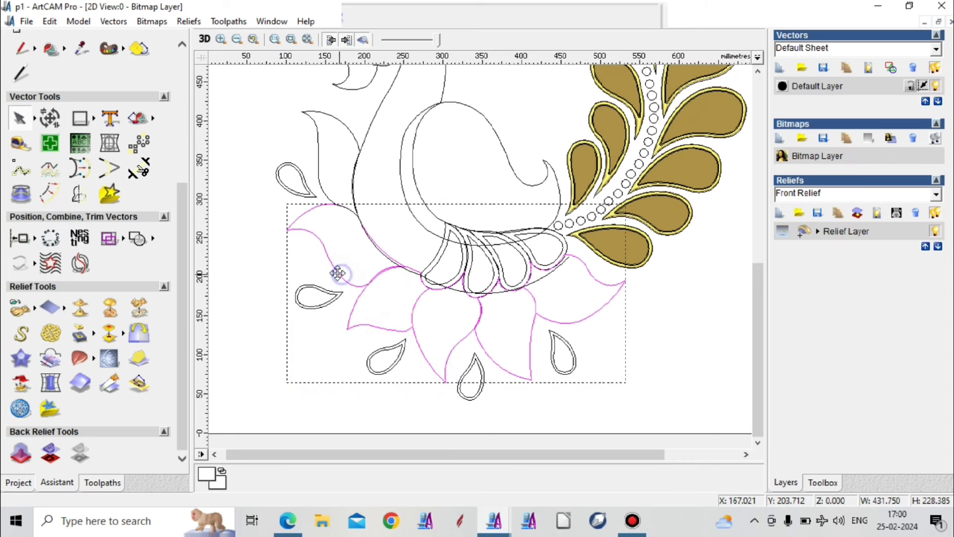
{"action": "left_click", "coordinate": [319, 182], "text": "shift"}
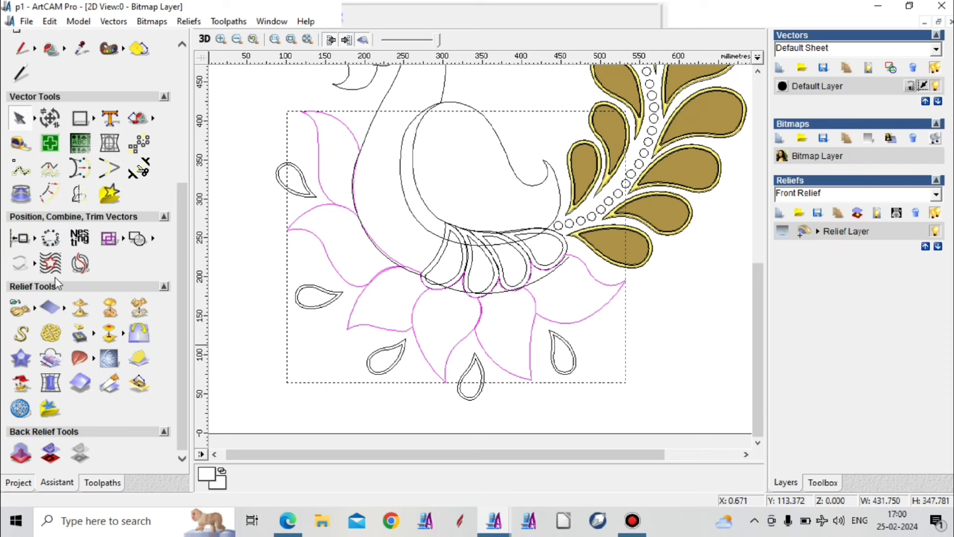
{"action": "left_click", "coordinate": [49, 195]}
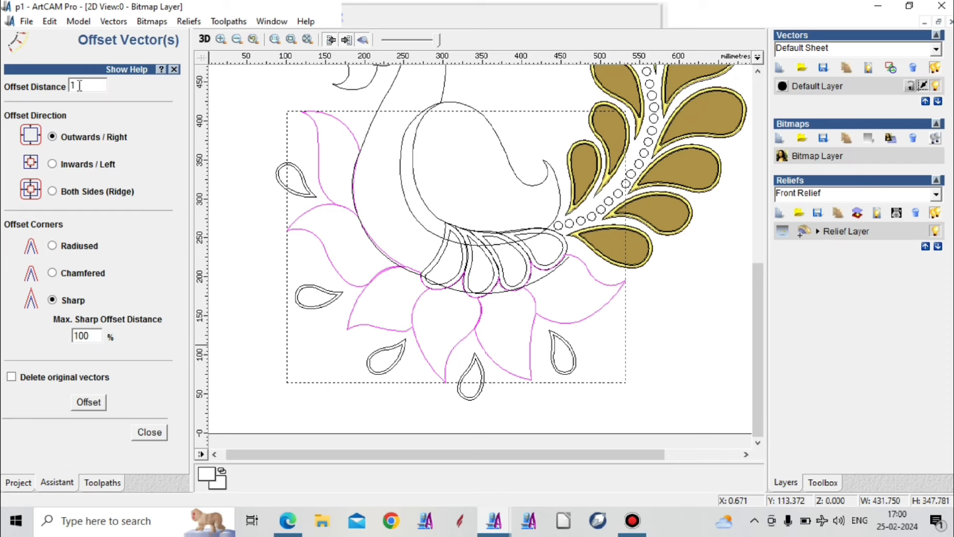
{"action": "left_click", "coordinate": [53, 165]}
{"action": "double_click", "coordinate": [80, 87]}
{"action": "left_click", "coordinate": [77, 404]}
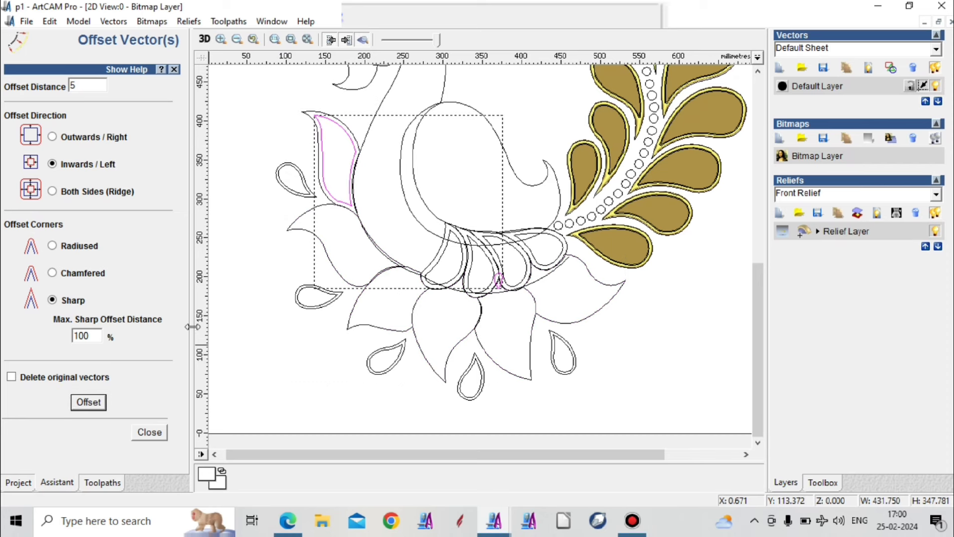
{"action": "key", "text": "Delete"}
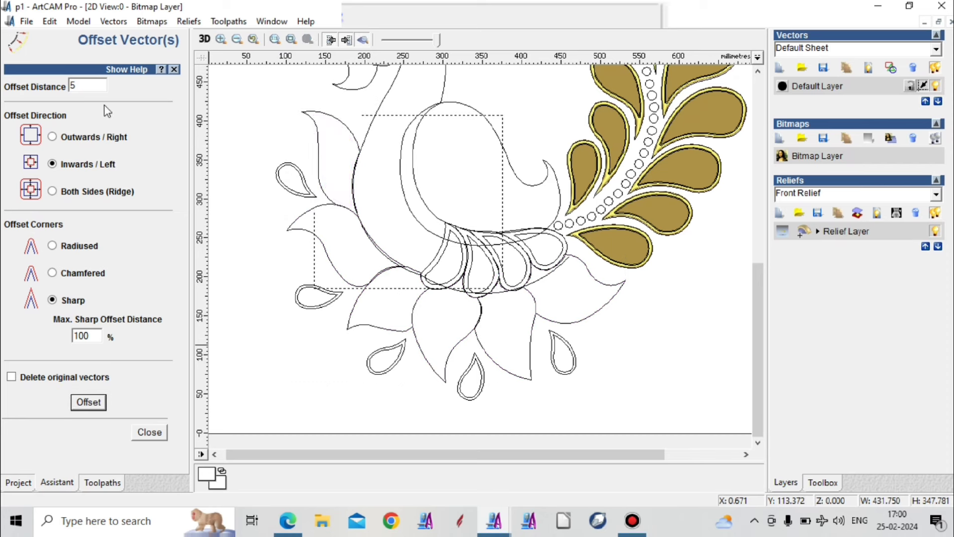
Step: Offset the rightmost, lower-right and bottom-centre petals one at a time inwards by 6 with sharp corners, keeping the original vectors
{"action": "double_click", "coordinate": [90, 85]}
{"action": "left_click", "coordinate": [89, 403]}
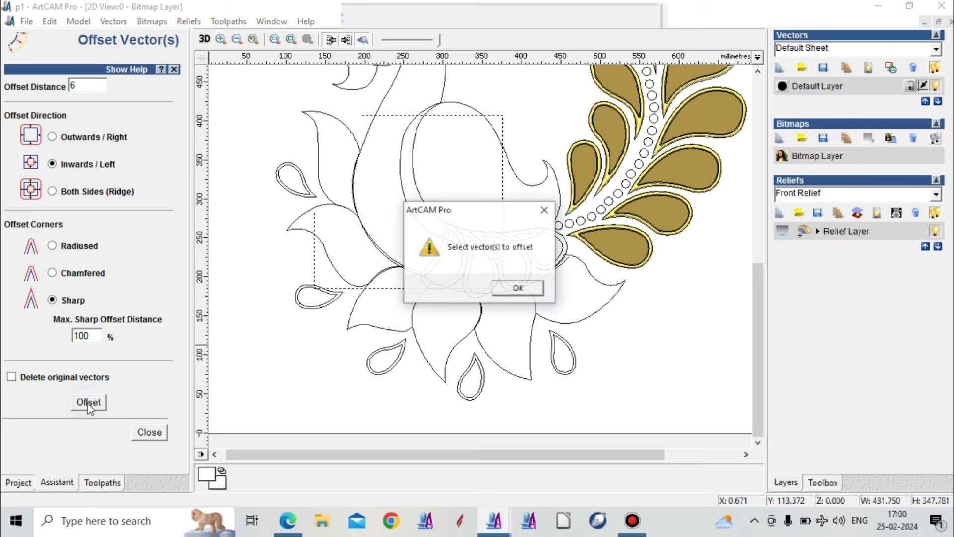
{"action": "left_click", "coordinate": [506, 289]}
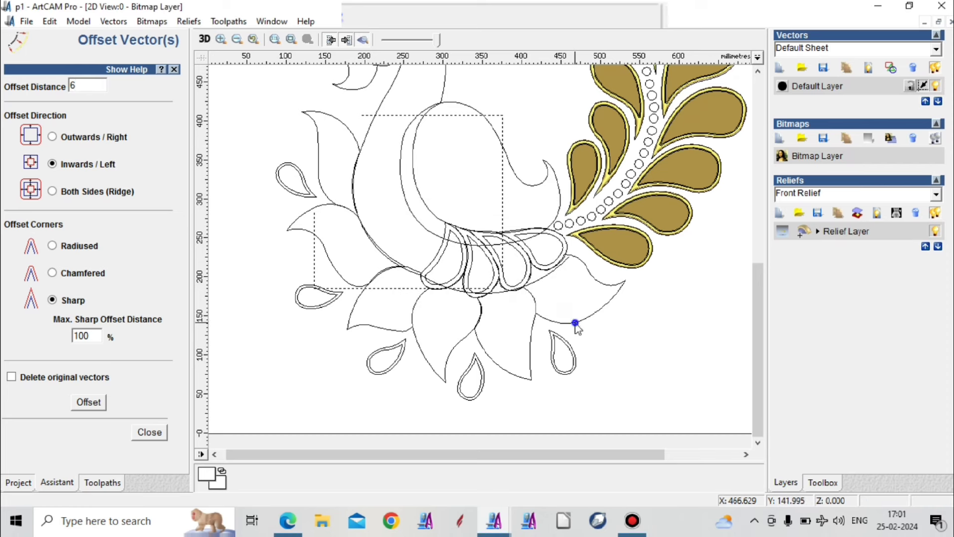
{"action": "left_click", "coordinate": [576, 324]}
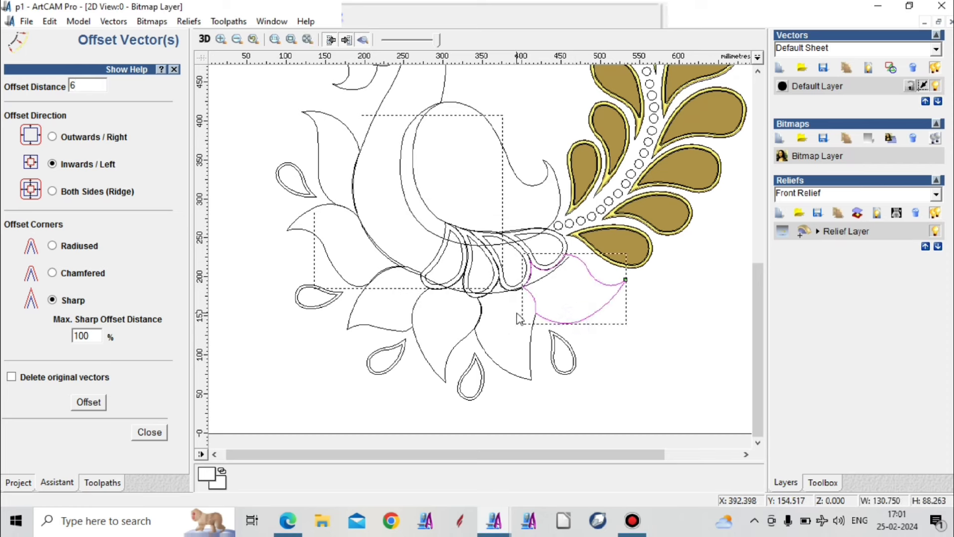
{"action": "left_click", "coordinate": [102, 404]}
{"action": "left_click", "coordinate": [528, 379]}
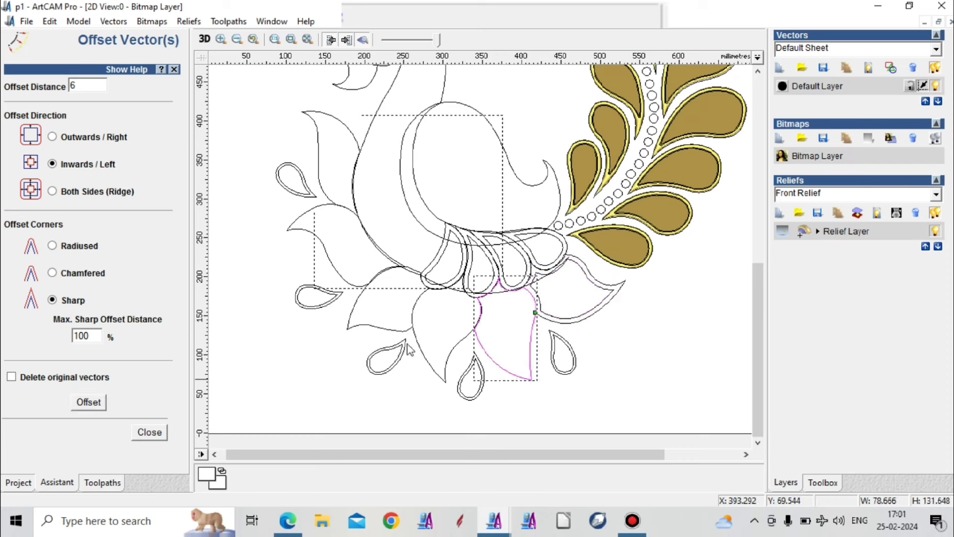
{"action": "left_click", "coordinate": [86, 403]}
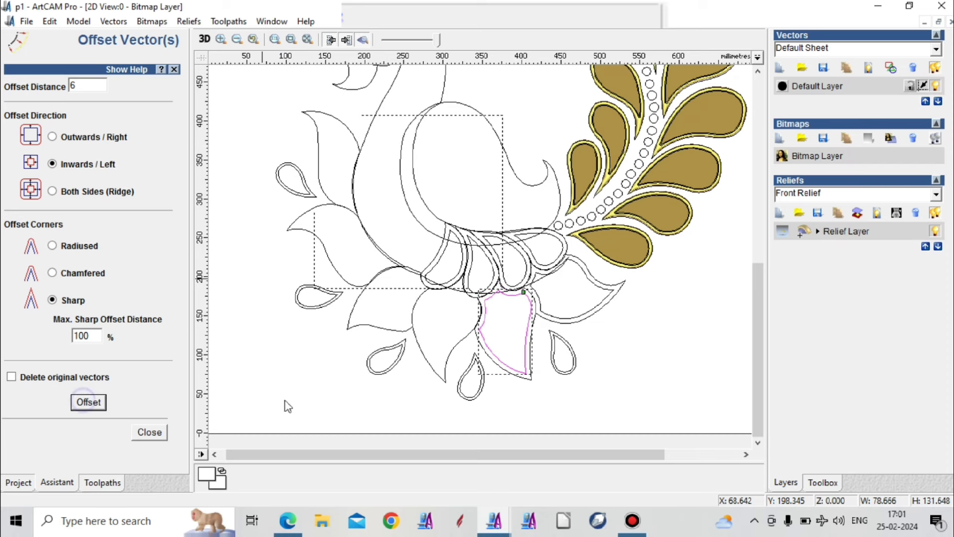
{"action": "left_click", "coordinate": [430, 366]}
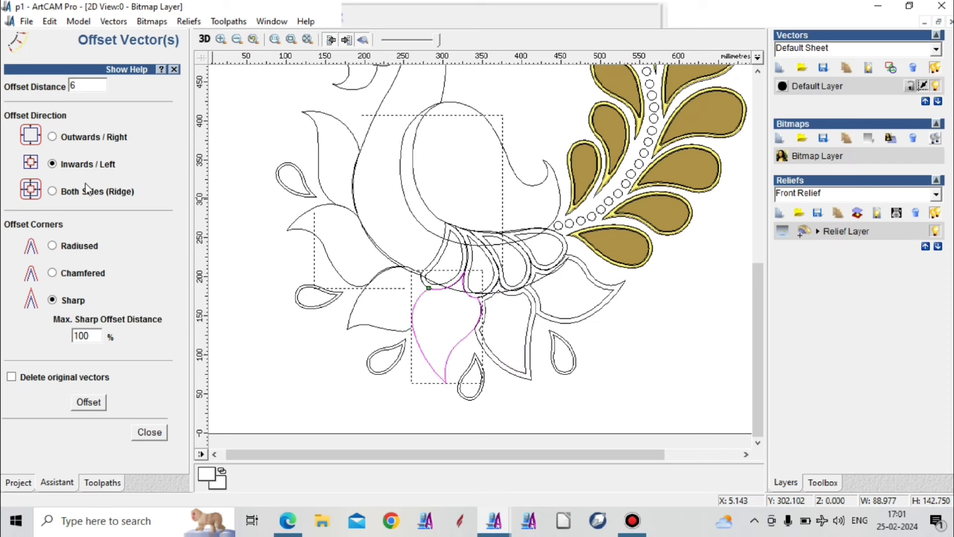
{"action": "left_click", "coordinate": [88, 402]}
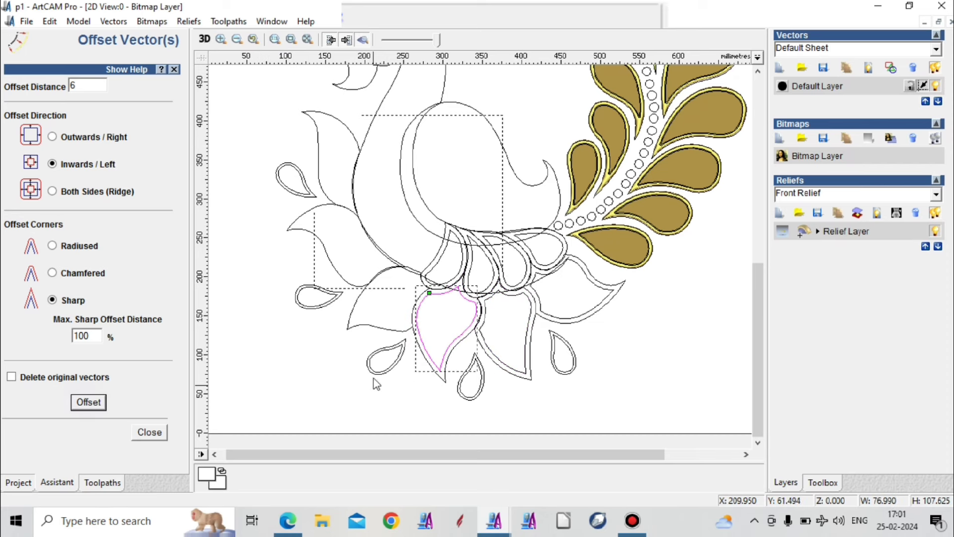
Step: Offset the three petals on the peacock's left side one at a time inwards by 6 with sharp corners
{"action": "left_click", "coordinate": [375, 330]}
{"action": "left_click", "coordinate": [102, 403]}
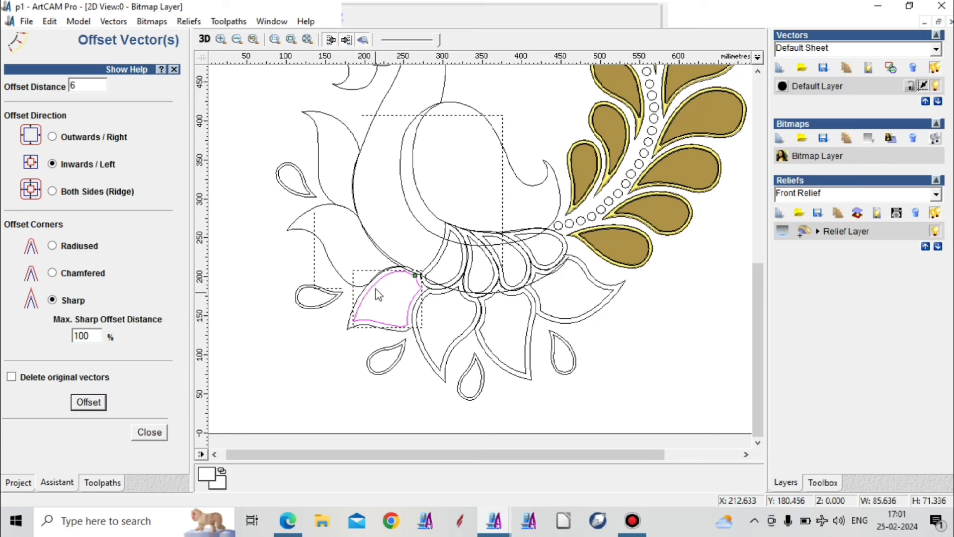
{"action": "left_click", "coordinate": [351, 285]}
{"action": "left_click", "coordinate": [102, 403]}
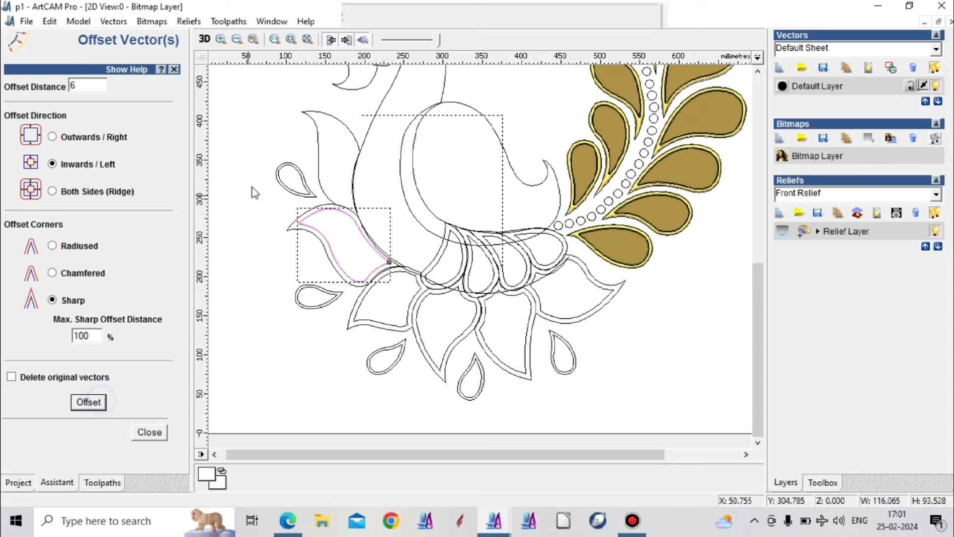
{"action": "left_click", "coordinate": [319, 174]}
{"action": "left_click", "coordinate": [89, 402]}
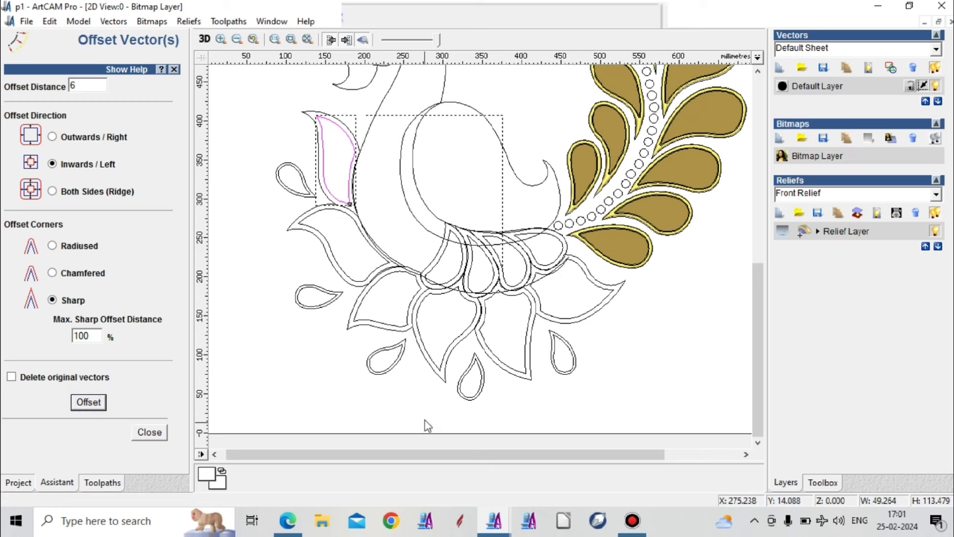
Step: Save the model and close the vector offset settings
{"action": "scroll", "coordinate": [387, 307], "scroll_direction": "down", "scroll_amount": 2}
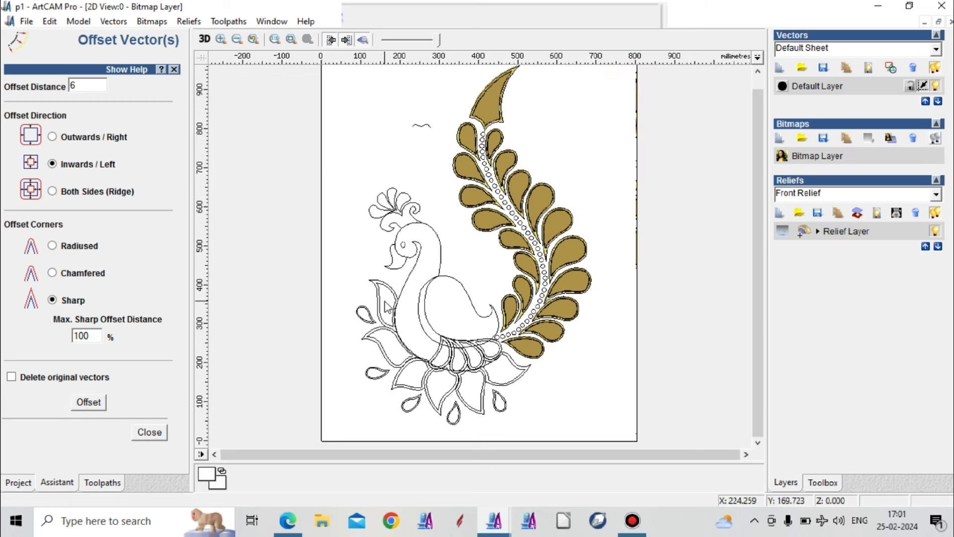
{"action": "key", "text": "ctrl+s"}
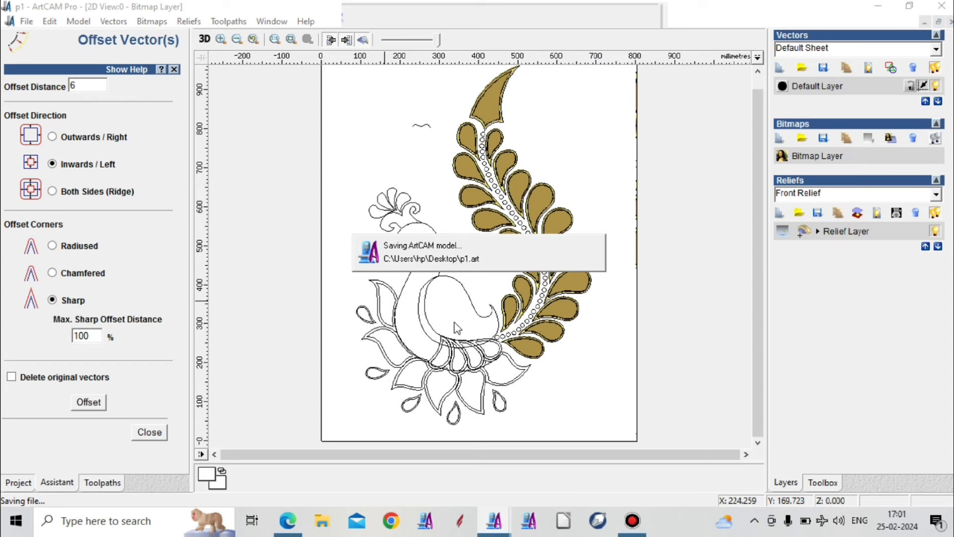
{"action": "scroll", "coordinate": [441, 293], "scroll_direction": "up", "scroll_amount": 2}
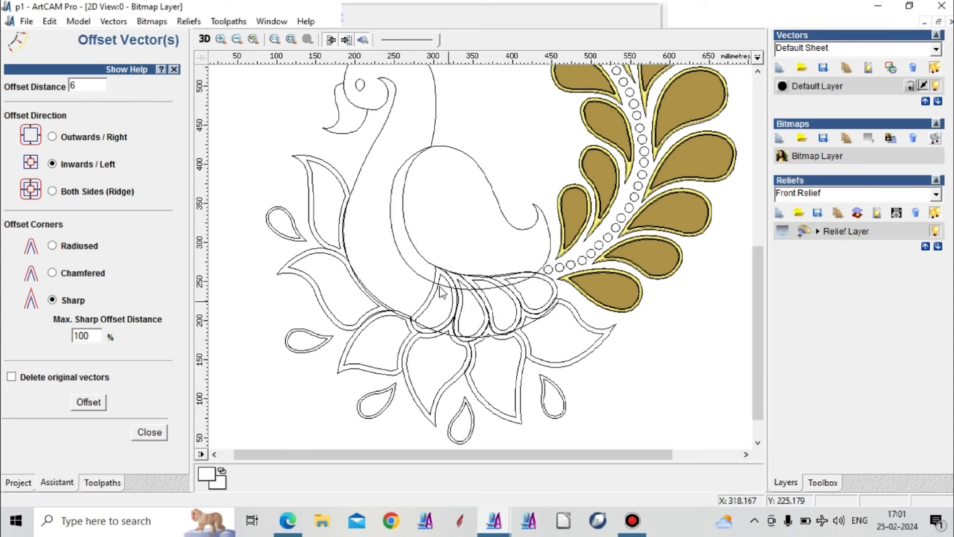
{"action": "scroll", "coordinate": [441, 298], "scroll_direction": "down", "scroll_amount": 2}
{"action": "scroll", "coordinate": [443, 328], "scroll_direction": "up", "scroll_amount": 2}
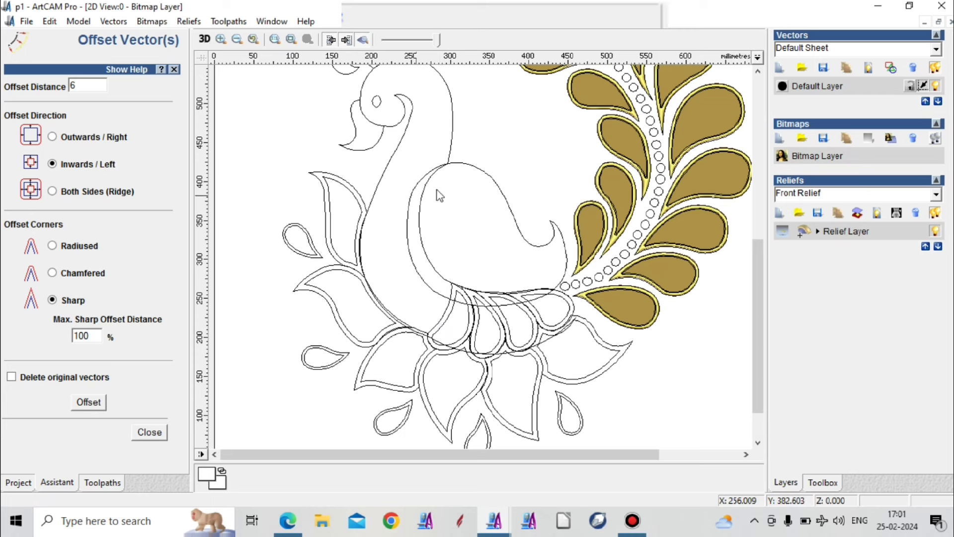
{"action": "left_click", "coordinate": [155, 433]}
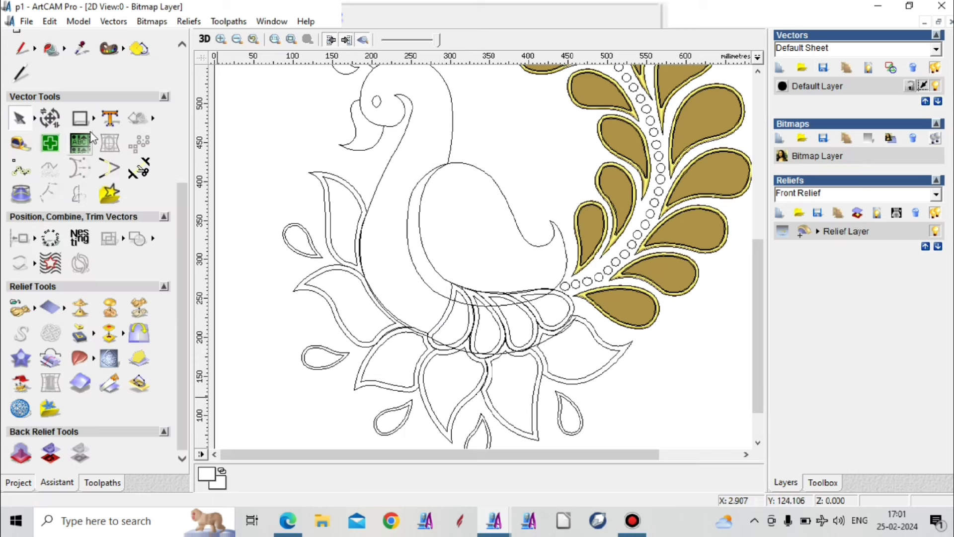
Step: Draw a shallow upward-bulging arc through start, end and a point on it, about 117 mm wide, across the peacock's beak to the neck
{"action": "left_click", "coordinate": [93, 117]}
{"action": "left_click", "coordinate": [243, 116]}
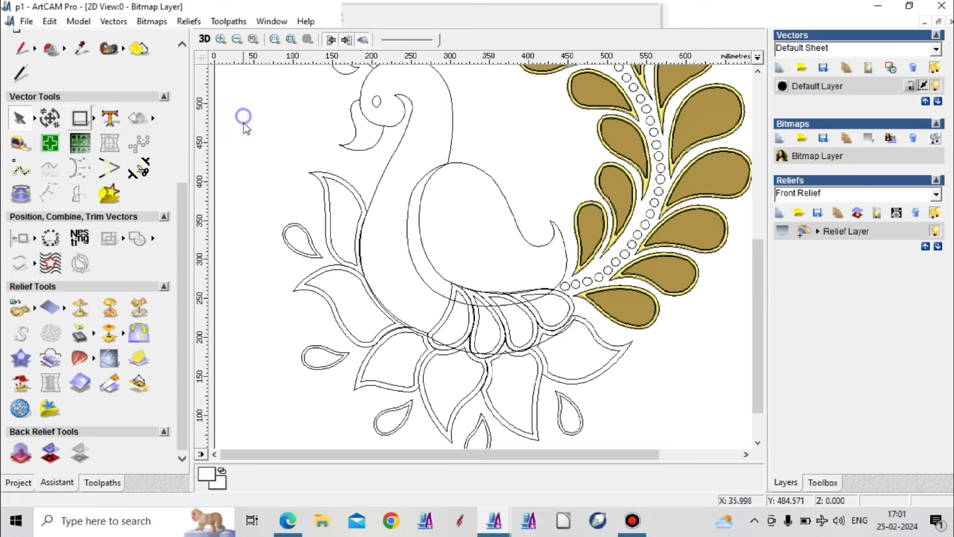
{"action": "left_click", "coordinate": [296, 144]}
{"action": "left_click", "coordinate": [403, 134]}
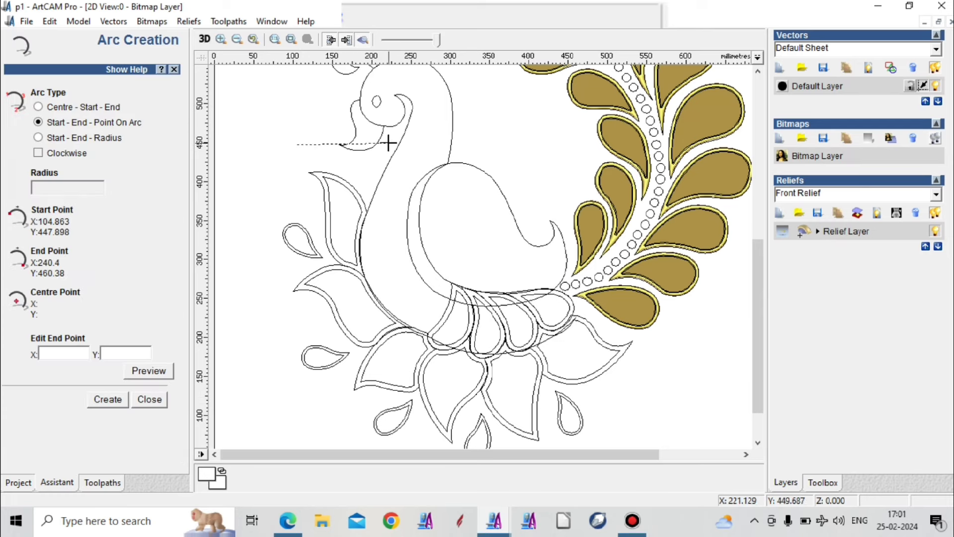
{"action": "left_click", "coordinate": [389, 144]}
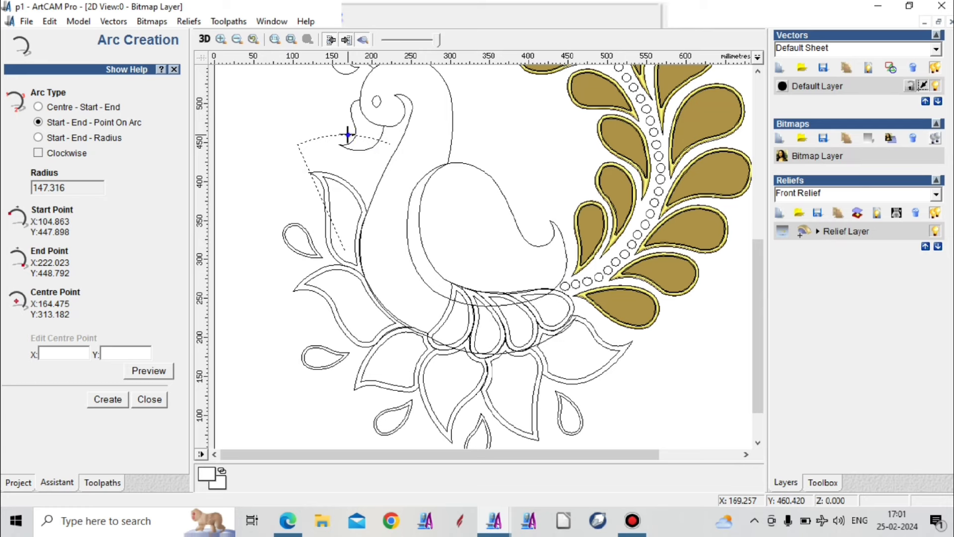
{"action": "left_click", "coordinate": [348, 135]}
Step: Resize the arc to a width of 114.029 and a height of 12 with width and height unlinked, and deselect it
{"action": "right_click", "coordinate": [281, 177]}
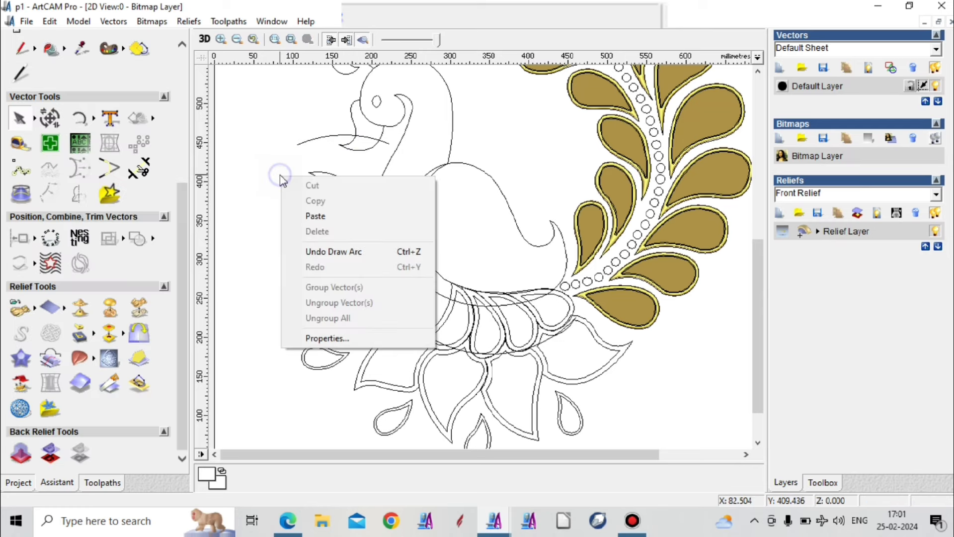
{"action": "left_click", "coordinate": [298, 144]}
{"action": "right_click", "coordinate": [274, 175]}
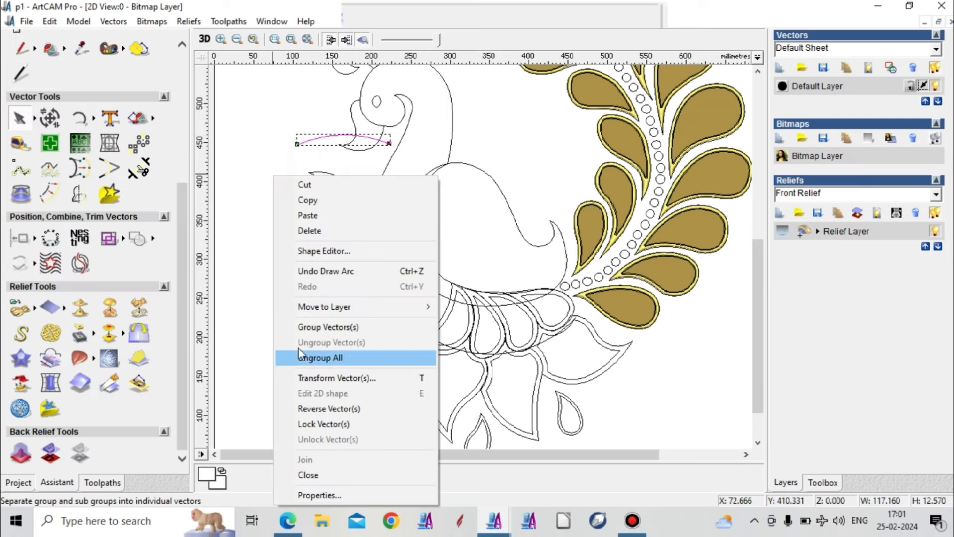
{"action": "left_click", "coordinate": [318, 378]}
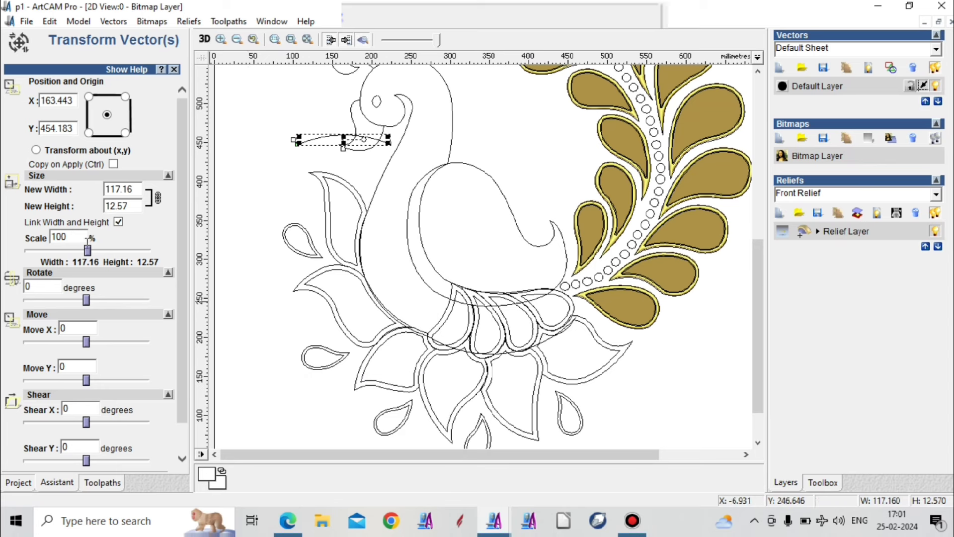
{"action": "left_click_drag", "start_coordinate": [88, 253], "coordinate": [87, 252]}
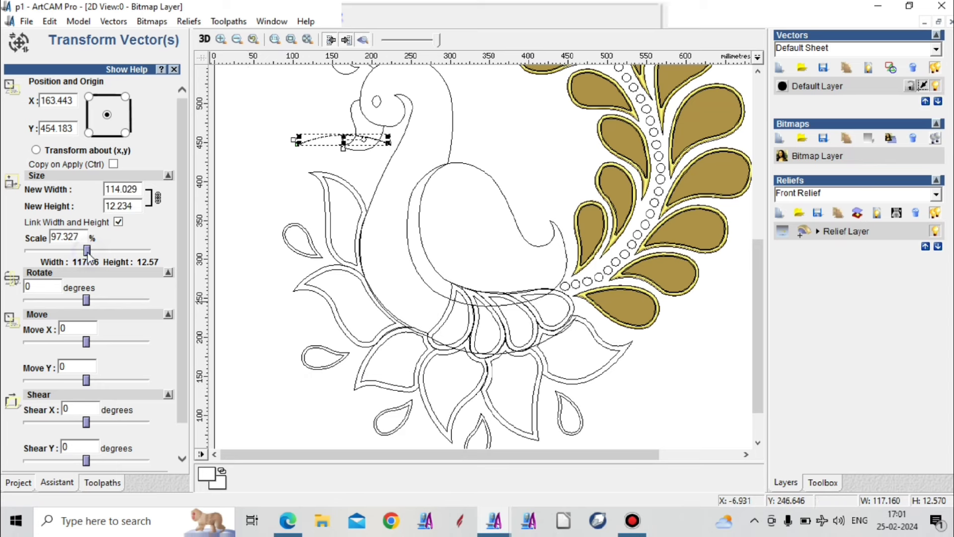
{"action": "left_click", "coordinate": [118, 222]}
{"action": "double_click", "coordinate": [168, 206]}
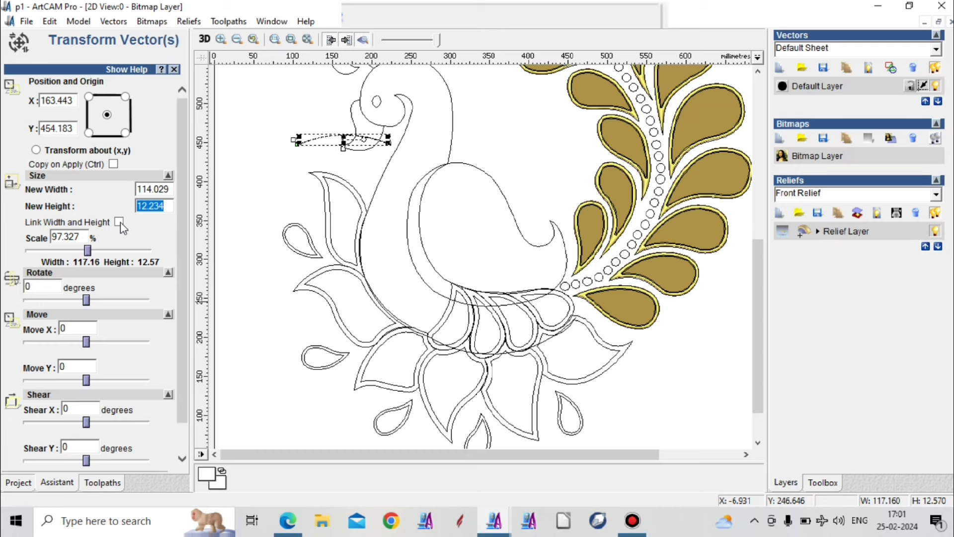
{"action": "type", "text": "12.025"}
{"action": "scroll", "coordinate": [184, 444], "scroll_direction": "down", "scroll_amount": 2}
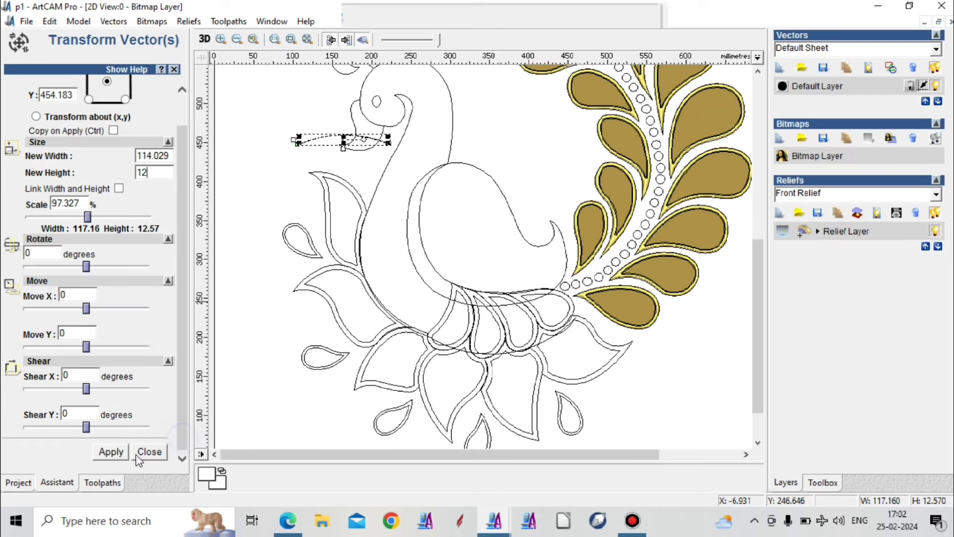
{"action": "left_click", "coordinate": [110, 452]}
{"action": "left_click", "coordinate": [251, 270]}
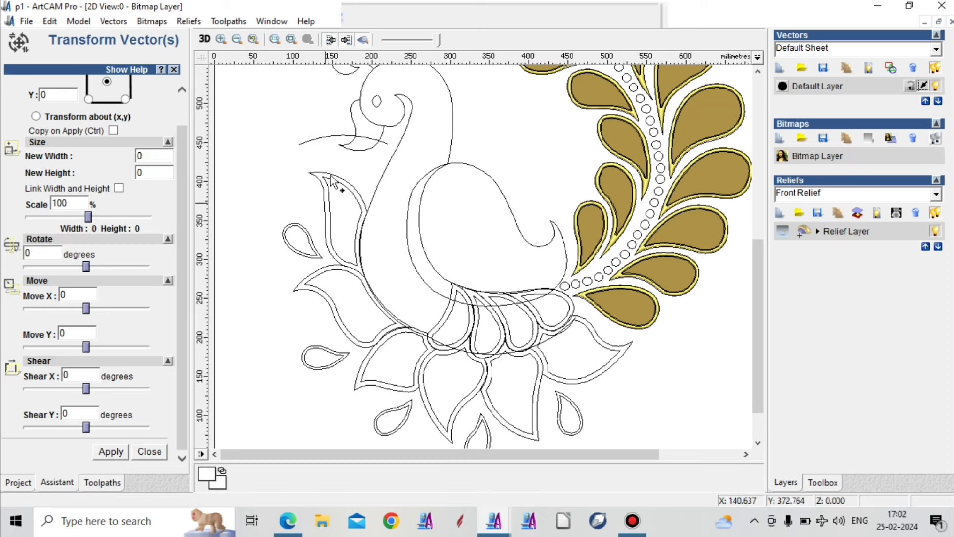
Step: Start a Two Rail Sweep with the wing's upper S-curve as the top drive rail and its lower outer curve as the bottom drive rail
{"action": "left_click", "coordinate": [489, 170]}
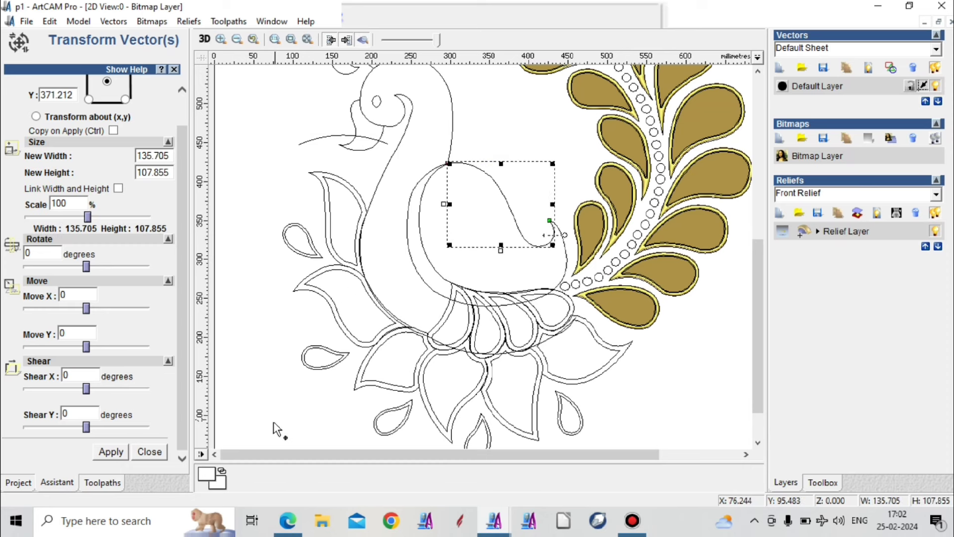
{"action": "left_click", "coordinate": [149, 451]}
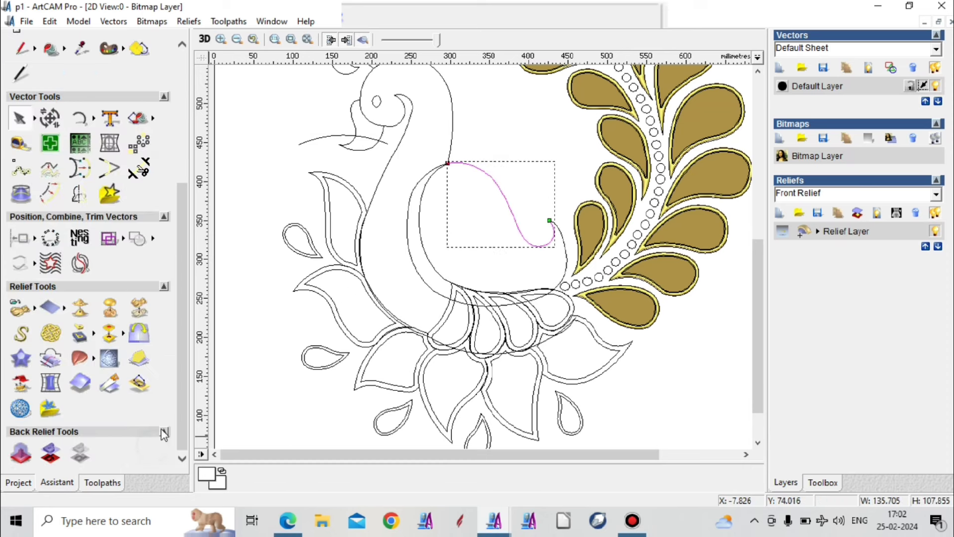
{"action": "left_click", "coordinate": [80, 358]}
{"action": "left_click", "coordinate": [137, 112]}
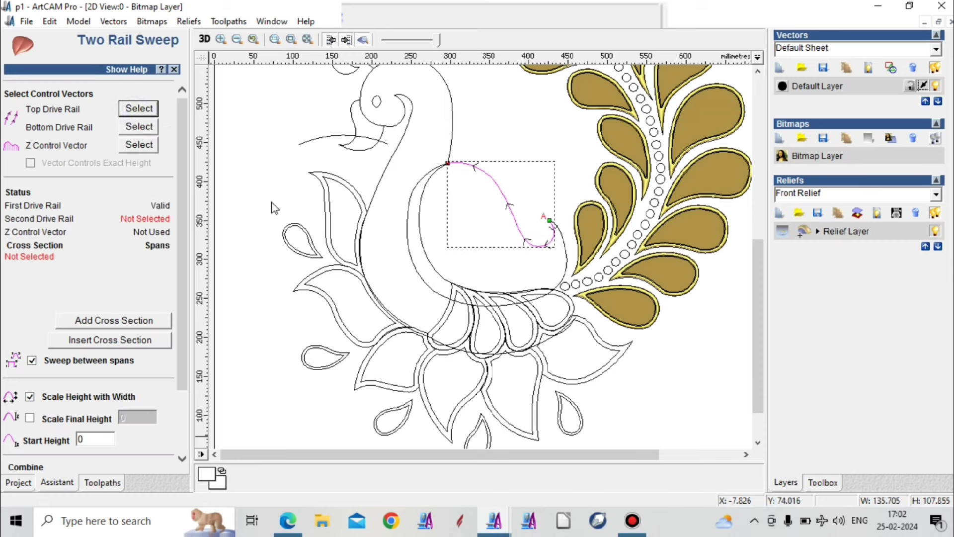
{"action": "left_click", "coordinate": [416, 271]}
{"action": "left_click", "coordinate": [152, 131]}
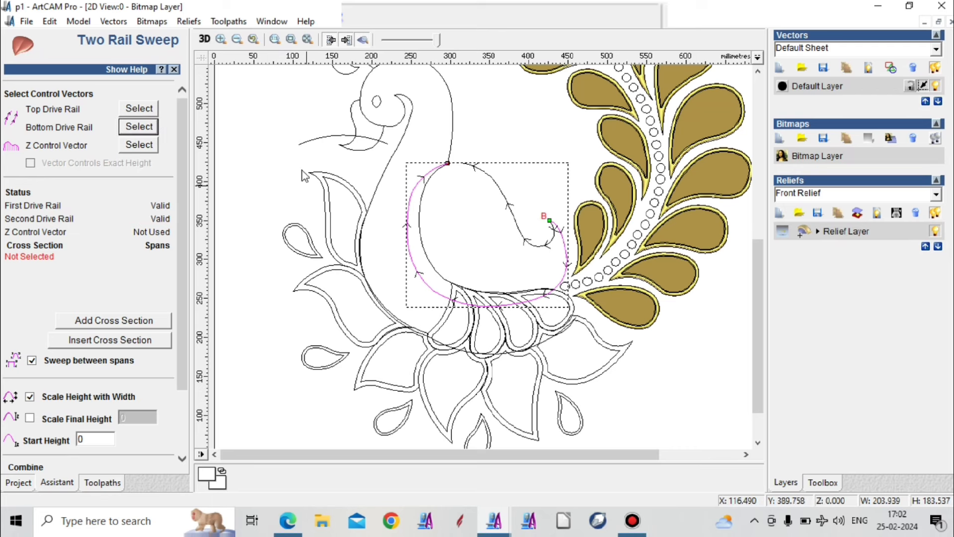
Step: Add the shallow arc near the beak as the sweep's cross section and calculate the wing relief with the Highest combine mode
{"action": "left_click", "coordinate": [317, 140]}
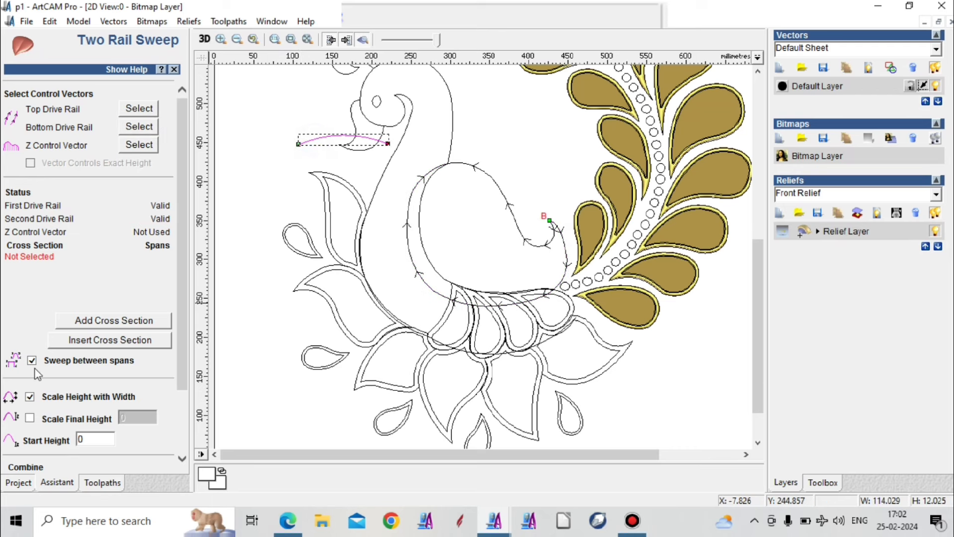
{"action": "left_click", "coordinate": [124, 321]}
{"action": "left_click", "coordinate": [183, 412]}
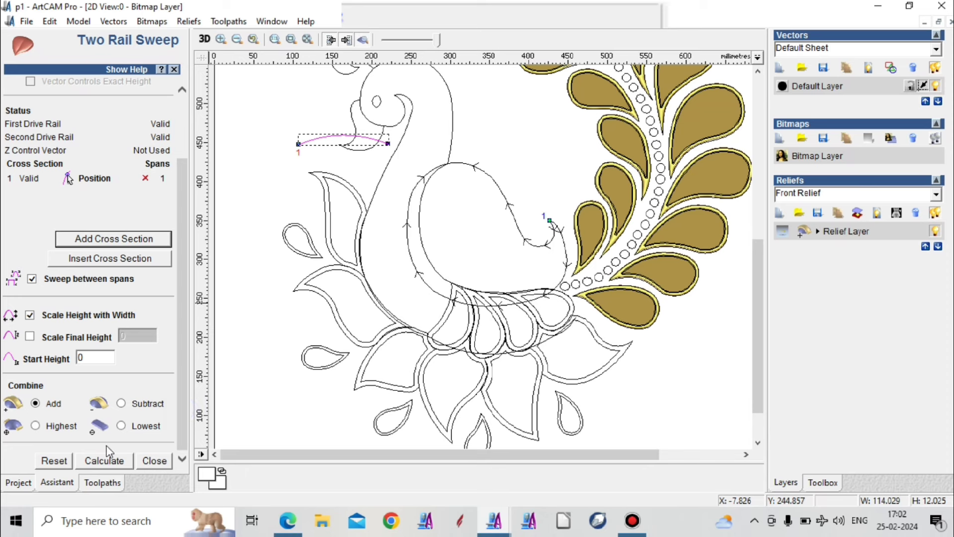
{"action": "left_click", "coordinate": [34, 426]}
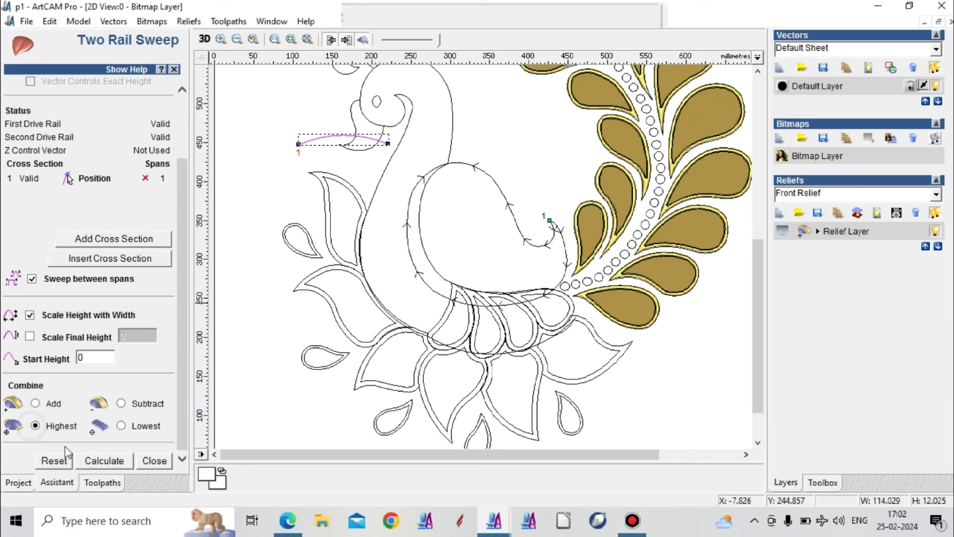
{"action": "left_click", "coordinate": [111, 466]}
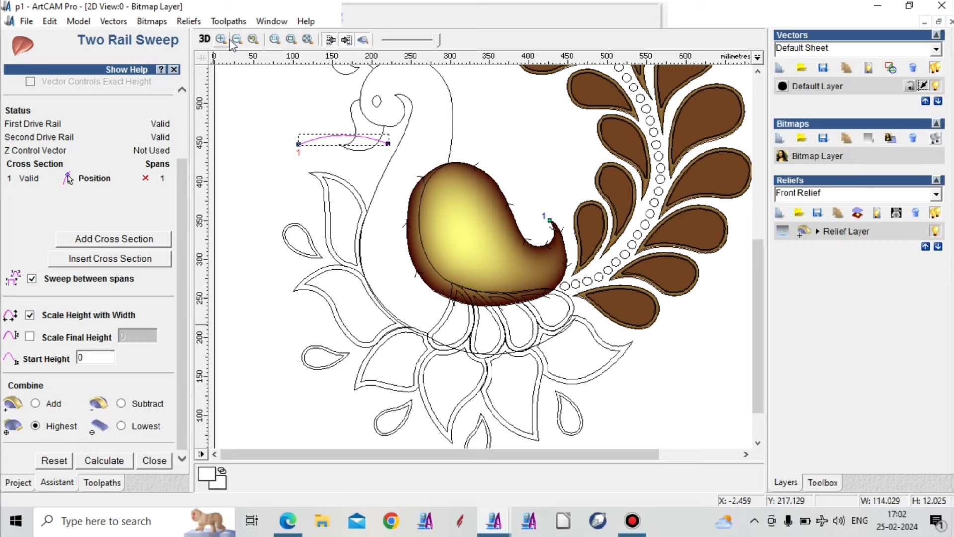
Step: Set the sweep's start height to 2, recalculate the wing relief and inspect its raised edge in the 3D view
{"action": "left_click", "coordinate": [204, 39]}
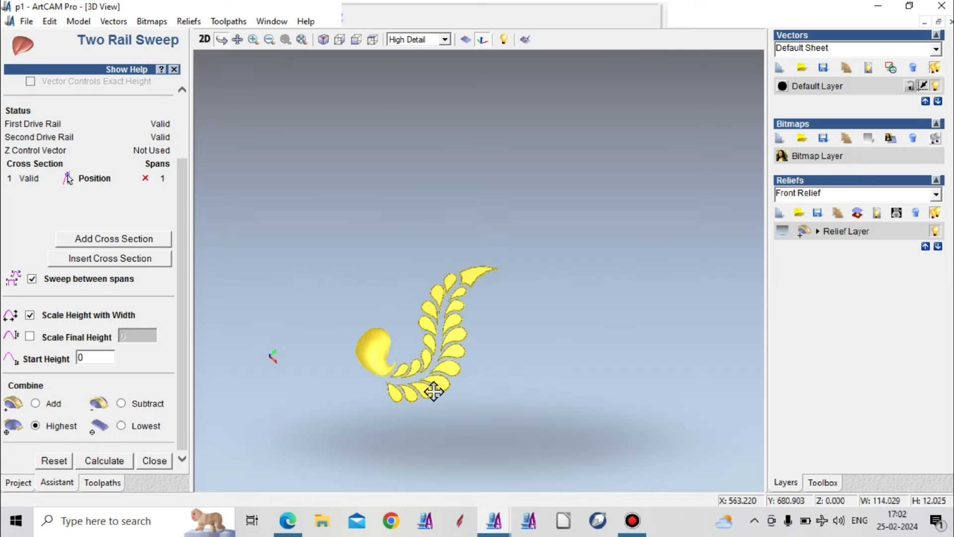
{"action": "left_click_drag", "start_coordinate": [433, 390], "coordinate": [356, 358]}
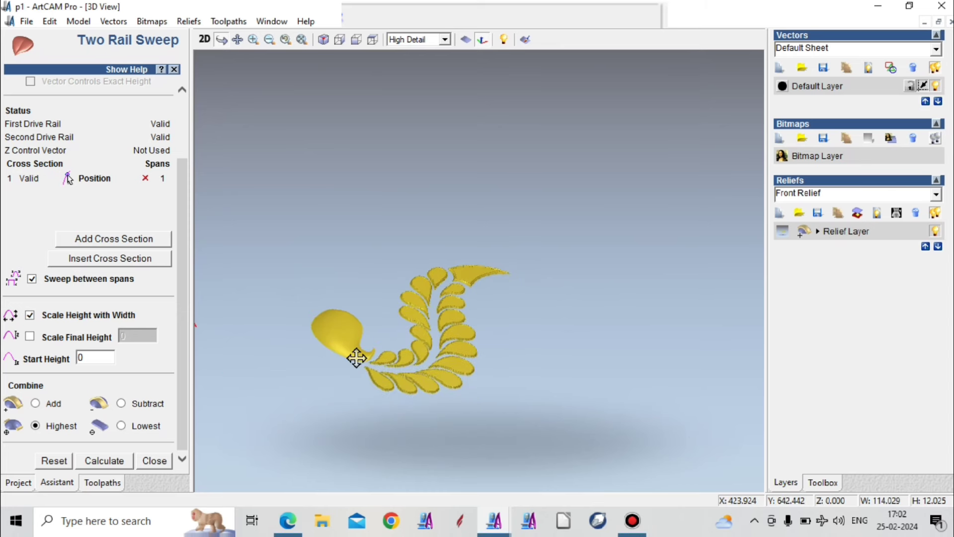
{"action": "left_click_drag", "start_coordinate": [315, 409], "coordinate": [383, 376]}
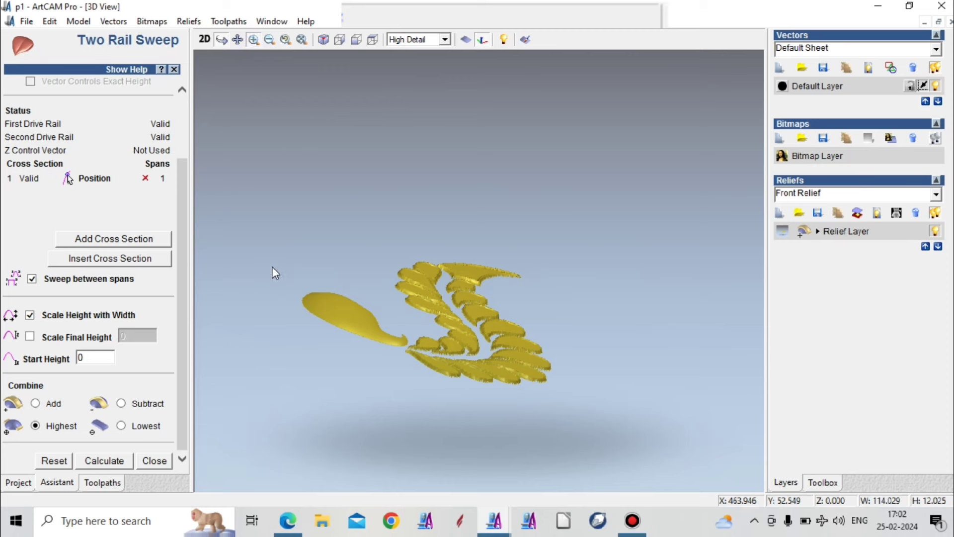
{"action": "left_click", "coordinate": [421, 368]}
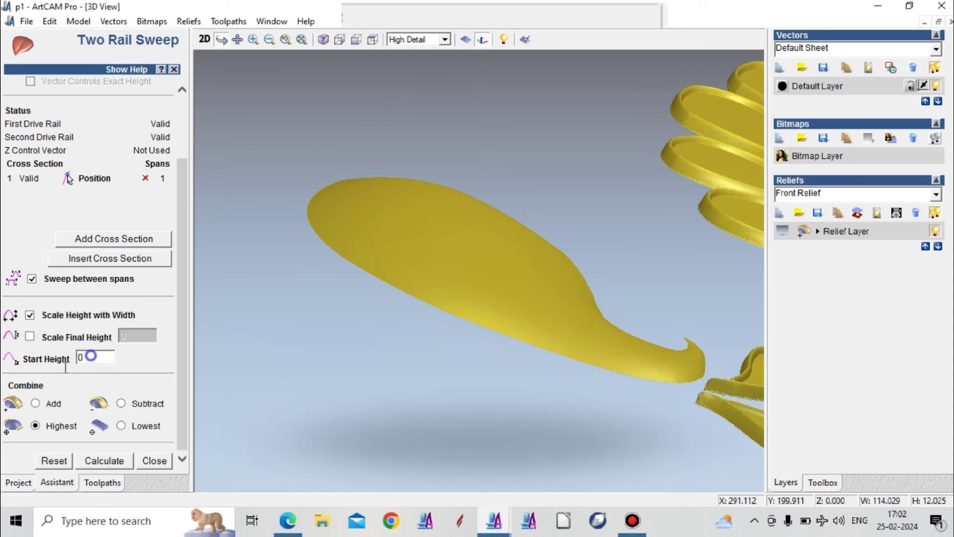
{"action": "type", "text": "2"}
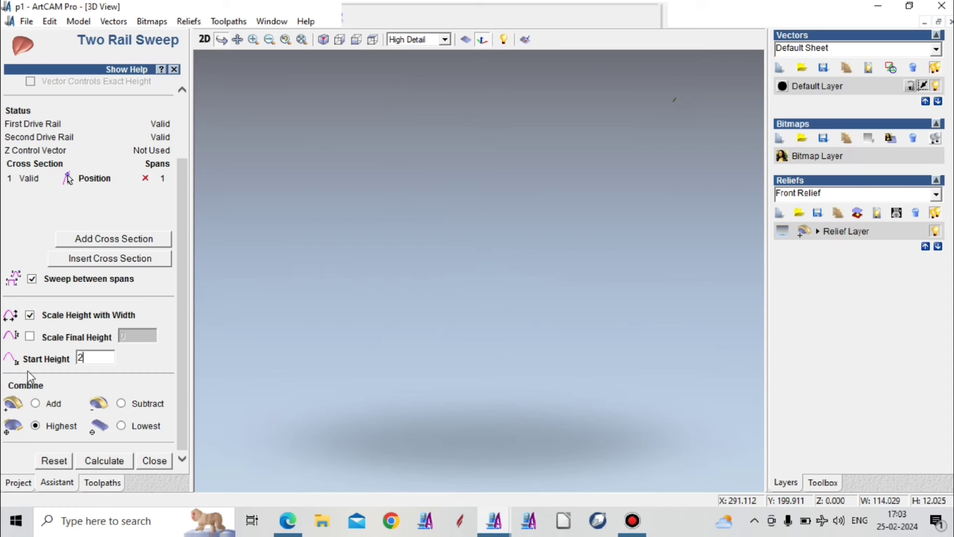
{"action": "left_click", "coordinate": [88, 463]}
{"action": "left_click", "coordinate": [89, 462]}
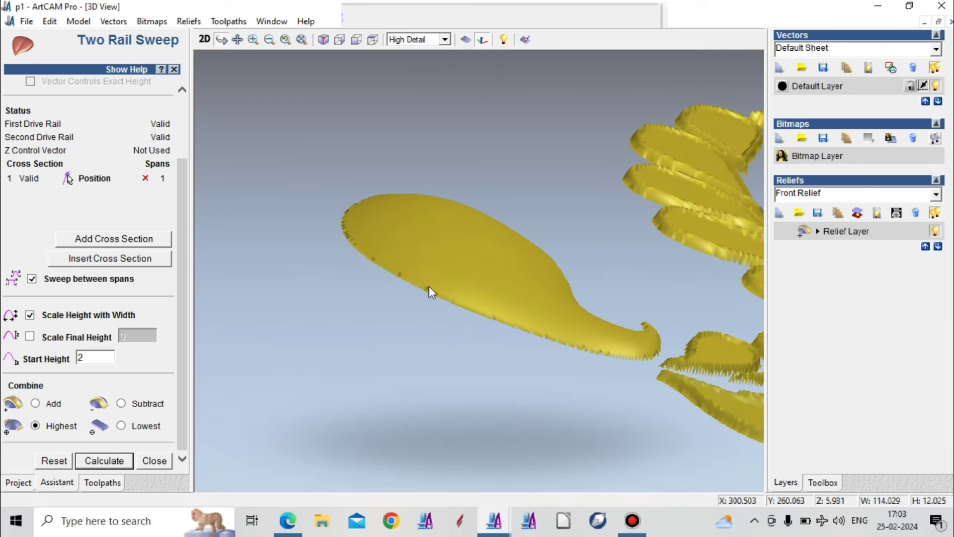
{"action": "left_click_drag", "start_coordinate": [480, 290], "coordinate": [376, 264]}
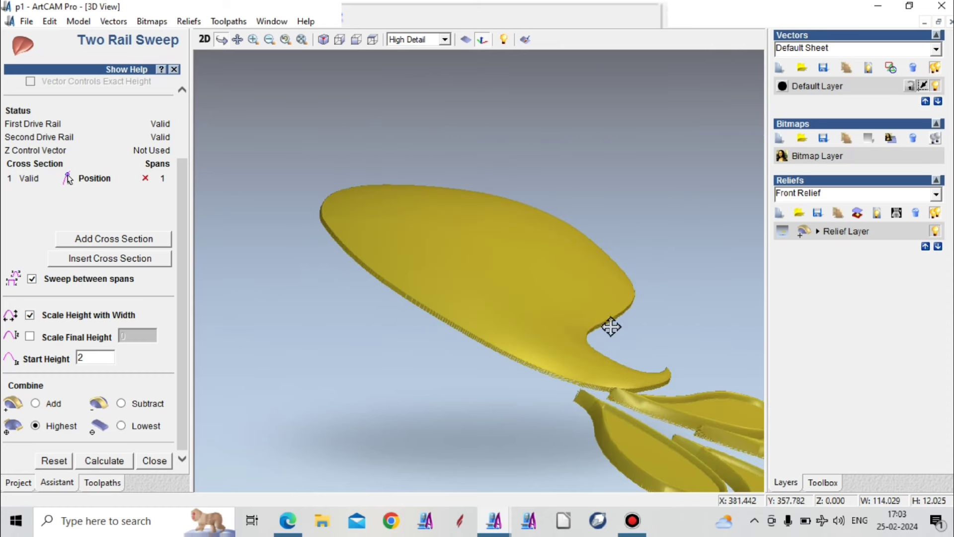
{"action": "left_click_drag", "start_coordinate": [454, 247], "coordinate": [454, 410]}
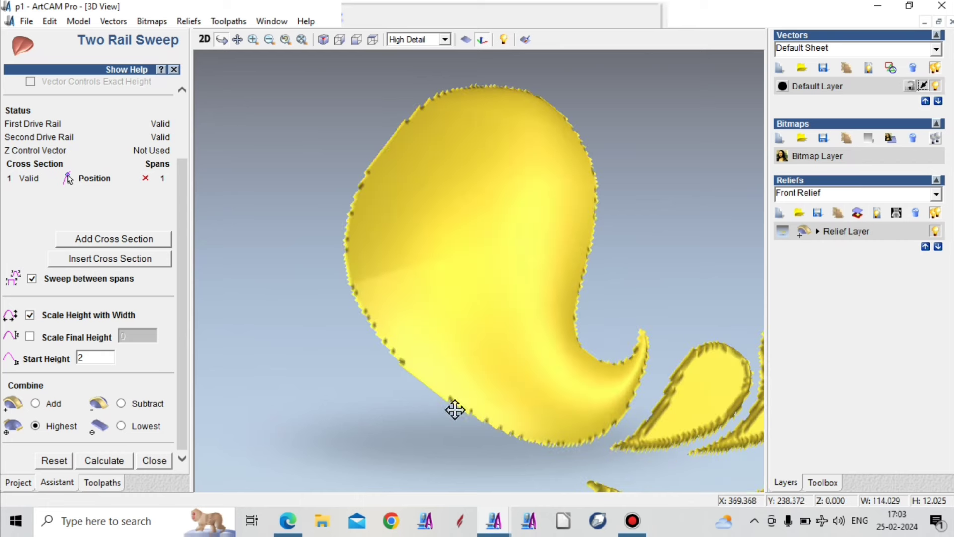
{"action": "scroll", "coordinate": [471, 259], "scroll_direction": "down", "scroll_amount": 2}
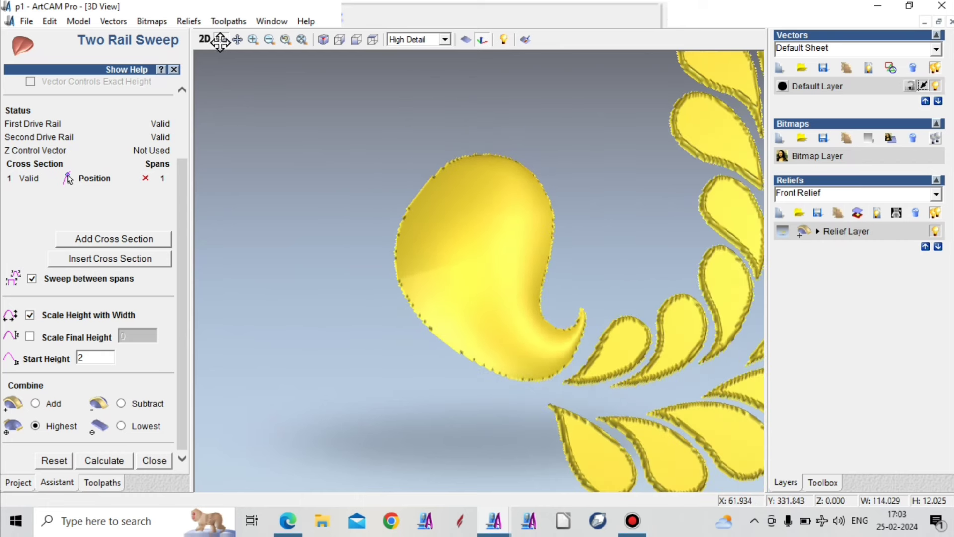
{"action": "left_click", "coordinate": [204, 39]}
{"action": "left_click", "coordinate": [293, 213]}
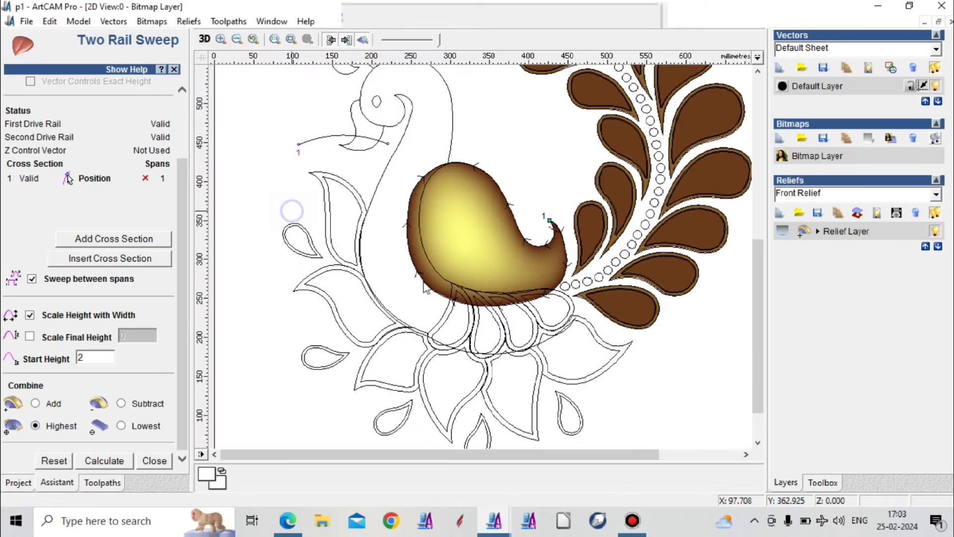
Step: Close the sweep settings and cut the peacock's head-and-back outline at the node where it meets the top of the wing
{"action": "left_click", "coordinate": [379, 192]}
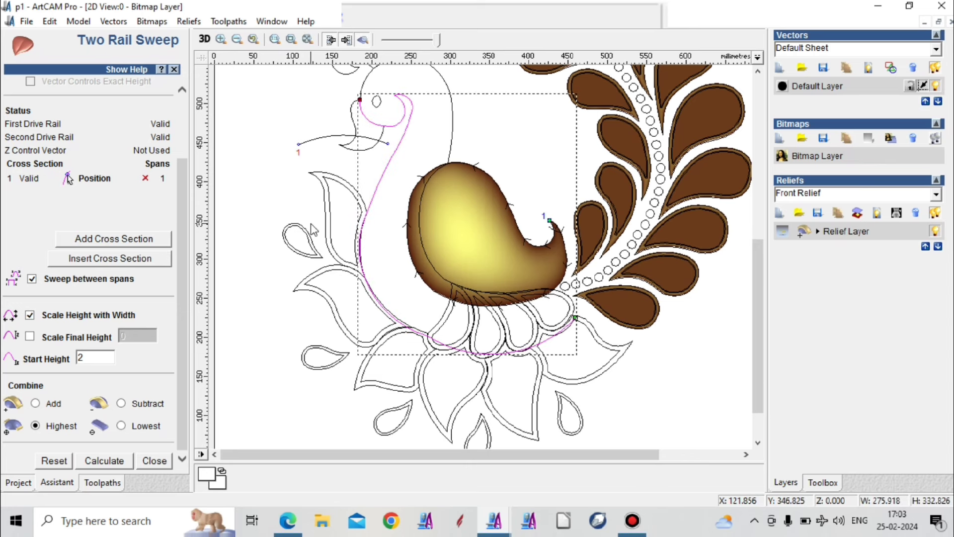
{"action": "scroll", "coordinate": [406, 159], "scroll_direction": "down", "scroll_amount": 2}
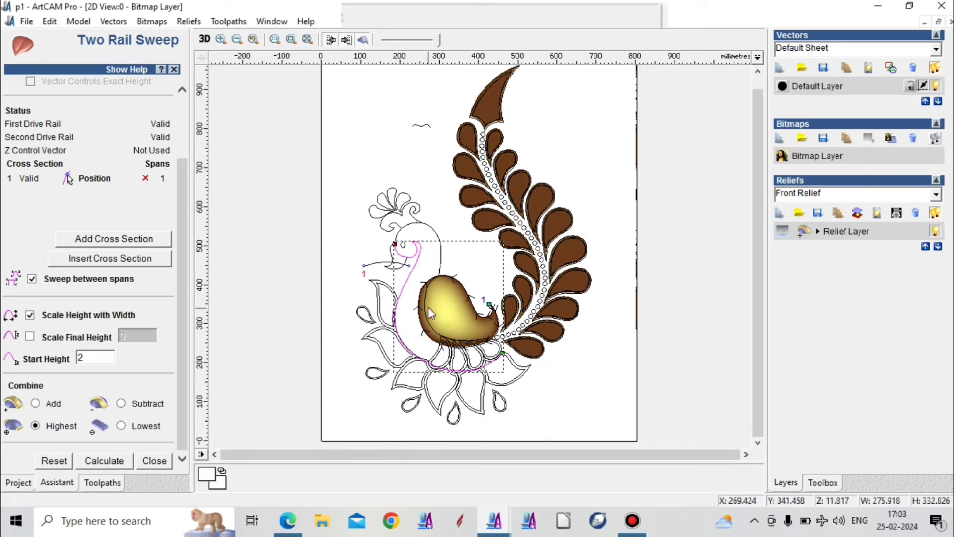
{"action": "scroll", "coordinate": [433, 277], "scroll_direction": "up", "scroll_amount": 4}
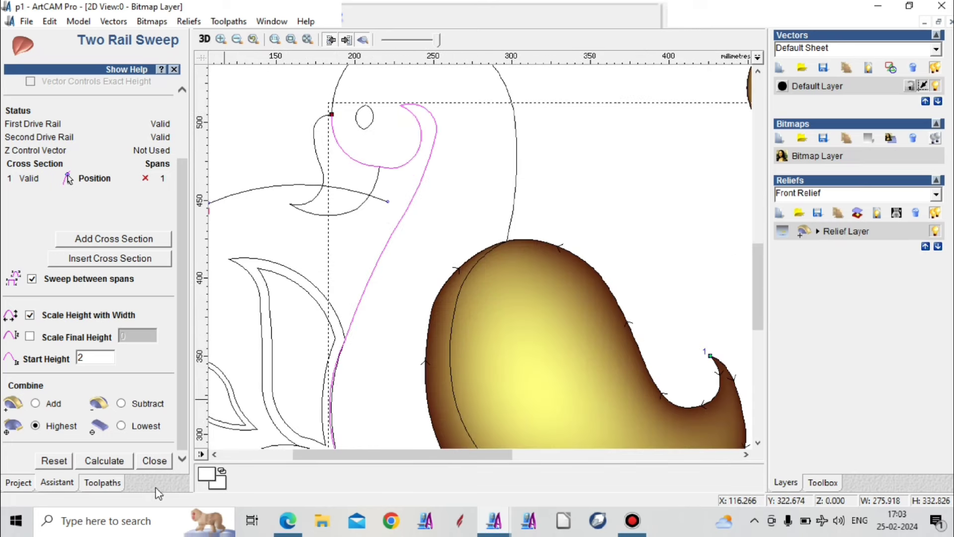
{"action": "left_click", "coordinate": [509, 234]}
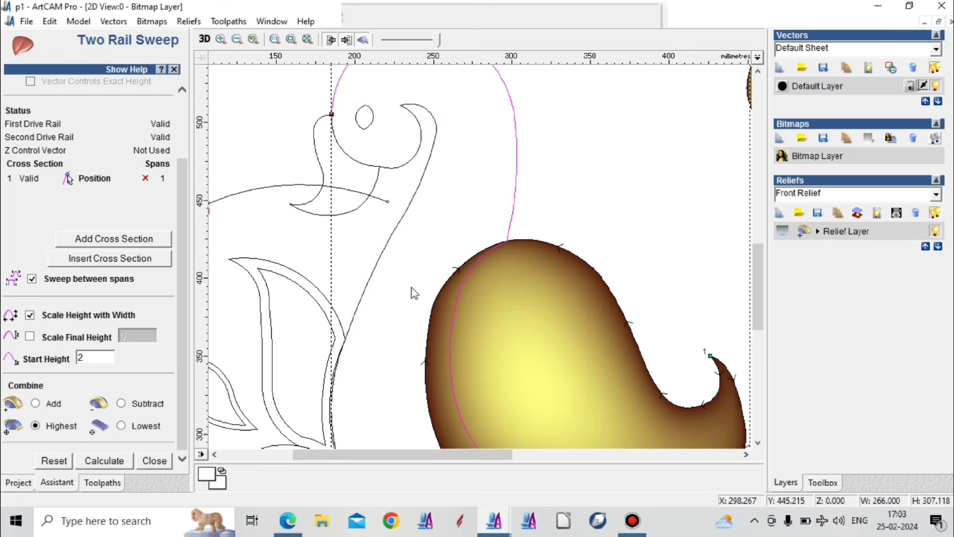
{"action": "left_click", "coordinate": [160, 467]}
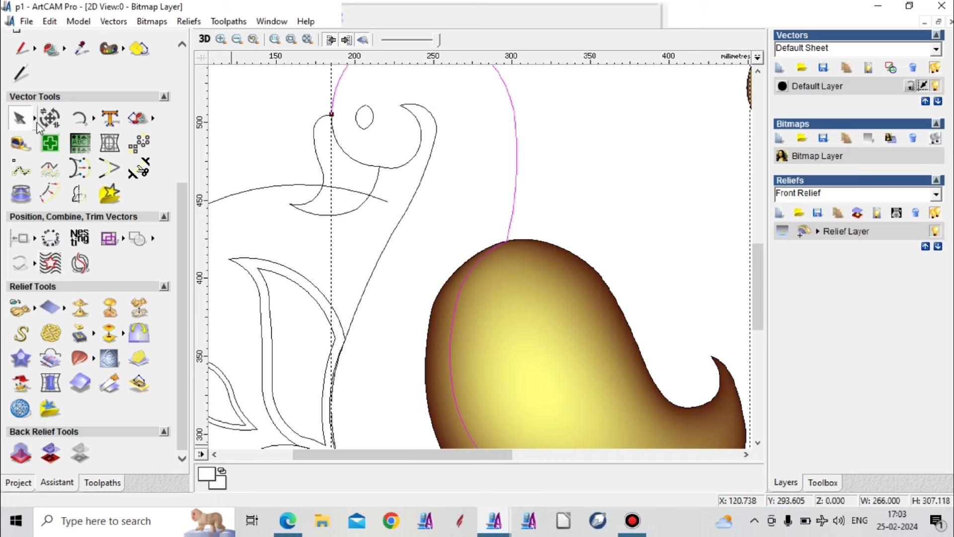
{"action": "left_click", "coordinate": [36, 121]}
{"action": "left_click", "coordinate": [72, 119]}
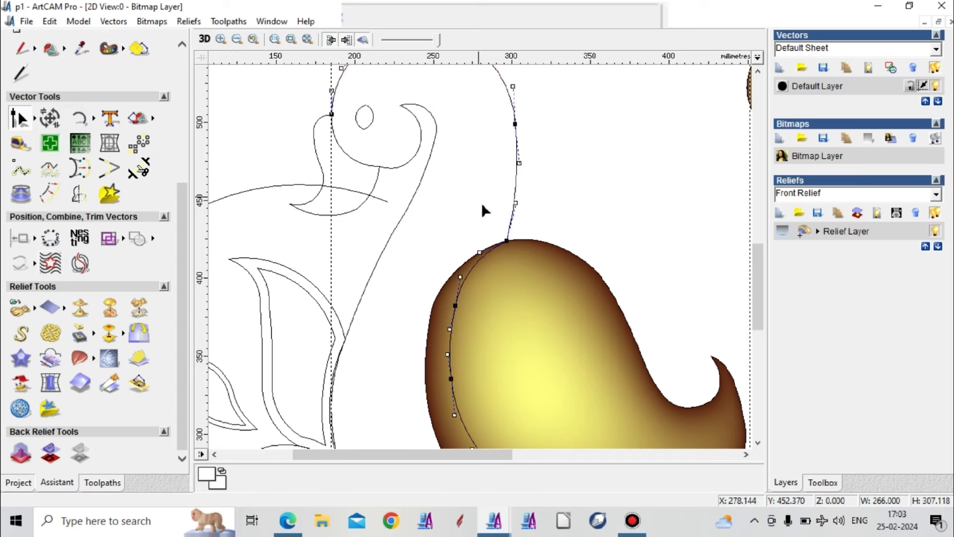
{"action": "right_click", "coordinate": [508, 241]}
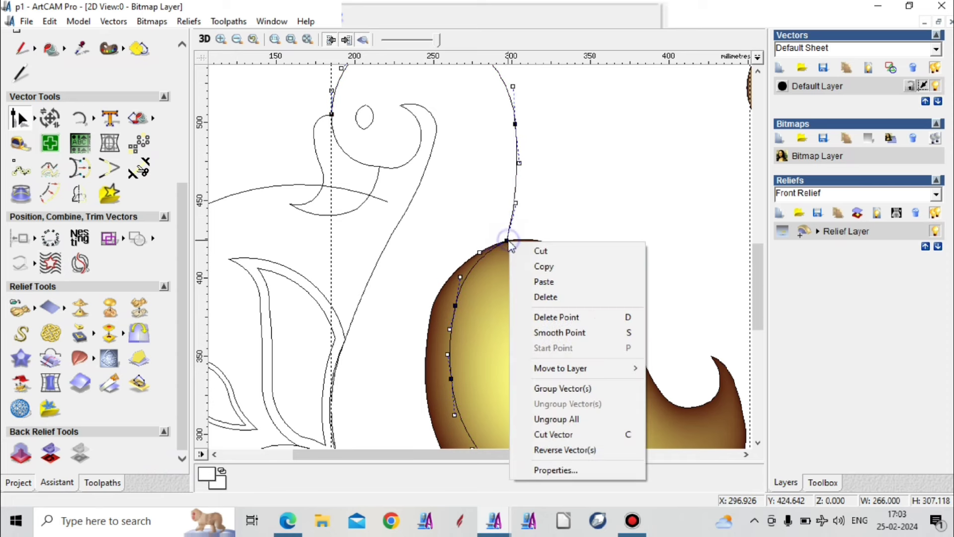
{"action": "left_click", "coordinate": [558, 435]}
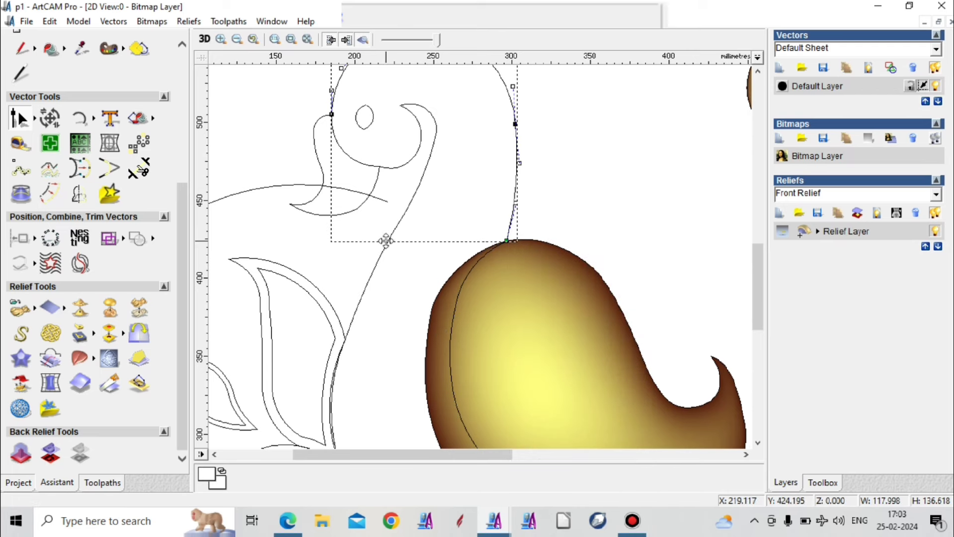
Step: Cut the front neck-and-breast outline at the node partway down the neck, just below beak level
{"action": "right_click", "coordinate": [386, 240]}
{"action": "left_click", "coordinate": [386, 243]}
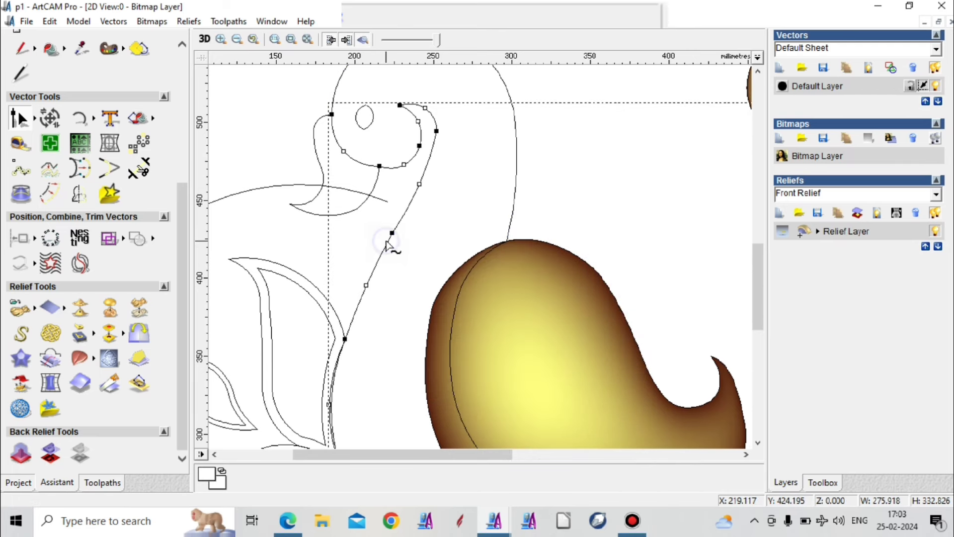
{"action": "right_click", "coordinate": [392, 233]}
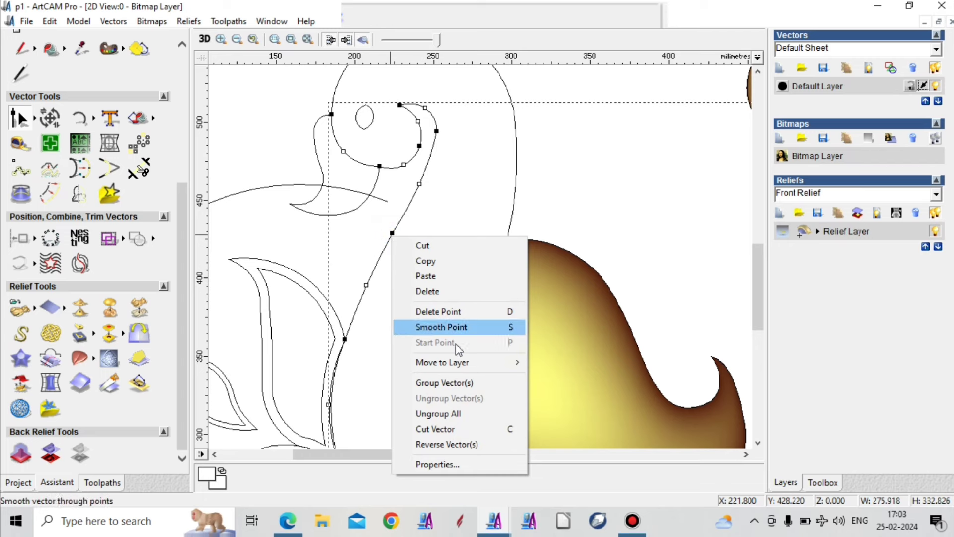
{"action": "left_click", "coordinate": [459, 428]}
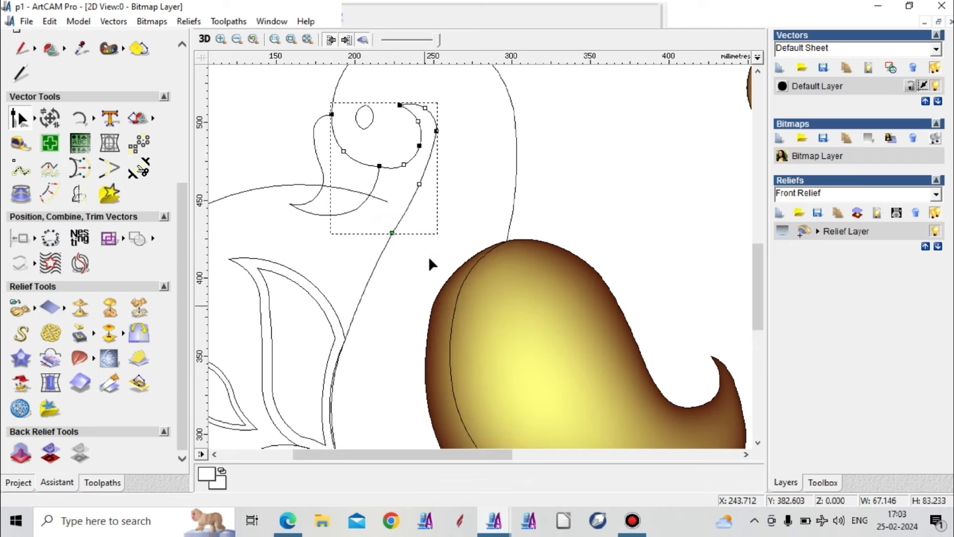
Step: Cut the face and neck outline at the pointed tip of the curl behind the eye
{"action": "scroll", "coordinate": [477, 284], "scroll_direction": "down", "scroll_amount": 3}
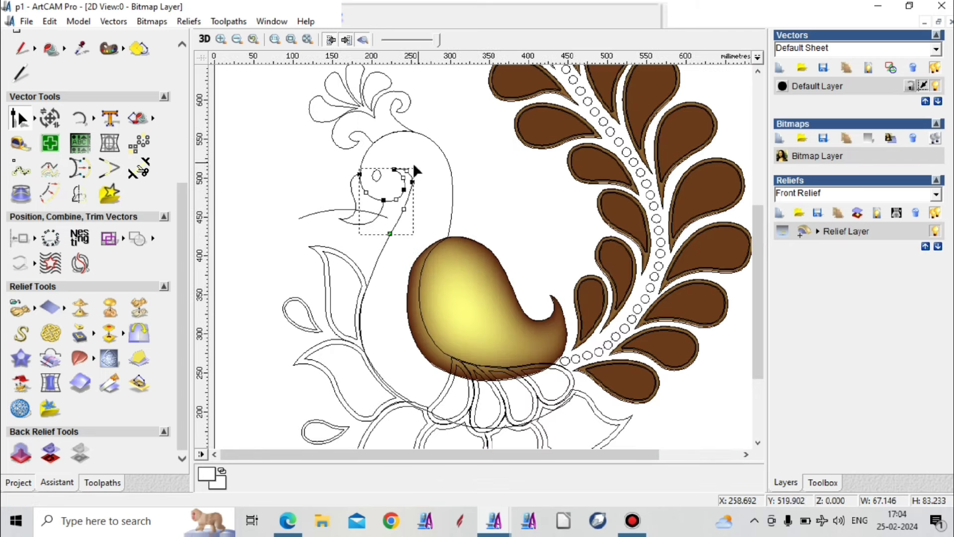
{"action": "scroll", "coordinate": [412, 189], "scroll_direction": "up", "scroll_amount": 3}
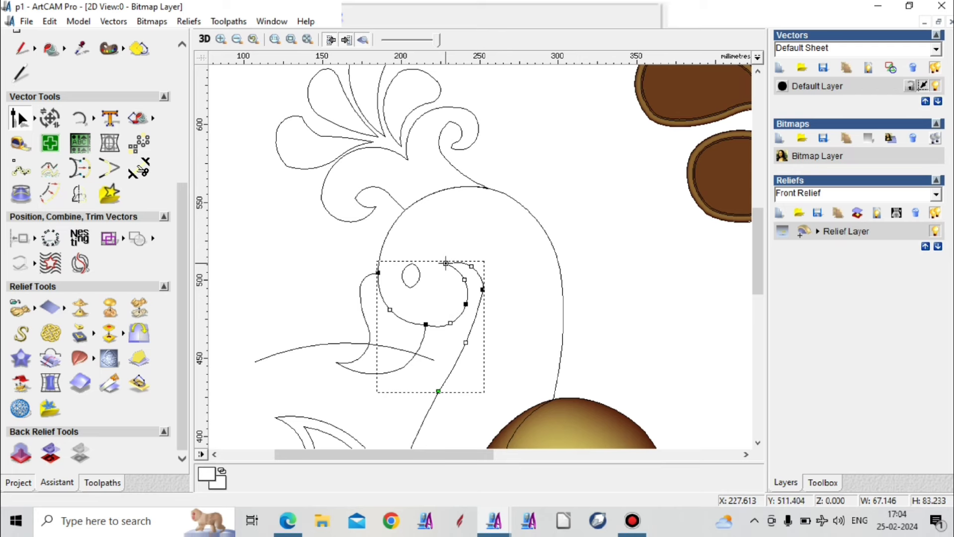
{"action": "right_click", "coordinate": [447, 263]}
{"action": "left_click", "coordinate": [497, 457]}
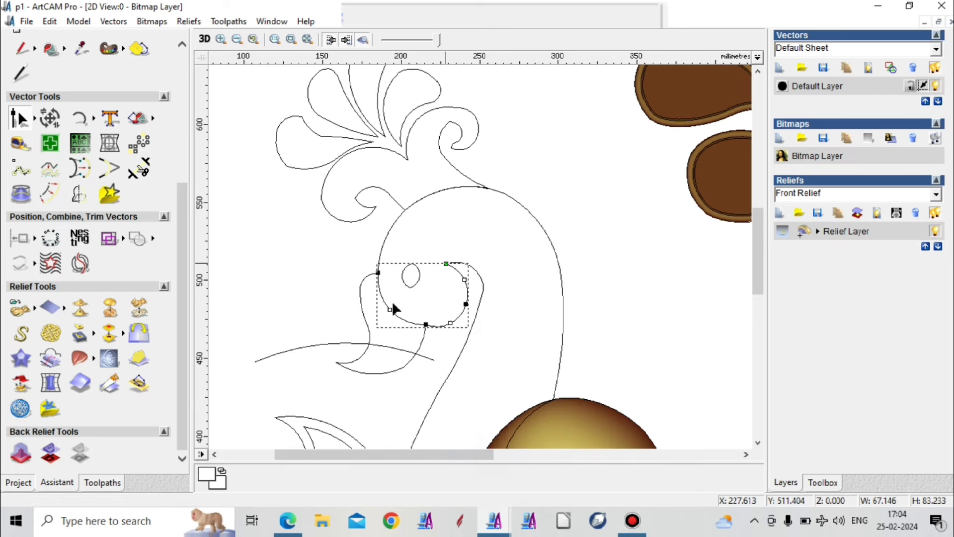
Step: Cut the head outline at the node where the crest's small front curl joins it, and deselect the vectors
{"action": "left_click", "coordinate": [387, 244]}
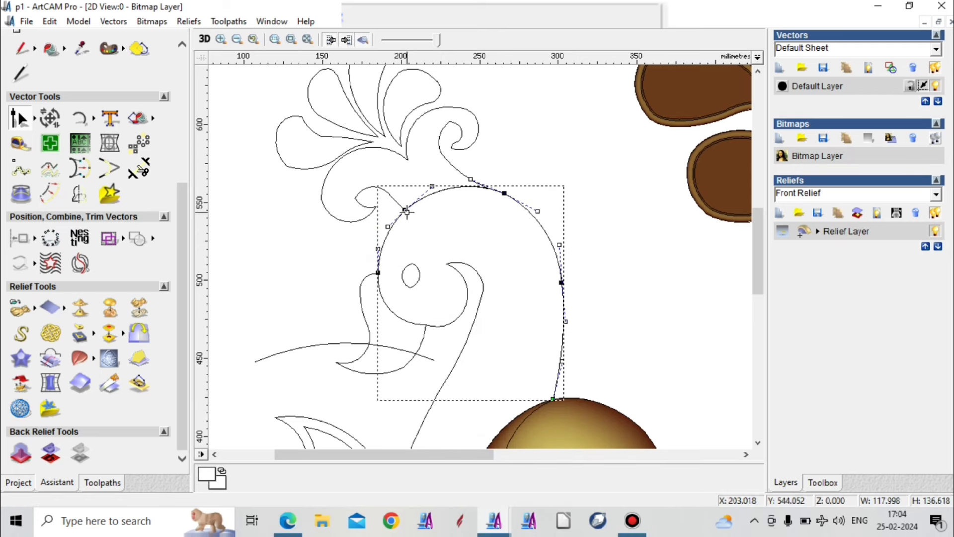
{"action": "right_click", "coordinate": [406, 209]}
{"action": "left_click", "coordinate": [490, 404]}
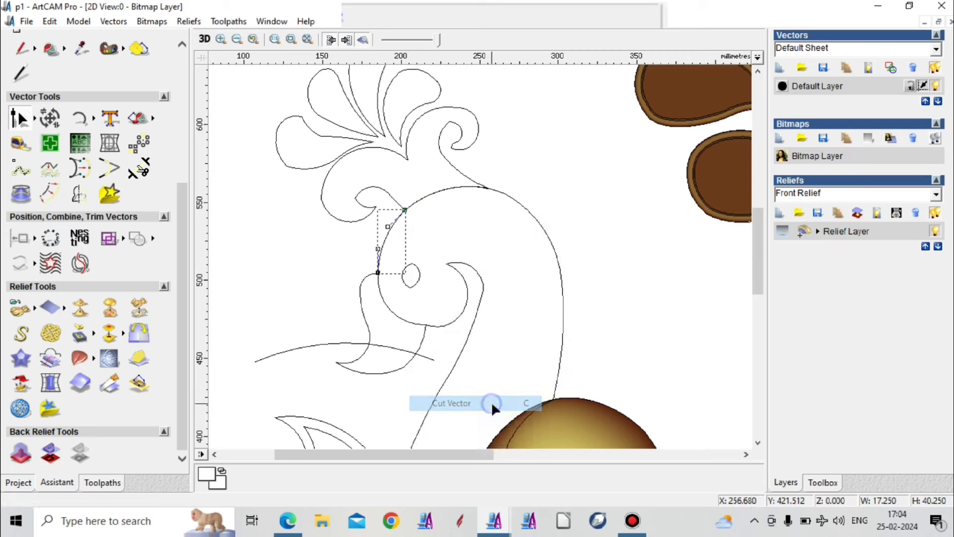
{"action": "left_click", "coordinate": [618, 320]}
{"action": "scroll", "coordinate": [474, 236], "scroll_direction": "down", "scroll_amount": 2}
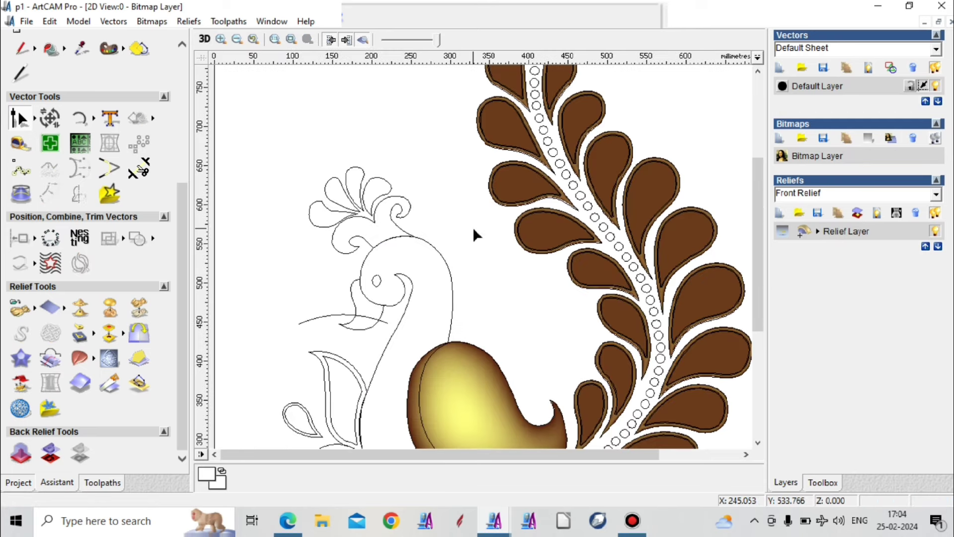
Step: Start a Two Rail Sweep with the back-of-neck outline as the top rail and the upper front neck outline as the bottom rail
{"action": "left_click", "coordinate": [451, 323]}
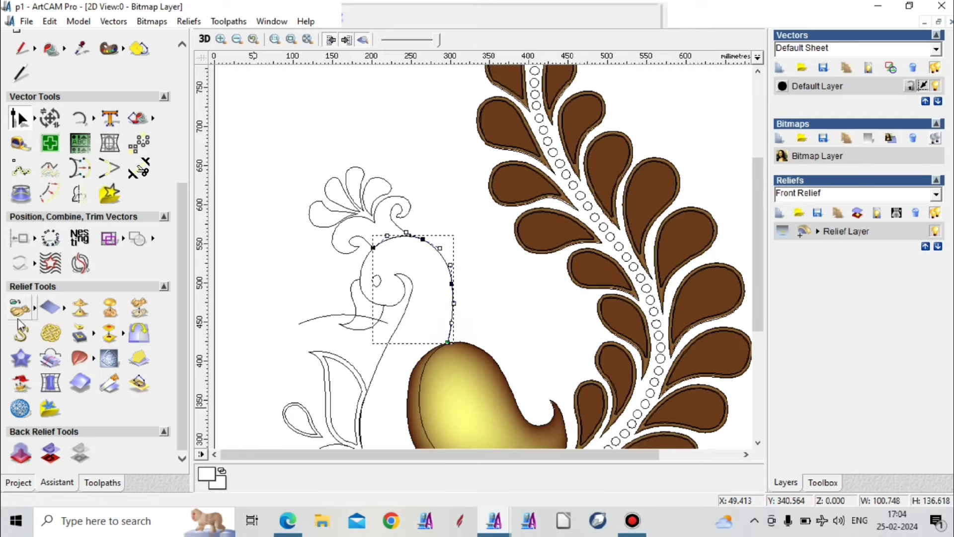
{"action": "left_click", "coordinate": [80, 358]}
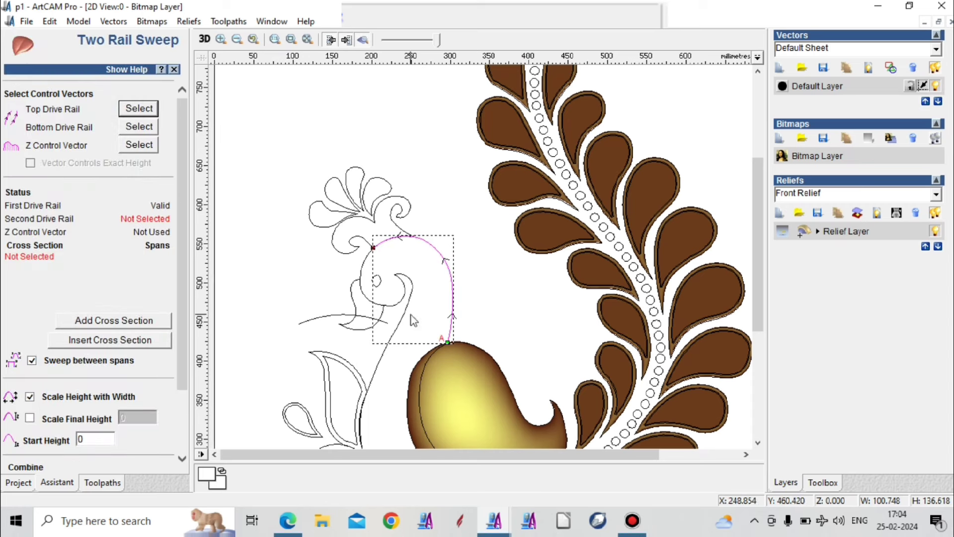
{"action": "left_click", "coordinate": [405, 304]}
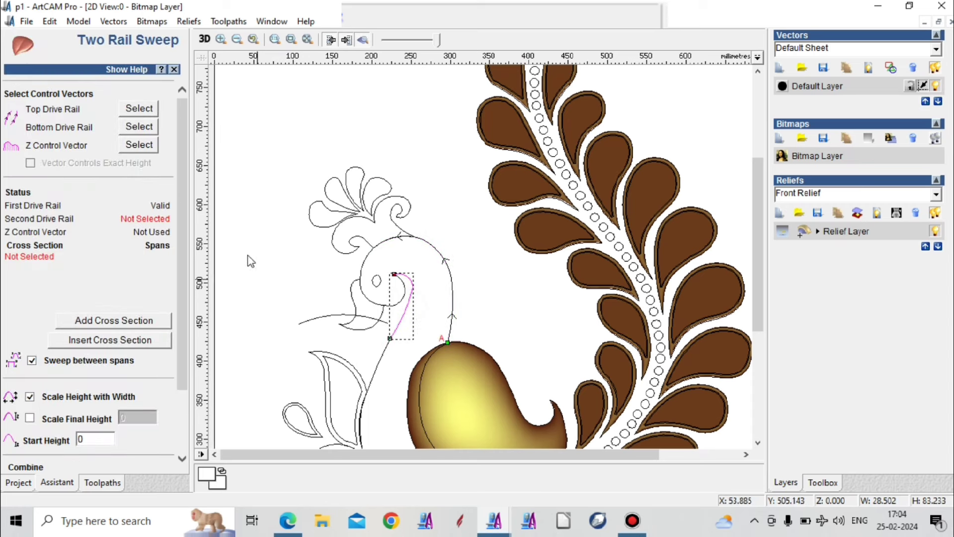
{"action": "left_click", "coordinate": [149, 125]}
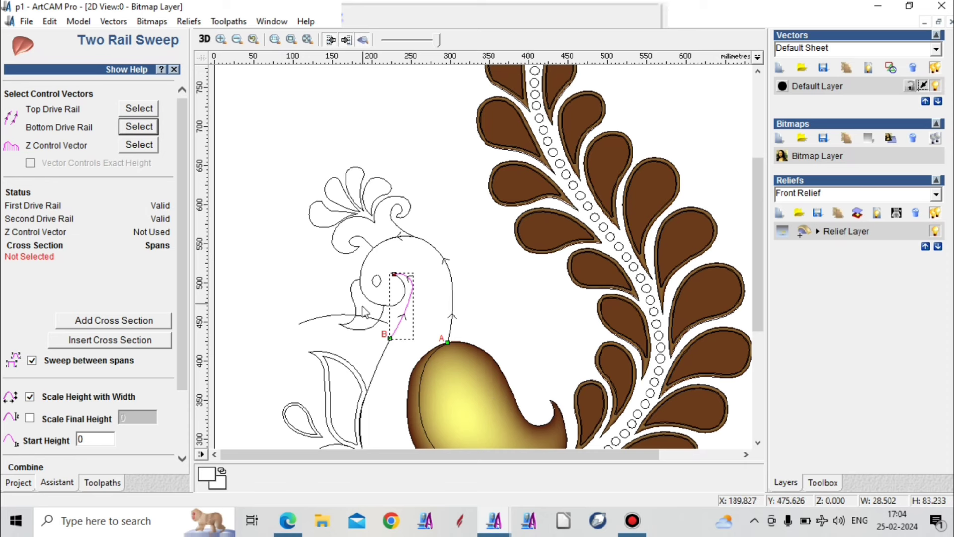
Step: Sweep the neck using the shallow arc as cross section, start height 2 and Highest combining, and check the relief in 3D
{"action": "left_click", "coordinate": [330, 317]}
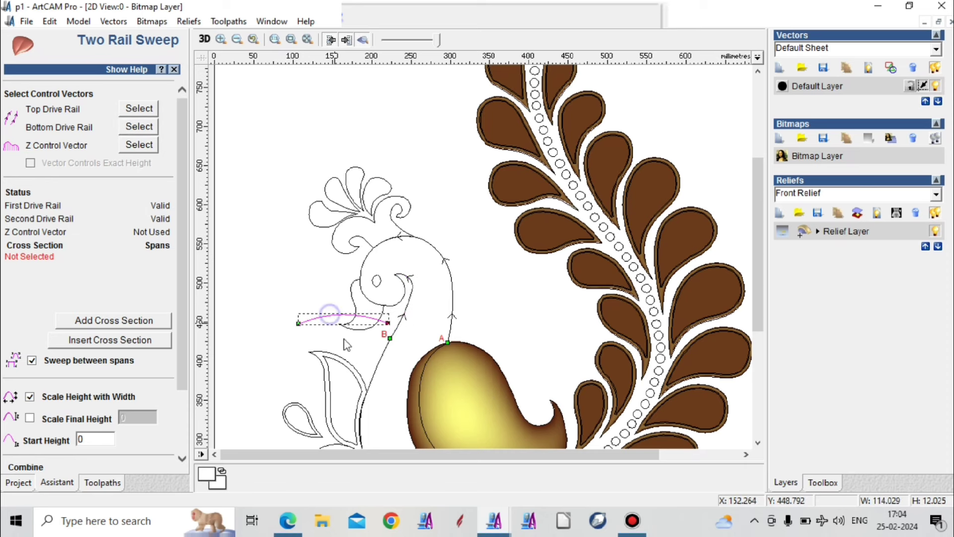
{"action": "left_click", "coordinate": [186, 402]}
{"action": "double_click", "coordinate": [90, 353]}
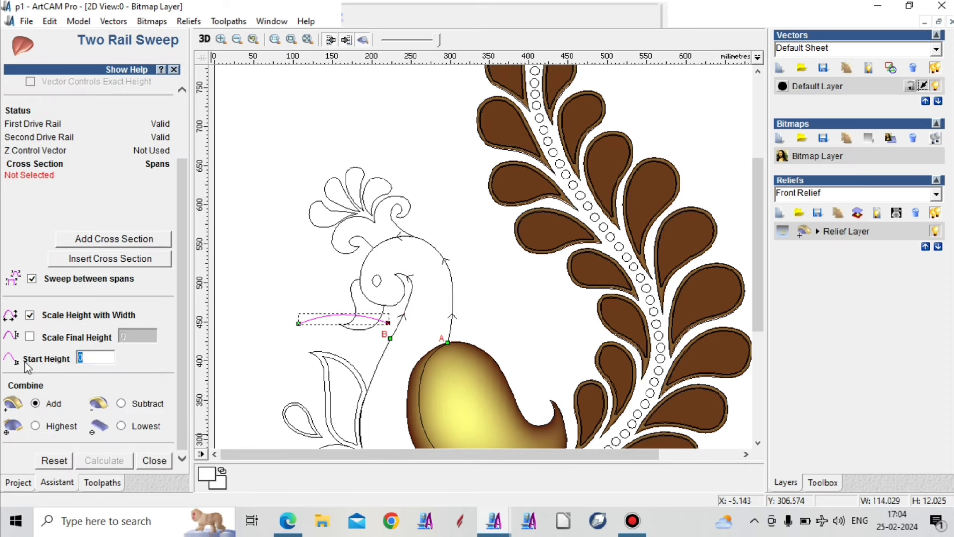
{"action": "left_click", "coordinate": [36, 426]}
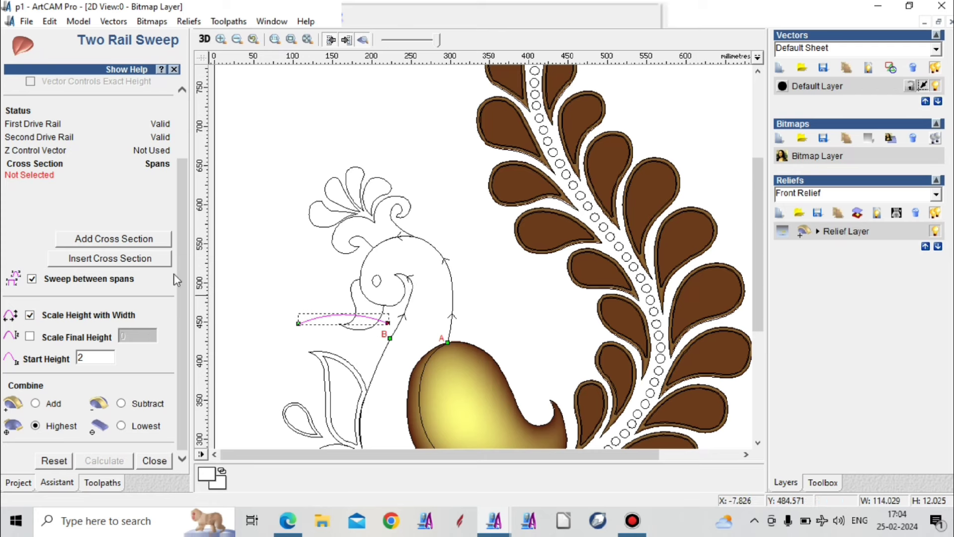
{"action": "left_click", "coordinate": [156, 243]}
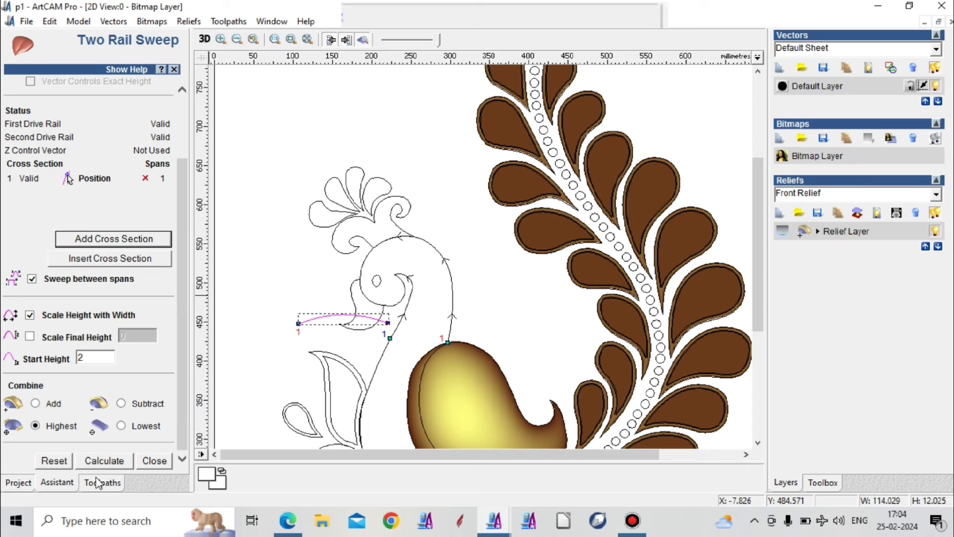
{"action": "left_click", "coordinate": [106, 461]}
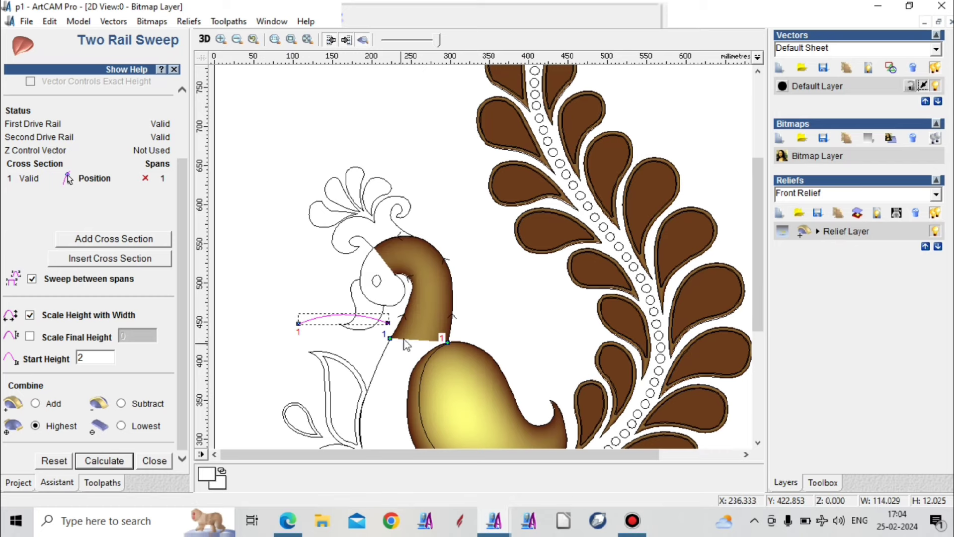
{"action": "left_click", "coordinate": [204, 38]}
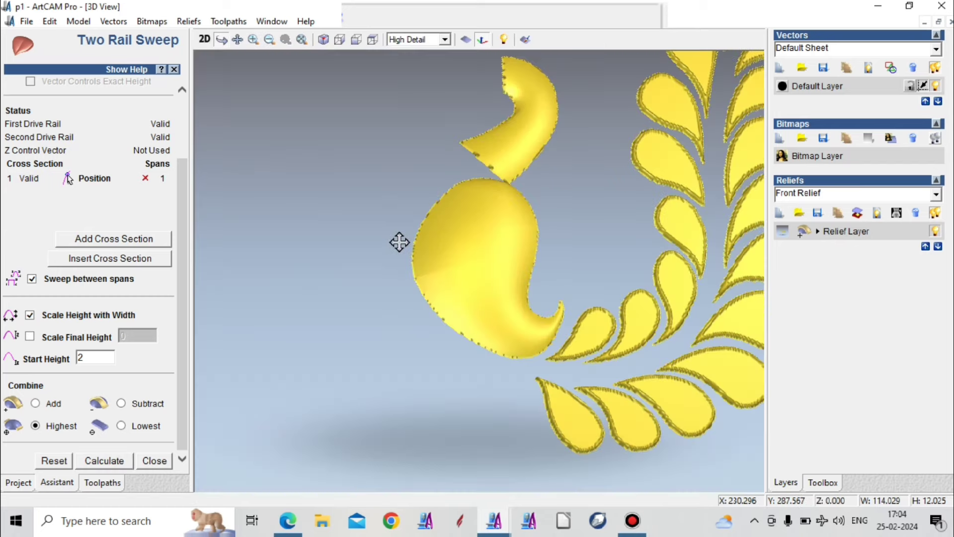
{"action": "left_click_drag", "start_coordinate": [398, 240], "coordinate": [374, 193]}
{"action": "left_click_drag", "start_coordinate": [517, 254], "coordinate": [543, 151]}
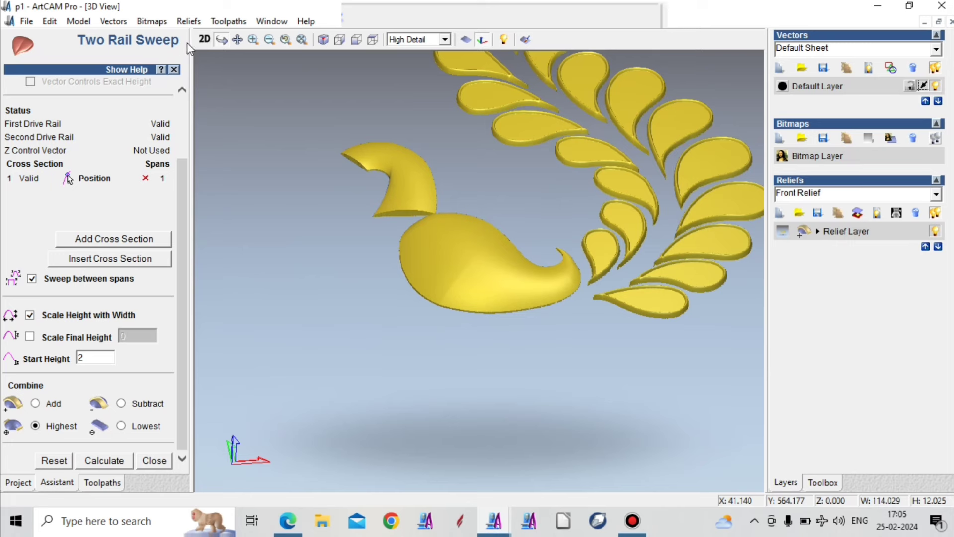
Step: Try to sweep the head between the lower face curve as top rail and the forehead curve as bottom rail, keeping the arc cross section
{"action": "left_click", "coordinate": [205, 39]}
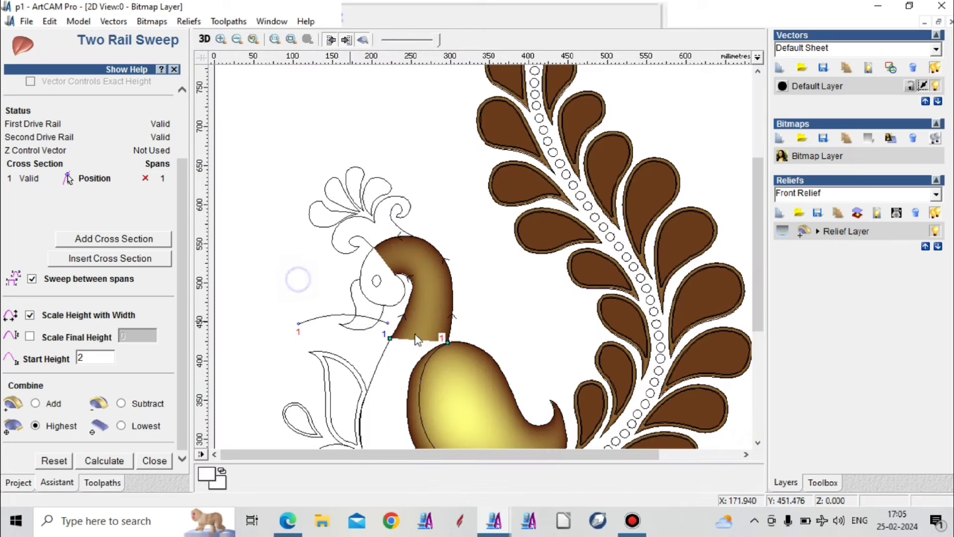
{"action": "scroll", "coordinate": [417, 340], "scroll_direction": "up", "scroll_amount": 2}
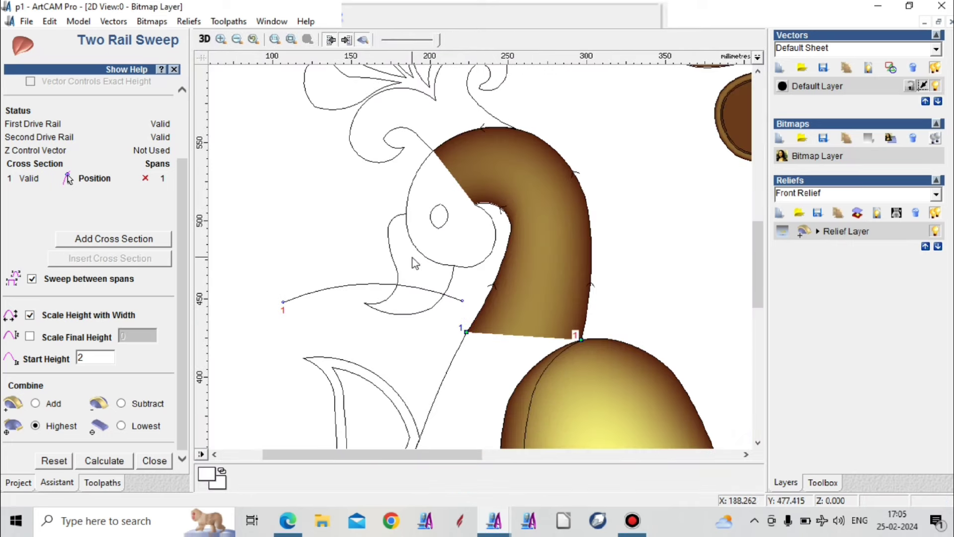
{"action": "left_click", "coordinate": [427, 261]}
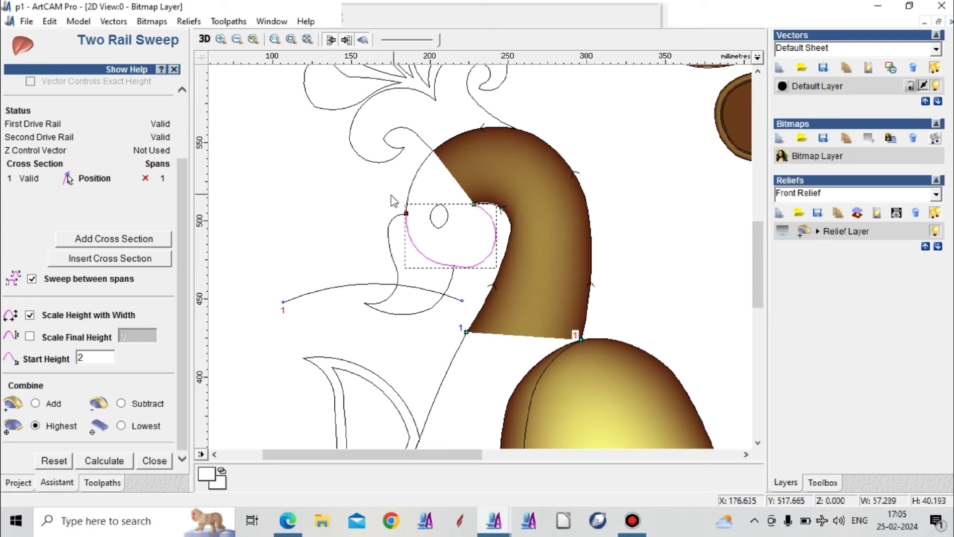
{"action": "scroll", "coordinate": [183, 131], "scroll_direction": "up", "scroll_amount": 3}
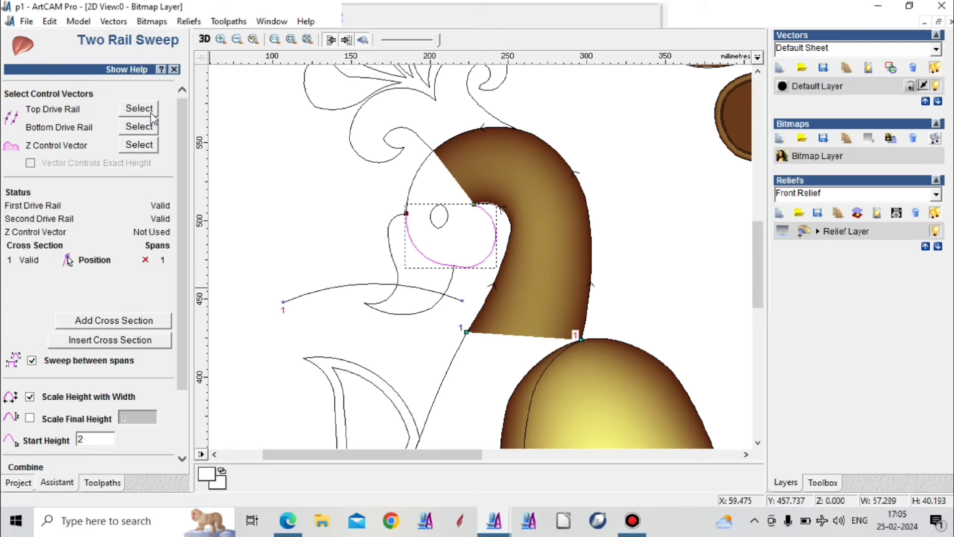
{"action": "left_click", "coordinate": [426, 169]}
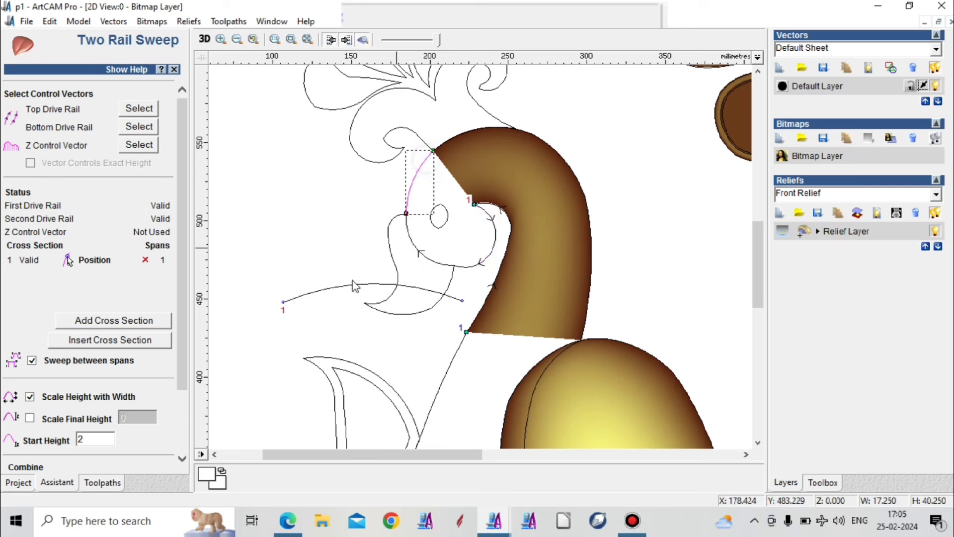
{"action": "left_click", "coordinate": [138, 127]}
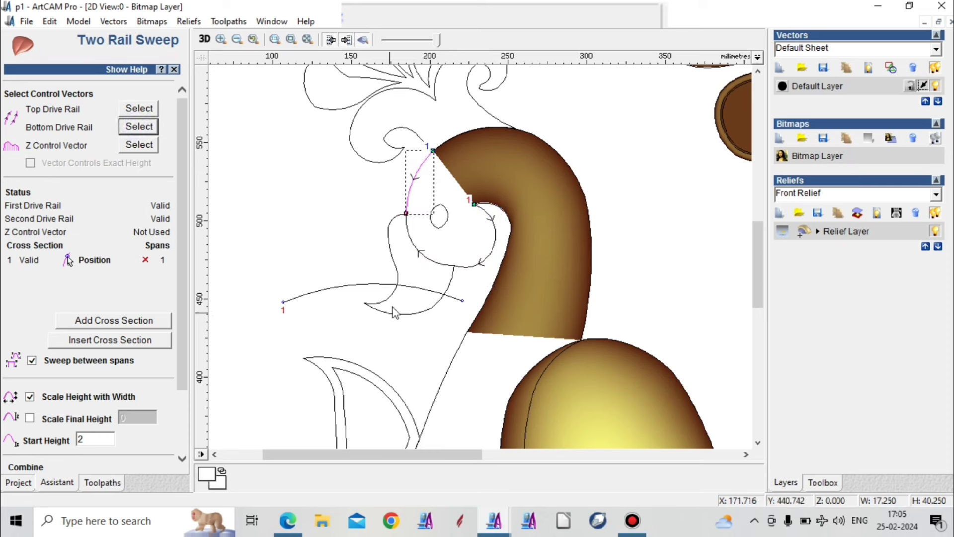
{"action": "scroll", "coordinate": [186, 427], "scroll_direction": "down", "scroll_amount": 3}
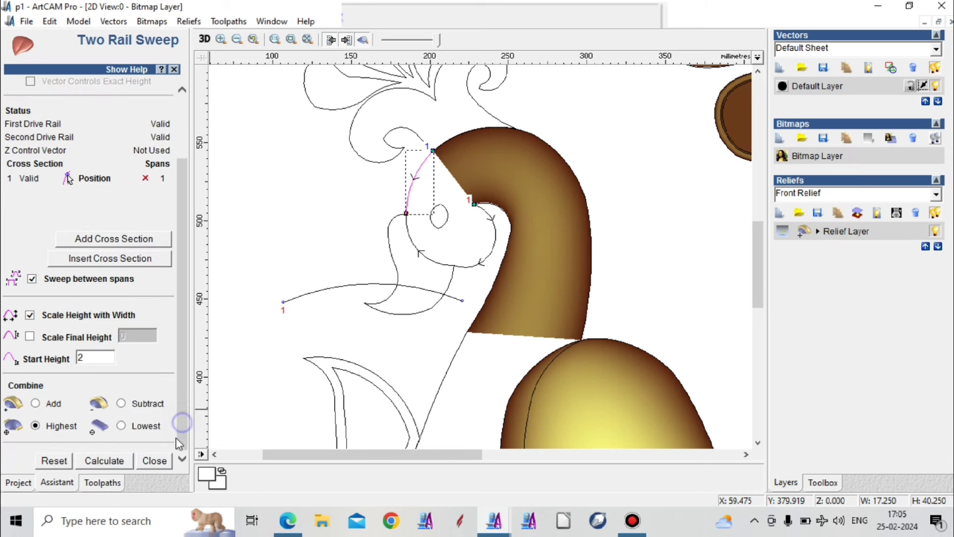
{"action": "left_click", "coordinate": [128, 462]}
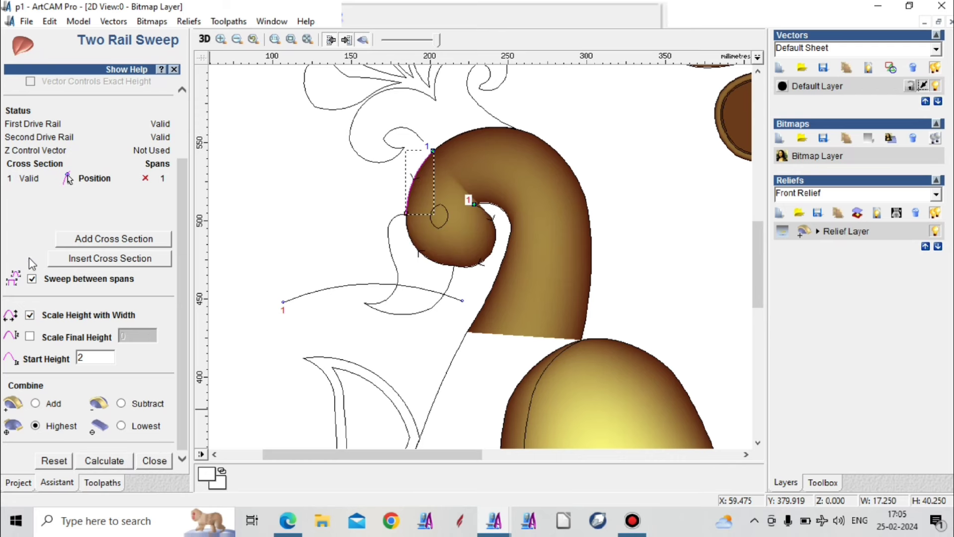
Step: Examine in 3D where the swept head meets the neck, and undo the head sweep
{"action": "left_click", "coordinate": [207, 42]}
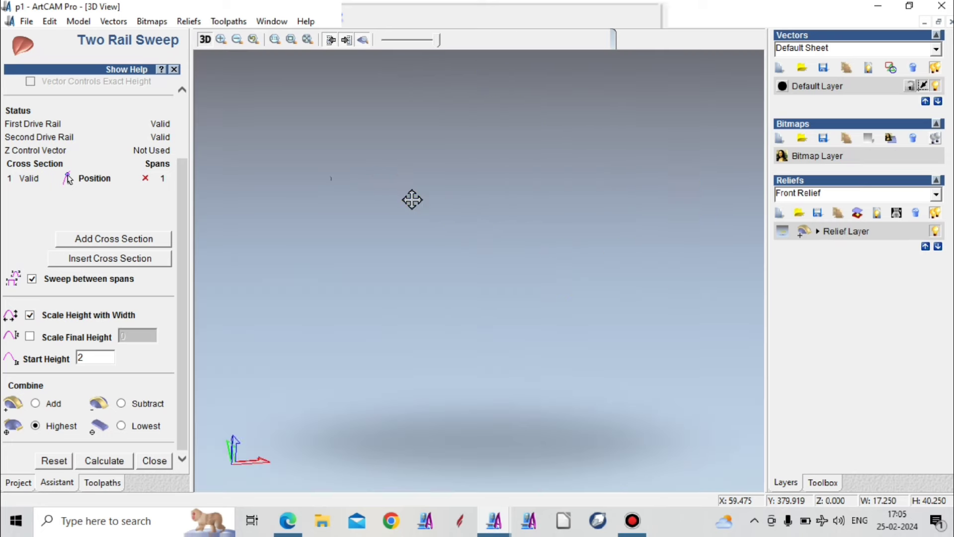
{"action": "scroll", "coordinate": [405, 206], "scroll_direction": "up", "scroll_amount": 2}
{"action": "scroll", "coordinate": [405, 278], "scroll_direction": "up", "scroll_amount": 3}
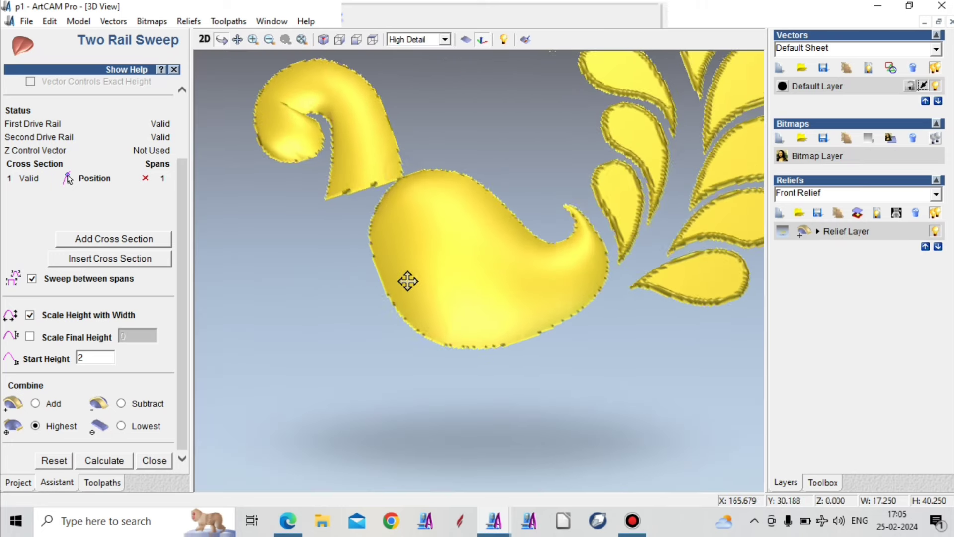
{"action": "middle_click_drag", "start_coordinate": [284, 105], "coordinate": [300, 130]}
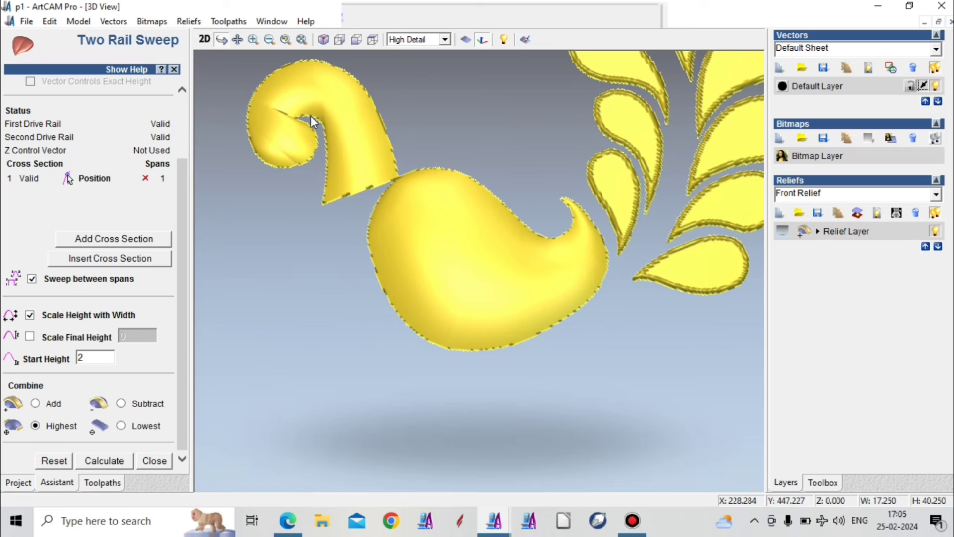
{"action": "left_click", "coordinate": [205, 40]}
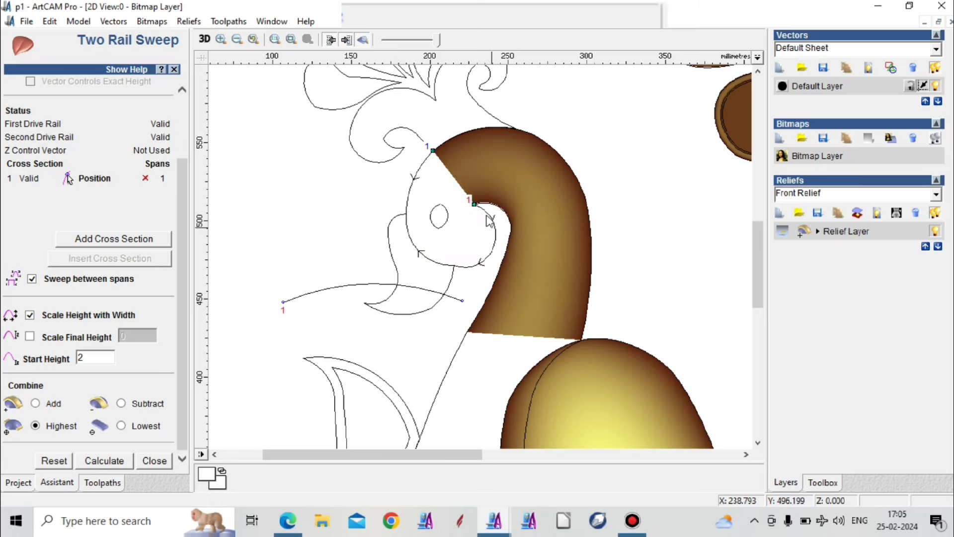
Step: Duplicate the lower face curve in place by copying and pasting it
{"action": "scroll", "coordinate": [489, 219], "scroll_direction": "up", "scroll_amount": 1}
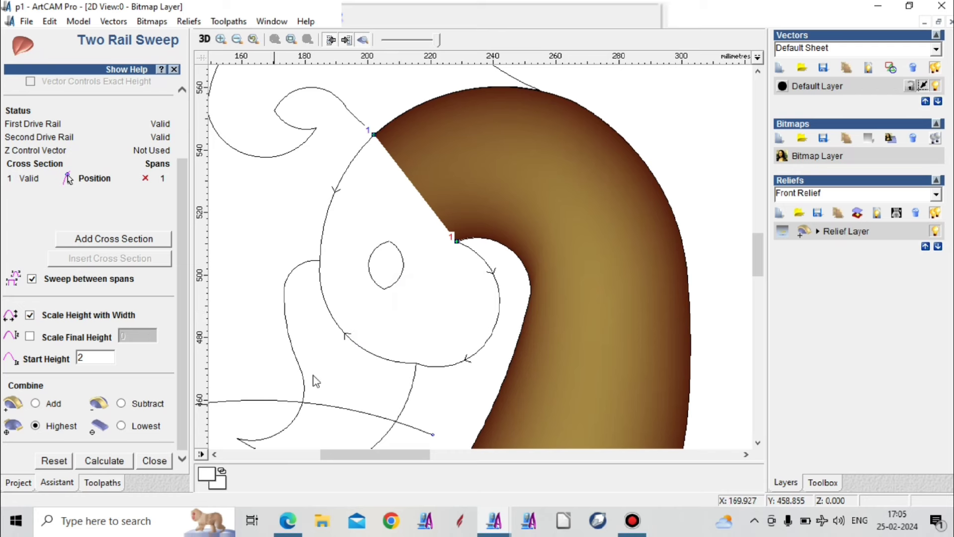
{"action": "left_click", "coordinate": [474, 254]}
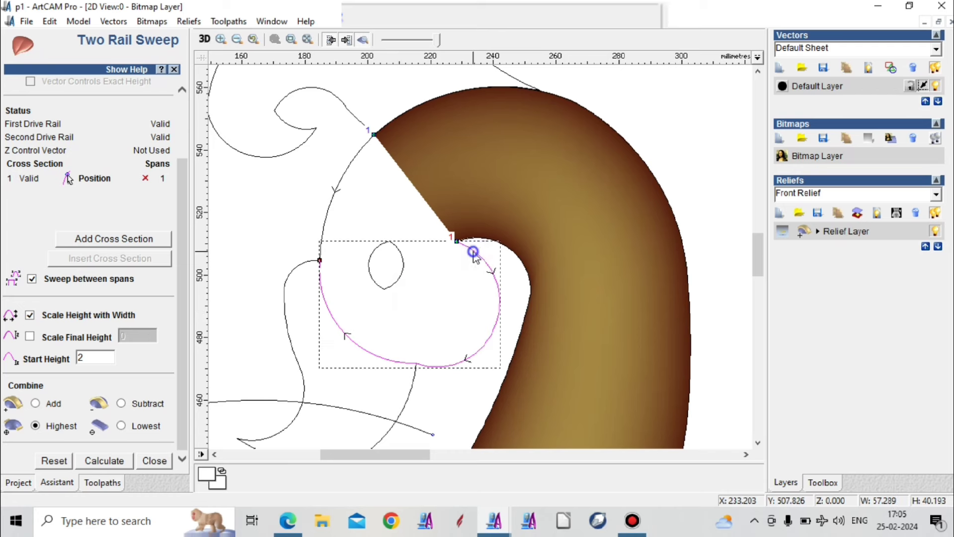
{"action": "right_click", "coordinate": [474, 309]}
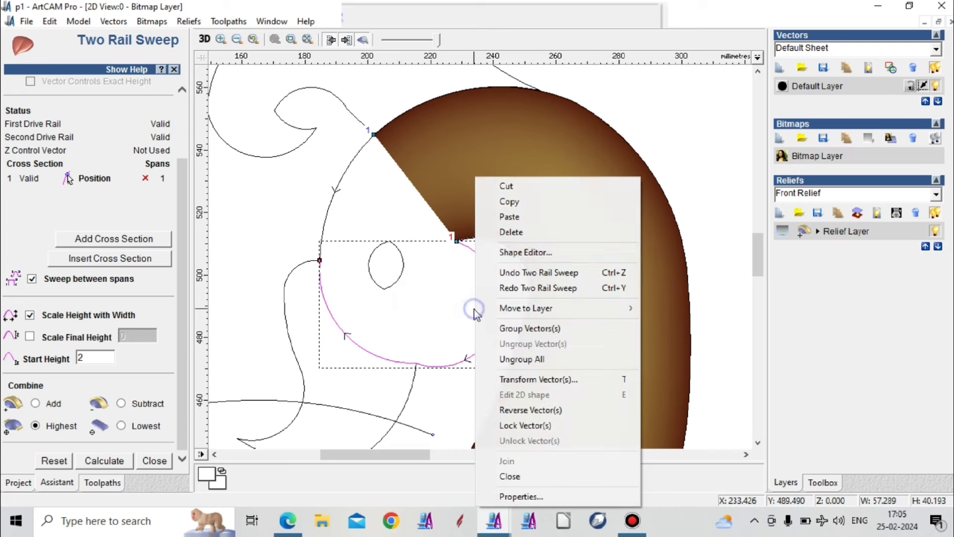
{"action": "left_click", "coordinate": [522, 201]}
{"action": "right_click", "coordinate": [462, 178]}
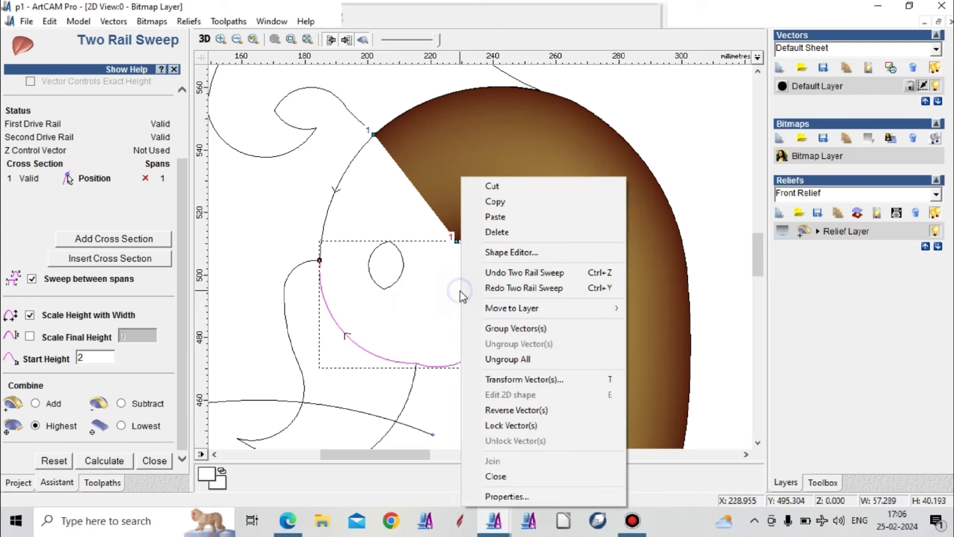
{"action": "left_click", "coordinate": [496, 217]}
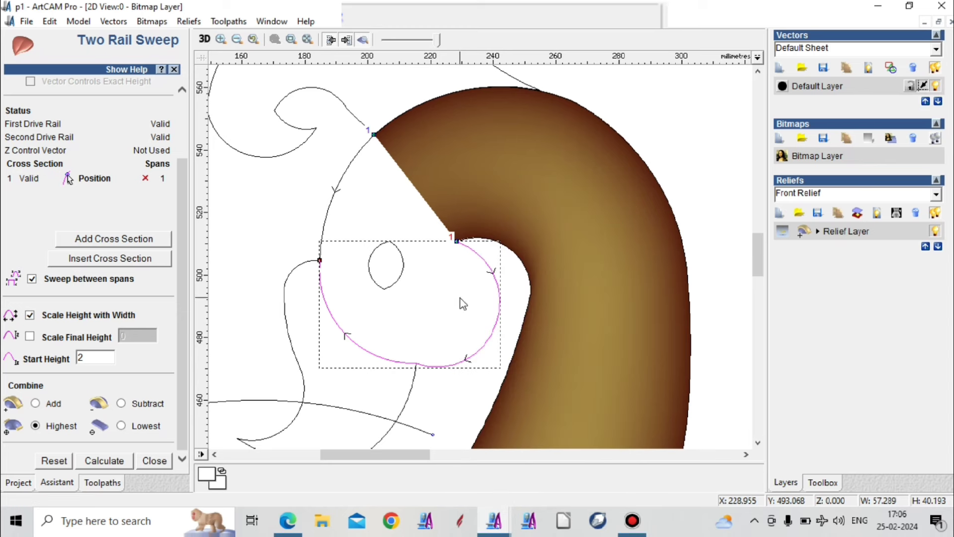
Step: Reshape the duplicated face curve so that its end behind the eye reaches up into the neck relief, and adjust that span's curvature
{"action": "double_click", "coordinate": [475, 255]}
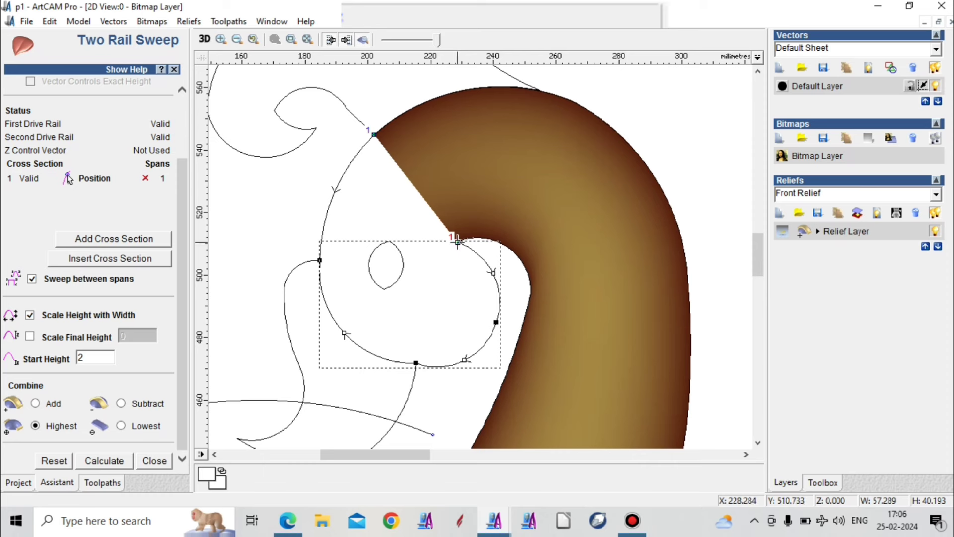
{"action": "left_click_drag", "start_coordinate": [458, 242], "coordinate": [497, 269]}
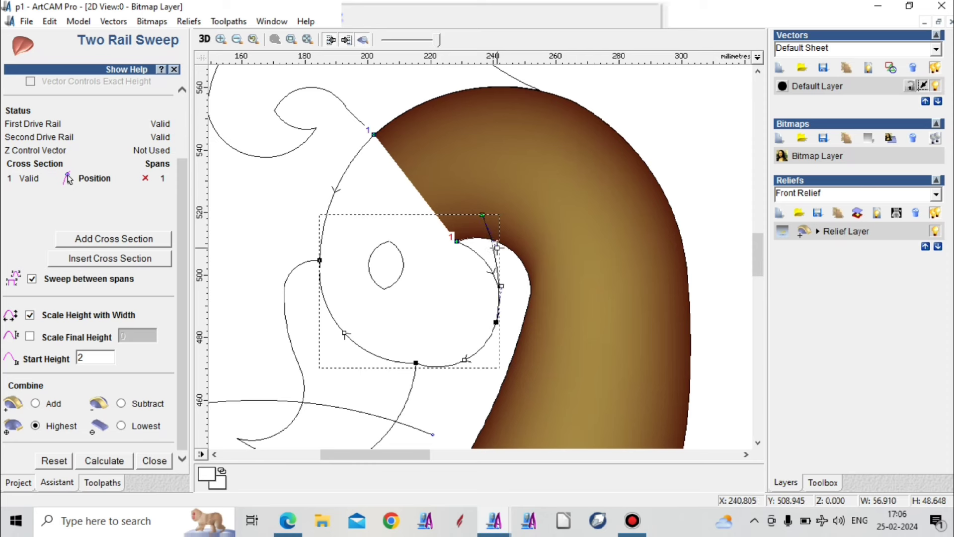
{"action": "left_click_drag", "start_coordinate": [497, 247], "coordinate": [470, 244]}
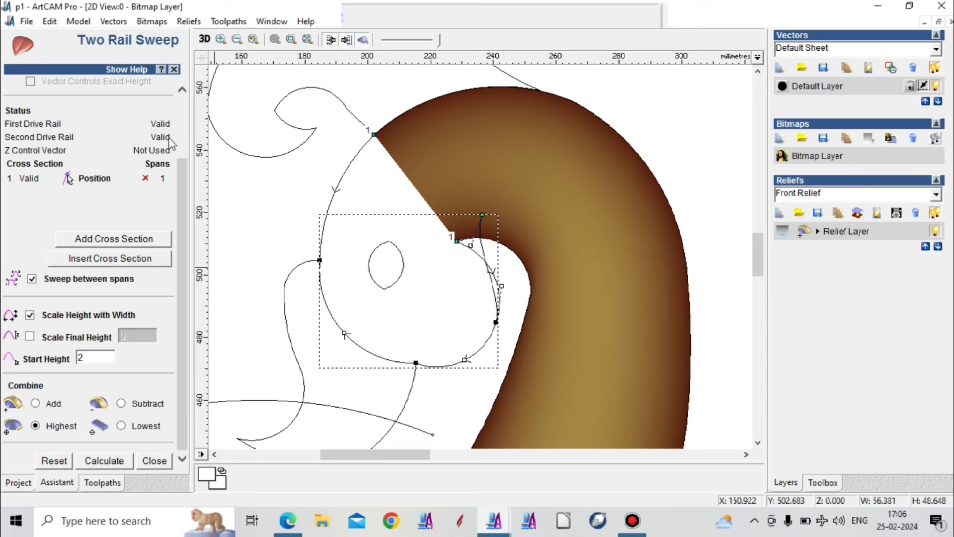
Step: Sweep the head between the forehead curve as top rail and the reshaped face curve as bottom rail, with start height 2 and Highest combining
{"action": "scroll", "coordinate": [185, 121], "scroll_direction": "up", "scroll_amount": 3}
{"action": "left_click", "coordinate": [138, 126]}
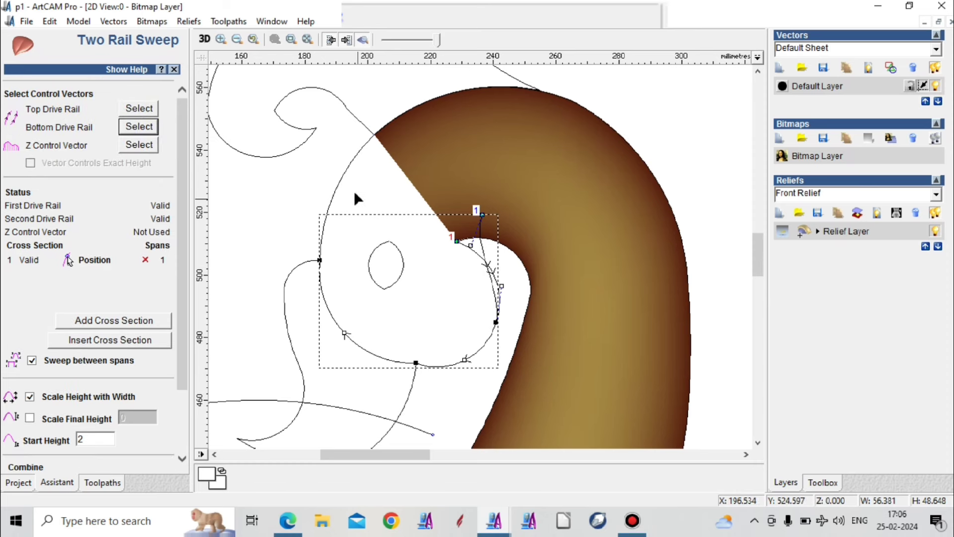
{"action": "left_click", "coordinate": [343, 170]}
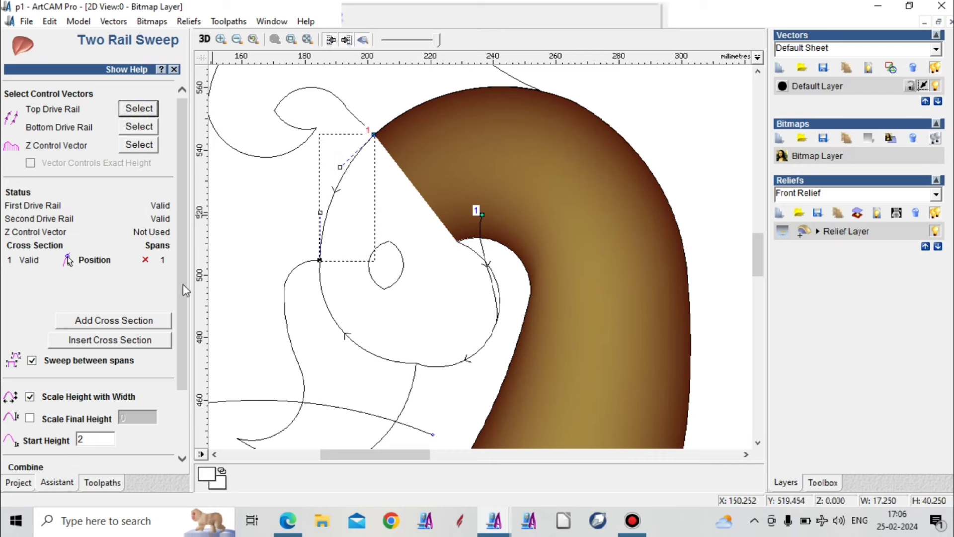
{"action": "left_click_drag", "start_coordinate": [180, 318], "coordinate": [180, 411]}
{"action": "scroll", "coordinate": [395, 252], "scroll_direction": "down", "scroll_amount": 3}
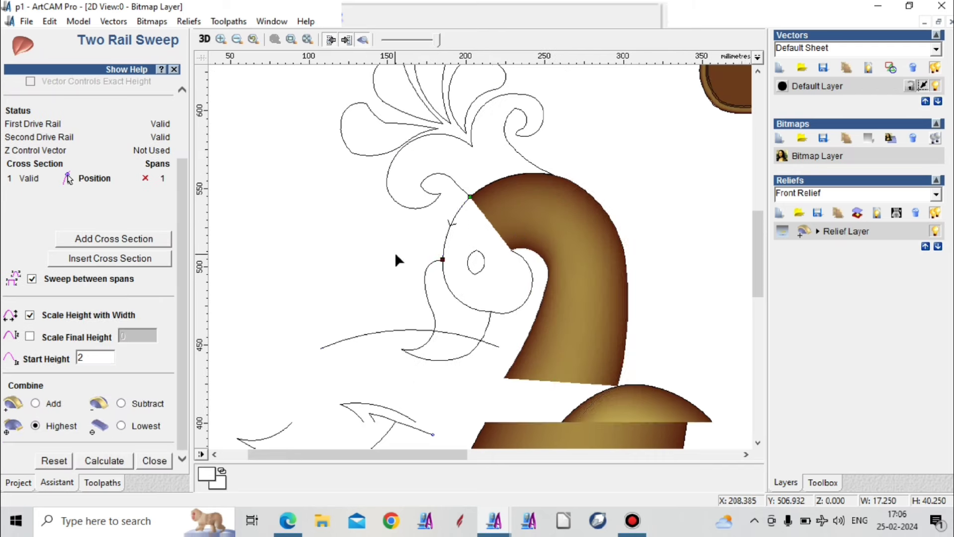
{"action": "left_click", "coordinate": [118, 461]}
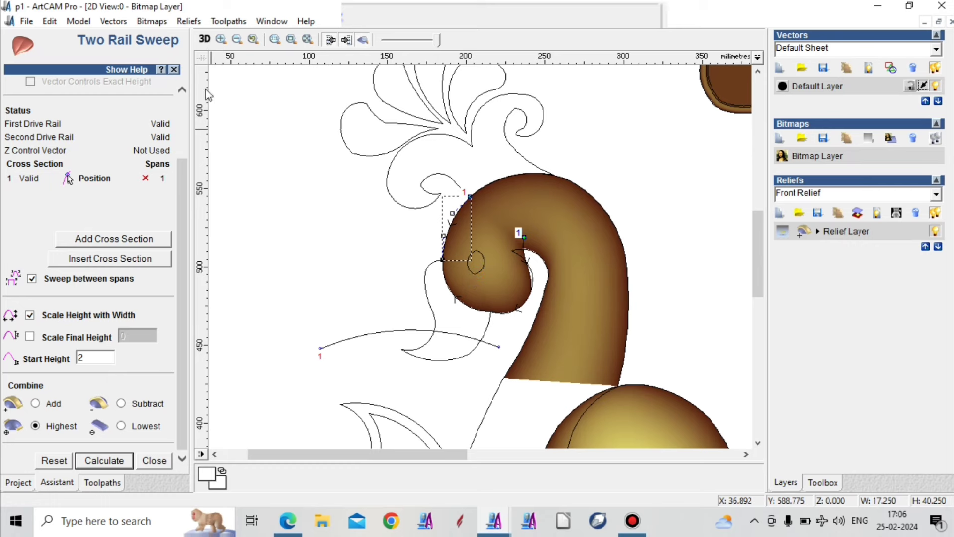
Step: Inspect the re-swept head in 3D around its joint with the neck, and undo that sweep
{"action": "left_click", "coordinate": [205, 39]}
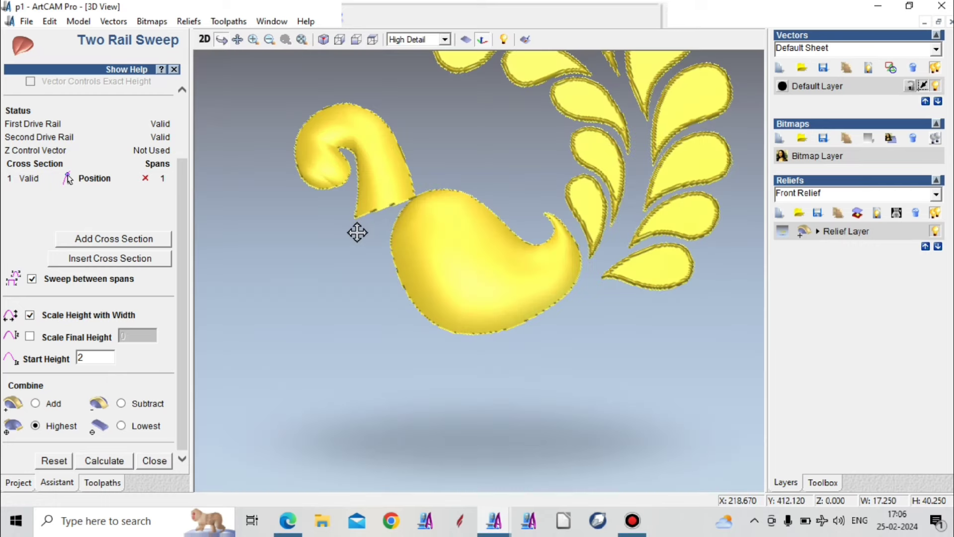
{"action": "left_click_drag", "start_coordinate": [387, 196], "coordinate": [335, 155]}
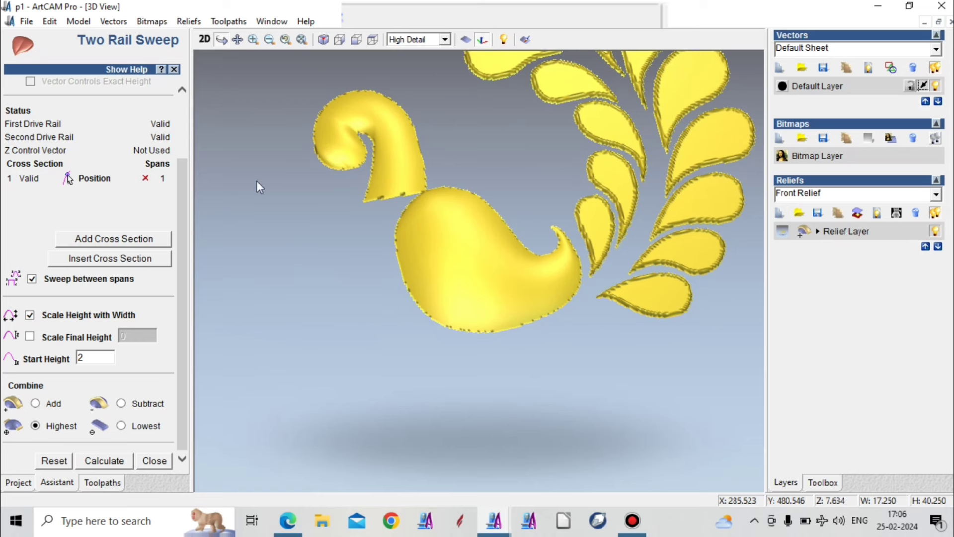
{"action": "left_click", "coordinate": [206, 40]}
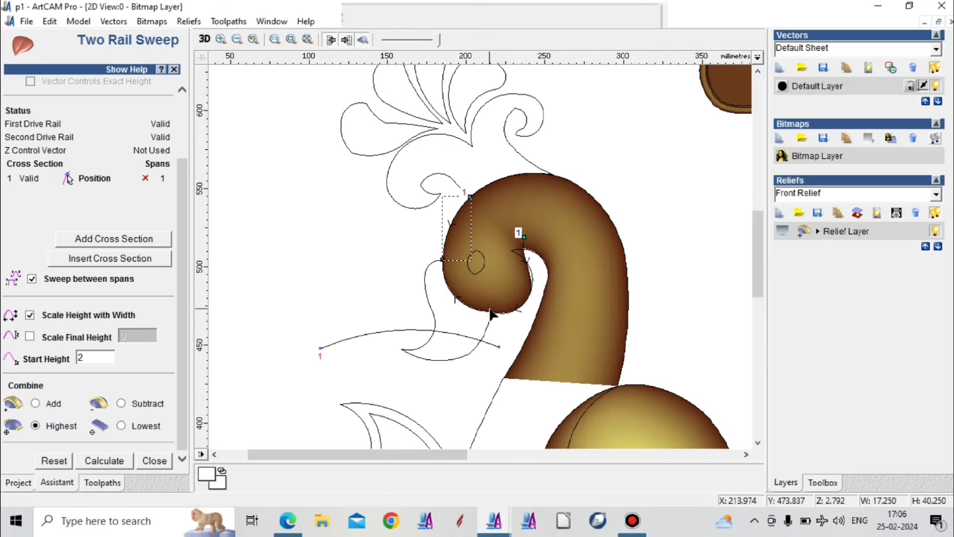
{"action": "scroll", "coordinate": [489, 310], "scroll_direction": "up", "scroll_amount": 2}
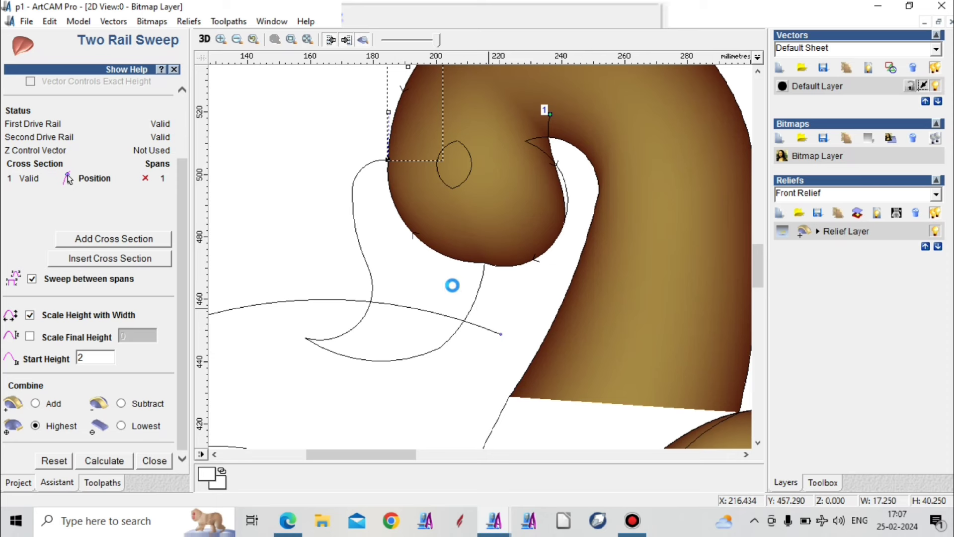
Step: Smooth the point of the duplicated face curve at the lower beak joint, and recalculate the two rail head sweep
{"action": "left_click", "coordinate": [494, 264]}
{"action": "left_click", "coordinate": [485, 265]}
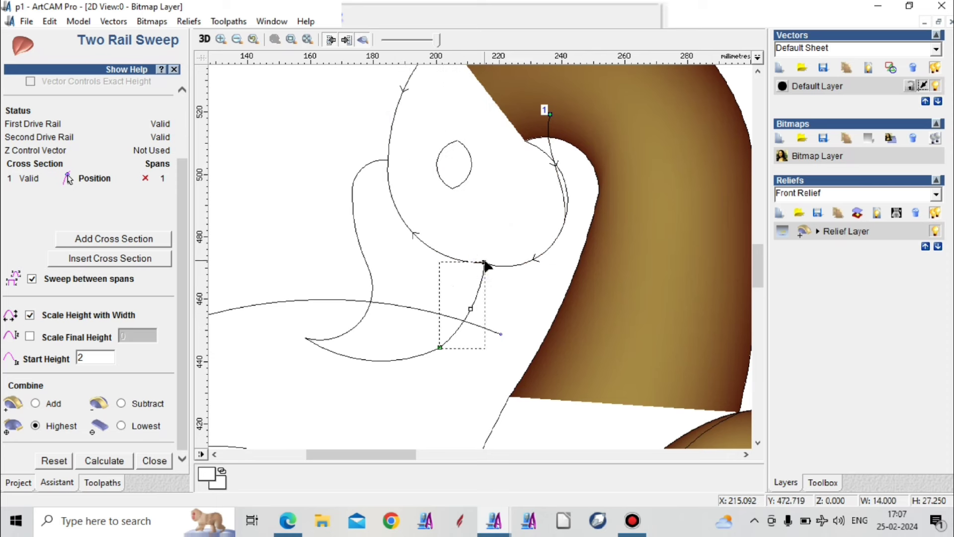
{"action": "left_click", "coordinate": [493, 264]}
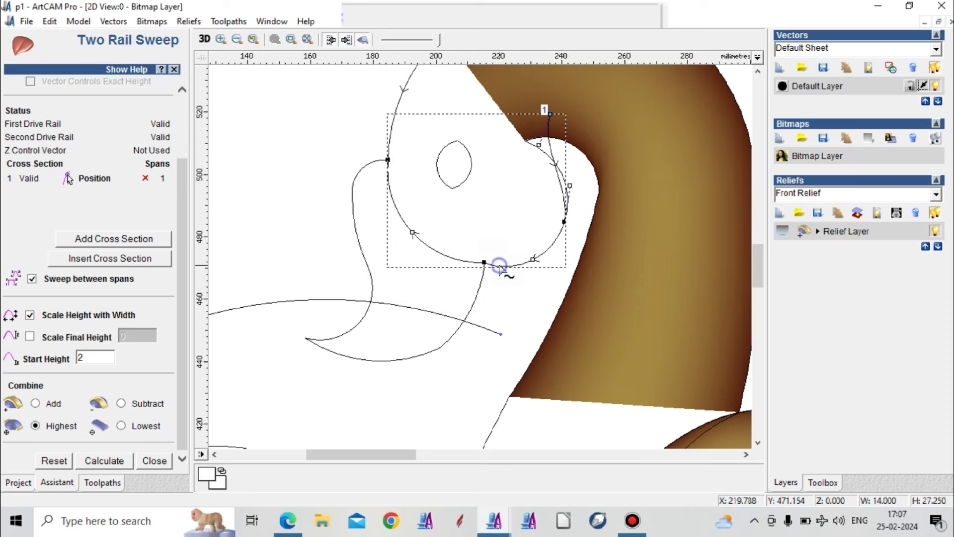
{"action": "right_click", "coordinate": [485, 264]}
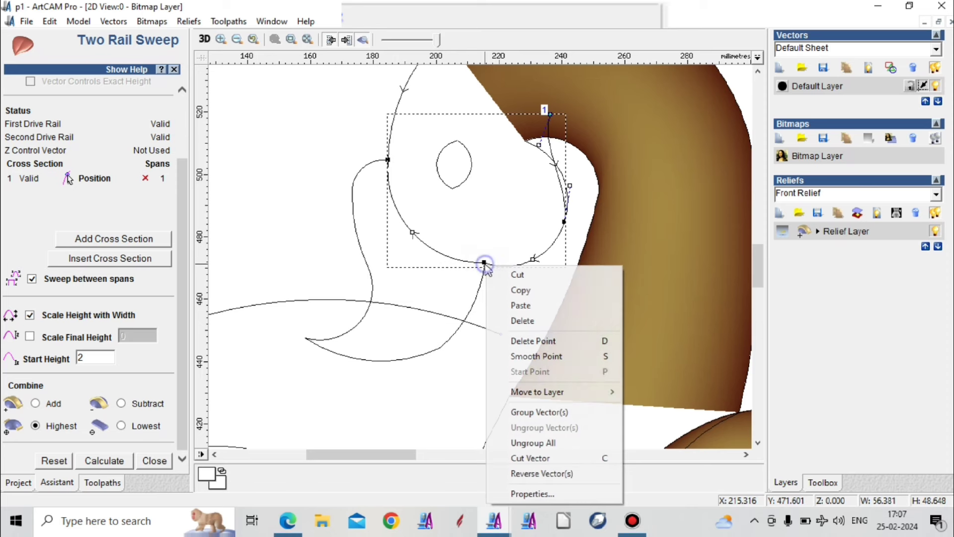
{"action": "left_click", "coordinate": [509, 354]}
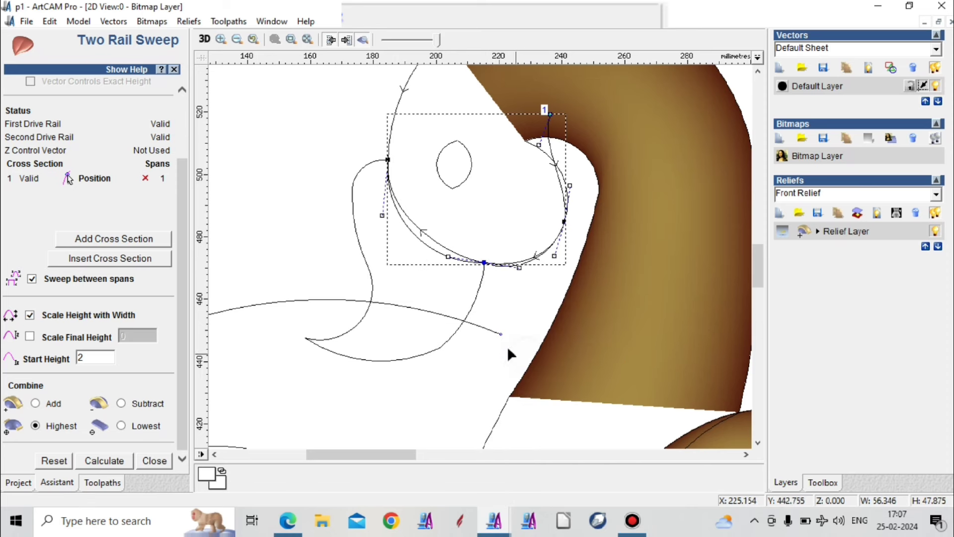
{"action": "left_click", "coordinate": [482, 283]}
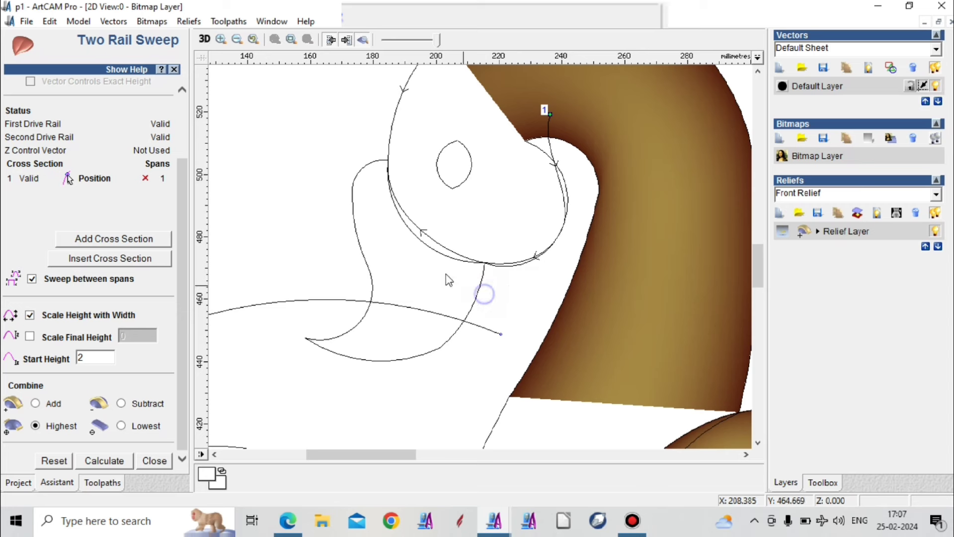
{"action": "left_click", "coordinate": [118, 461]}
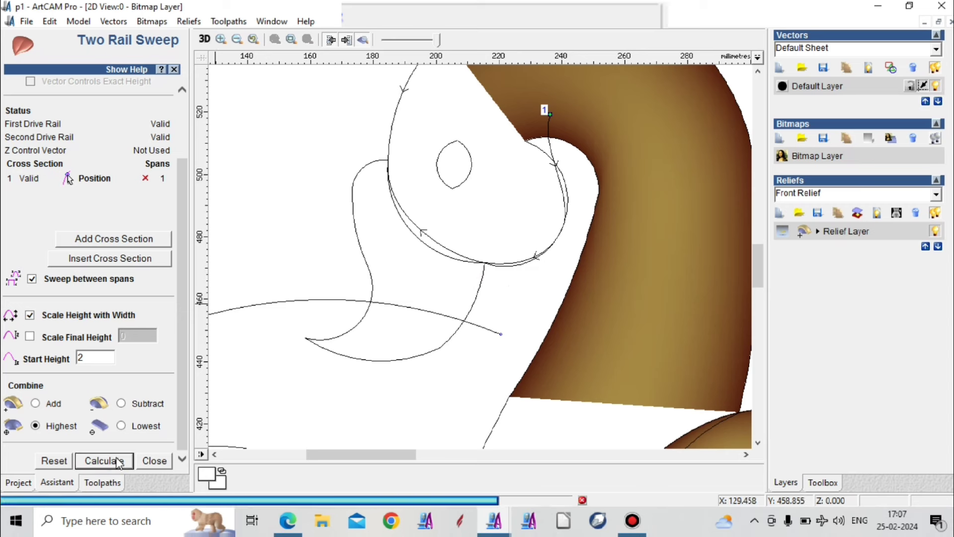
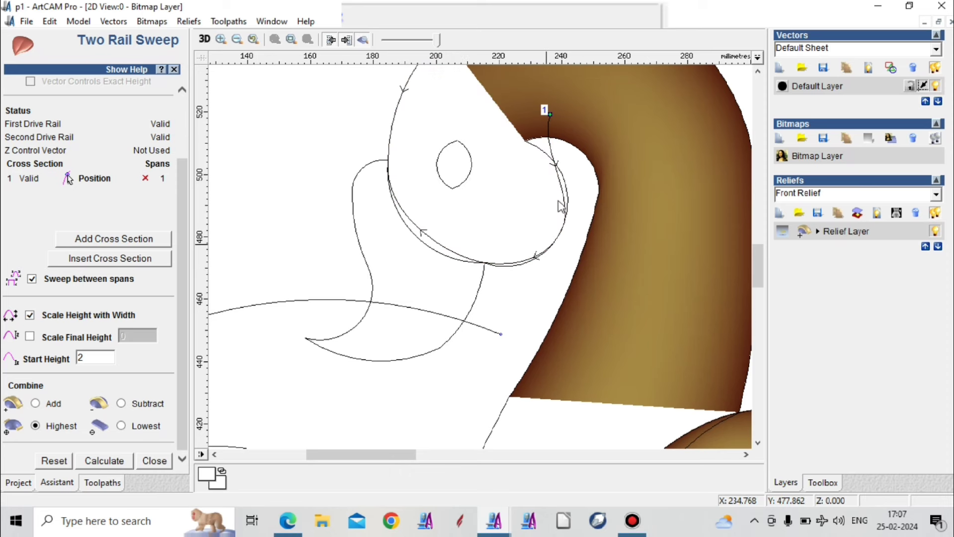
Step: Bulge the duplicated face curve's span behind the eye outward towards the neck, and recalculate the head sweep with start height 2 and Highest combining
{"action": "left_click", "coordinate": [560, 185]}
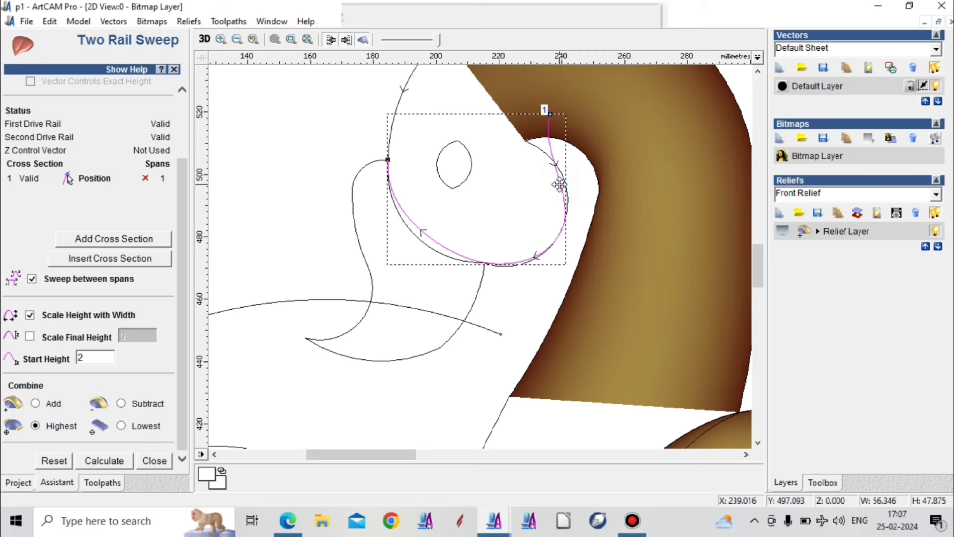
{"action": "left_click", "coordinate": [560, 185]}
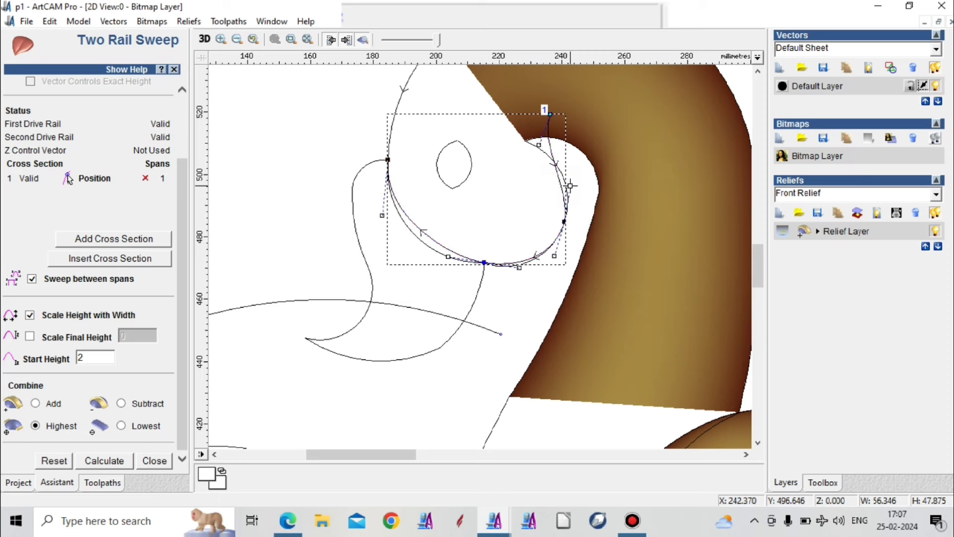
{"action": "left_click_drag", "start_coordinate": [581, 185], "coordinate": [581, 175]}
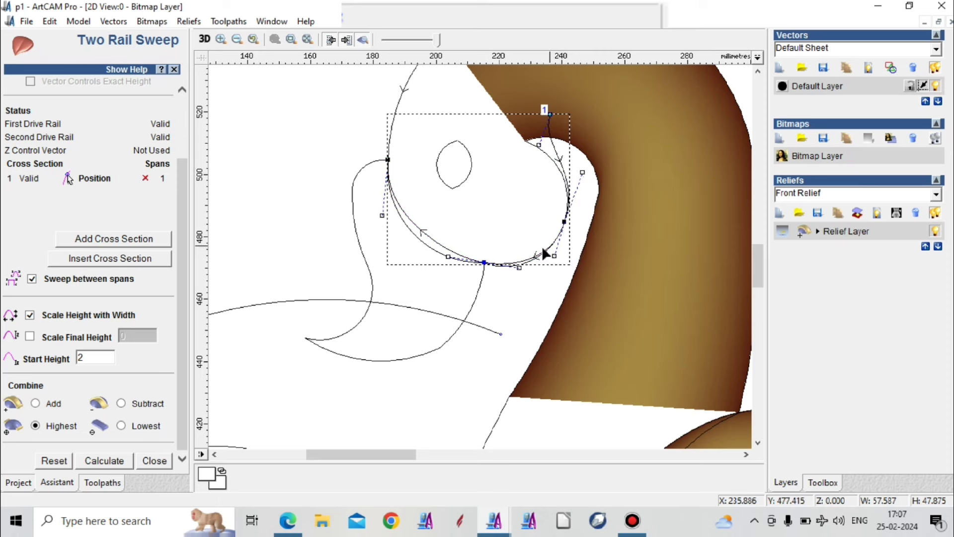
{"action": "left_click", "coordinate": [104, 462]}
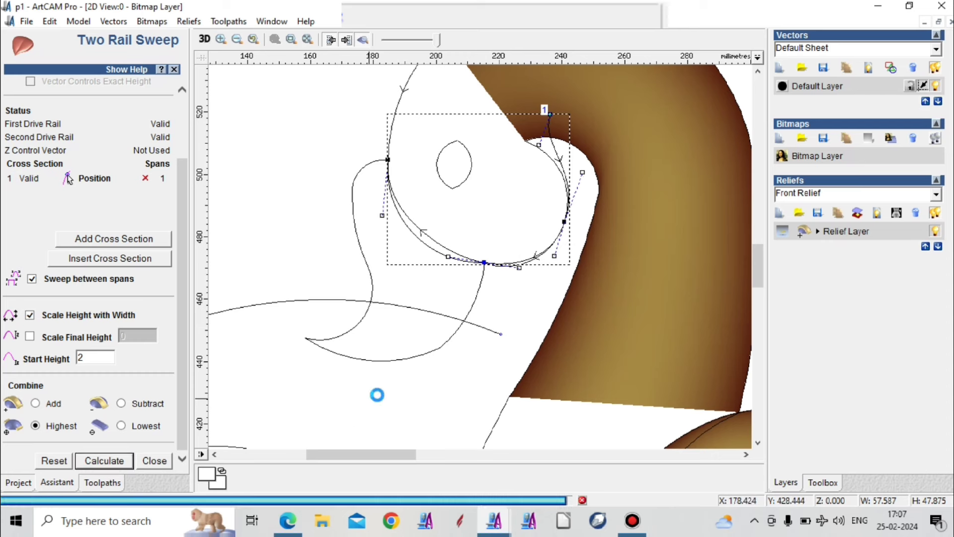
{"action": "left_click", "coordinate": [425, 377]}
{"action": "scroll", "coordinate": [419, 269], "scroll_direction": "down", "scroll_amount": 2}
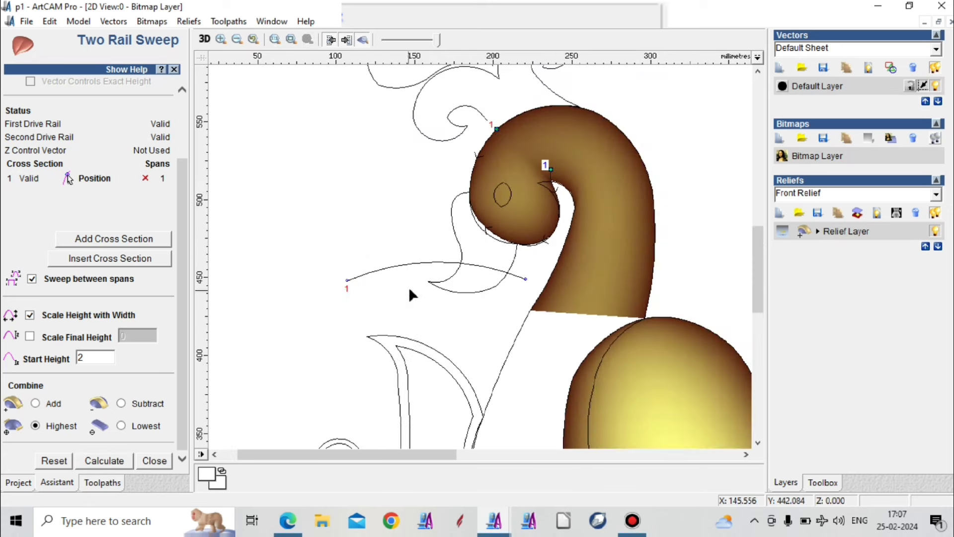
Step: Inspect the blend between the swept head and the neck in 3D and 2D, and close the two rail sweep
{"action": "left_click", "coordinate": [204, 39]}
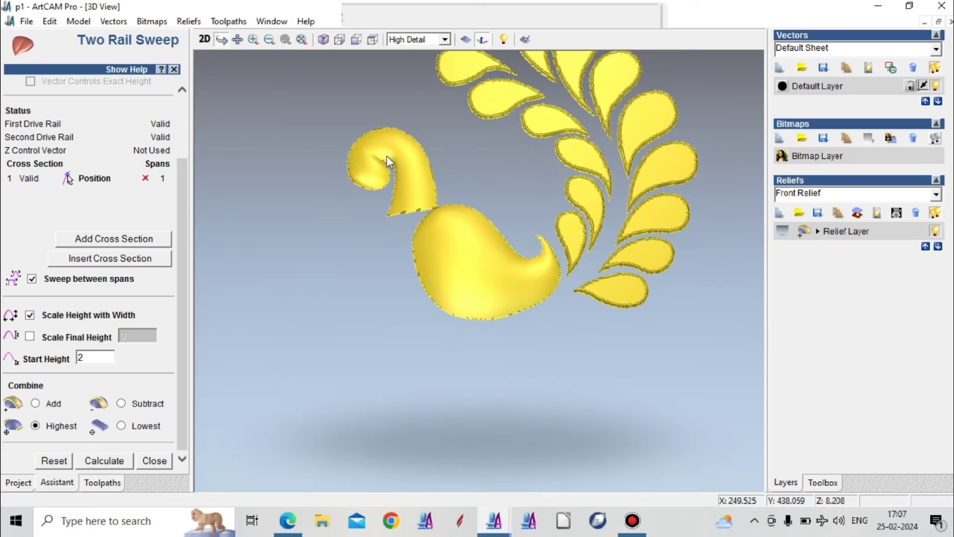
{"action": "scroll", "coordinate": [383, 161], "scroll_direction": "up", "scroll_amount": 1}
{"action": "scroll", "coordinate": [367, 122], "scroll_direction": "up", "scroll_amount": 1}
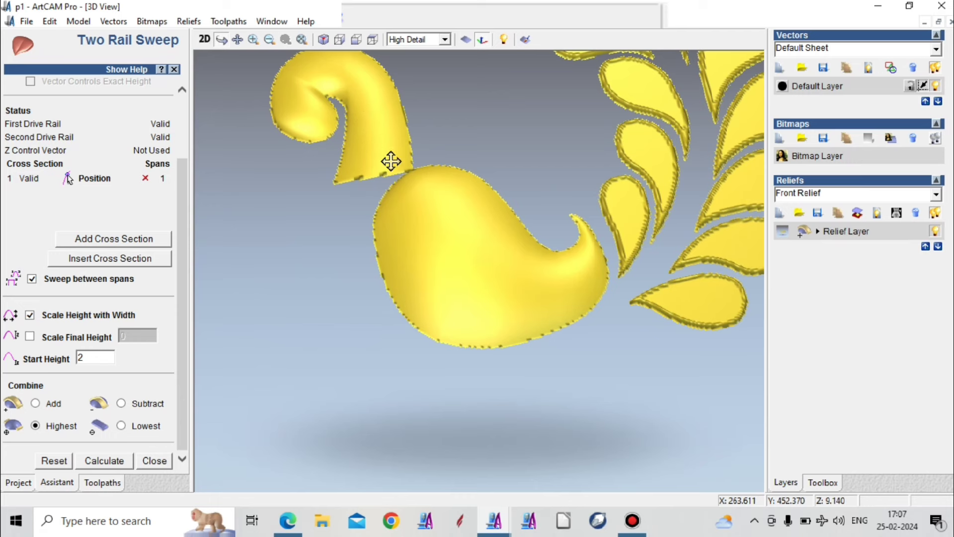
{"action": "left_click_drag", "start_coordinate": [389, 162], "coordinate": [389, 219]}
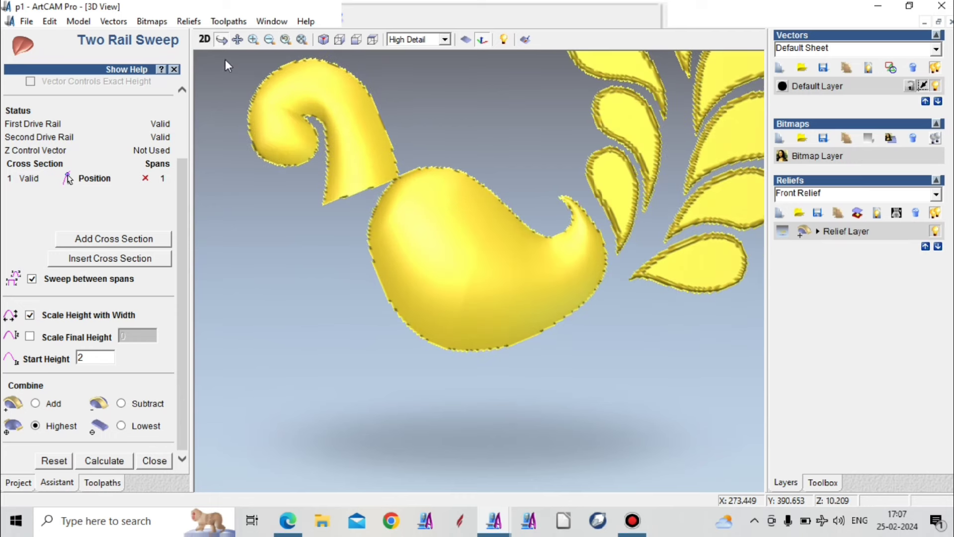
{"action": "left_click", "coordinate": [209, 40]}
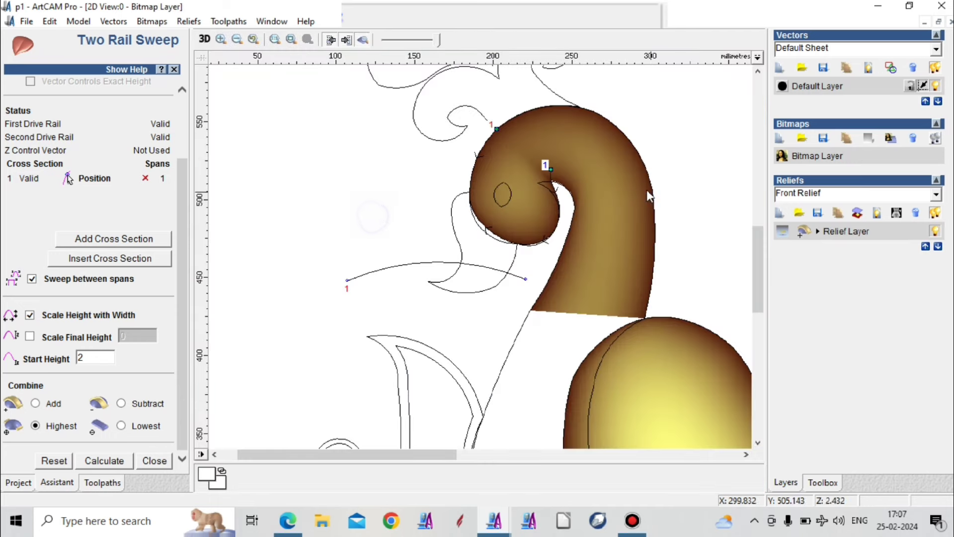
{"action": "scroll", "coordinate": [555, 196], "scroll_direction": "up", "scroll_amount": 1}
{"action": "scroll", "coordinate": [454, 239], "scroll_direction": "up", "scroll_amount": 1}
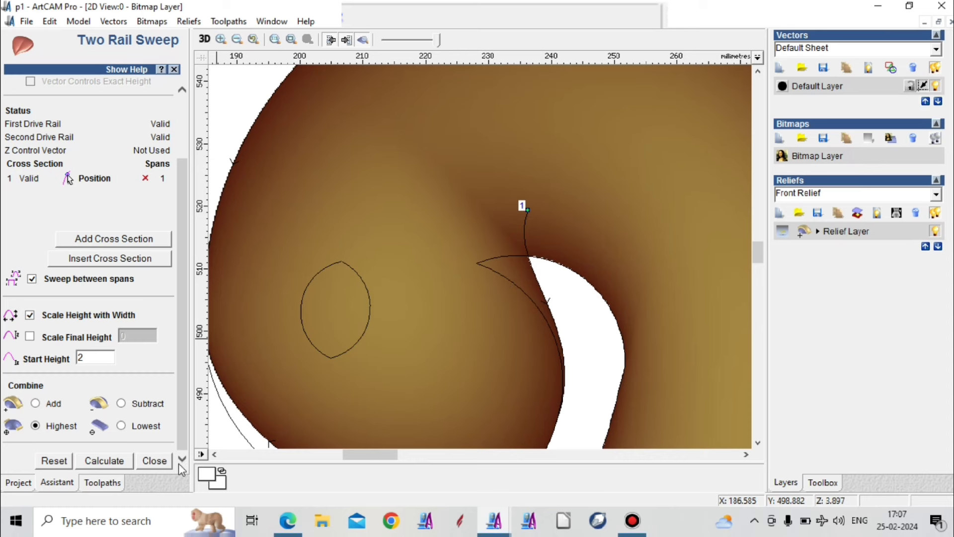
{"action": "left_click", "coordinate": [153, 462]}
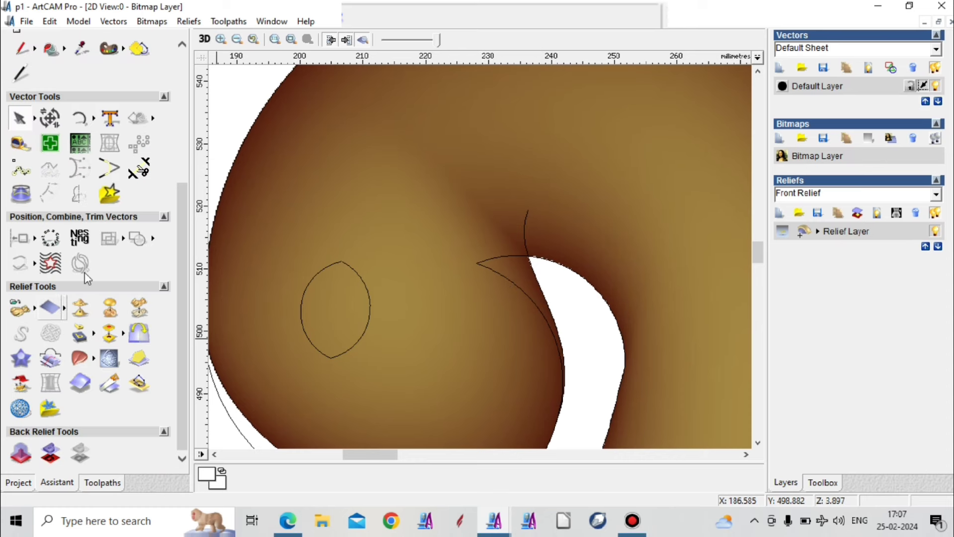
Step: Draw a start-end-point arc along the neck's inner edge behind the eye, about 9 mm wide with a radius of about 12.3 mm
{"action": "left_click", "coordinate": [82, 126]}
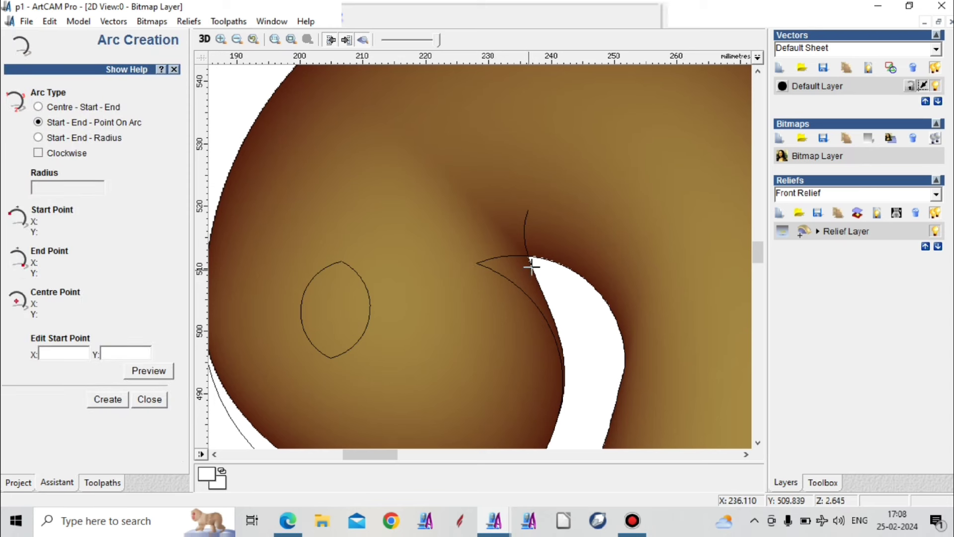
{"action": "left_click", "coordinate": [551, 259]}
{"action": "left_click", "coordinate": [508, 257]}
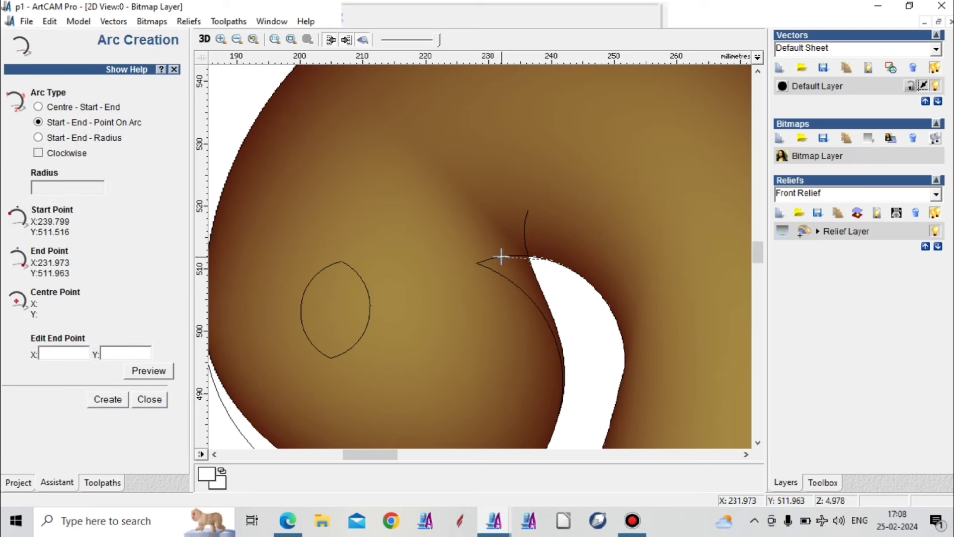
{"action": "left_click", "coordinate": [495, 261]}
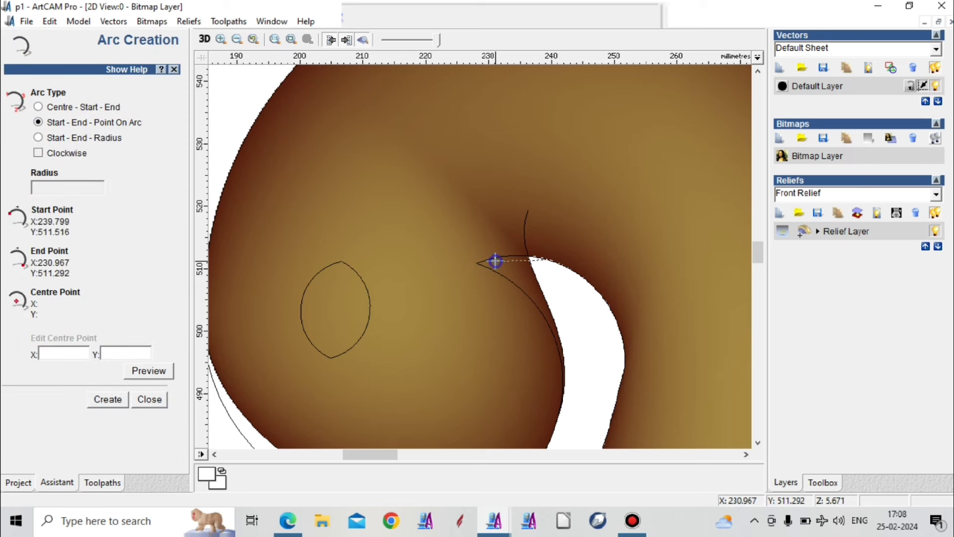
{"action": "left_click", "coordinate": [517, 256]}
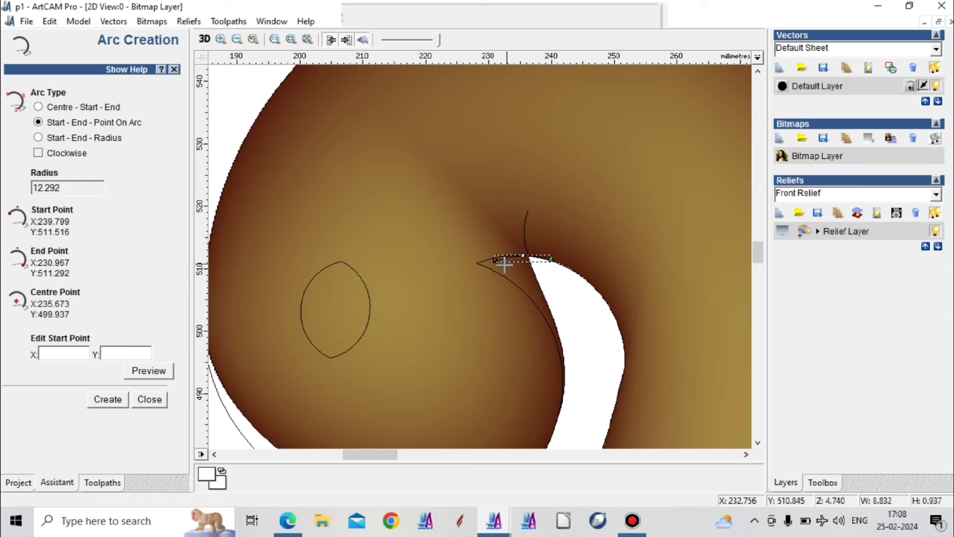
Step: Draw an arc of about 26 mm radius down the back of the head, and another from its lower end up to the neck edge
{"action": "left_click", "coordinate": [496, 259]}
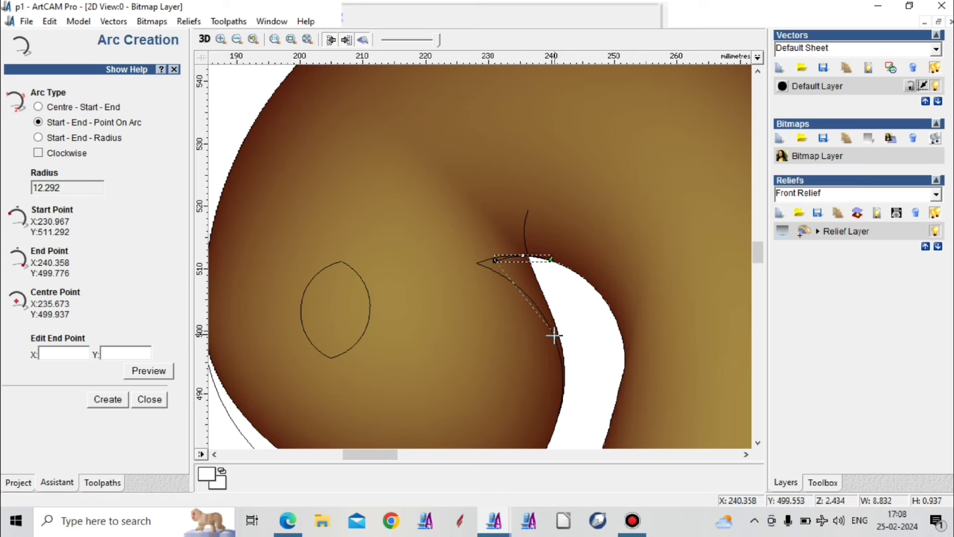
{"action": "left_click", "coordinate": [564, 383]}
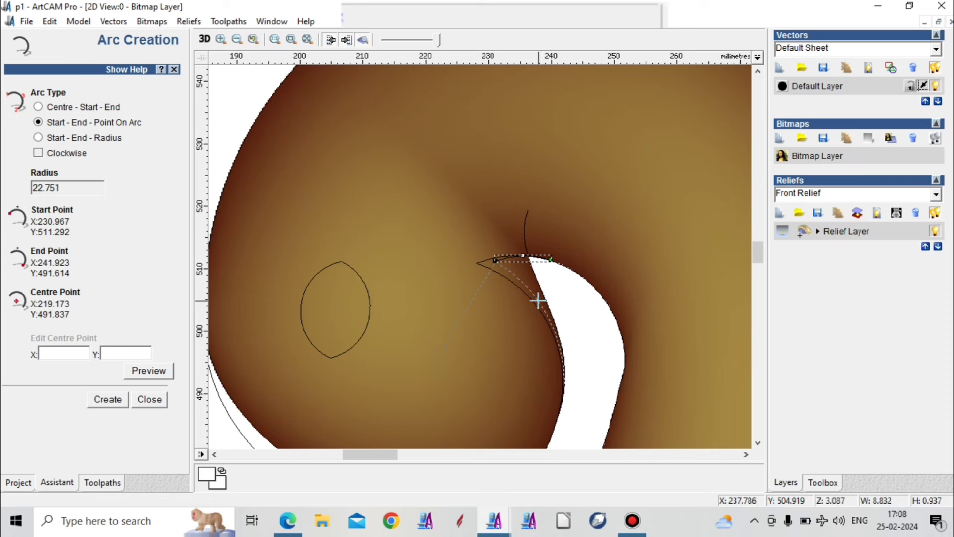
{"action": "left_click", "coordinate": [536, 301]}
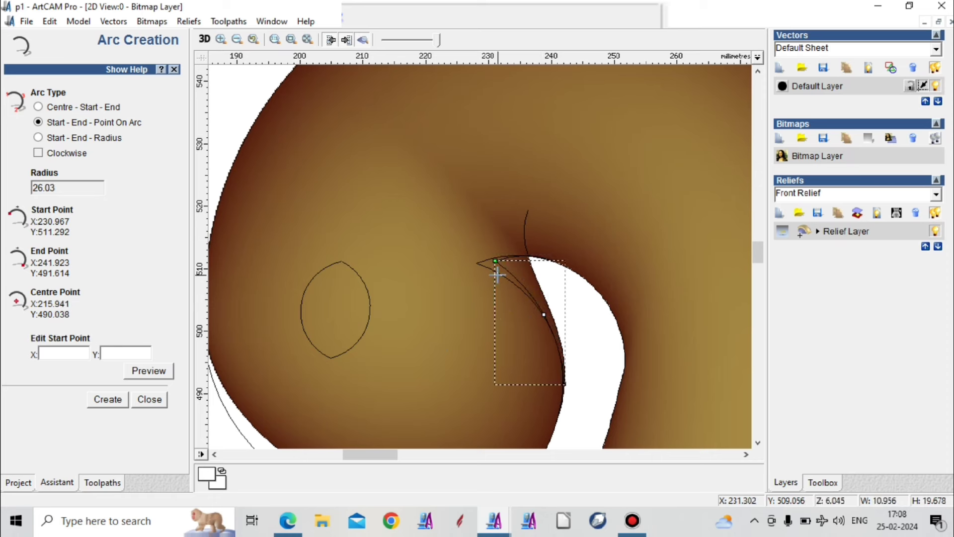
{"action": "left_click", "coordinate": [566, 384]}
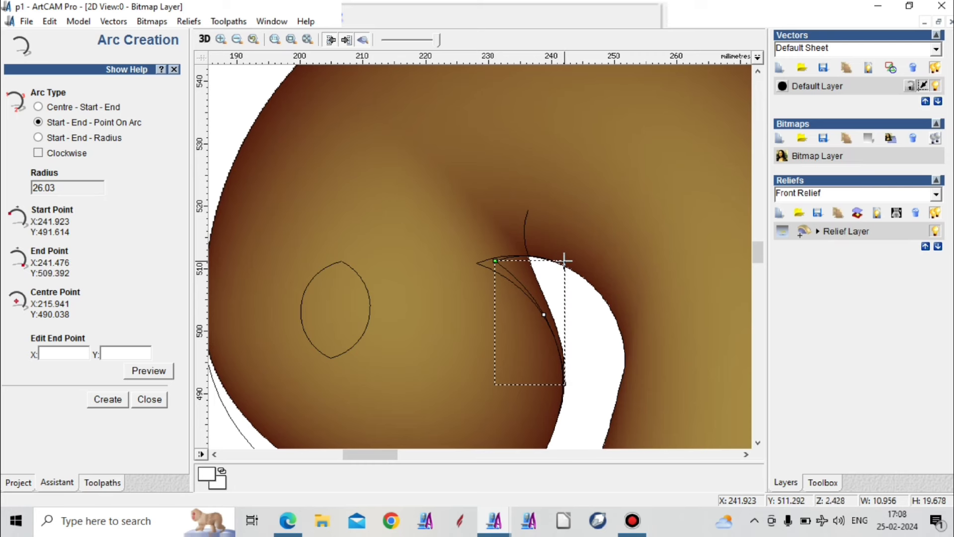
{"action": "scroll", "coordinate": [563, 260], "scroll_direction": "up", "scroll_amount": 1}
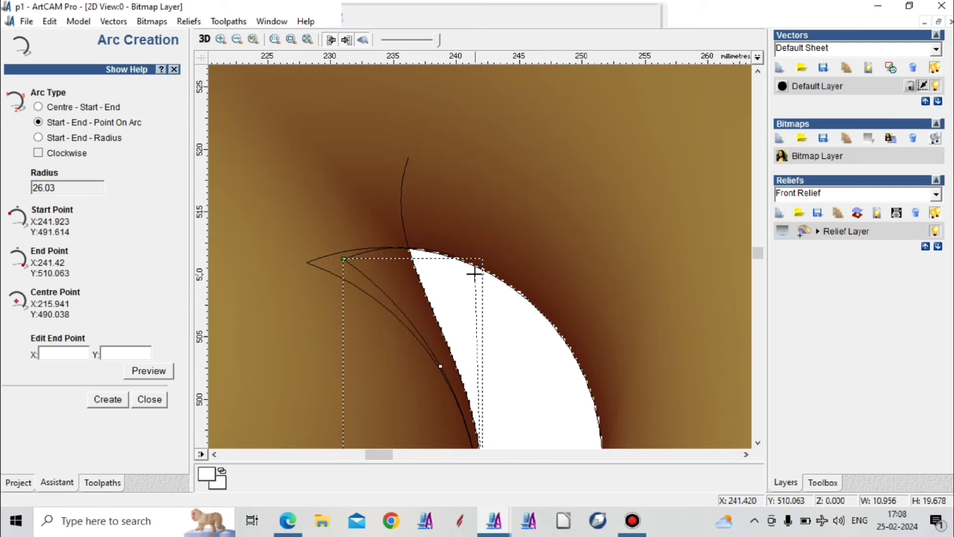
{"action": "left_click", "coordinate": [456, 257]}
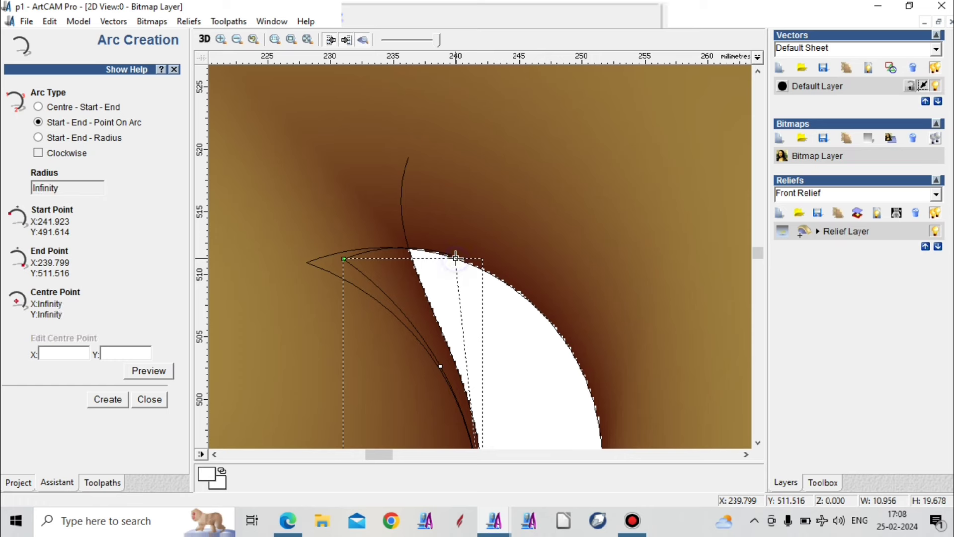
{"action": "left_click", "coordinate": [480, 330]}
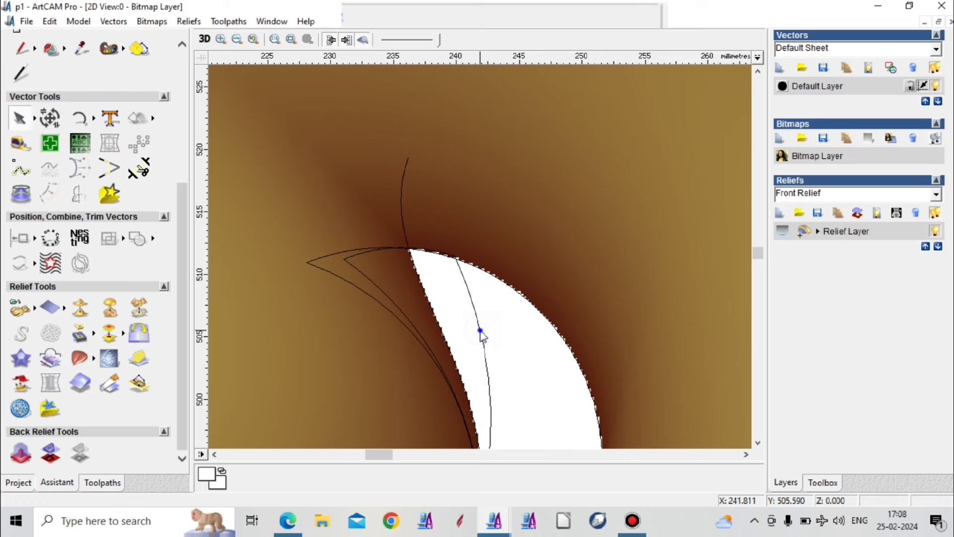
Step: Unlock the back-of-head arc, the lower arc and the neck-edge arc, and join them into one closed patch vector
{"action": "left_click", "coordinate": [392, 301], "text": "shift"}
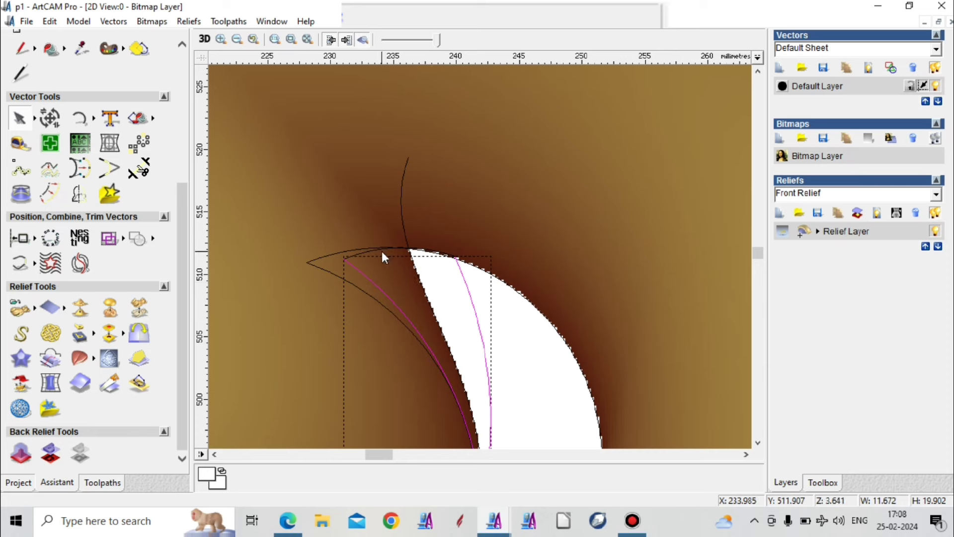
{"action": "left_click", "coordinate": [369, 251], "text": "shift"}
{"action": "right_click", "coordinate": [431, 289]}
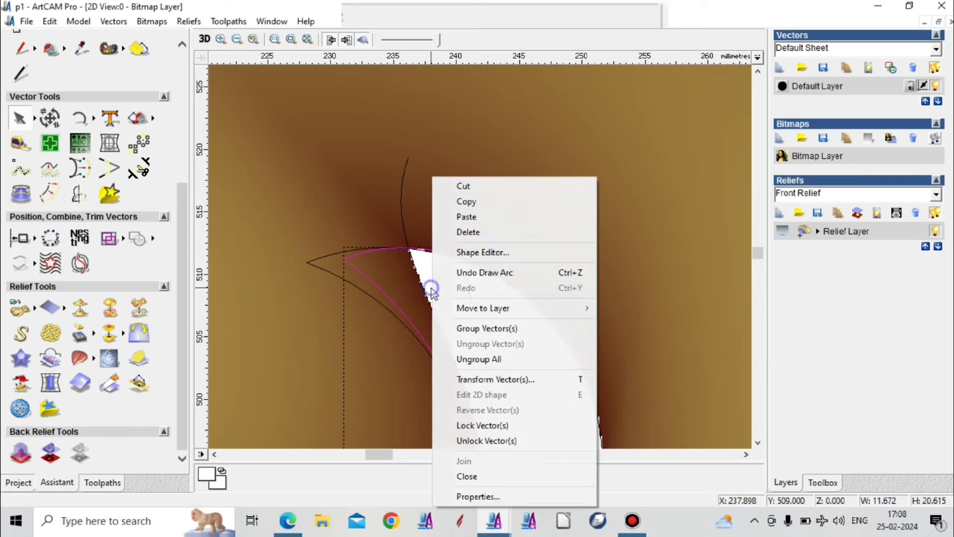
{"action": "left_click", "coordinate": [492, 441]}
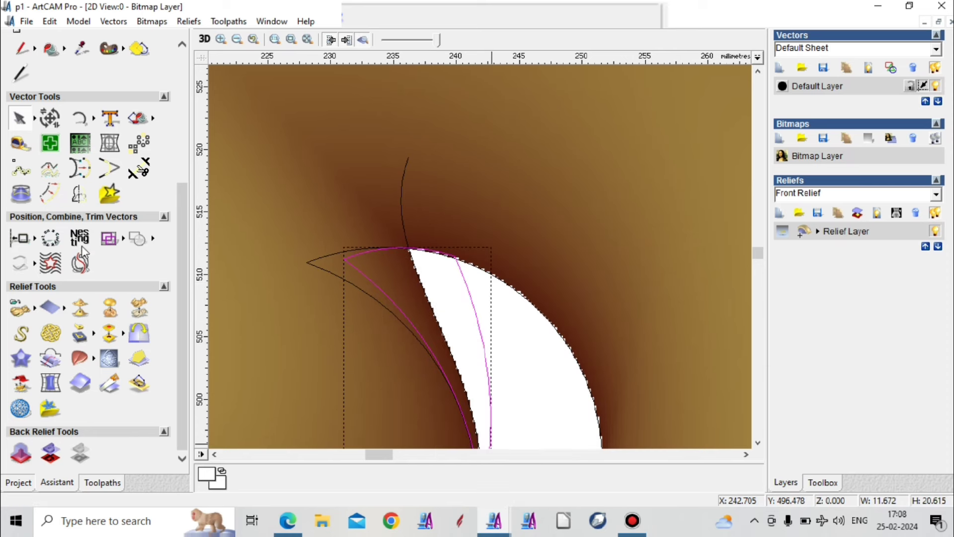
{"action": "left_click", "coordinate": [20, 263]}
{"action": "left_click", "coordinate": [161, 210]}
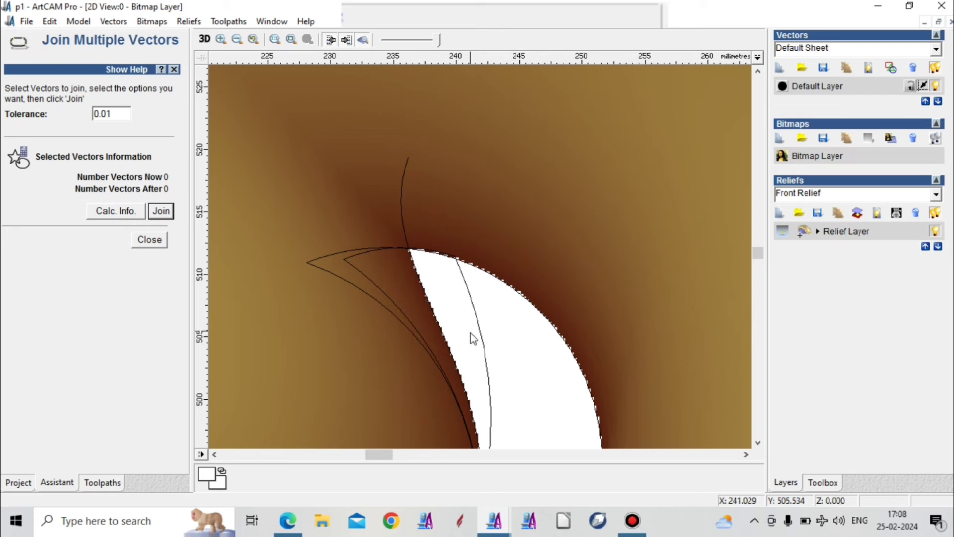
Step: Zero the relief inside the joined patch with the Shape Editor, and delete the patch vector
{"action": "left_click", "coordinate": [483, 357]}
{"action": "right_click", "coordinate": [495, 366]}
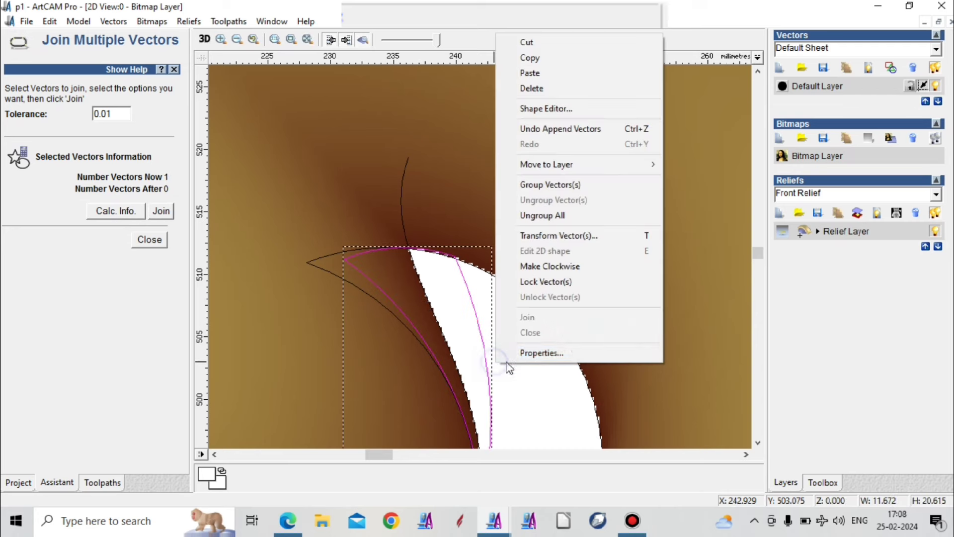
{"action": "left_click", "coordinate": [546, 107]}
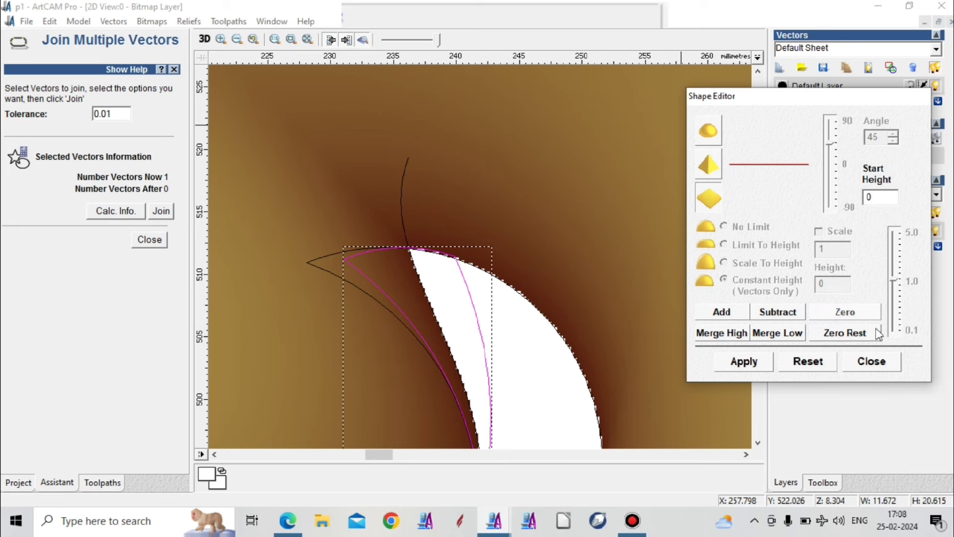
{"action": "left_click", "coordinate": [873, 362]}
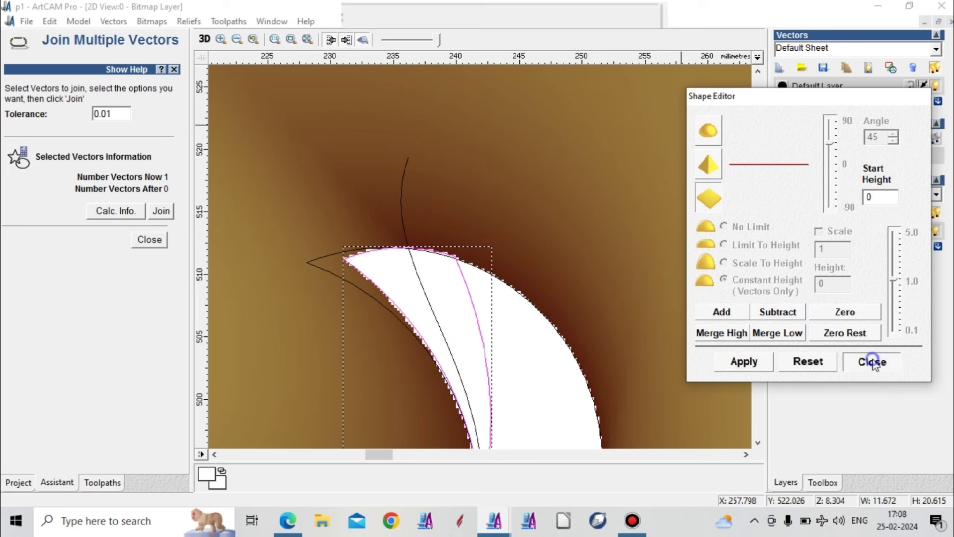
{"action": "scroll", "coordinate": [503, 330], "scroll_direction": "down", "scroll_amount": 1}
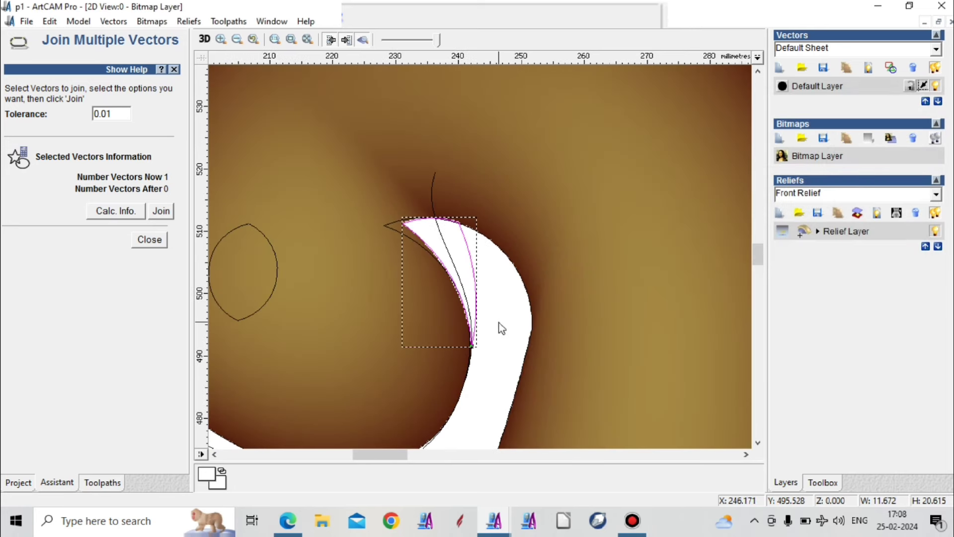
{"action": "left_click", "coordinate": [499, 323]}
{"action": "left_click", "coordinate": [476, 313]}
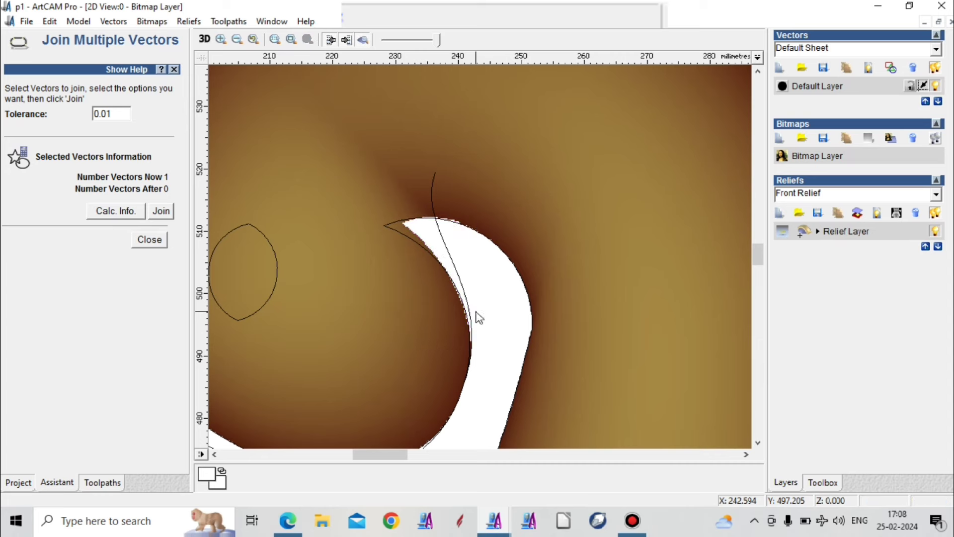
Step: Inspect the trimmed head and neck relief in 3D, and the surrounding beak and body vectors in 2D
{"action": "scroll", "coordinate": [434, 240], "scroll_direction": "down", "scroll_amount": 1}
{"action": "scroll", "coordinate": [434, 240], "scroll_direction": "down", "scroll_amount": 1}
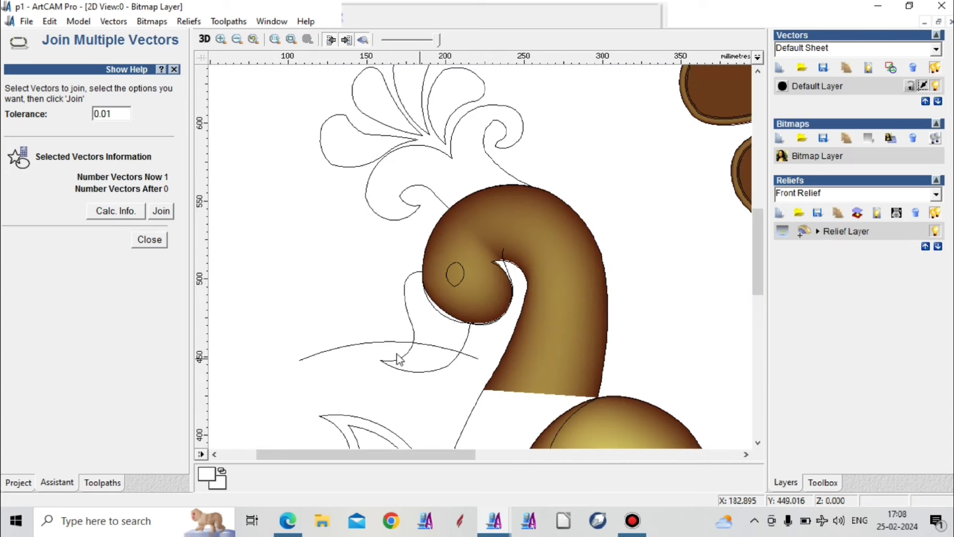
{"action": "scroll", "coordinate": [452, 326], "scroll_direction": "up", "scroll_amount": 1}
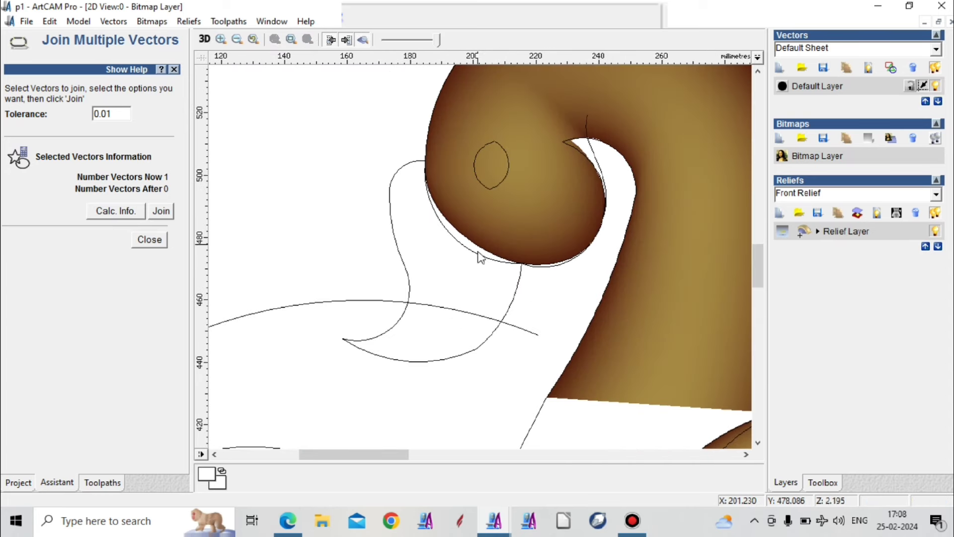
{"action": "scroll", "coordinate": [435, 288], "scroll_direction": "down", "scroll_amount": 1}
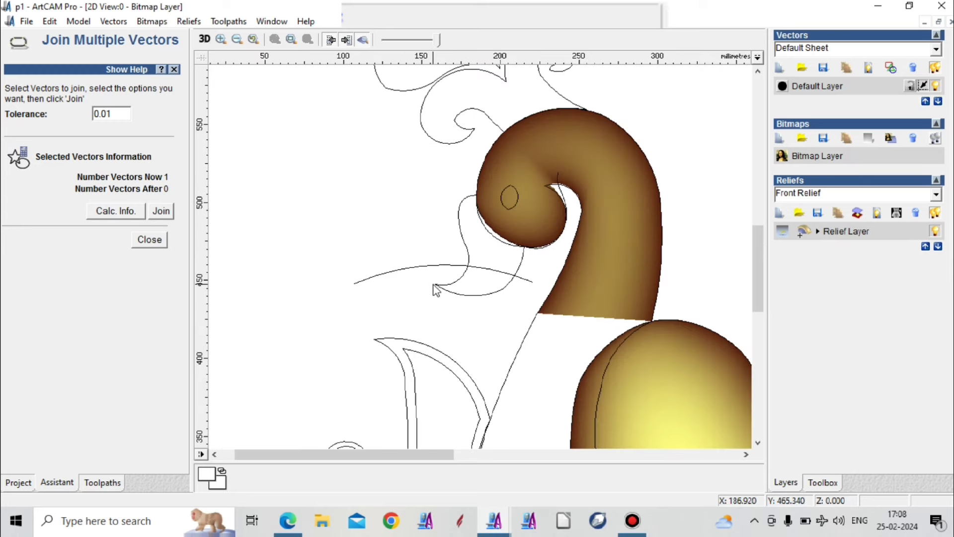
{"action": "left_click", "coordinate": [206, 43]}
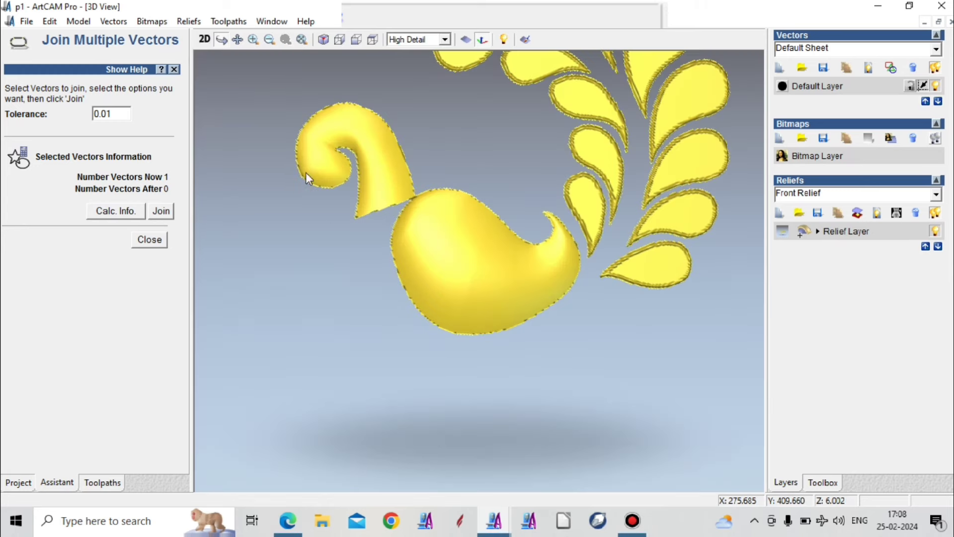
{"action": "left_click", "coordinate": [207, 45]}
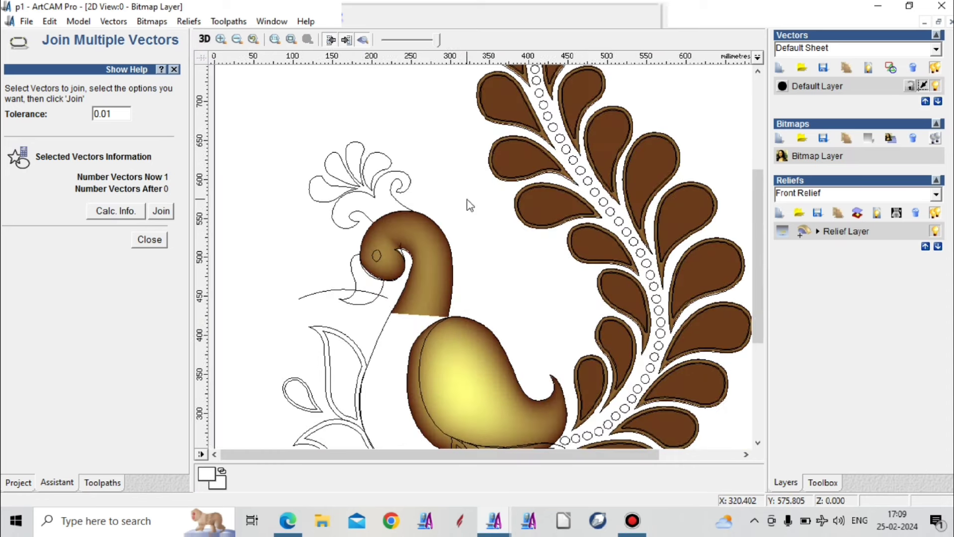
{"action": "scroll", "coordinate": [458, 188], "scroll_direction": "down", "scroll_amount": 1}
{"action": "scroll", "coordinate": [430, 367], "scroll_direction": "up", "scroll_amount": 1}
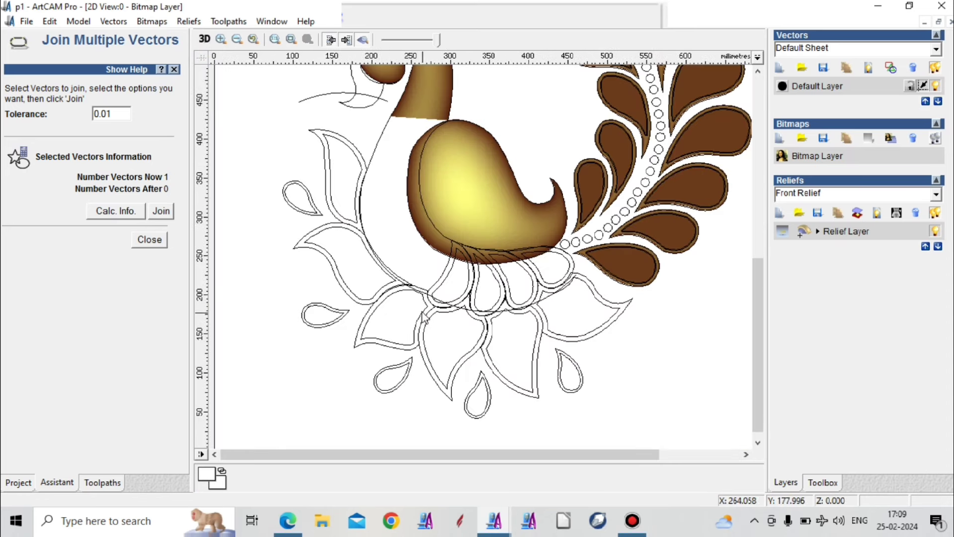
Step: Straighten the upper part of the curve crossing the body by turning its end handle downward and deleting two nodes
{"action": "left_click", "coordinate": [429, 219]}
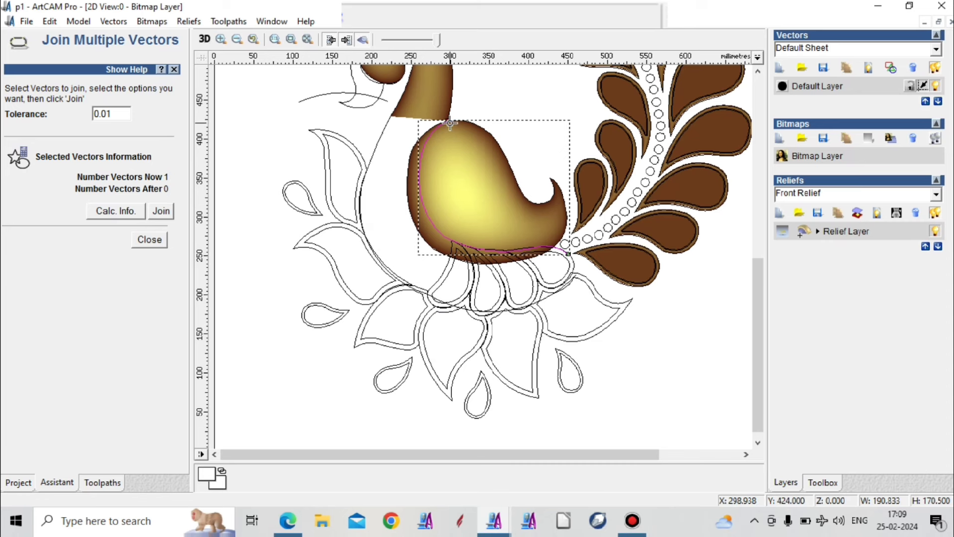
{"action": "scroll", "coordinate": [453, 121], "scroll_direction": "up", "scroll_amount": 1}
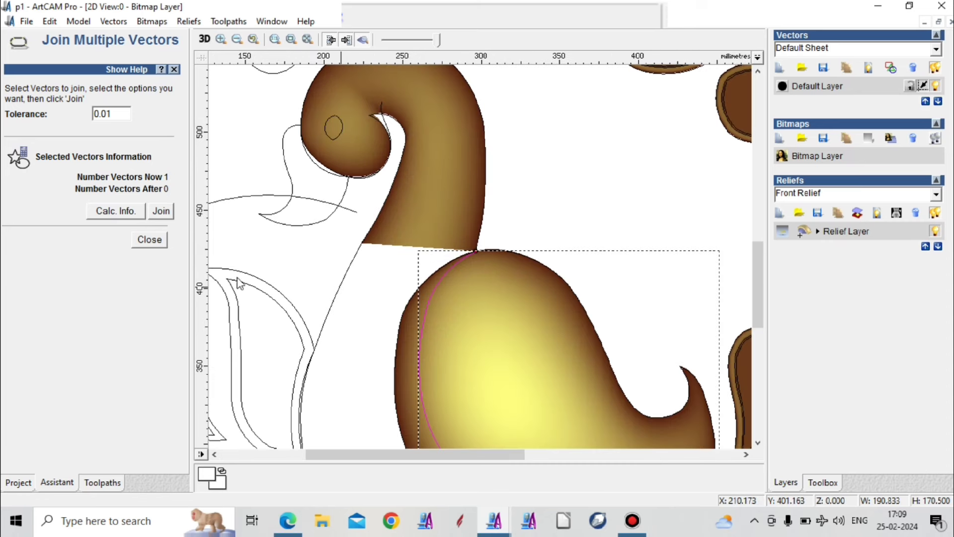
{"action": "key", "text": "n"}
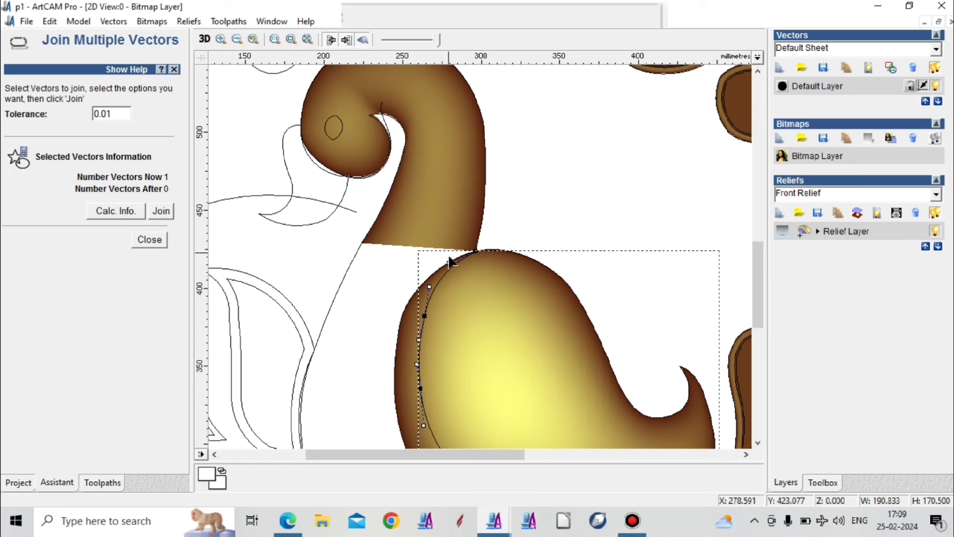
{"action": "left_click_drag", "start_coordinate": [450, 264], "coordinate": [477, 292]}
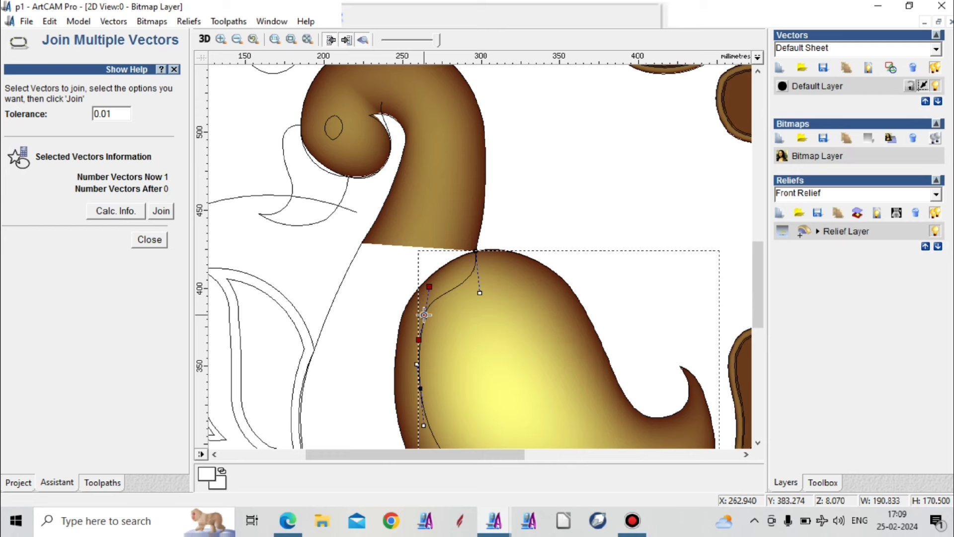
{"action": "key", "text": "d"}
{"action": "key", "text": "d"}
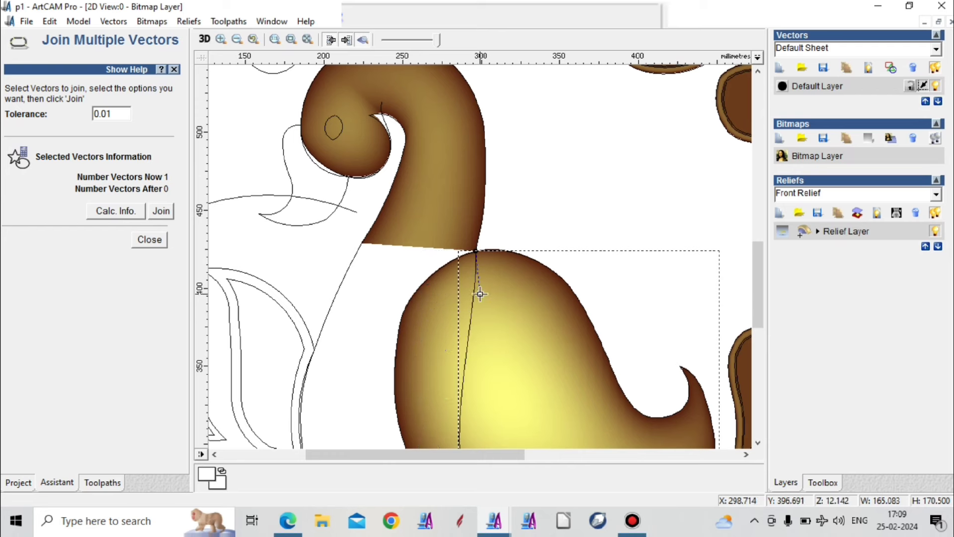
Step: Extend the body curve's upper end about 6 mm up the neck's rear edge, aligning its handle with that edge
{"action": "left_click_drag", "start_coordinate": [480, 294], "coordinate": [463, 294]}
{"action": "scroll", "coordinate": [464, 241], "scroll_direction": "up", "scroll_amount": 2}
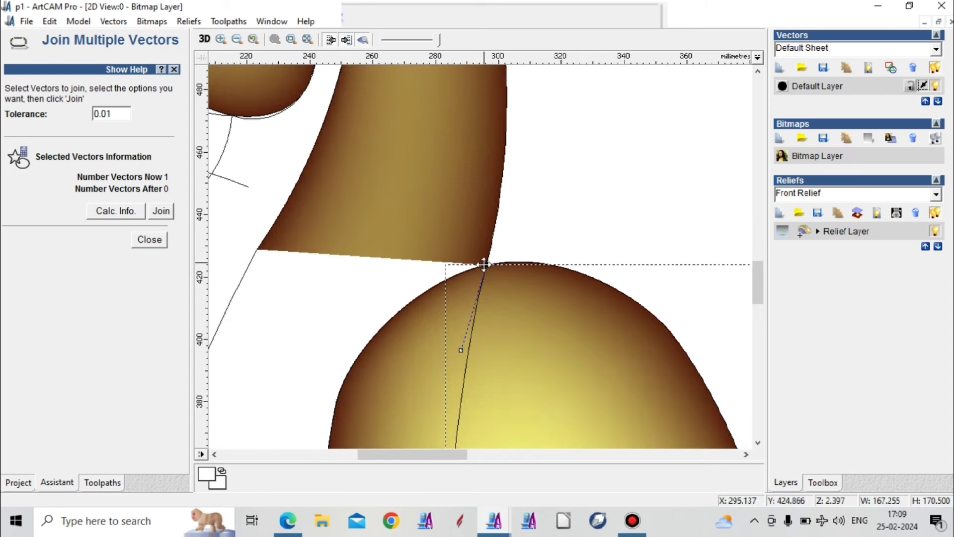
{"action": "left_click", "coordinate": [486, 266]}
{"action": "scroll", "coordinate": [484, 270], "scroll_direction": "up", "scroll_amount": 2}
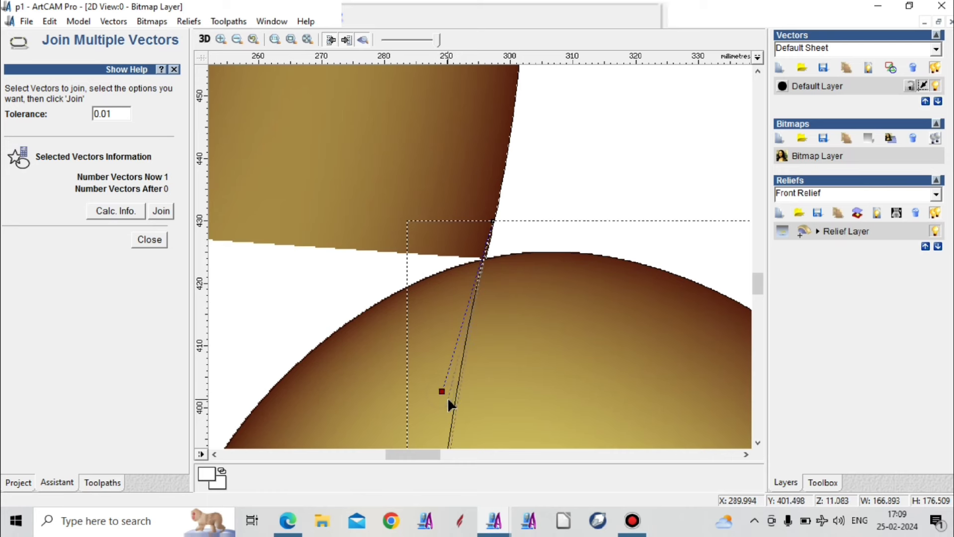
{"action": "scroll", "coordinate": [442, 294], "scroll_direction": "down", "scroll_amount": 4}
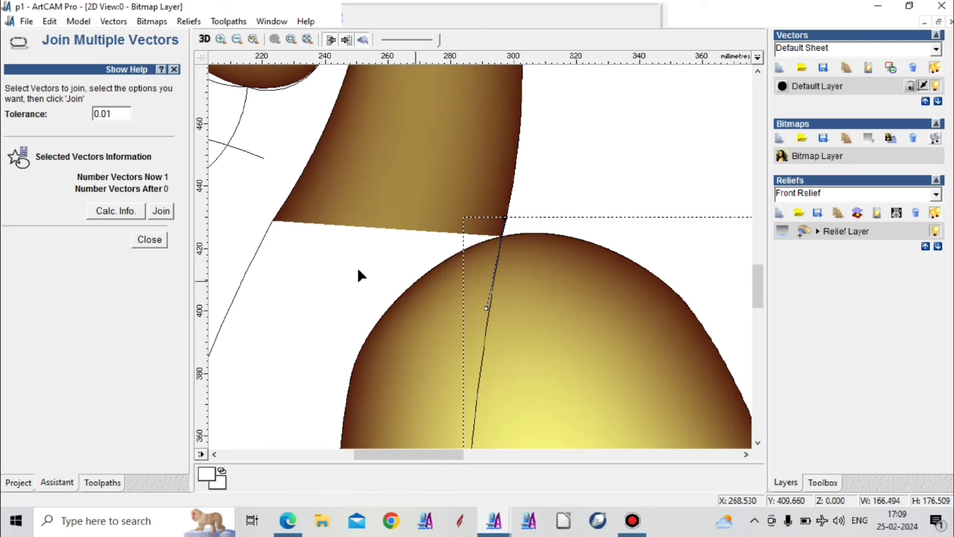
Step: Insert a point near the breast curve's upper end, and extend that end about 13 mm up the neck's front edge, following its outline
{"action": "left_click", "coordinate": [426, 289]}
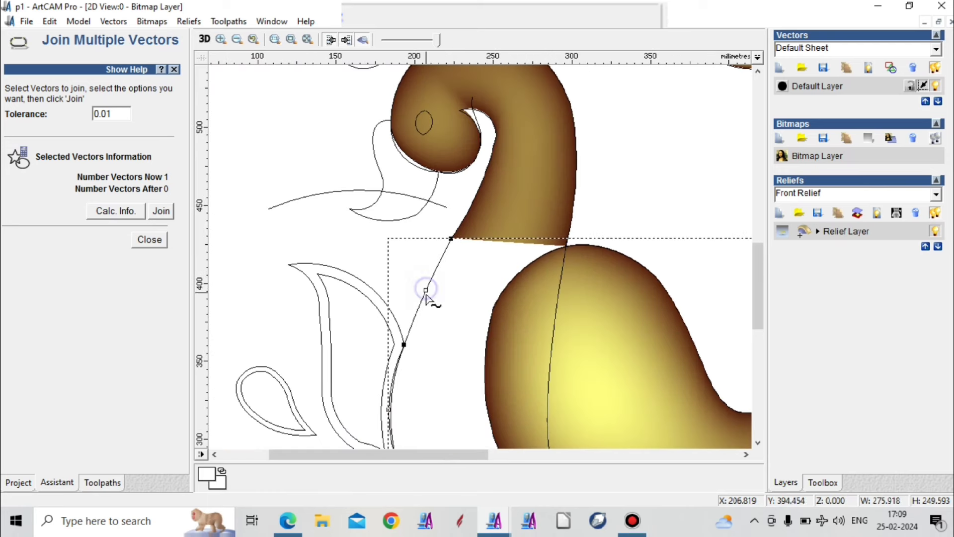
{"action": "scroll", "coordinate": [453, 238], "scroll_direction": "up", "scroll_amount": 2}
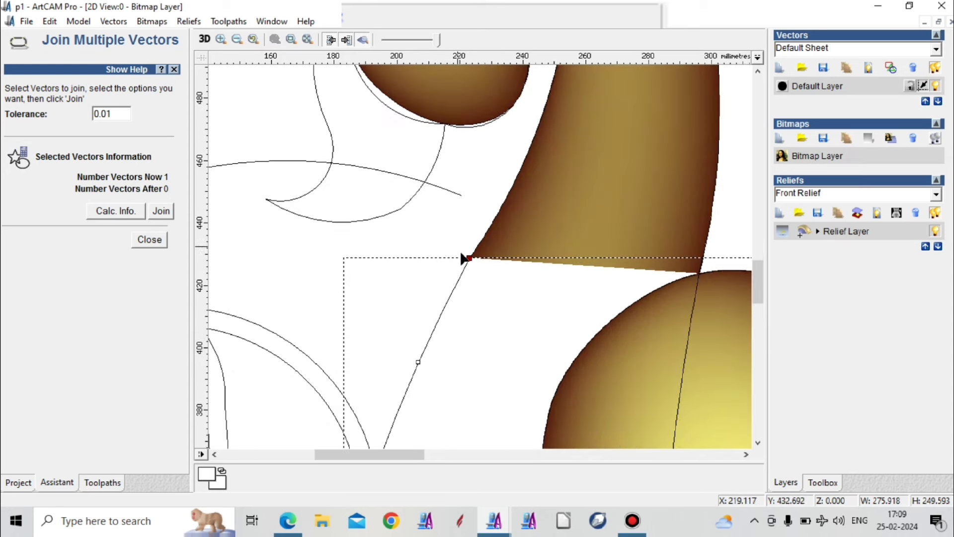
{"action": "right_click", "coordinate": [464, 277]}
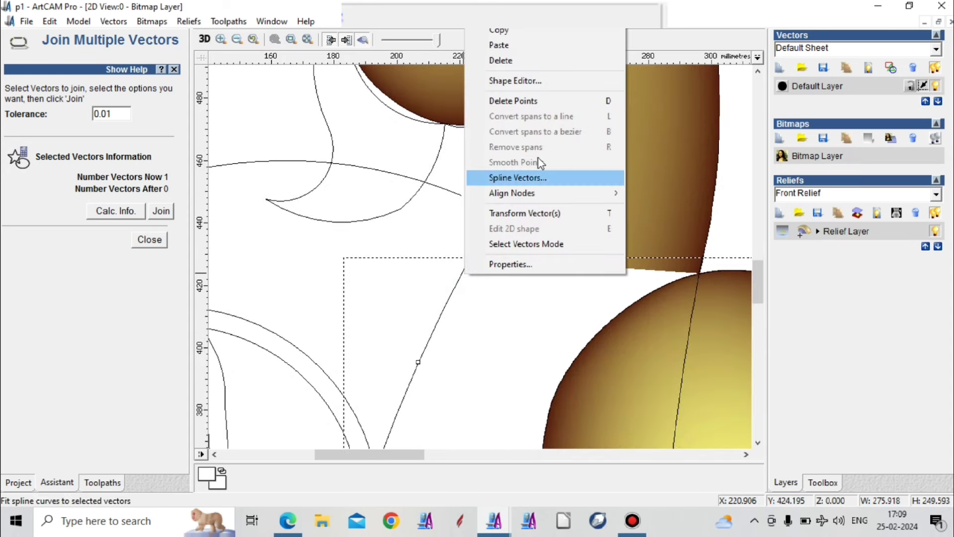
{"action": "left_click", "coordinate": [449, 241]}
{"action": "left_click", "coordinate": [457, 282]}
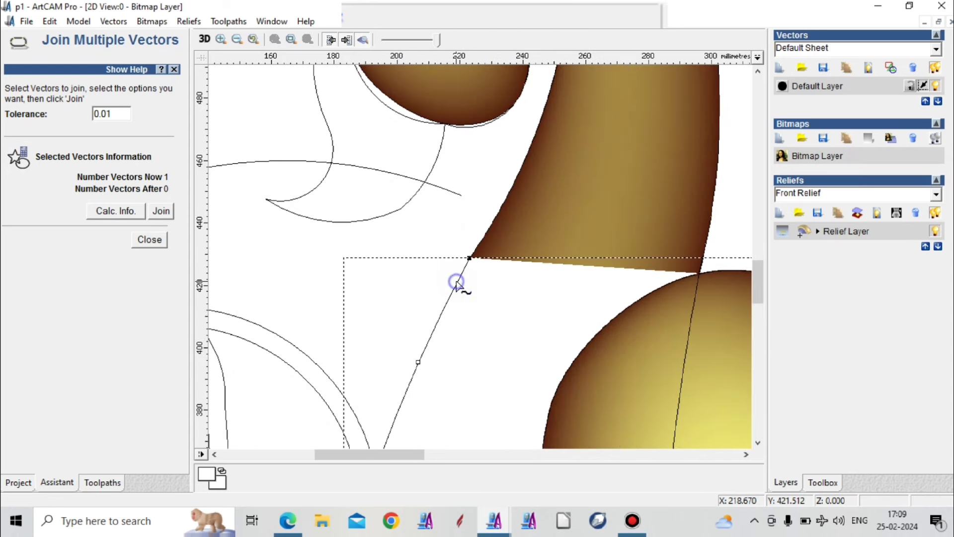
{"action": "right_click", "coordinate": [457, 280]}
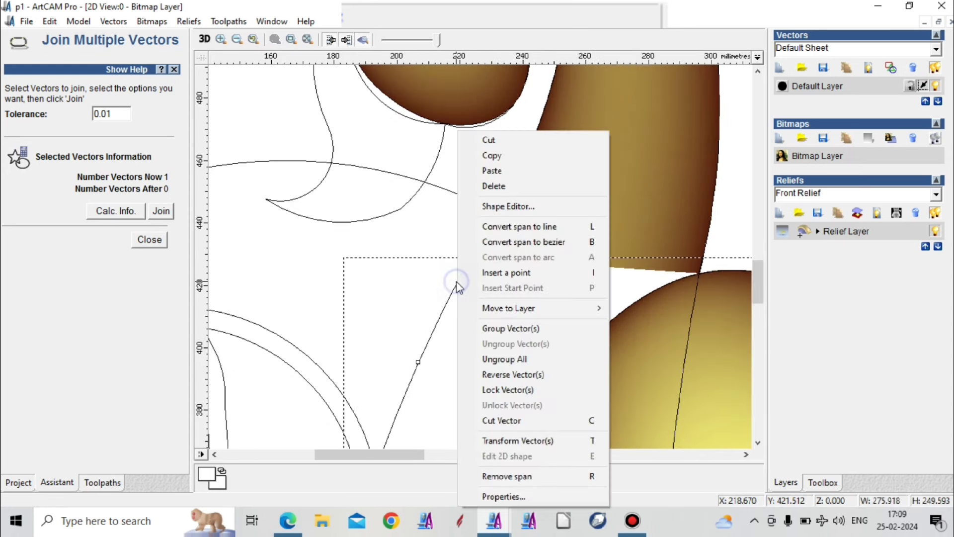
{"action": "left_click", "coordinate": [537, 273]}
{"action": "left_click_drag", "start_coordinate": [468, 259], "coordinate": [495, 218]}
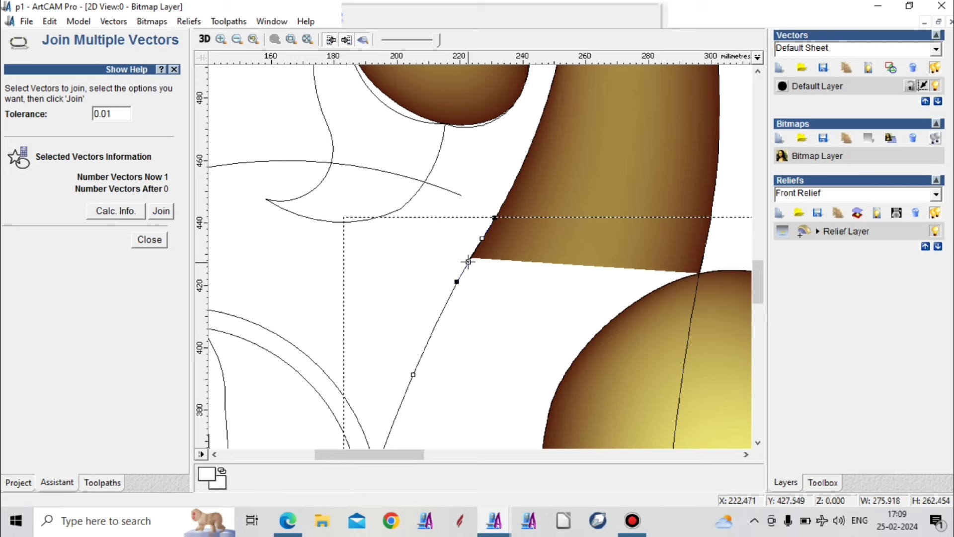
{"action": "scroll", "coordinate": [469, 262], "scroll_direction": "up", "scroll_amount": 2}
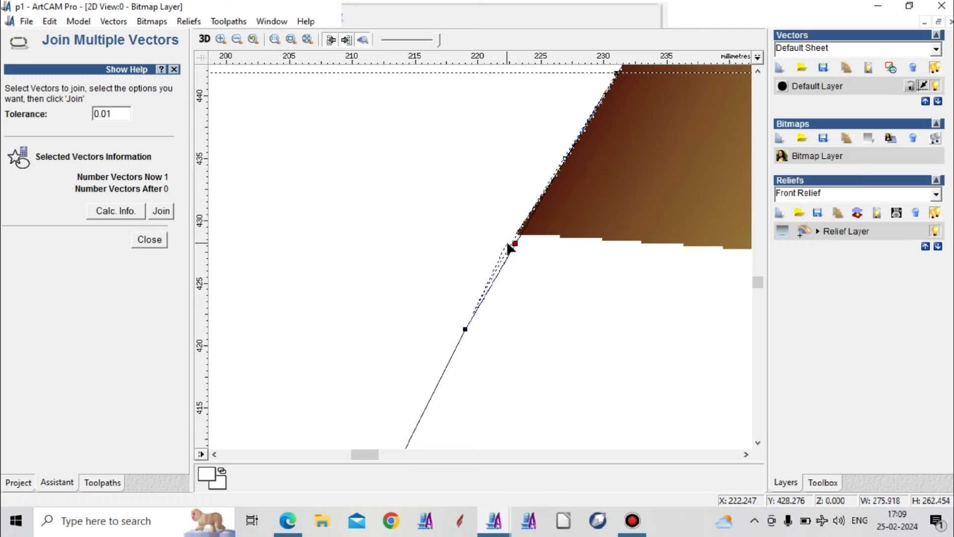
{"action": "scroll", "coordinate": [509, 278], "scroll_direction": "down", "scroll_amount": 1}
{"action": "scroll", "coordinate": [505, 265], "scroll_direction": "down", "scroll_amount": 3}
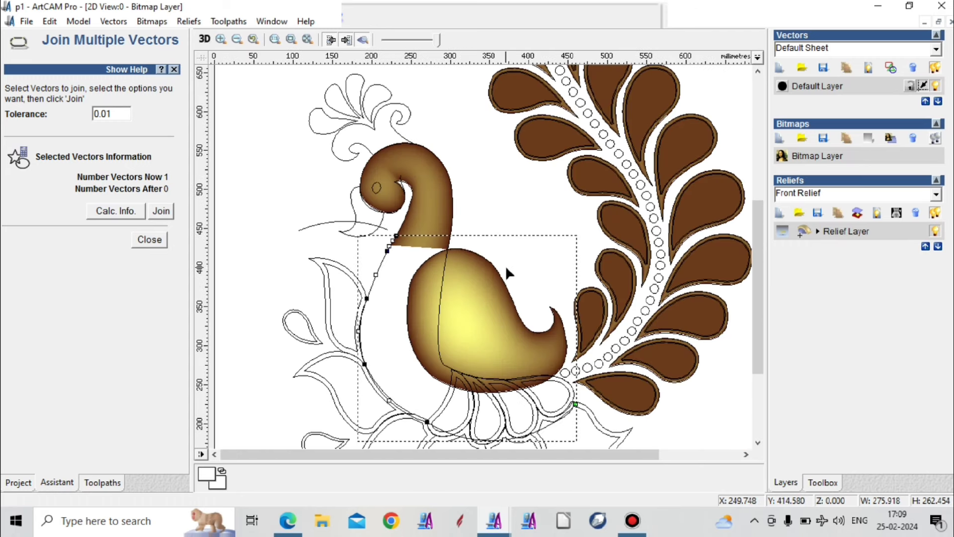
Step: Reshape the inner body curve's lower bend by moving its corner node up and inward over the body
{"action": "left_click", "coordinate": [445, 370]}
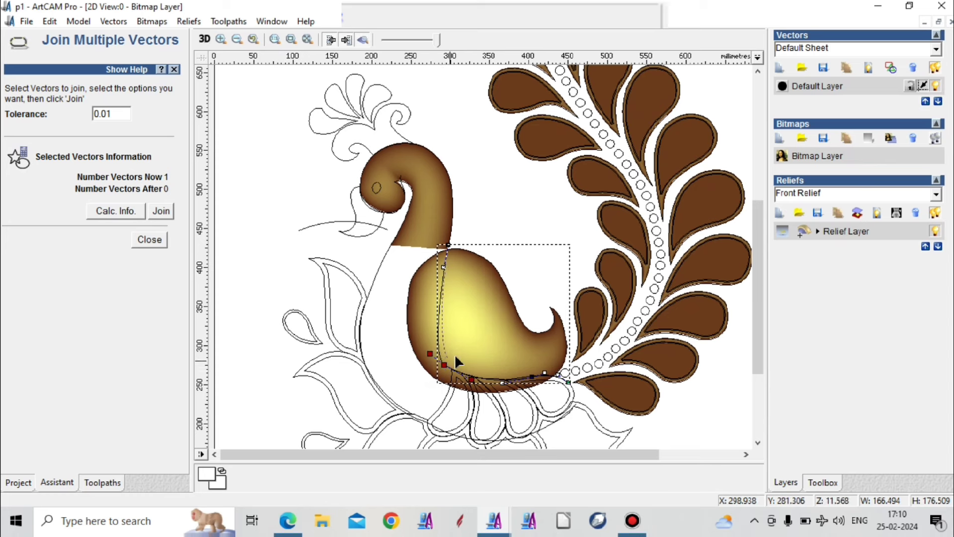
{"action": "left_click_drag", "start_coordinate": [456, 359], "coordinate": [432, 334]}
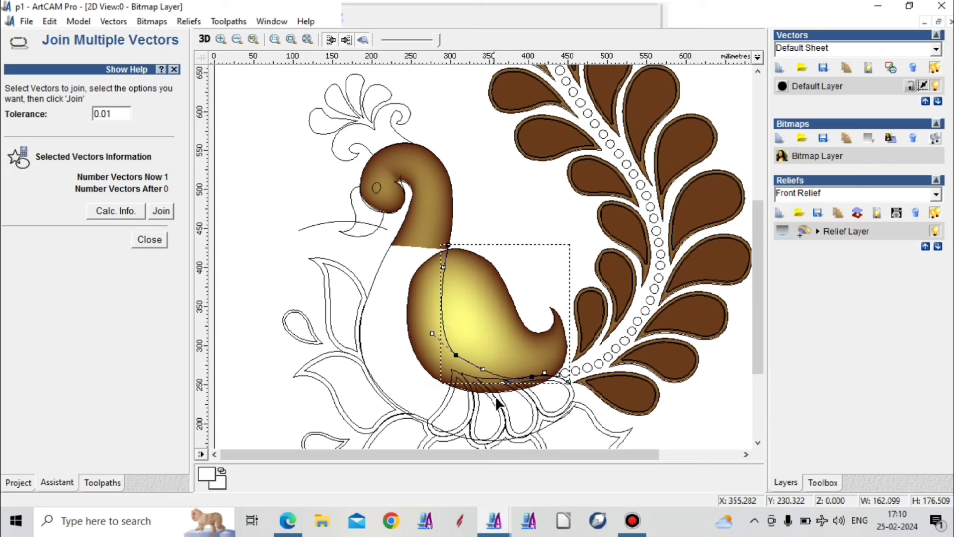
{"action": "scroll", "coordinate": [532, 382], "scroll_direction": "up", "scroll_amount": 2}
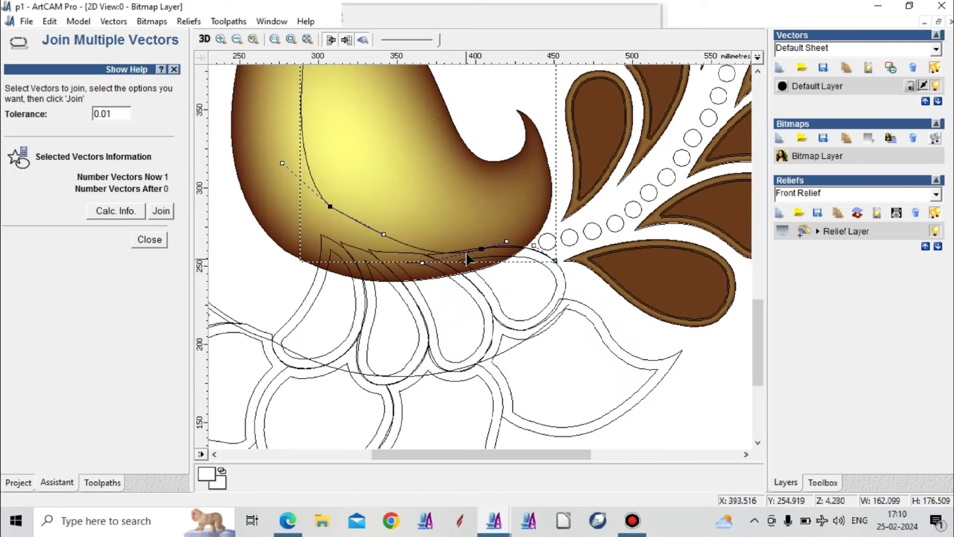
{"action": "left_click", "coordinate": [423, 263]}
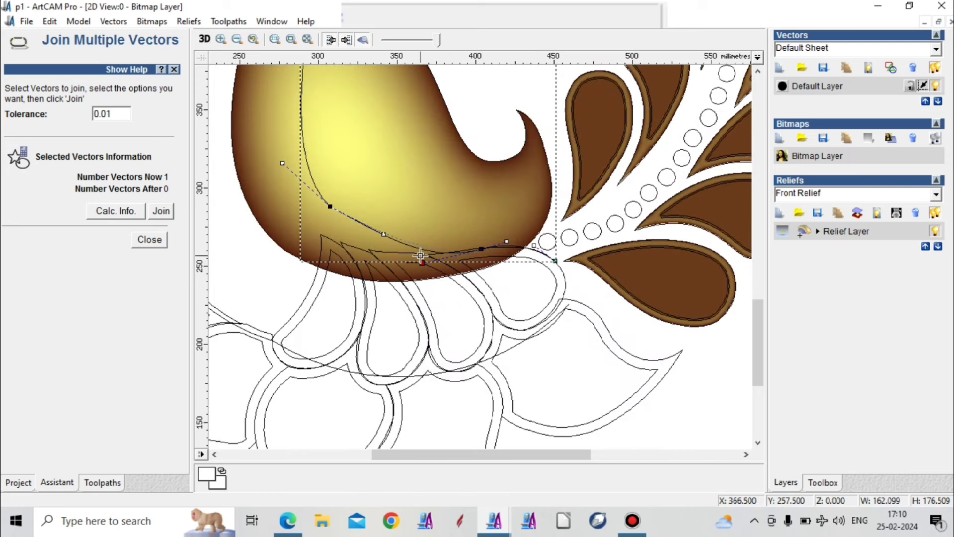
{"action": "scroll", "coordinate": [438, 303], "scroll_direction": "down", "scroll_amount": 4}
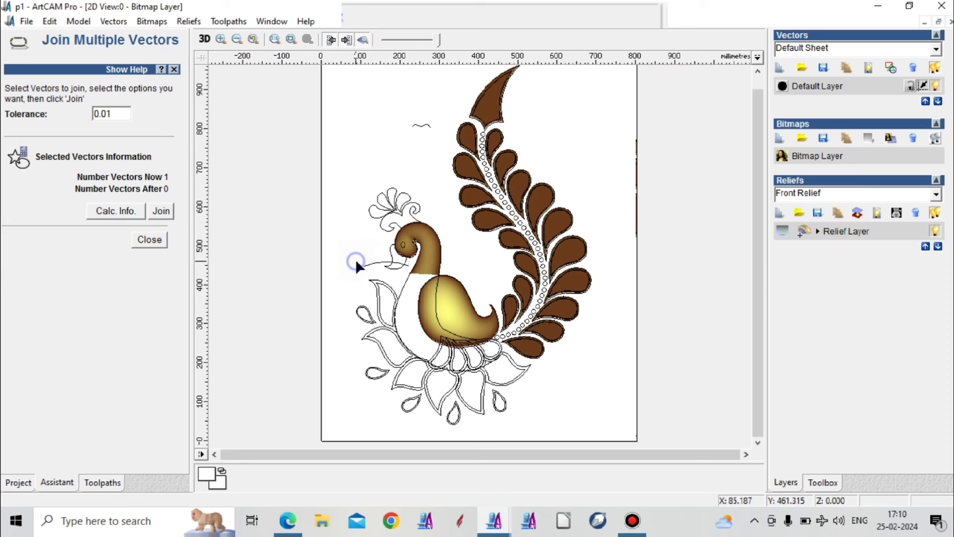
Step: Set up a Two Rail Sweep with the inner body curve as top rail, outer breast curve as bottom rail, and the arc near the beak as cross section
{"action": "left_click", "coordinate": [436, 308]}
{"action": "left_click", "coordinate": [149, 239]}
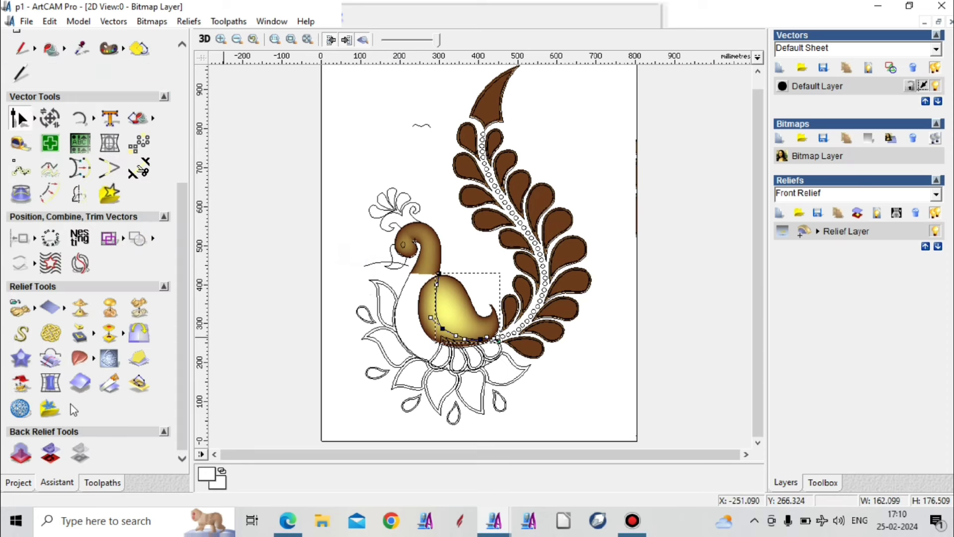
{"action": "left_click", "coordinate": [81, 358]}
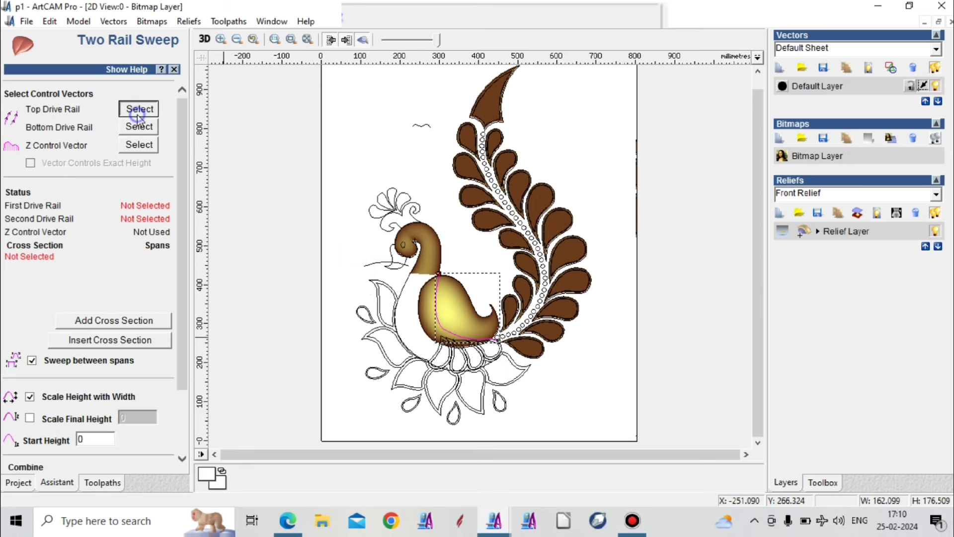
{"action": "left_click", "coordinate": [137, 113]}
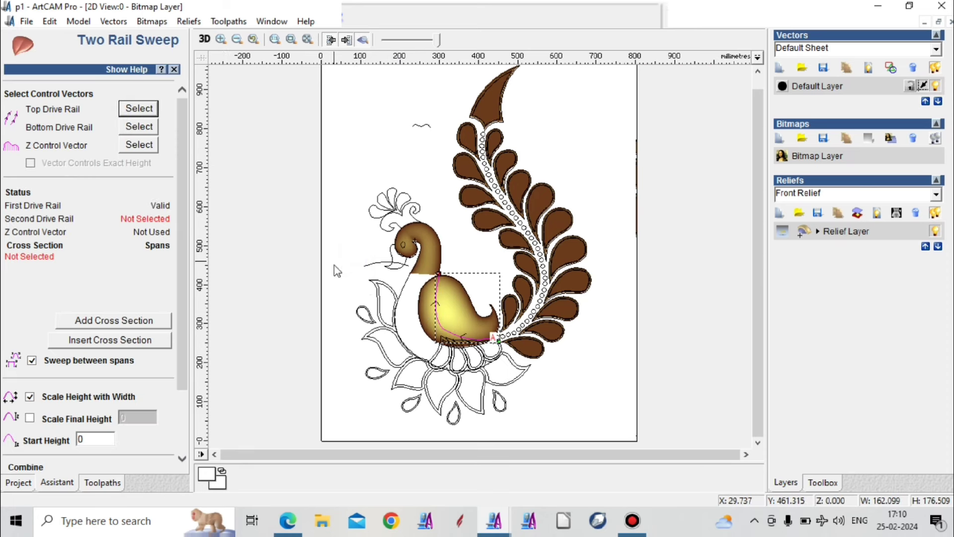
{"action": "left_click", "coordinate": [405, 293]}
{"action": "left_click", "coordinate": [137, 127]}
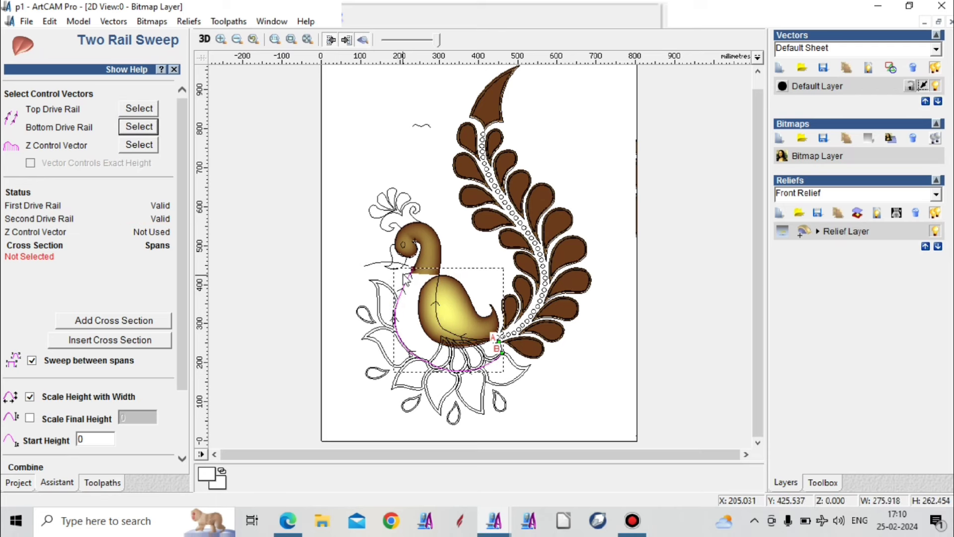
{"action": "left_click", "coordinate": [385, 264]}
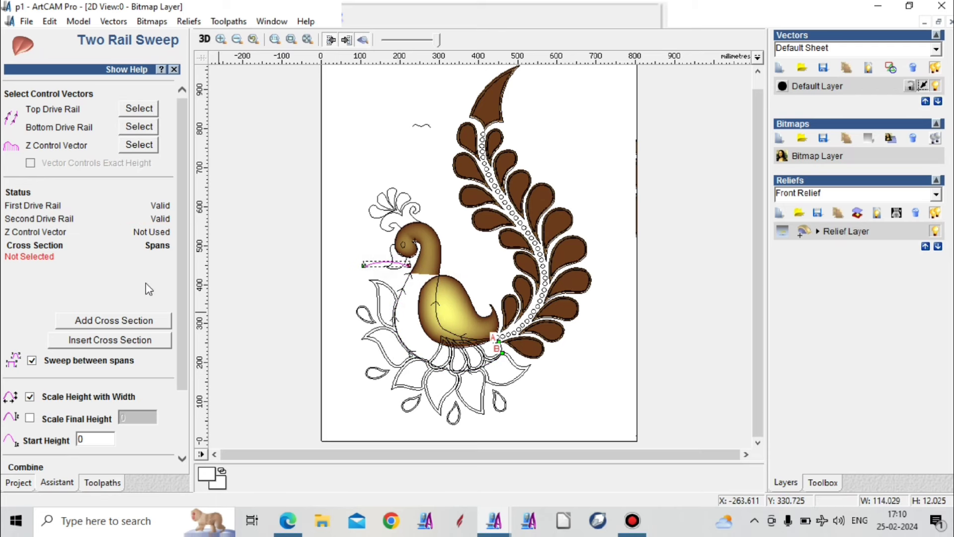
{"action": "left_click", "coordinate": [147, 323]}
Step: Set the sweep's start height to 2 and combine mode to Highest, and calculate the breast relief
{"action": "double_click", "coordinate": [94, 435]}
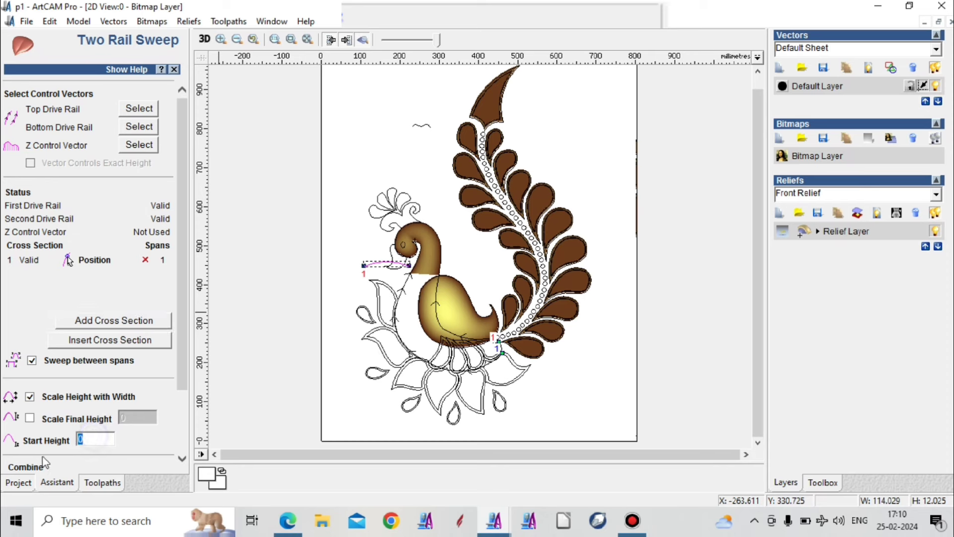
{"action": "scroll", "coordinate": [123, 425], "scroll_direction": "down", "scroll_amount": 2}
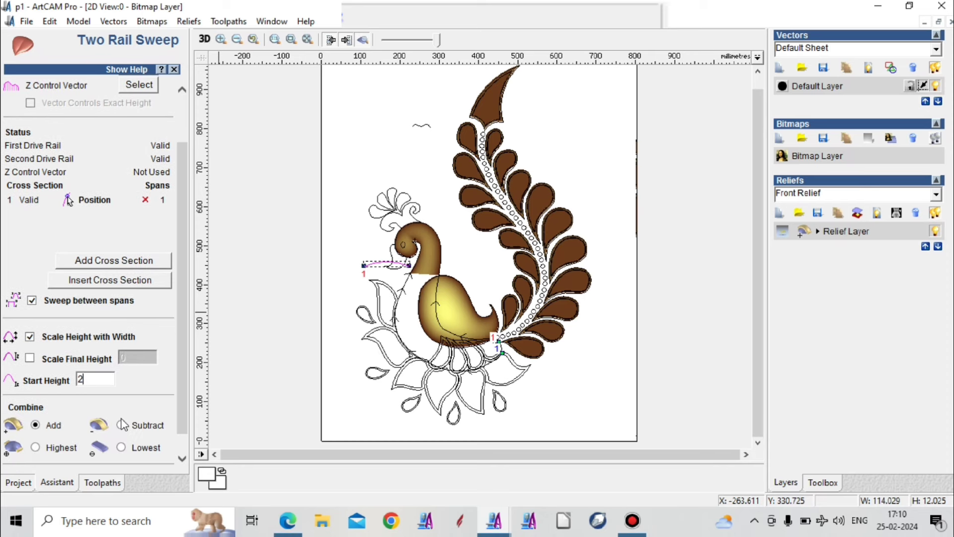
{"action": "left_click", "coordinate": [101, 482]}
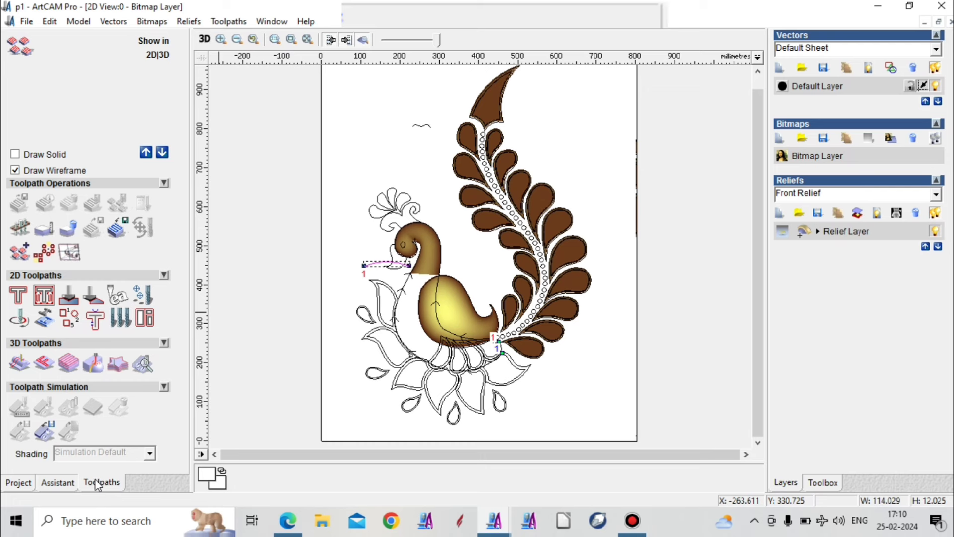
{"action": "left_click", "coordinate": [50, 483]}
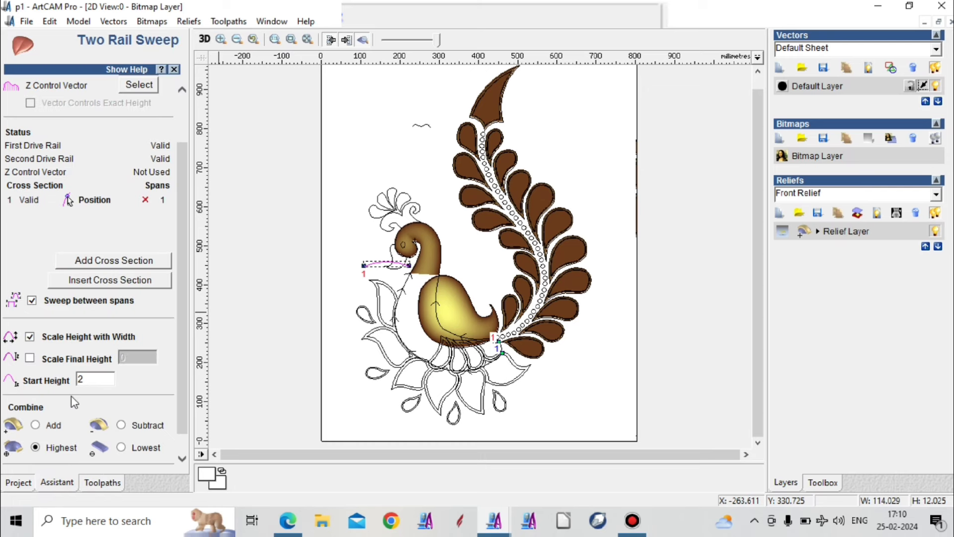
{"action": "scroll", "coordinate": [124, 427], "scroll_direction": "down", "scroll_amount": 1}
{"action": "left_click", "coordinate": [108, 460]}
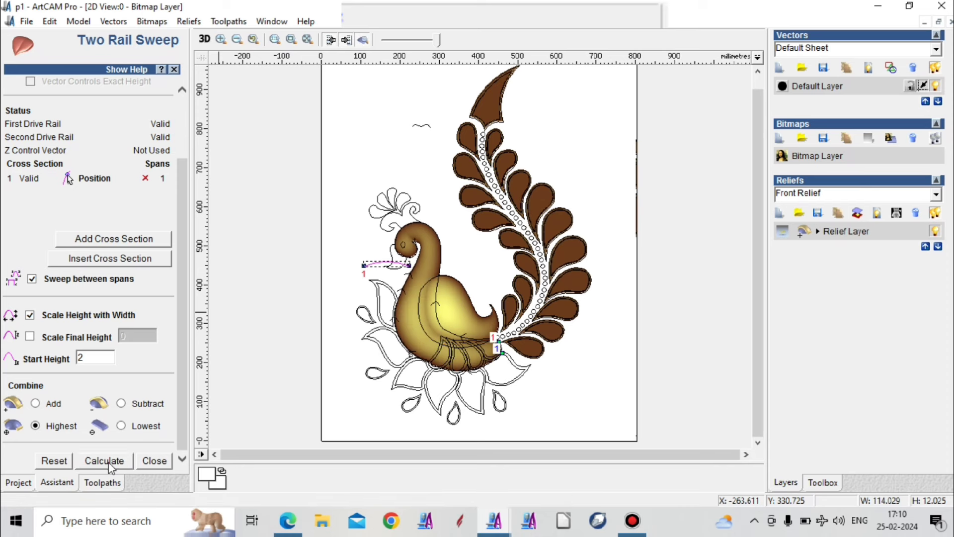
Step: Check the breast relief in 3D, undo the sweep, and smooth the outer breast curve's node where it meets the lower petals
{"action": "left_click", "coordinate": [204, 39]}
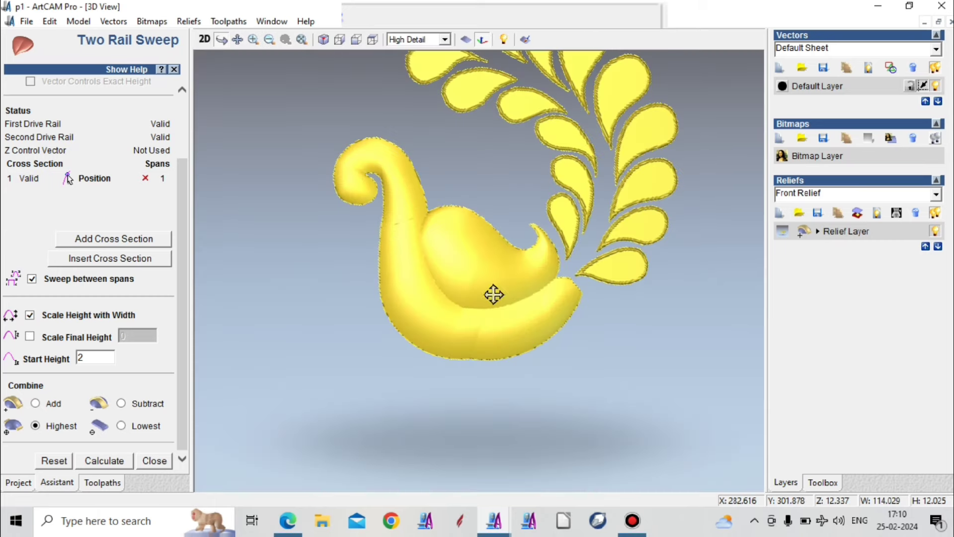
{"action": "left_click_drag", "start_coordinate": [562, 310], "coordinate": [472, 255]}
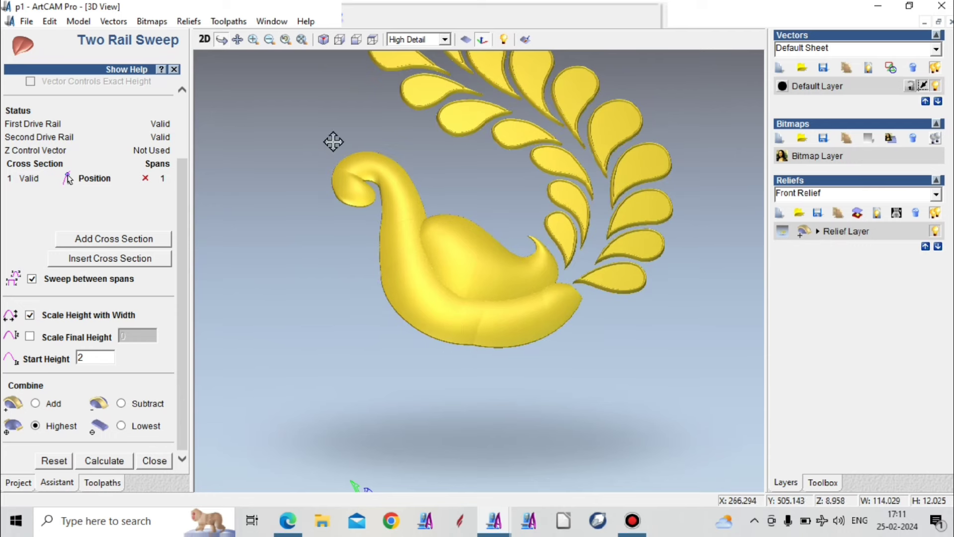
{"action": "left_click", "coordinate": [203, 43]}
{"action": "scroll", "coordinate": [467, 387], "scroll_direction": "up", "scroll_amount": 2}
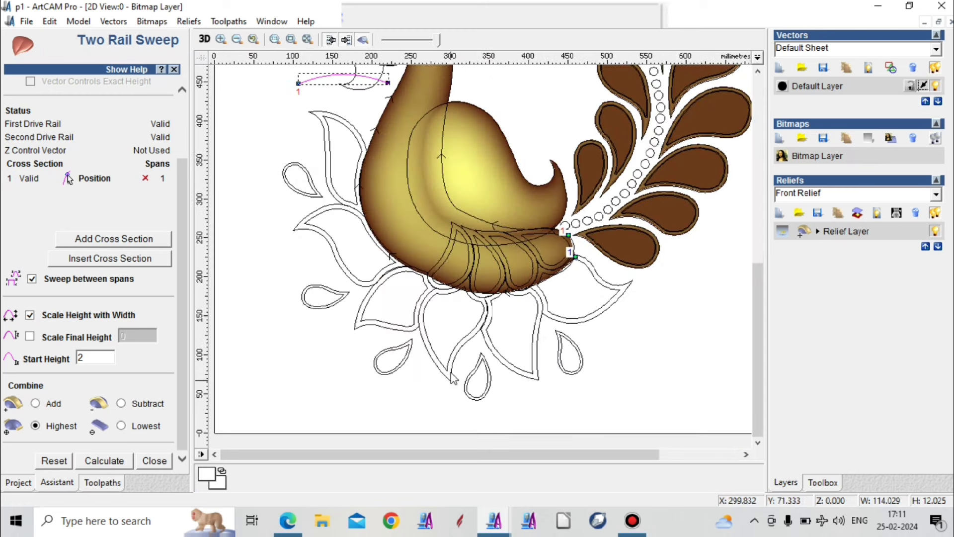
{"action": "scroll", "coordinate": [468, 307], "scroll_direction": "up", "scroll_amount": 1}
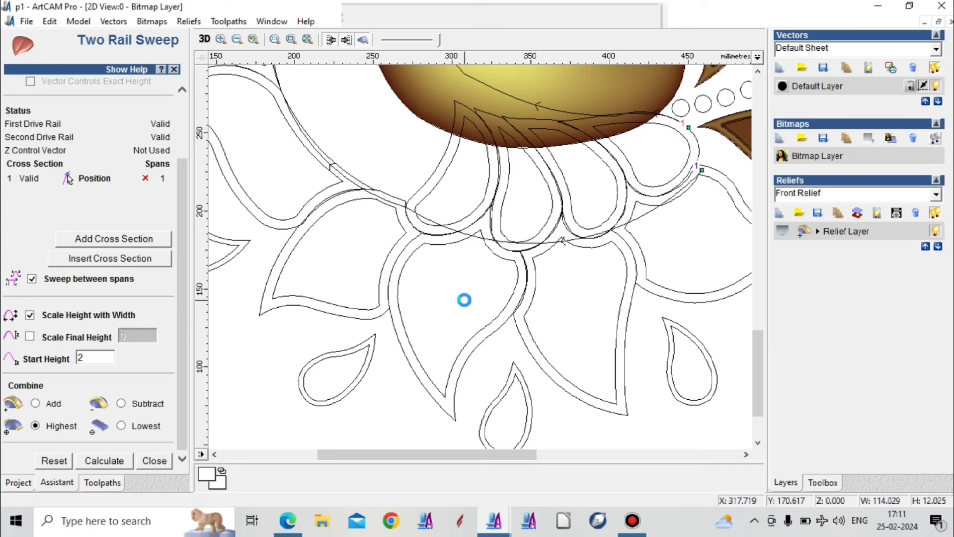
{"action": "left_click", "coordinate": [425, 219]}
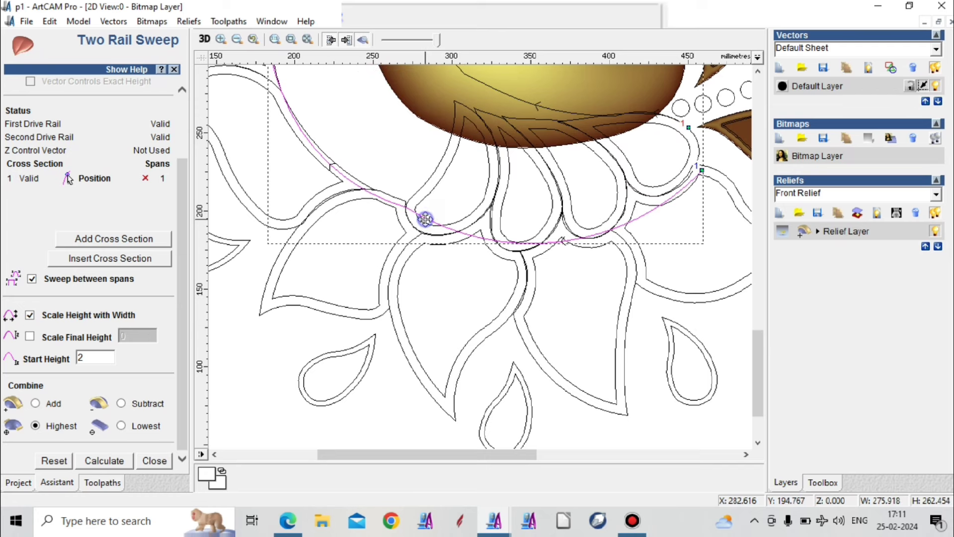
{"action": "double_click", "coordinate": [425, 219]}
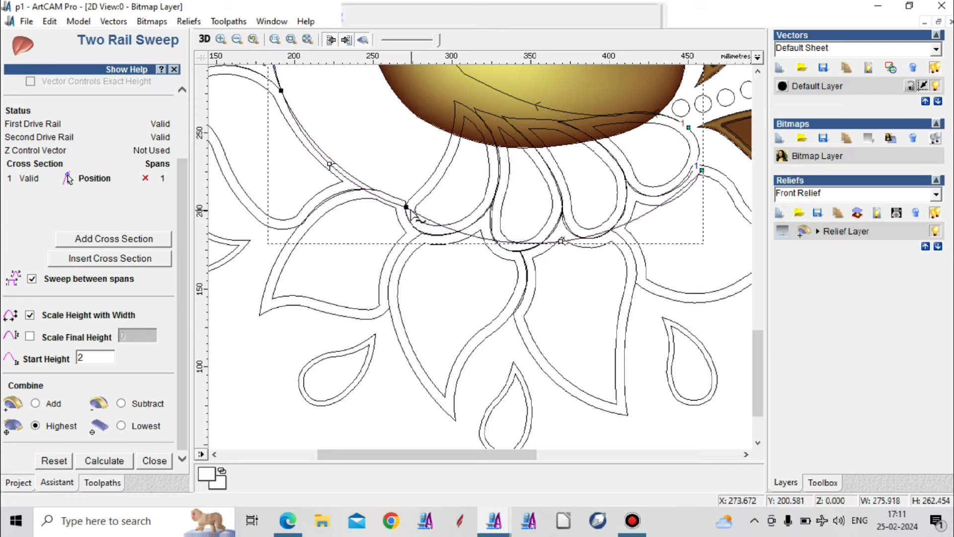
{"action": "right_click", "coordinate": [411, 213]}
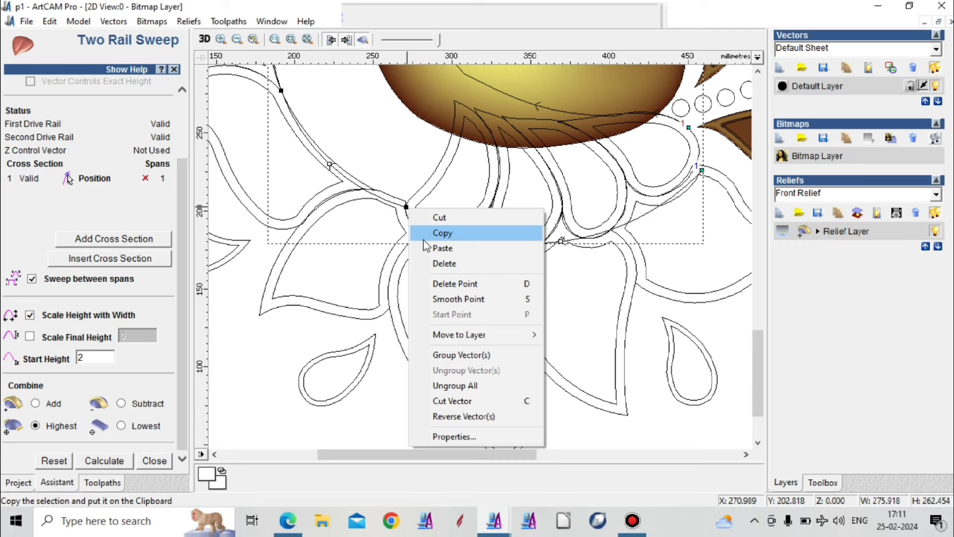
{"action": "left_click", "coordinate": [428, 298]}
Step: Recalculate the breast's two-rail sweep with the smoothed outer curve, and save the model before viewing it in 3D
{"action": "scroll", "coordinate": [397, 308], "scroll_direction": "down", "scroll_amount": 4}
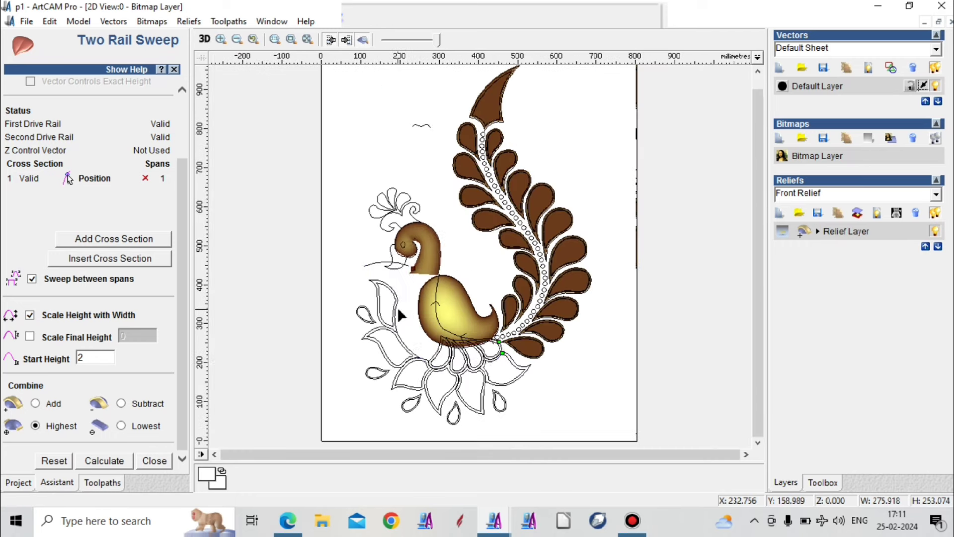
{"action": "left_click", "coordinate": [92, 466]}
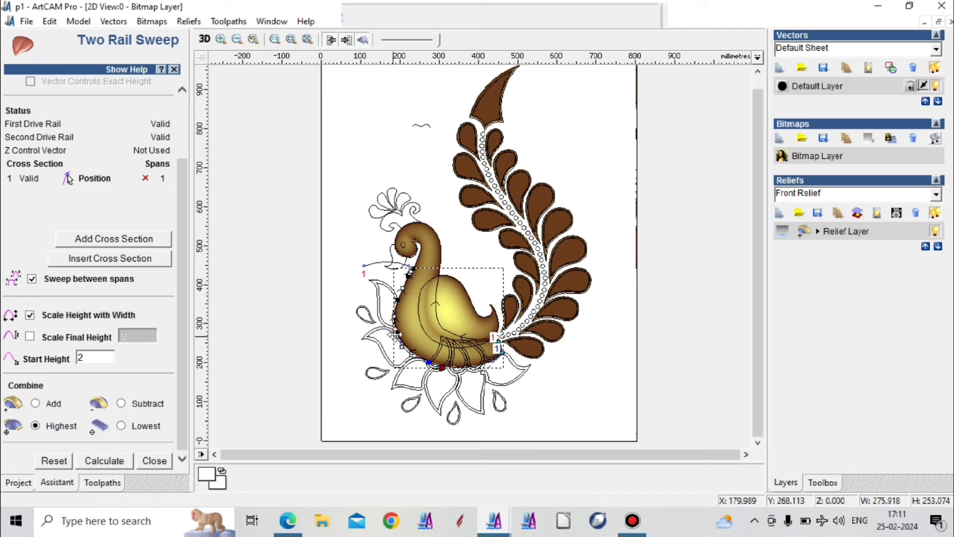
{"action": "scroll", "coordinate": [413, 318], "scroll_direction": "up", "scroll_amount": 2}
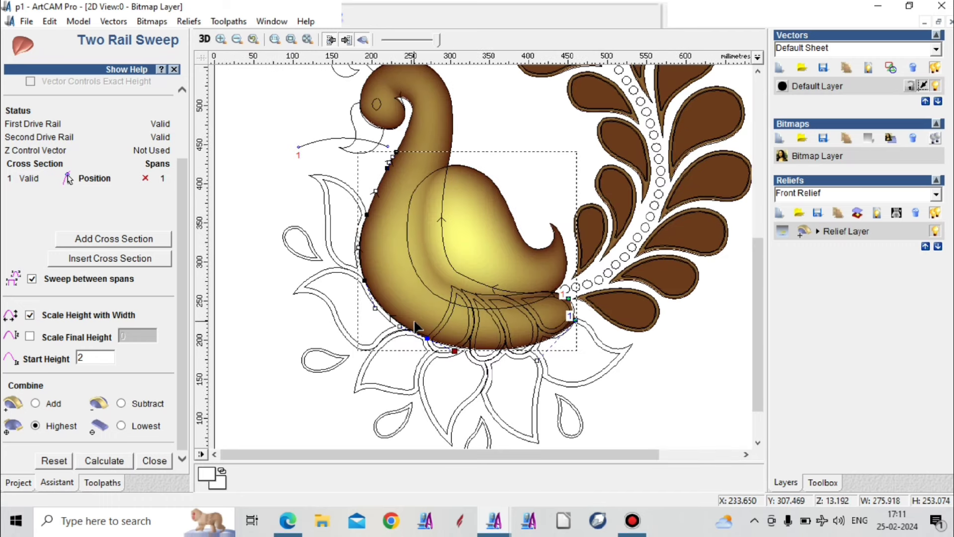
{"action": "key", "text": "ctrl+s"}
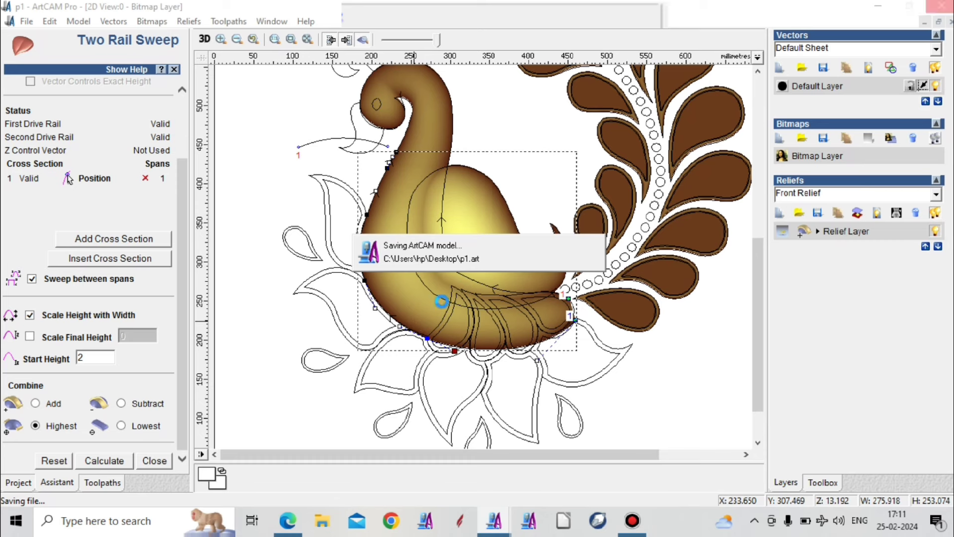
{"action": "left_click", "coordinate": [253, 39]}
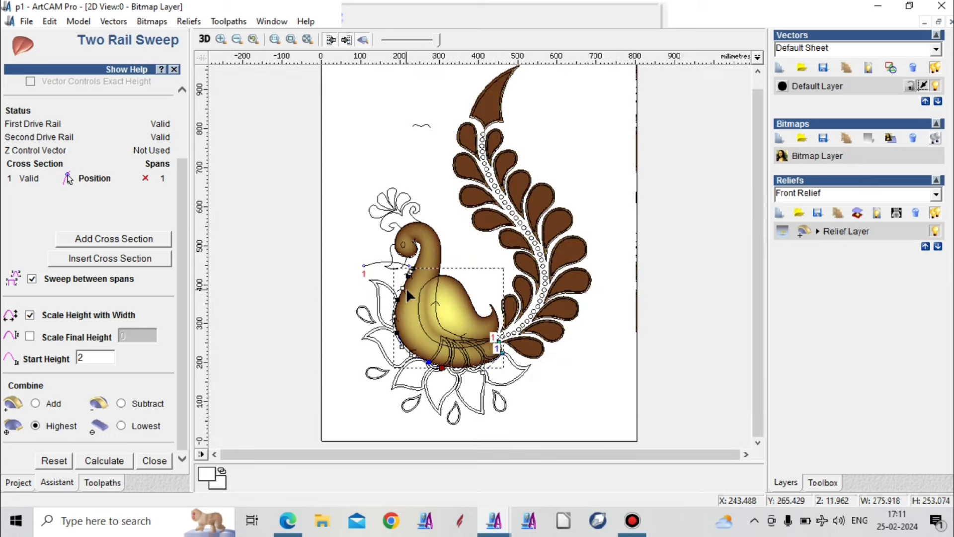
{"action": "left_click", "coordinate": [204, 40]}
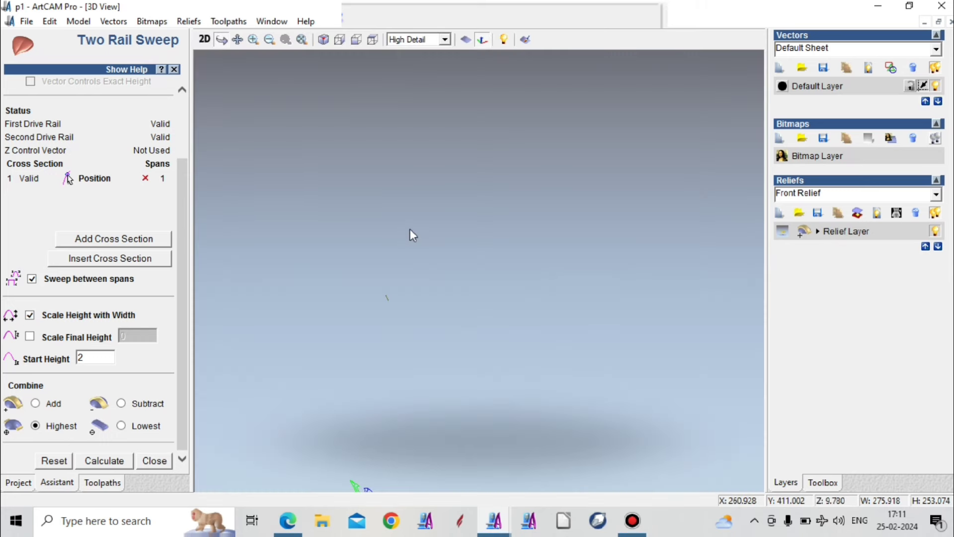